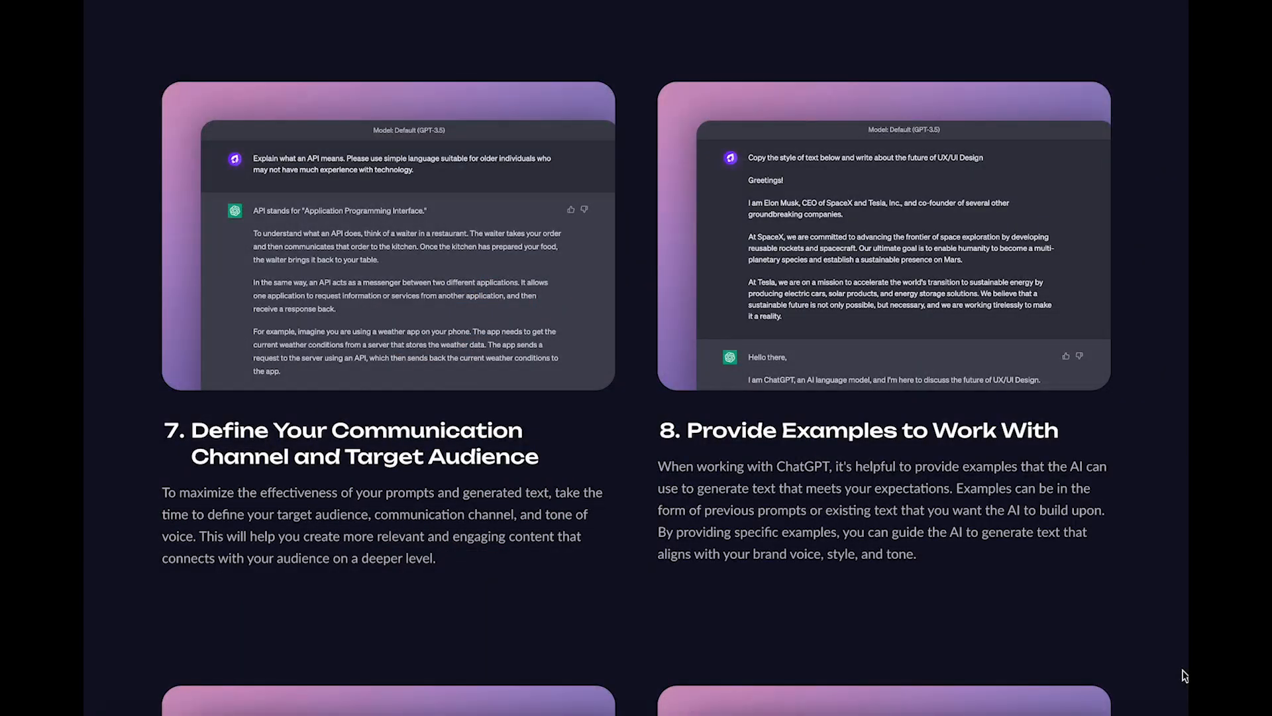
# Read through the remaining prompt-writing tips and the start of the top 50 UX/UI ChatGPT prompts list.
pyautogui.scroll(-10, 1184, 675)
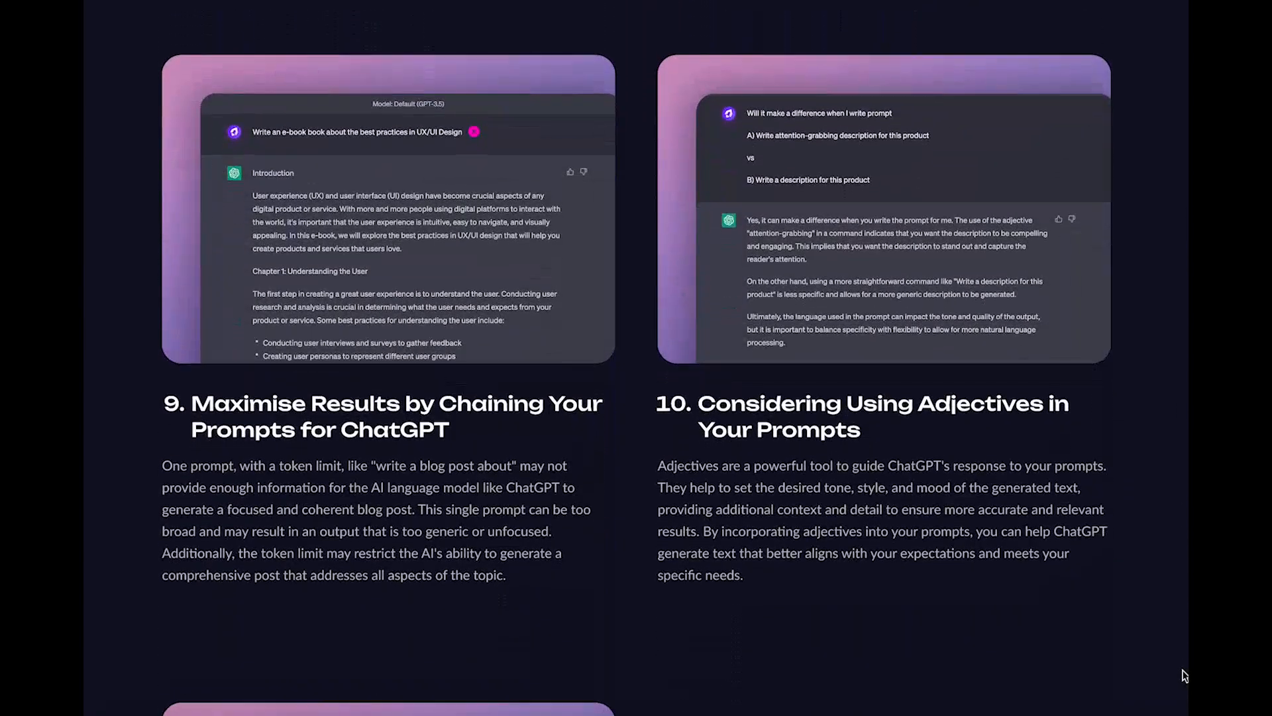
pyautogui.scroll(-12, 1184, 675)
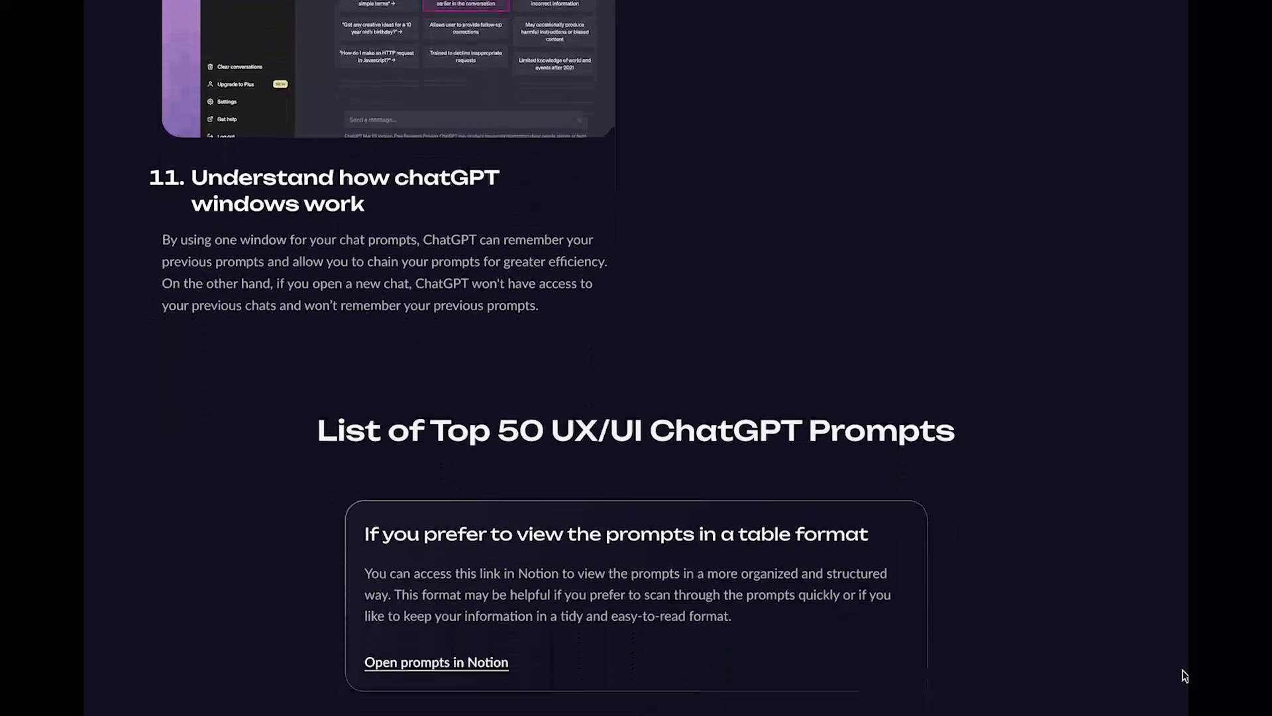
pyautogui.scroll(-10, 1184, 676)
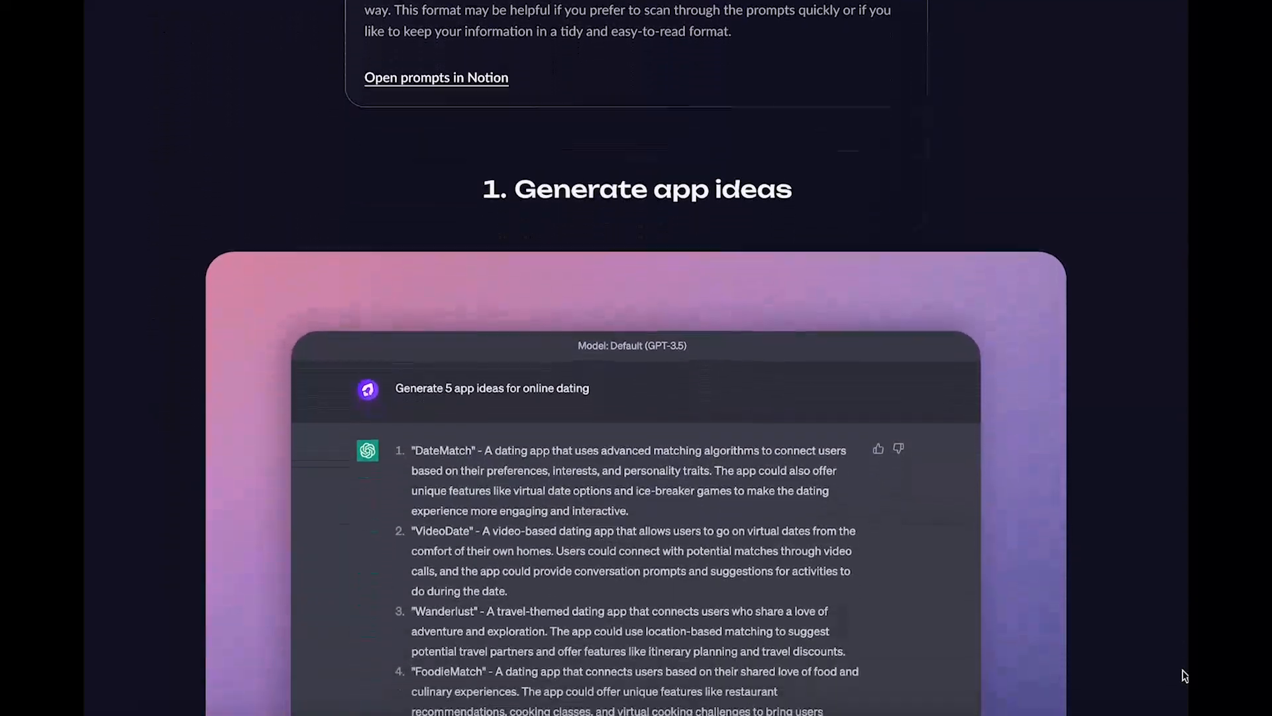
pyautogui.scroll(-10, 1184, 675)
pyautogui.scroll(-10, 1185, 675)
pyautogui.scroll(-10, 1185, 675)
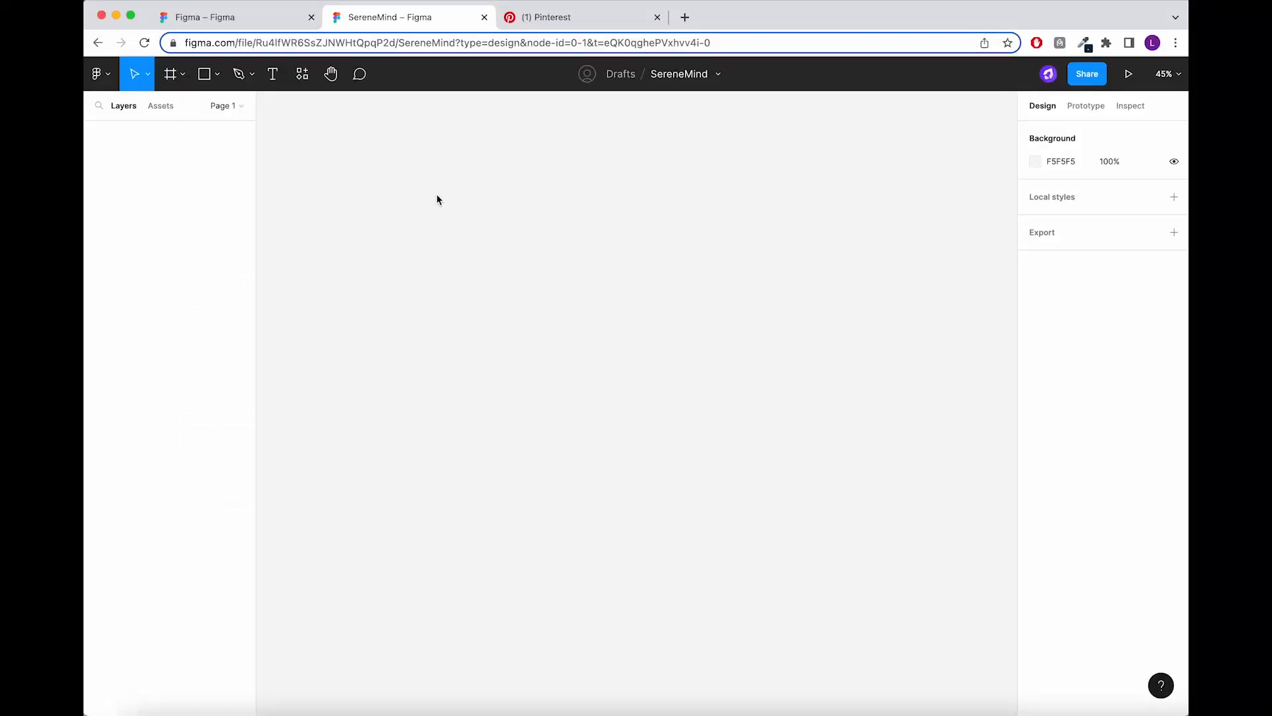
# Add an iPhone 14 frame to the empty SereneMind canvas and rename it "Splash Screen".
pyautogui.click(182, 74)
pyautogui.click(178, 108)
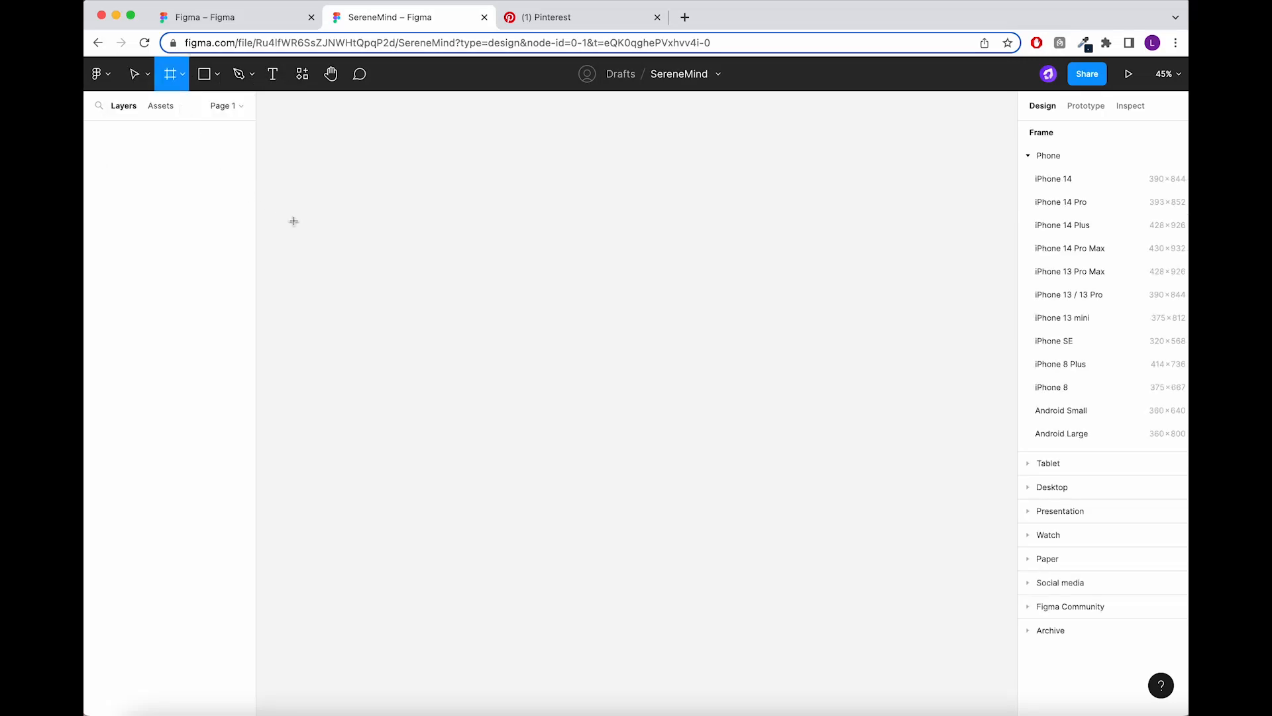
pyautogui.click(1059, 179)
pyautogui.doubleClick(600, 259)
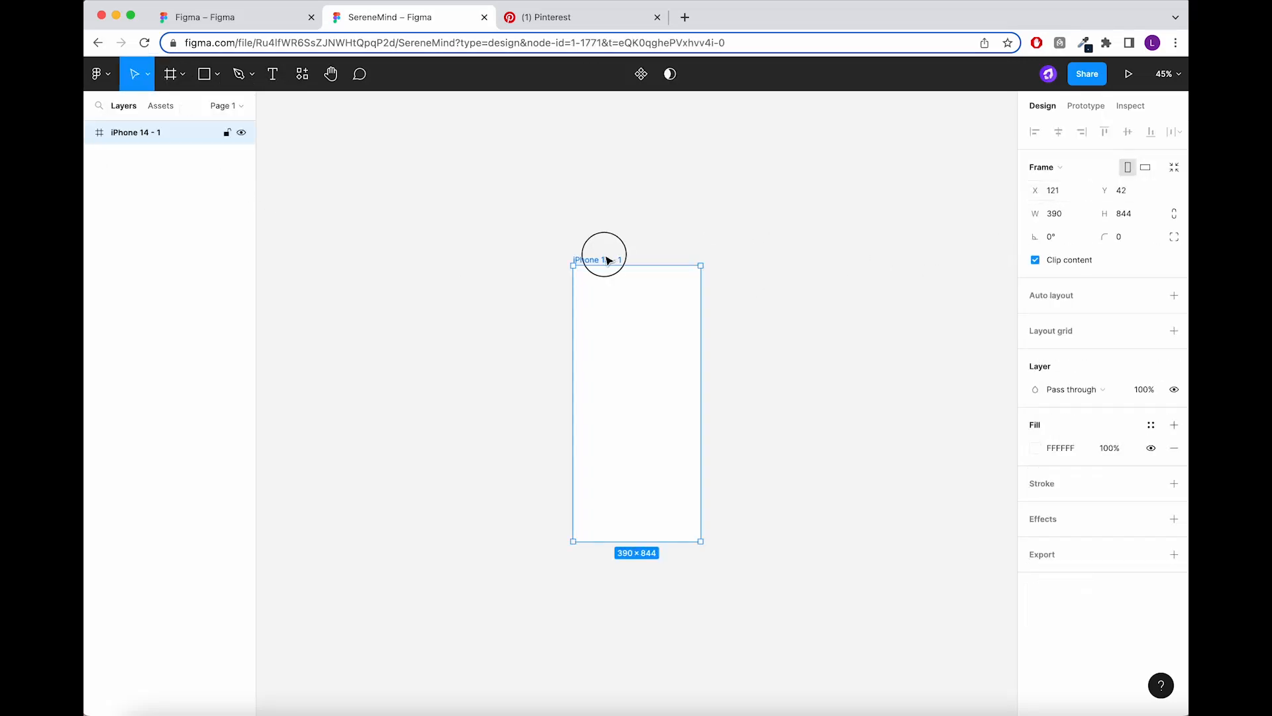
pyautogui.write('Splash Screen')
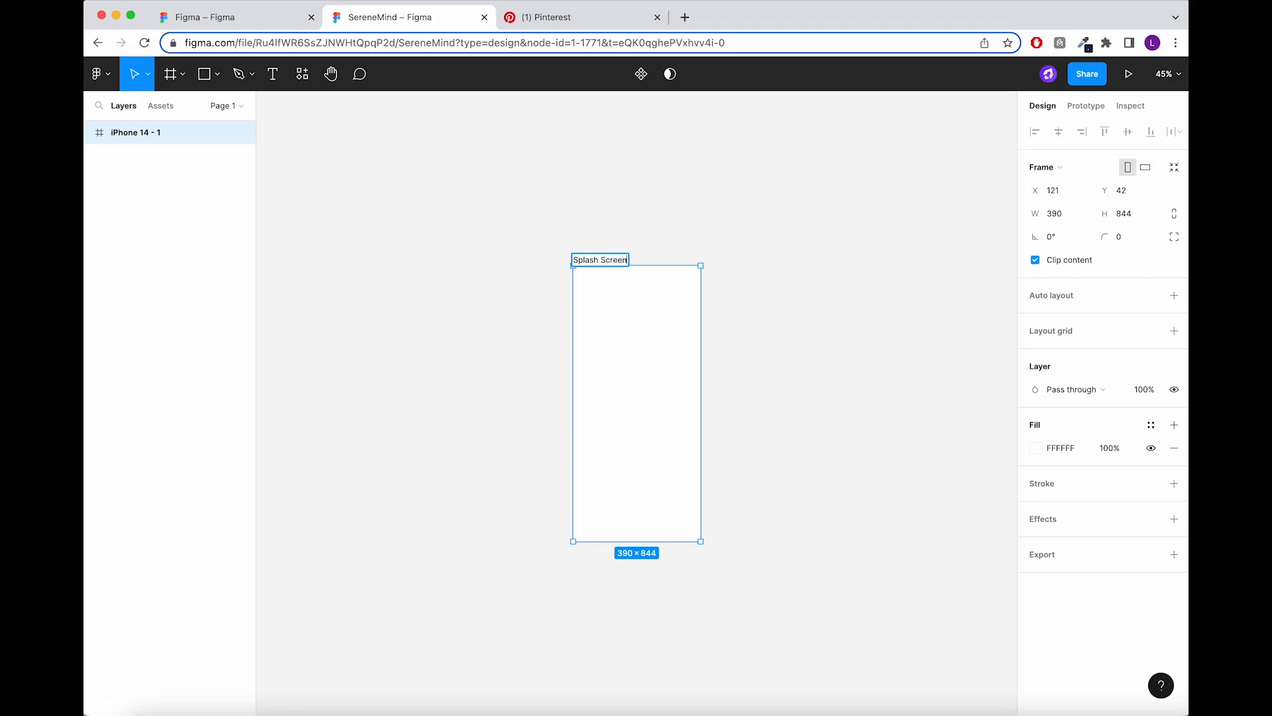
pyautogui.press('Return')
# Duplicate the Splash Screen frame twice in a row beside it, naming the copies "Home" and "Meditation".
pyautogui.moveTo(598, 260); pyautogui.dragTo(742, 259)
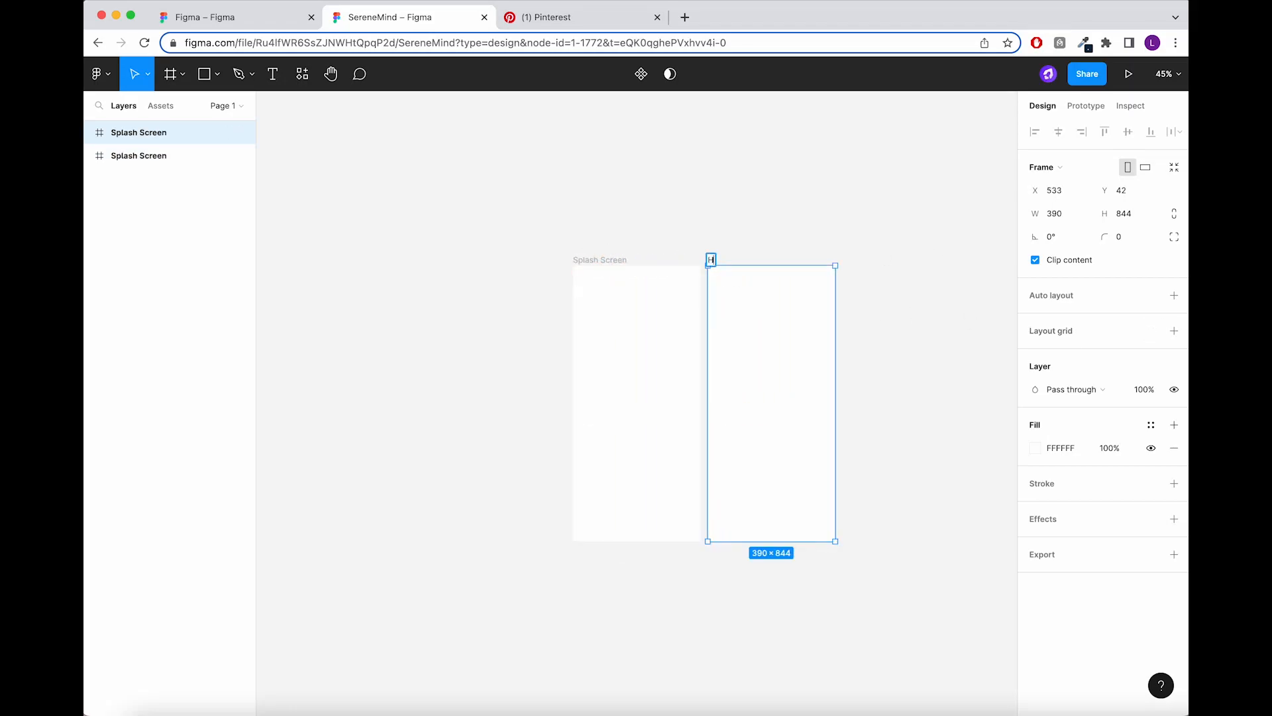
pyautogui.write('Home')
pyautogui.press('Return')
pyautogui.moveTo(716, 261); pyautogui.dragTo(853, 261)
pyautogui.doubleClick(853, 260)
pyautogui.write('Meditation')
pyautogui.press('Return')
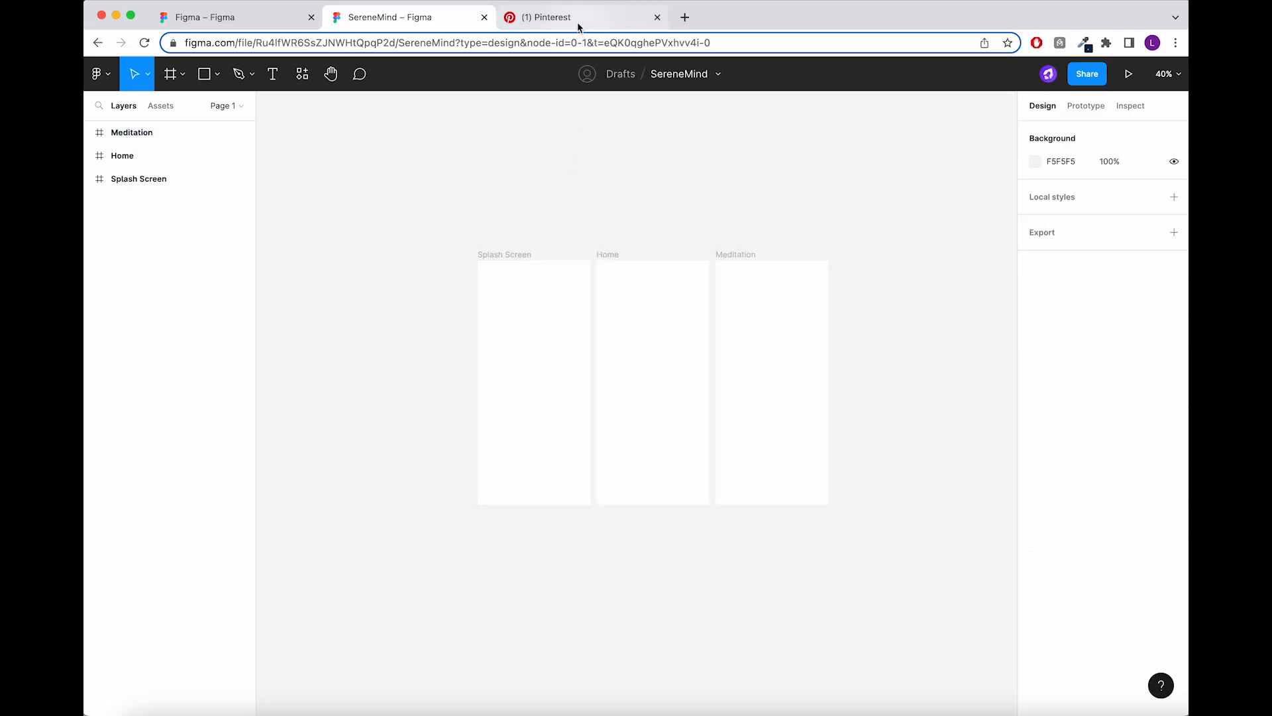
# Switch to Pinterest, search for "animated nature sunset" and look through the resulting images.
pyautogui.click(576, 20)
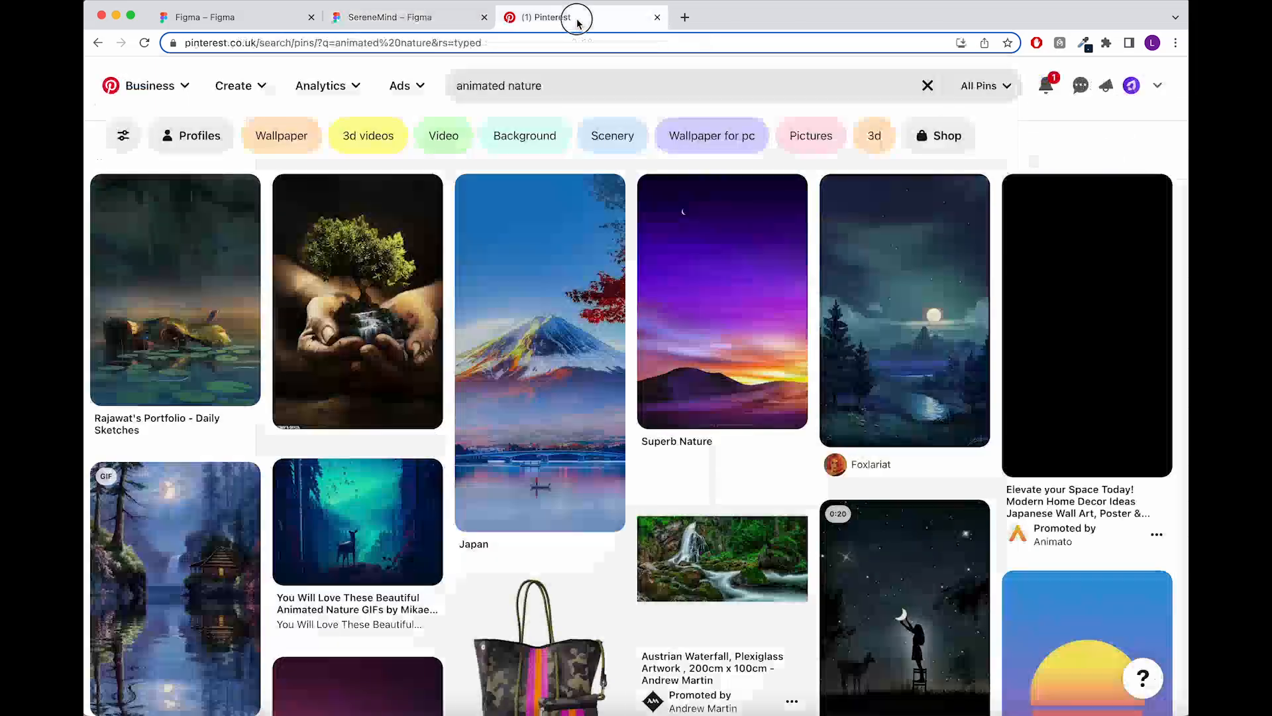
pyautogui.click(596, 86)
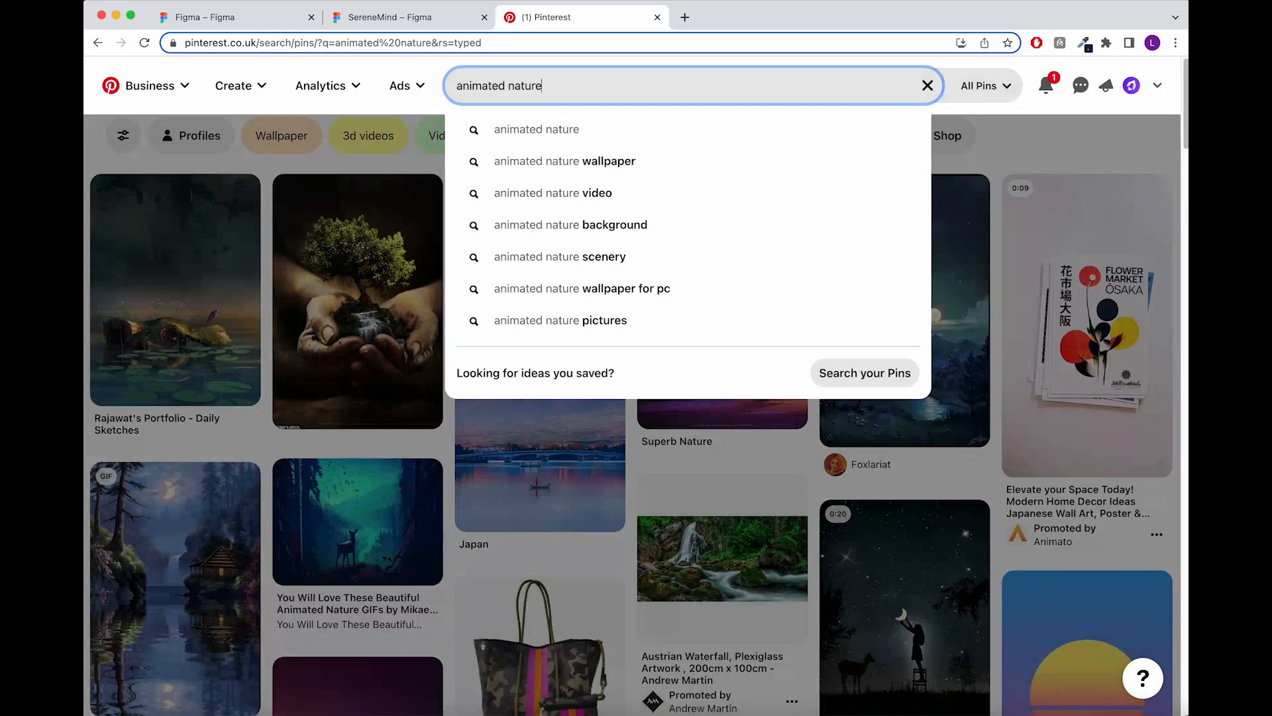
pyautogui.write('sunset')
pyautogui.press('Return')
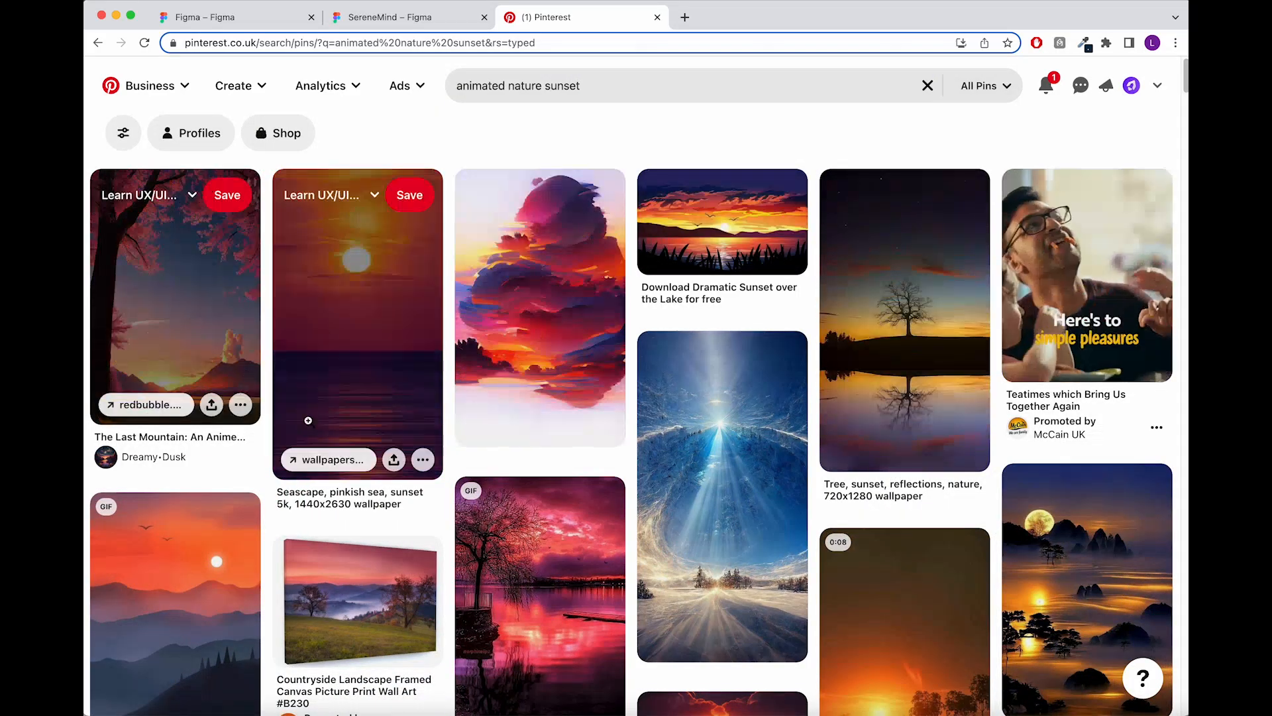
pyautogui.scroll(-1, 782, 597)
pyautogui.scroll(-7, 800, 626)
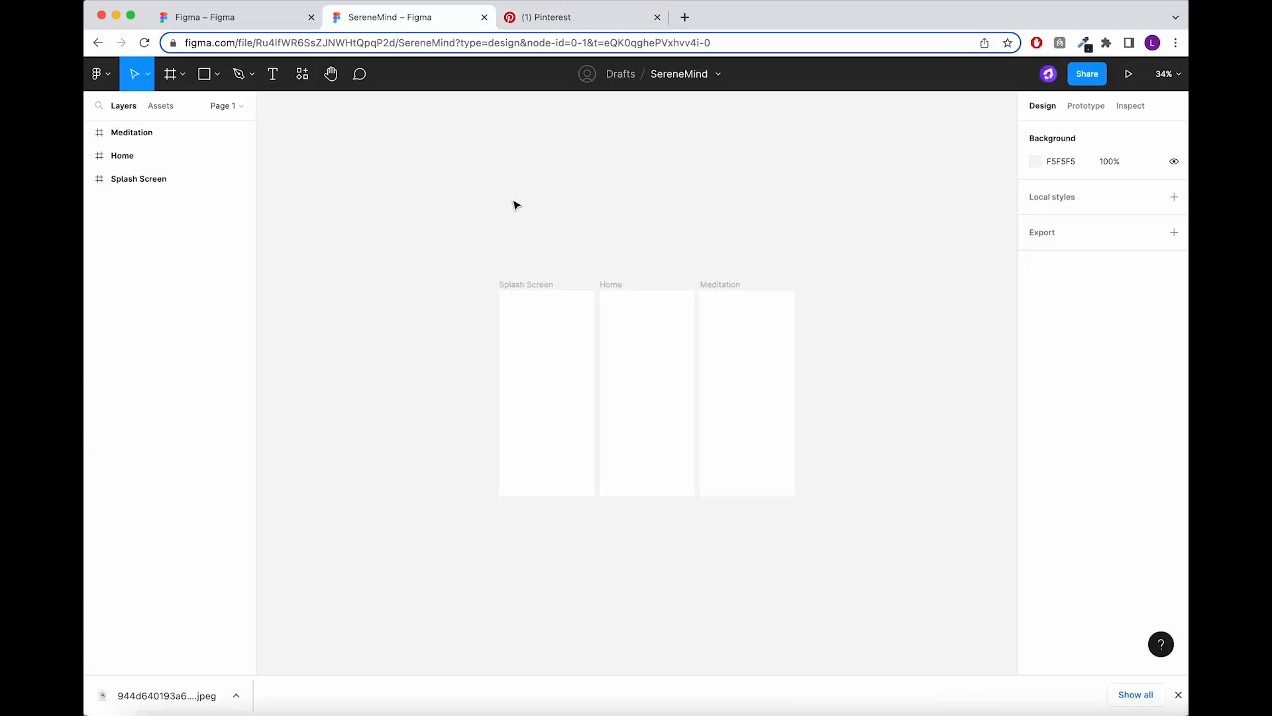
# Paste the Example frame with the purple forest landscape into the SereneMind file and place it above the Splash Screen frame.
pyautogui.press('super+v')
pyautogui.moveTo(630, 364); pyautogui.dragTo(545, 211)
pyautogui.scroll(5, 545, 211)
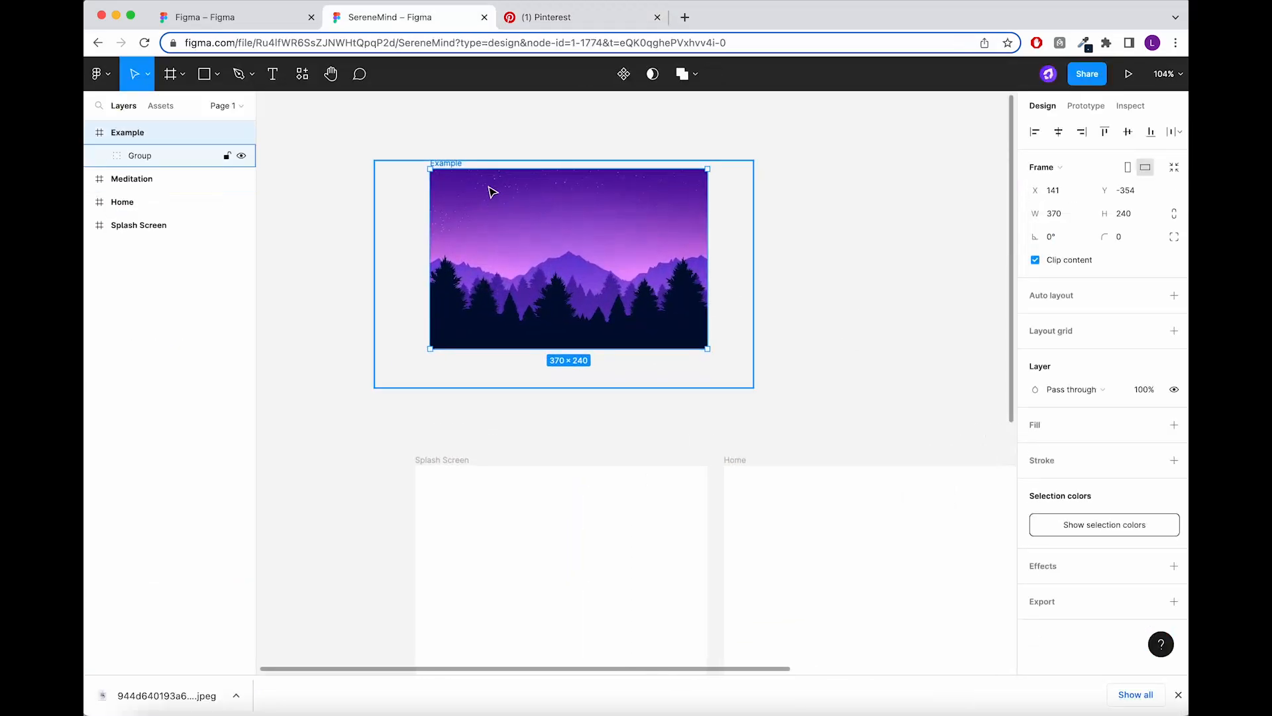
# Export the Example frame as a PNG at 1.5x scale.
pyautogui.click(1175, 601)
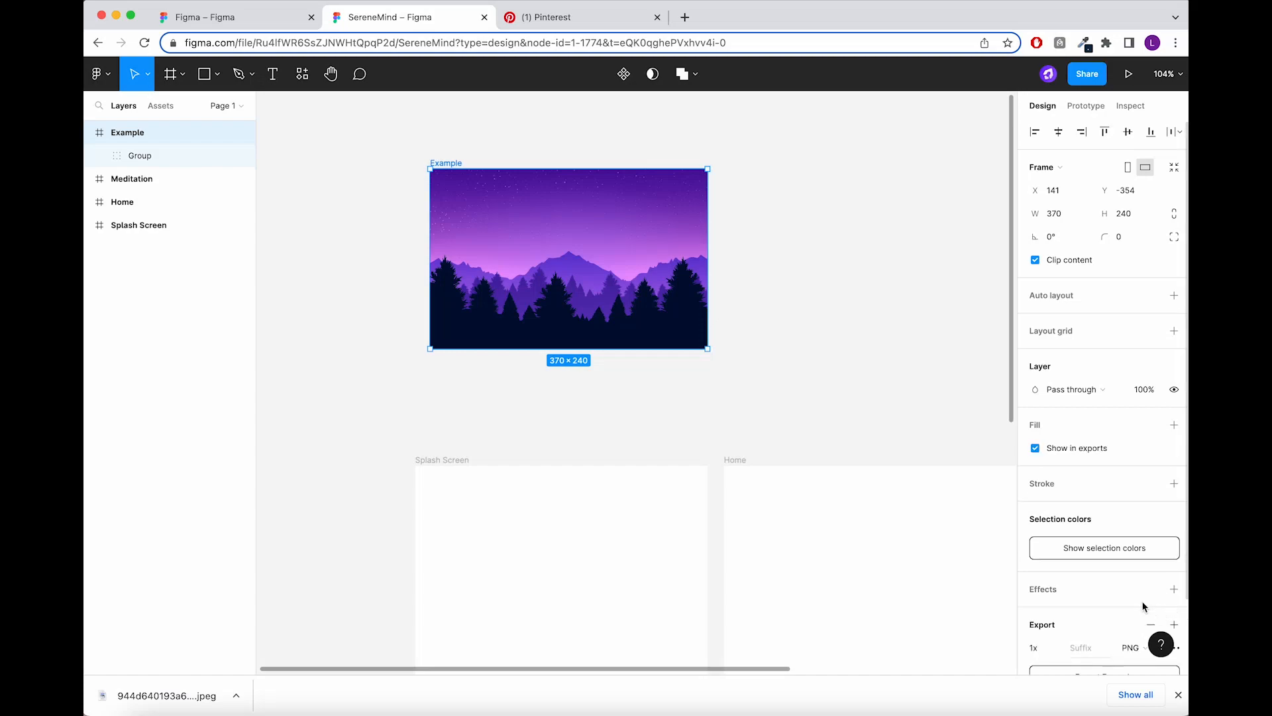
pyautogui.scroll(-2, 1093, 600)
pyautogui.click(1055, 563)
pyautogui.click(1056, 577)
pyautogui.click(1105, 597)
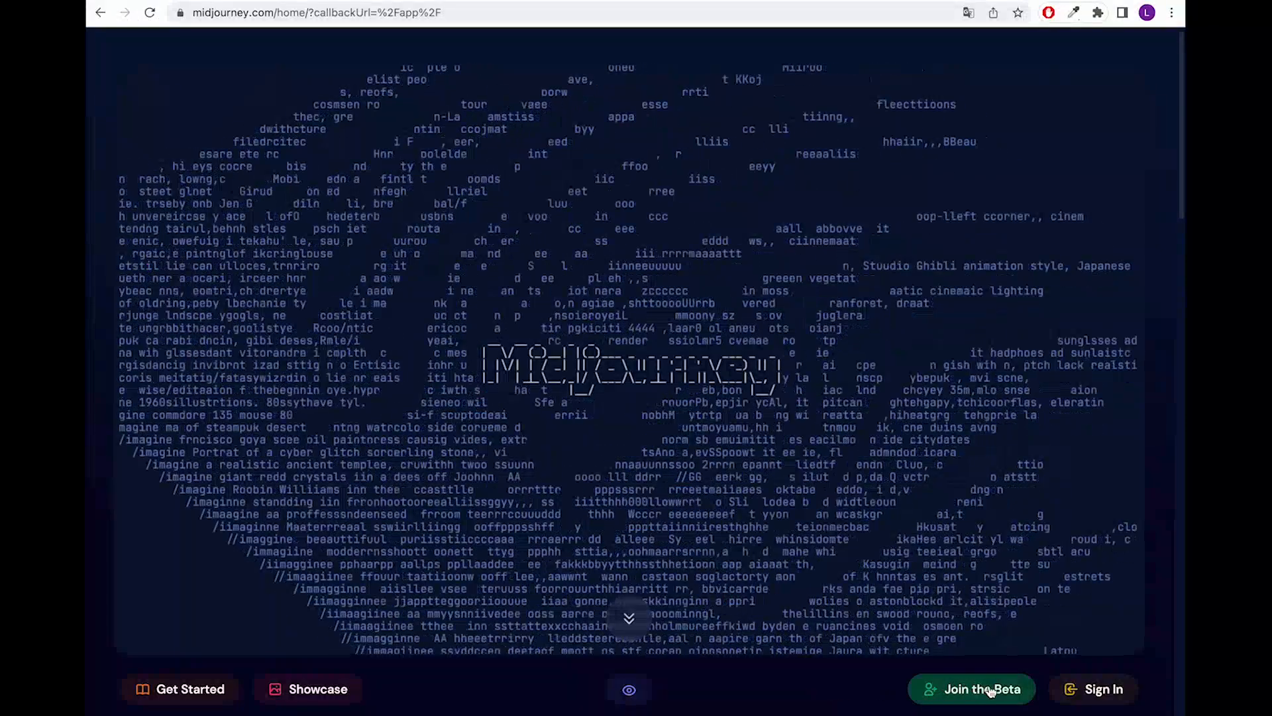
# Join the Midjourney beta and open the Midjourney Bot direct-message conversation in Discord in a new browser tab.
pyautogui.click(968, 687)
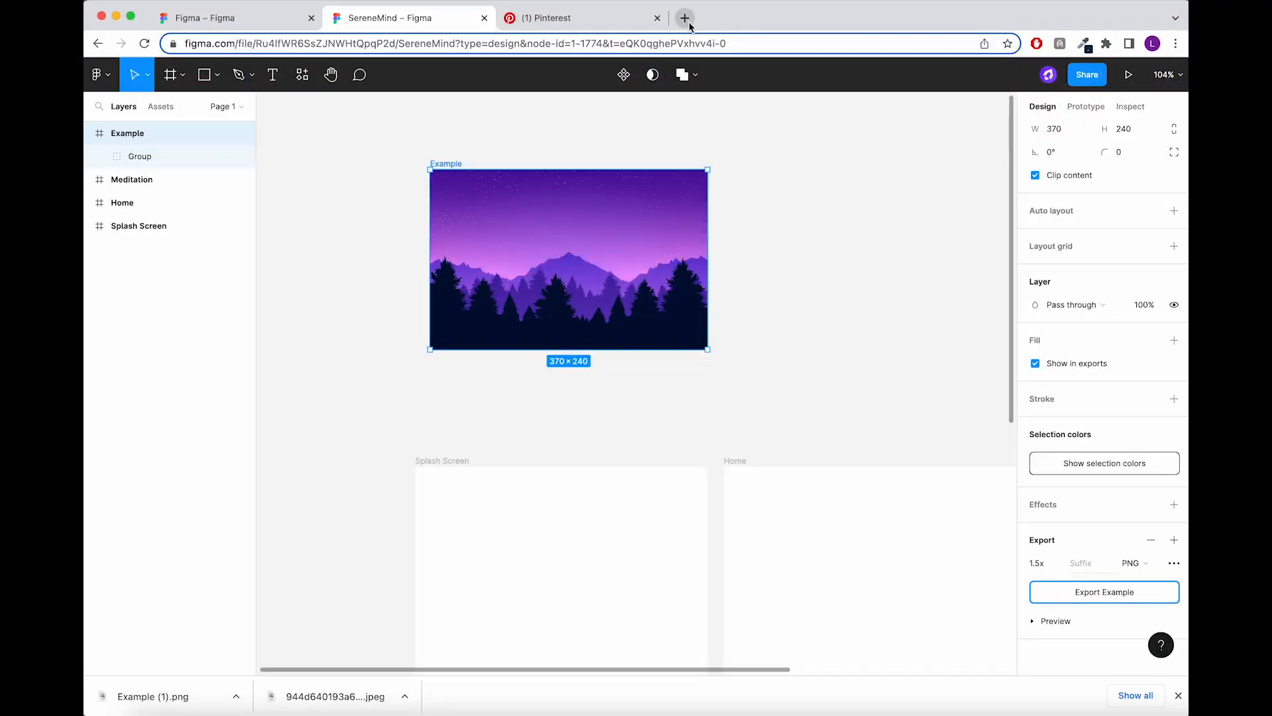
pyautogui.click(688, 22)
pyautogui.write('dis')
pyautogui.press('Return')
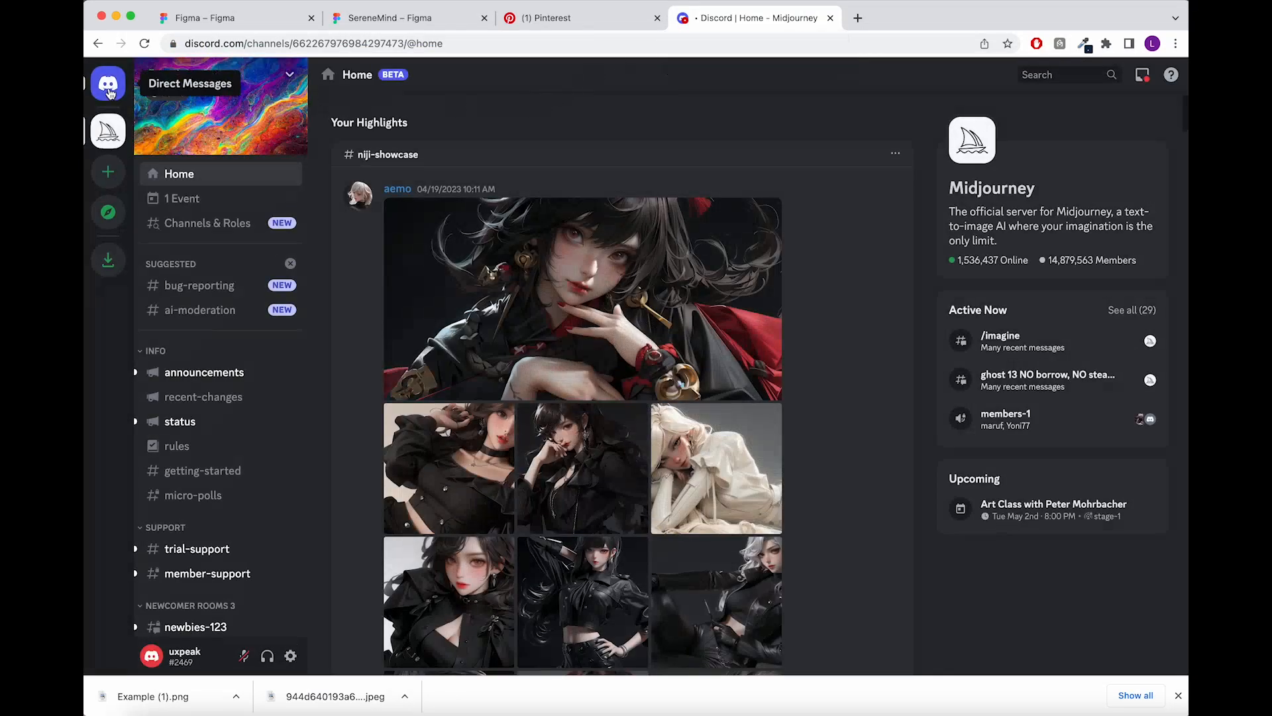
pyautogui.click(110, 93)
pyautogui.click(224, 210)
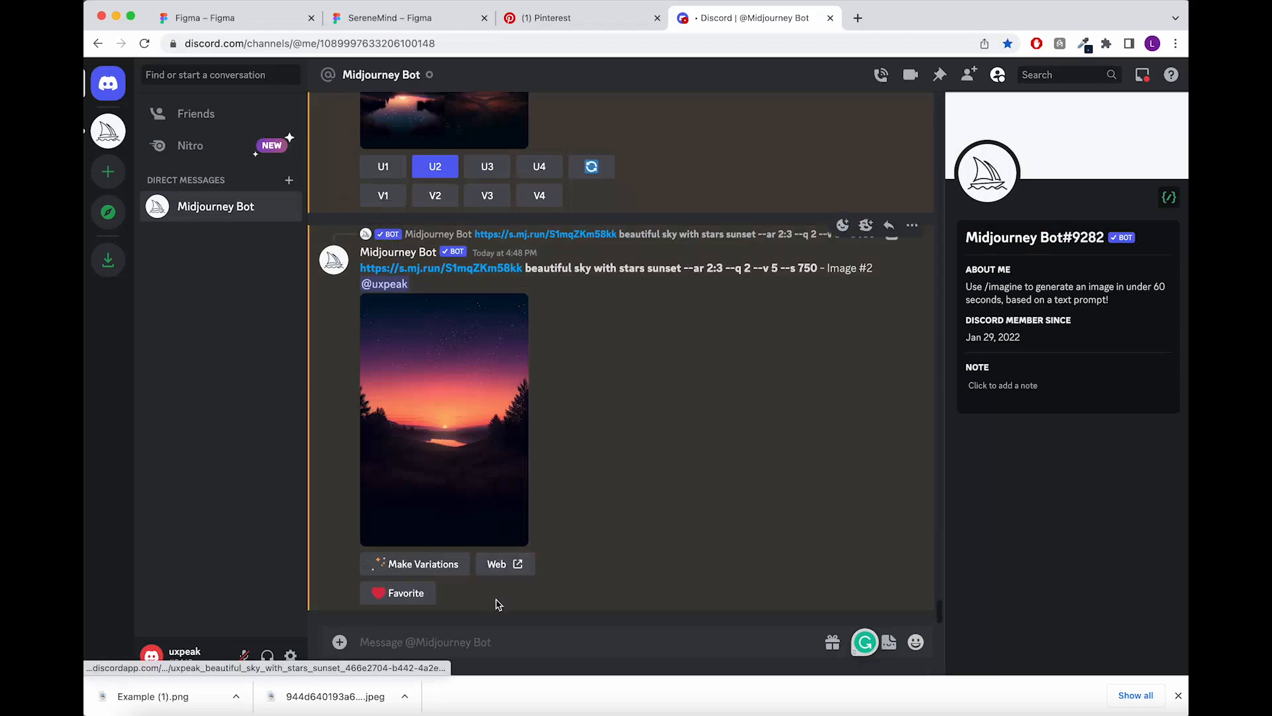
# Send Example (1).png to the Midjourney Bot chat and copy the uploaded image's address.
pyautogui.click(477, 634)
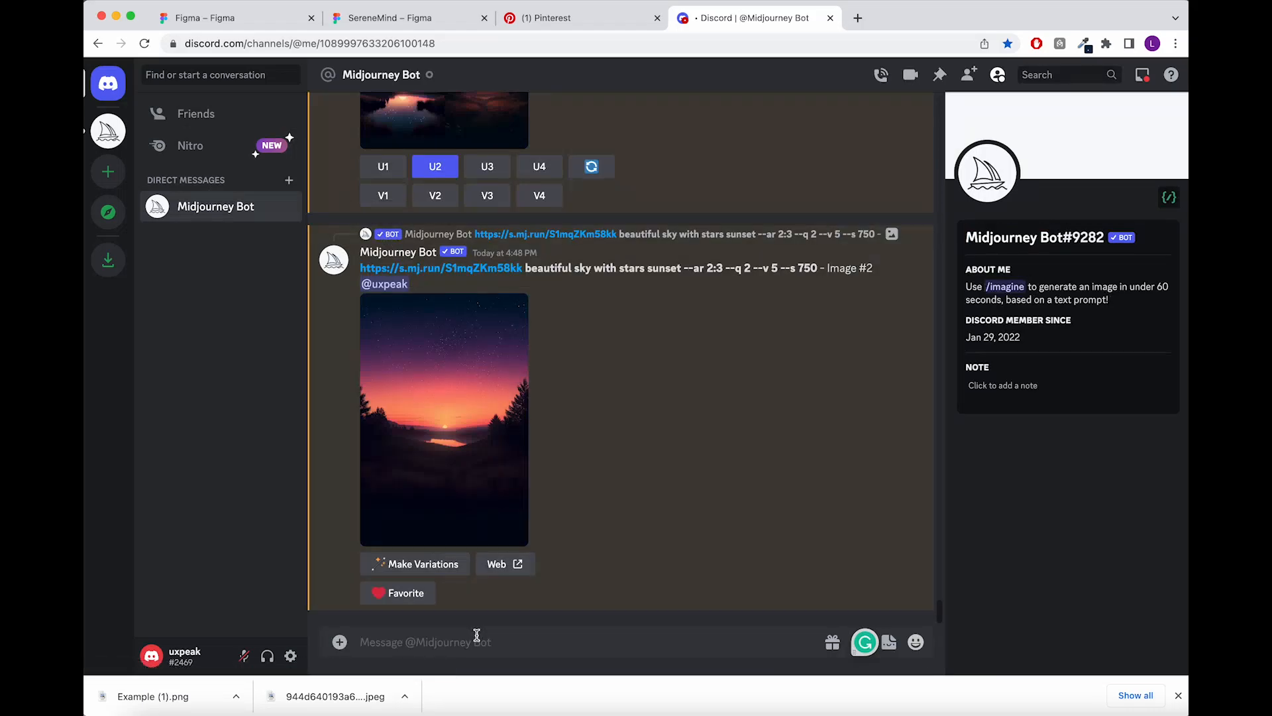
pyautogui.moveTo(169, 698); pyautogui.dragTo(411, 630)
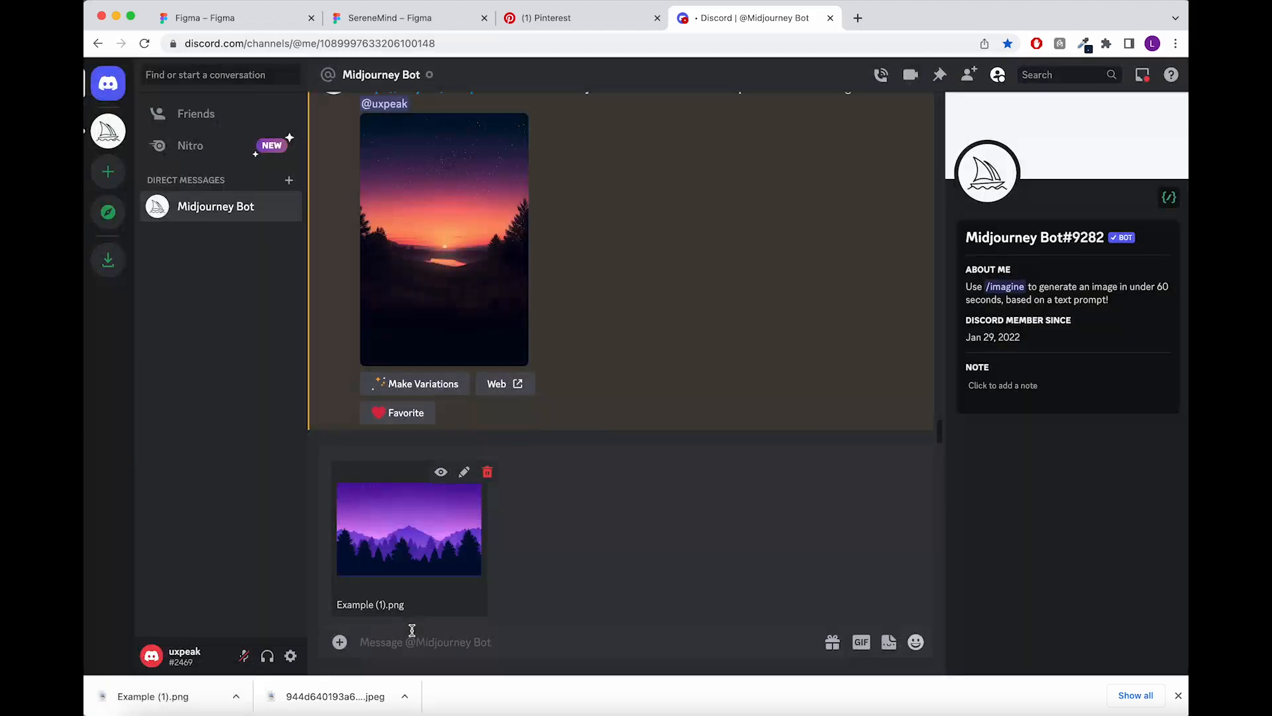
pyautogui.press('Return')
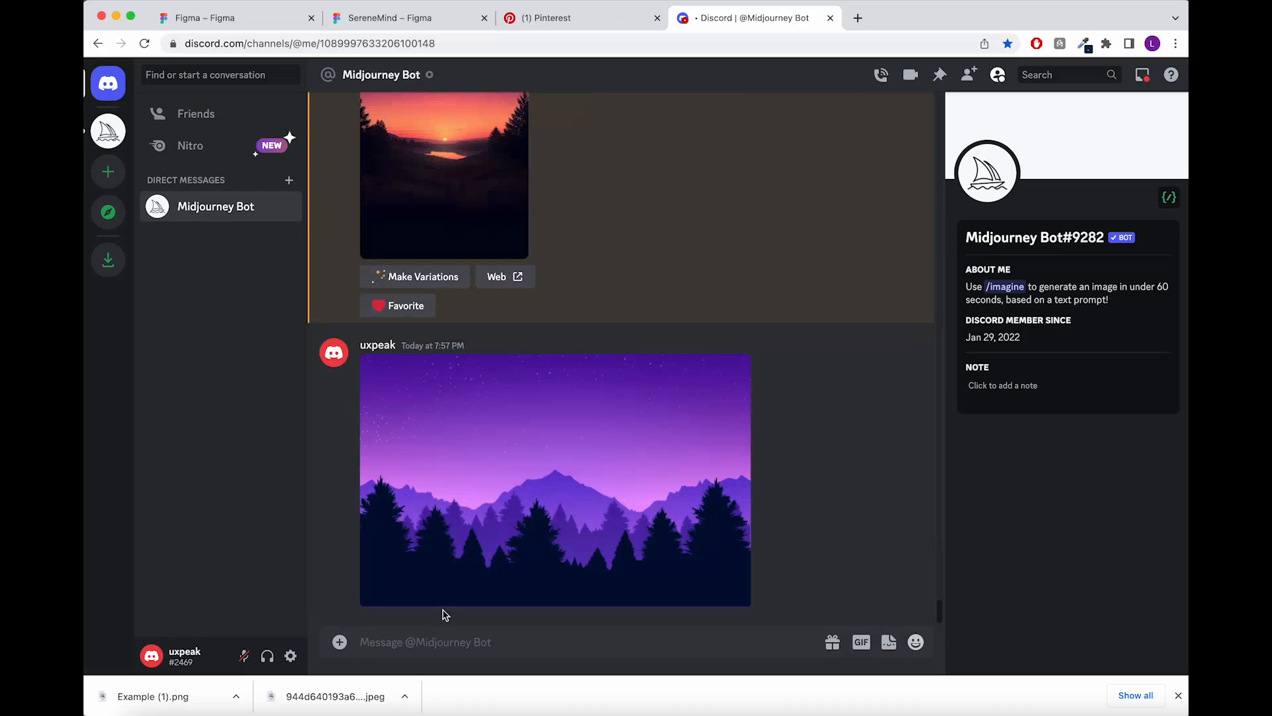
pyautogui.click(502, 491)
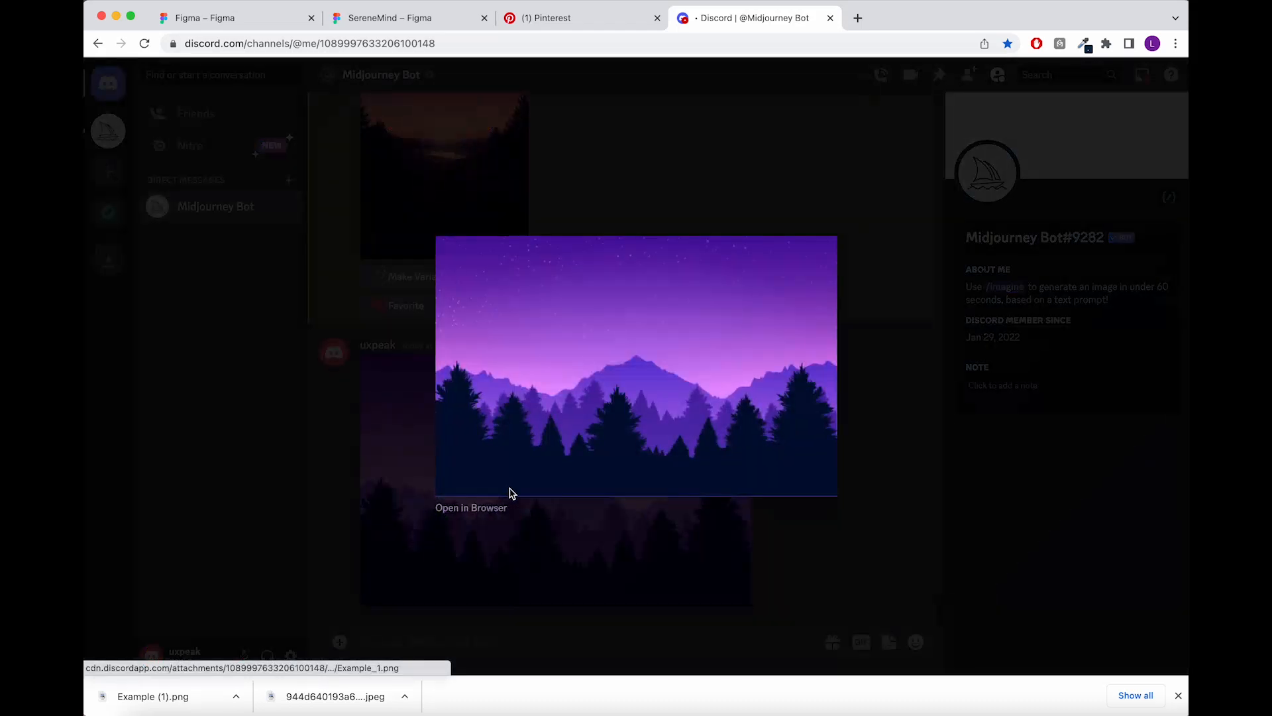
pyautogui.rightClick(579, 354)
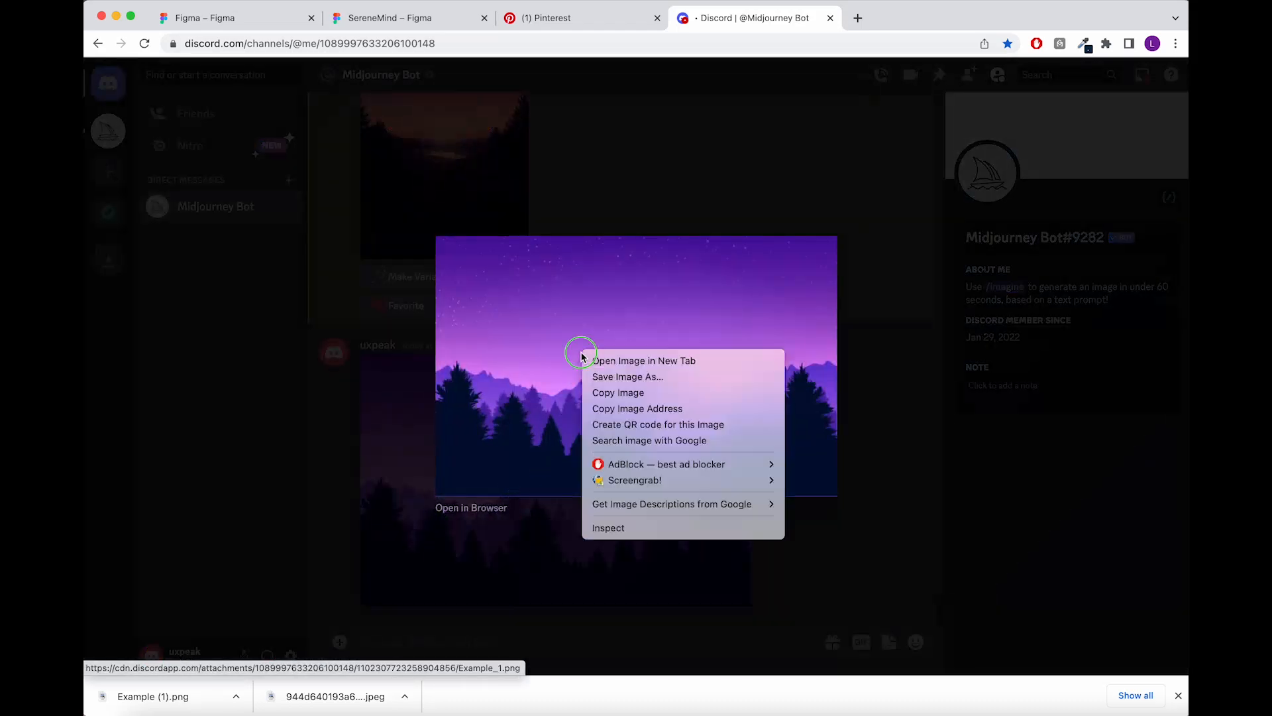
pyautogui.click(635, 411)
pyautogui.click(789, 565)
# Run /imagine with the copied image address and the prompt "simple animated nature sunset, beautiful landscape with lake --ar 3:2".
pyautogui.click(585, 630)
pyautogui.write('/im')
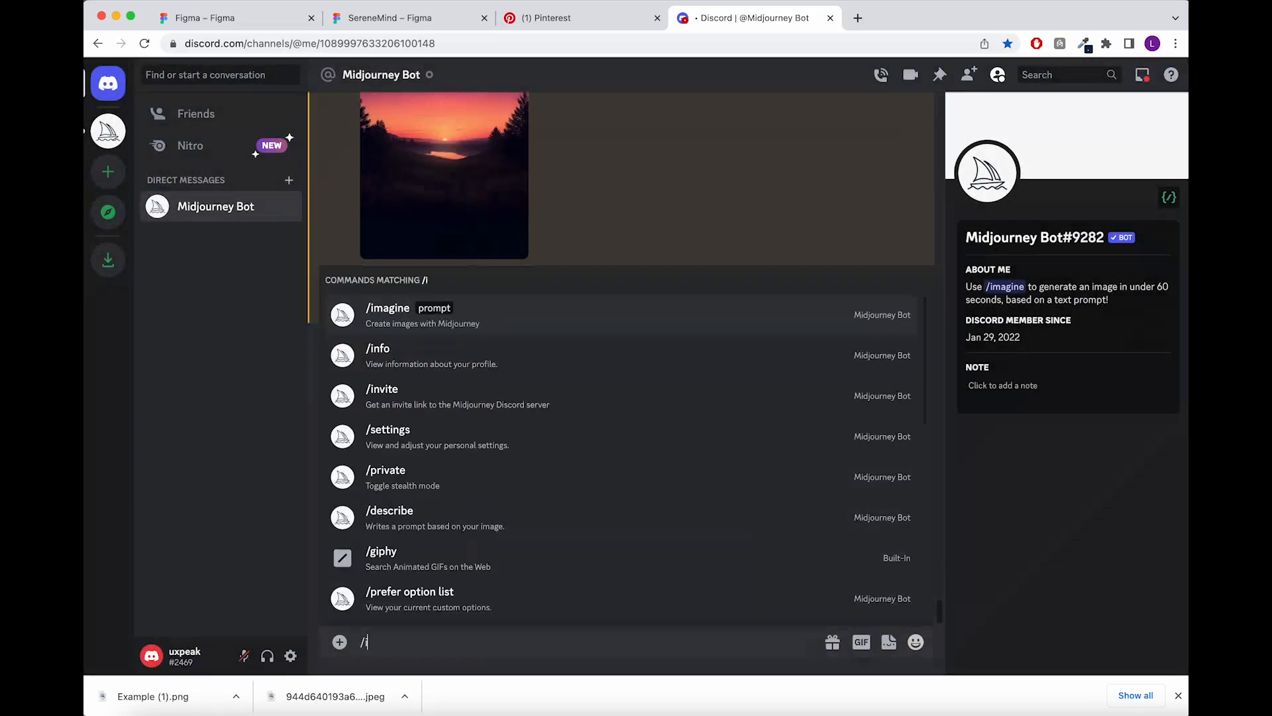
pyautogui.press('Tab')
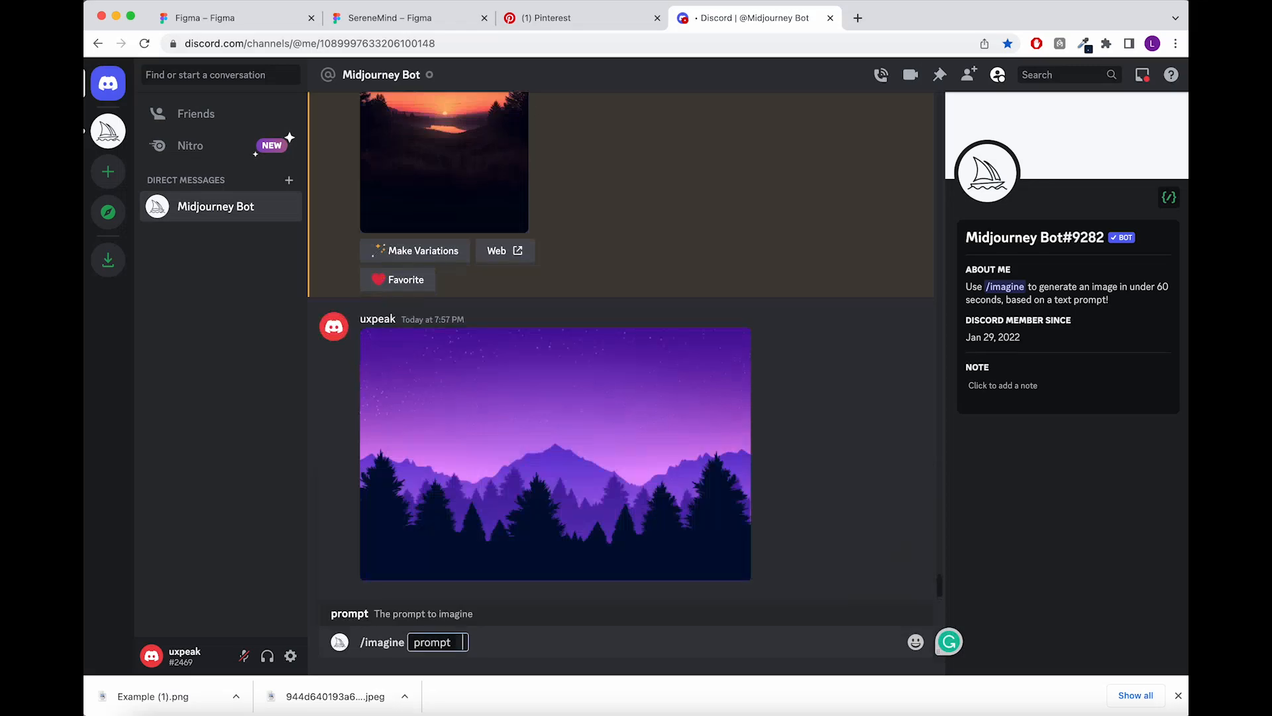
pyautogui.press('super+v')
pyautogui.write('si')
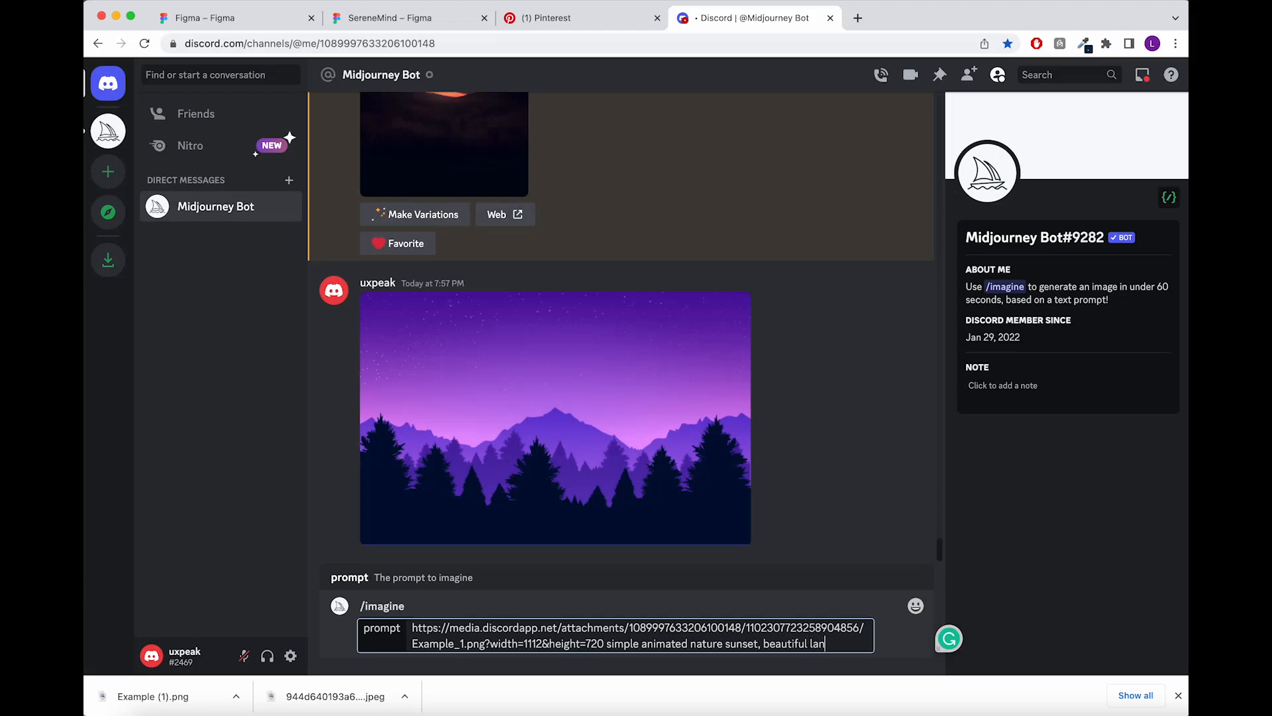
pyautogui.write('with lake --a')
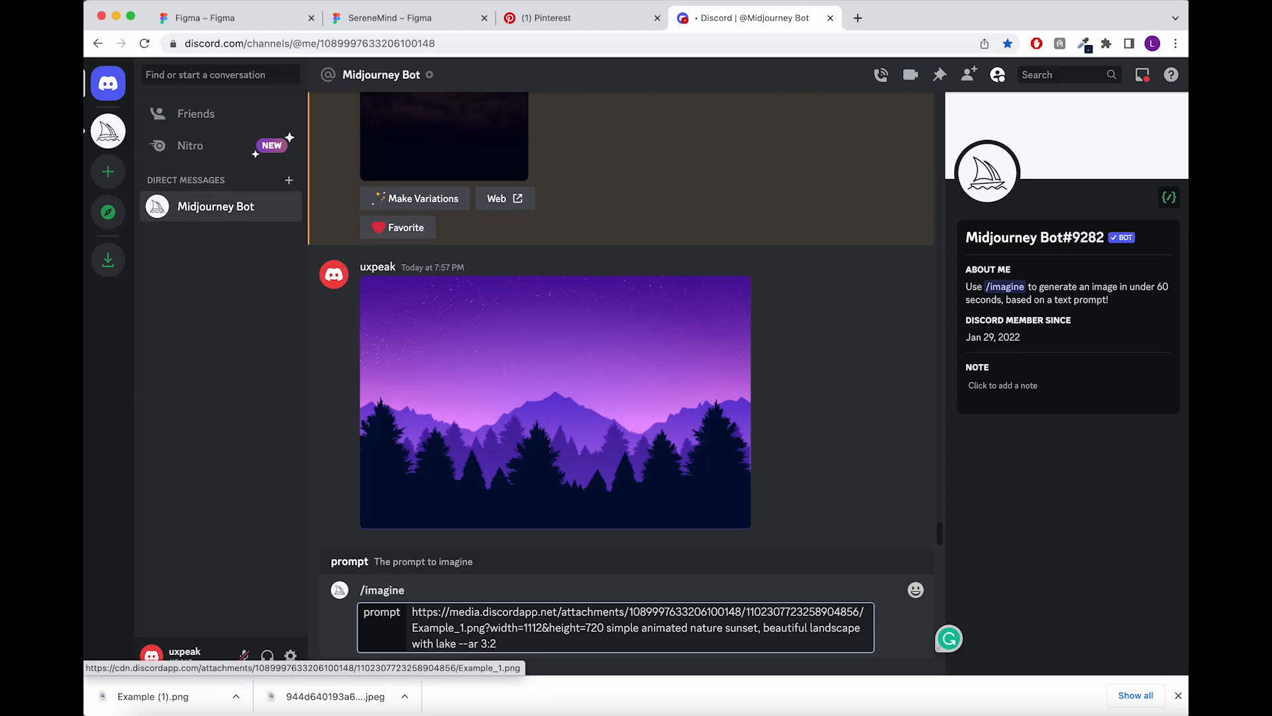
pyautogui.write('r 3:2')
pyautogui.press('Return')
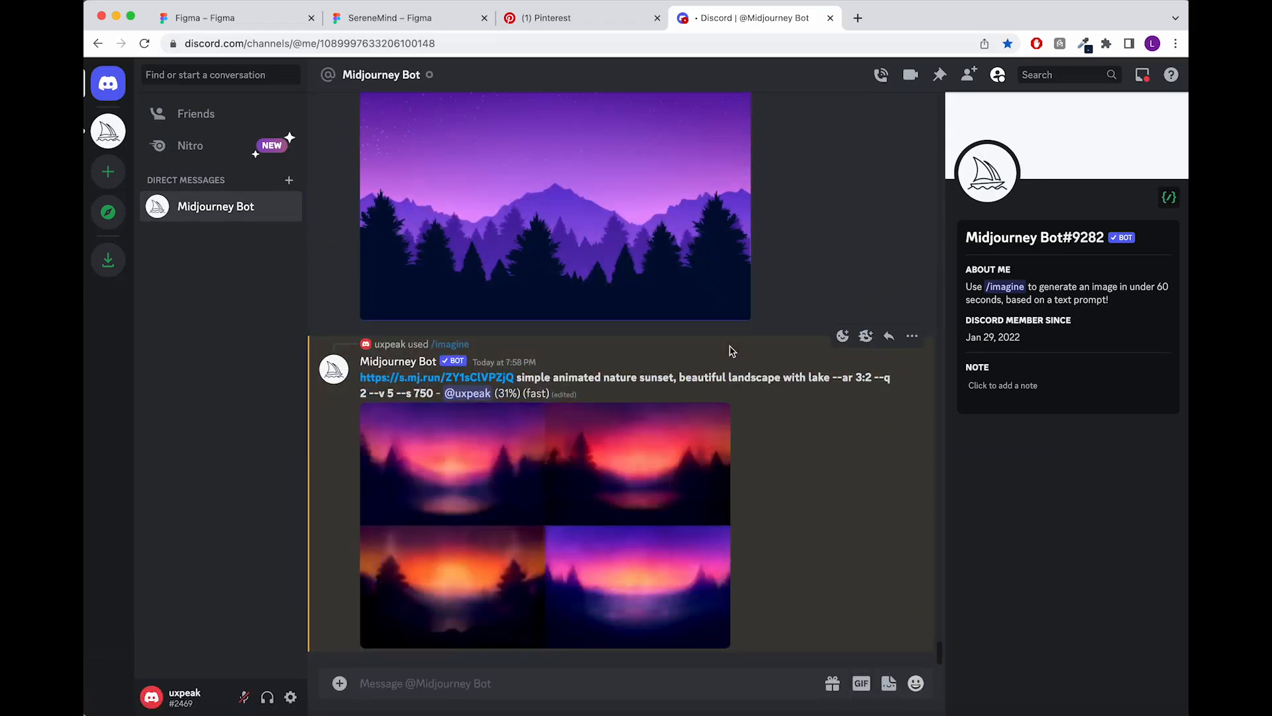
# Submit a second /imagine request reusing the first request's image link and prompt text, with part of the pasted prompt removed.
pyautogui.moveTo(360, 377); pyautogui.dragTo(872, 374)
pyautogui.click(606, 677)
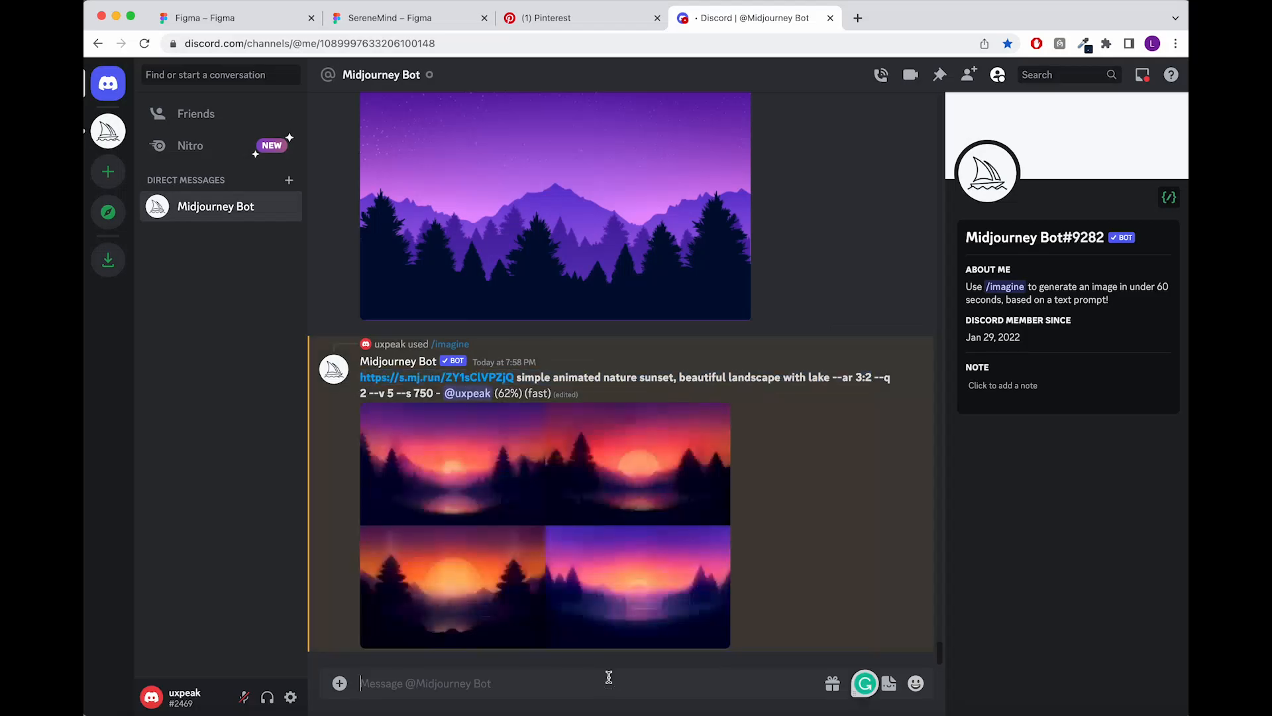
pyautogui.write('/')
pyautogui.press('Return')
pyautogui.press('super+v')
pyautogui.moveTo(816, 669); pyautogui.dragTo(856, 669)
pyautogui.press('BackSpace')
pyautogui.press('Delete')
pyautogui.press('Delete')
pyautogui.press('Return')
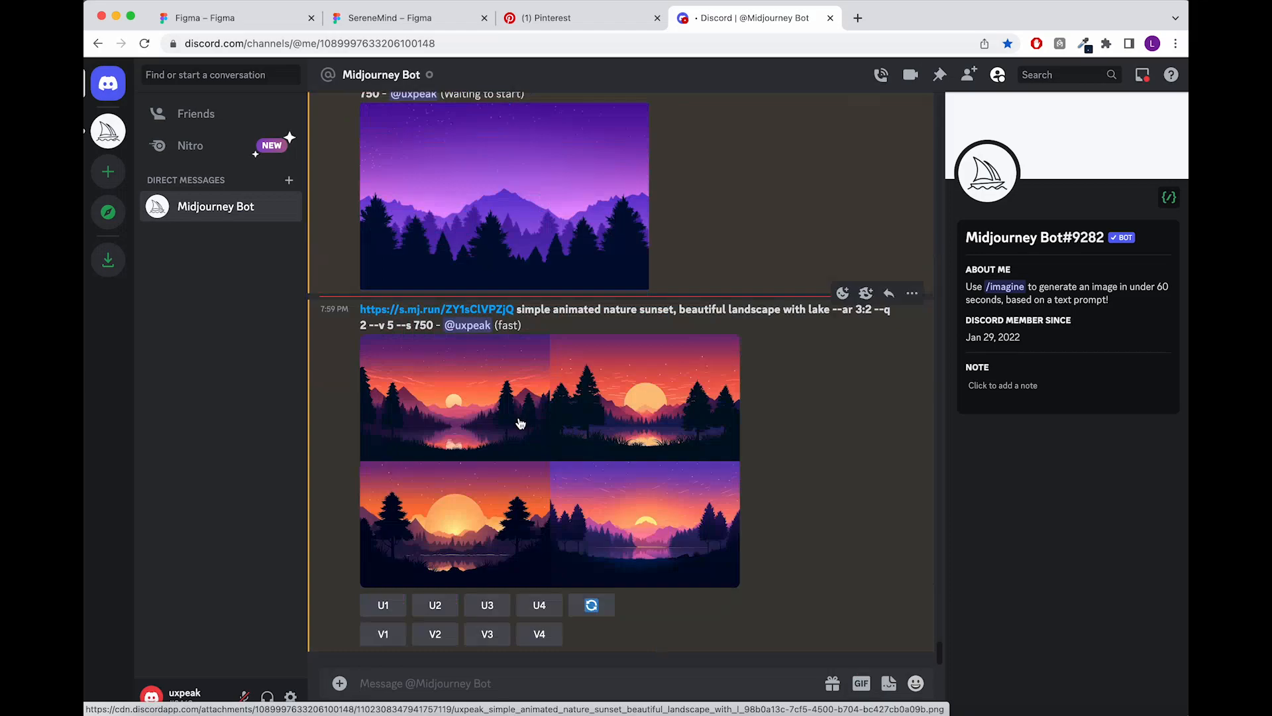
# Upscale the first sunset lake image of the grid and save it as "Home" in Downloads.
pyautogui.click(389, 615)
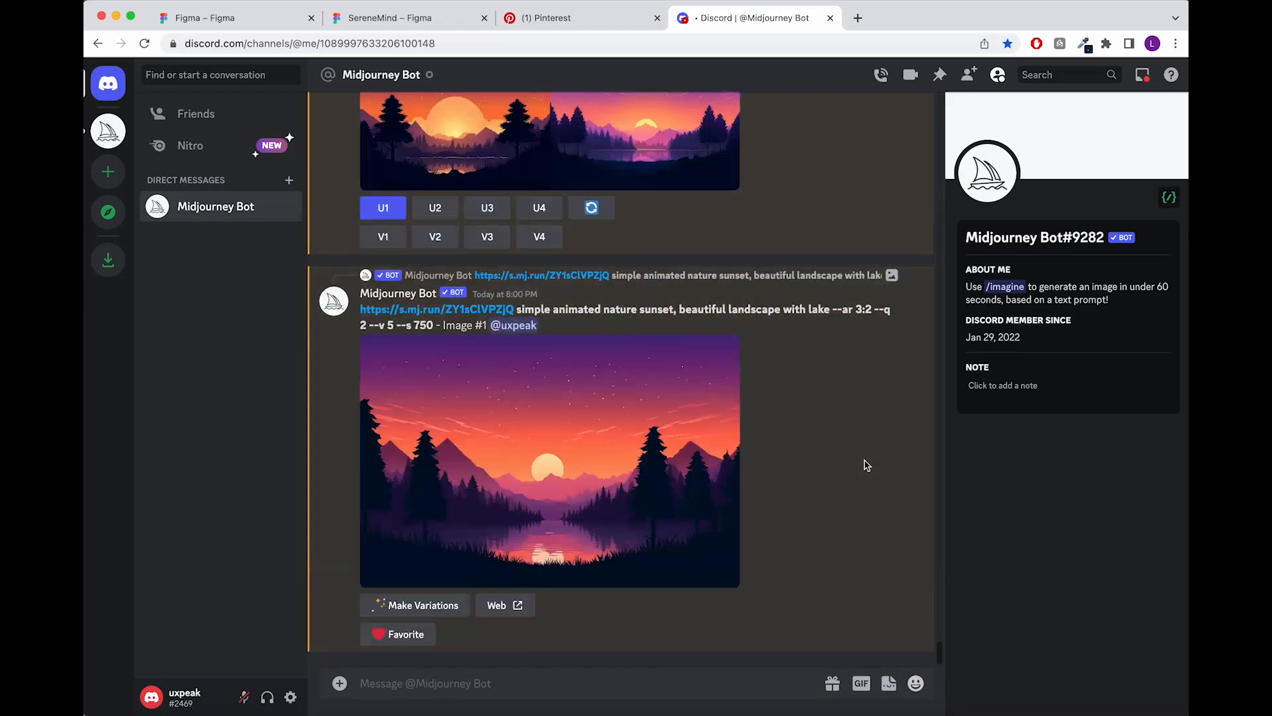
pyautogui.click(572, 454)
pyautogui.rightClick(668, 346)
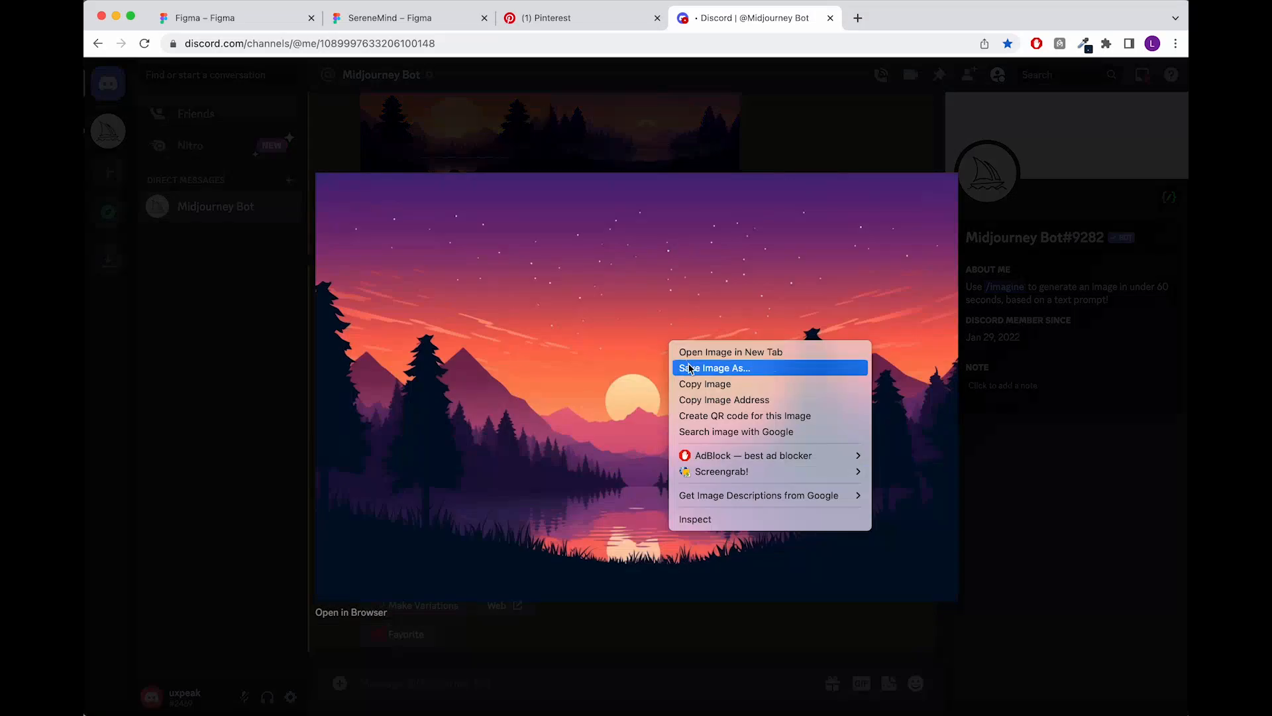
pyautogui.click(687, 367)
pyautogui.write('Home')
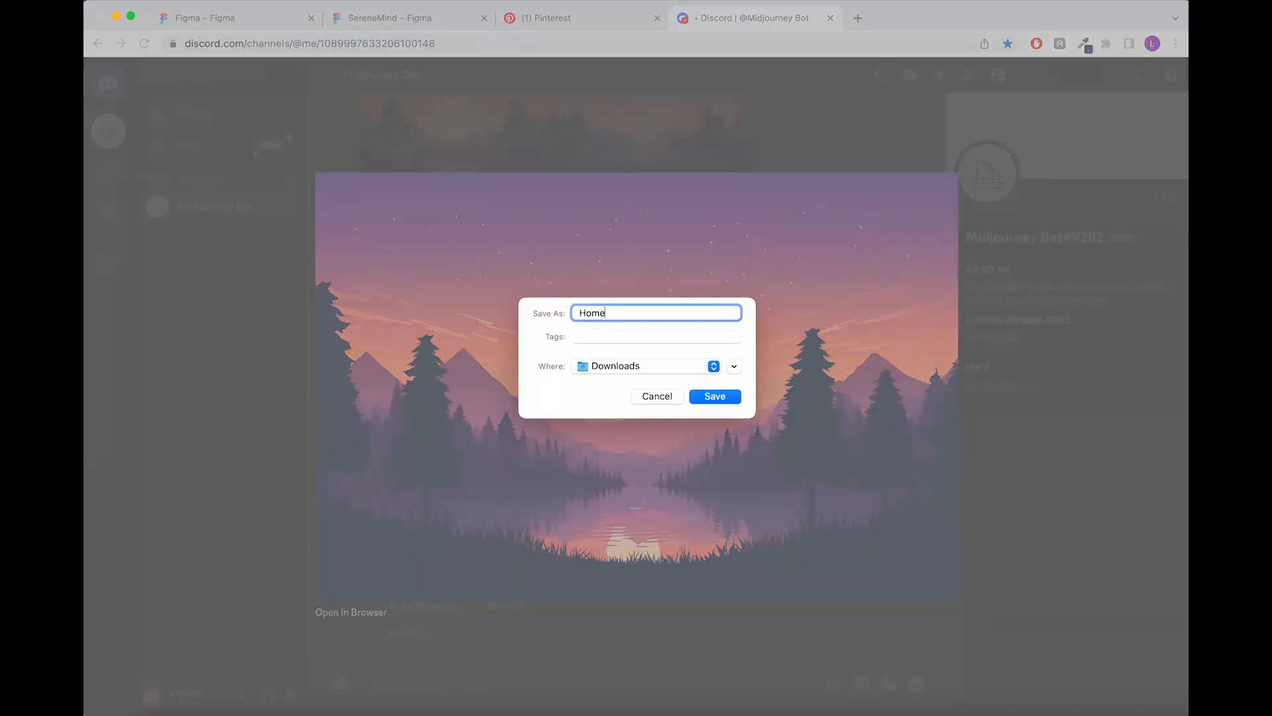
pyautogui.press('Return')
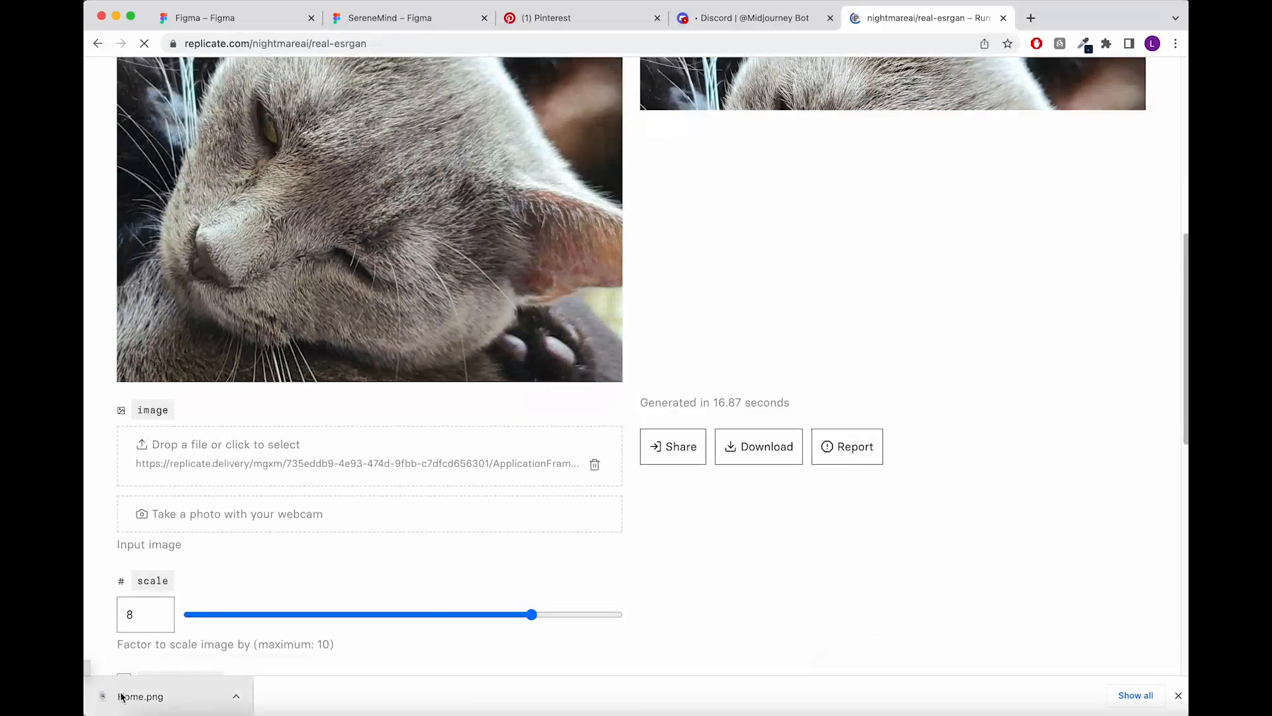
# Load Home.png into the Real-ESRGAN demo, set the scale to 2 and run the upscaling.
pyautogui.moveTo(132, 696); pyautogui.dragTo(226, 459)
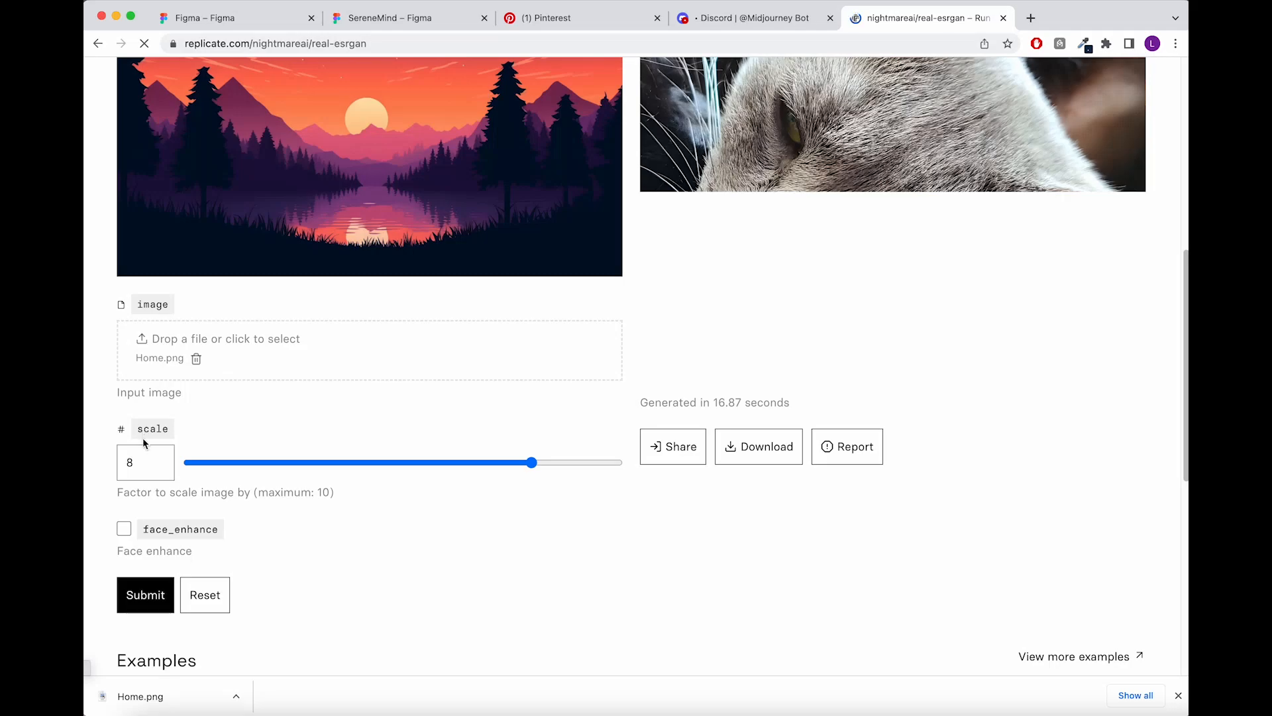
pyautogui.doubleClick(119, 463)
pyautogui.write('2')
pyautogui.click(130, 605)
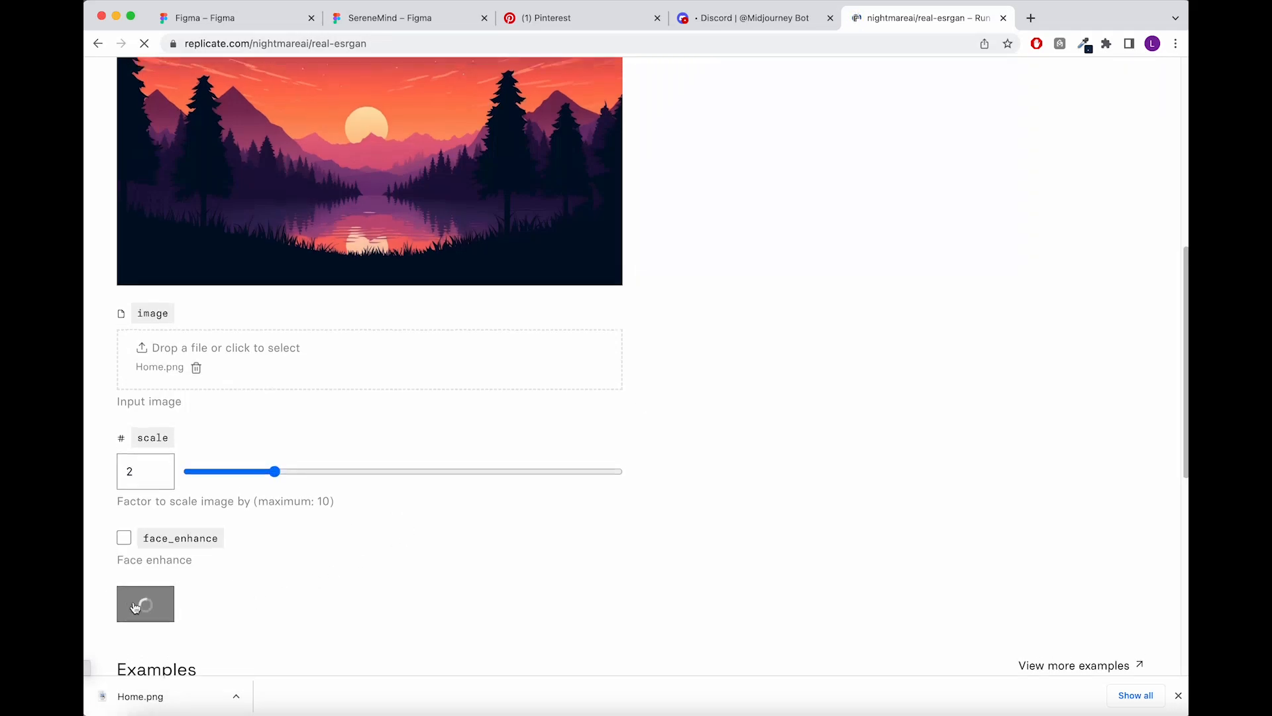
pyautogui.scroll(4, 634, 571)
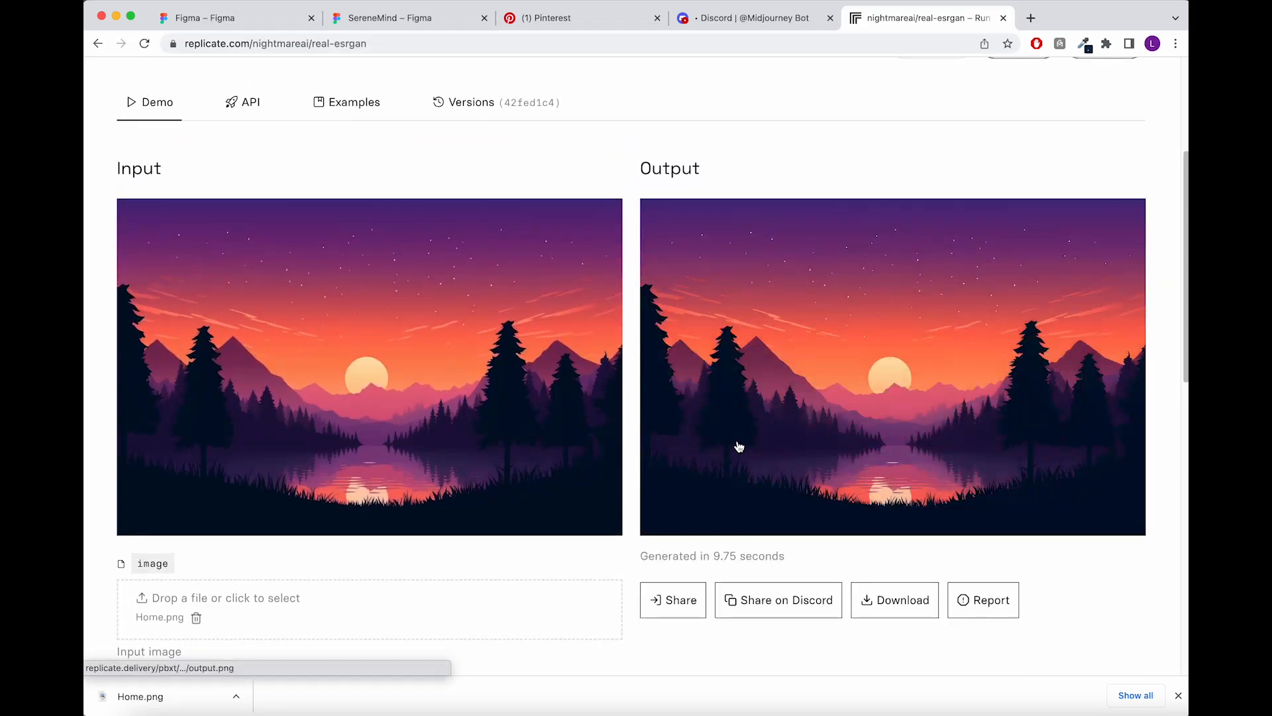
# Save the upscaled sunset lake output image to Downloads as "output (10)".
pyautogui.rightClick(777, 402)
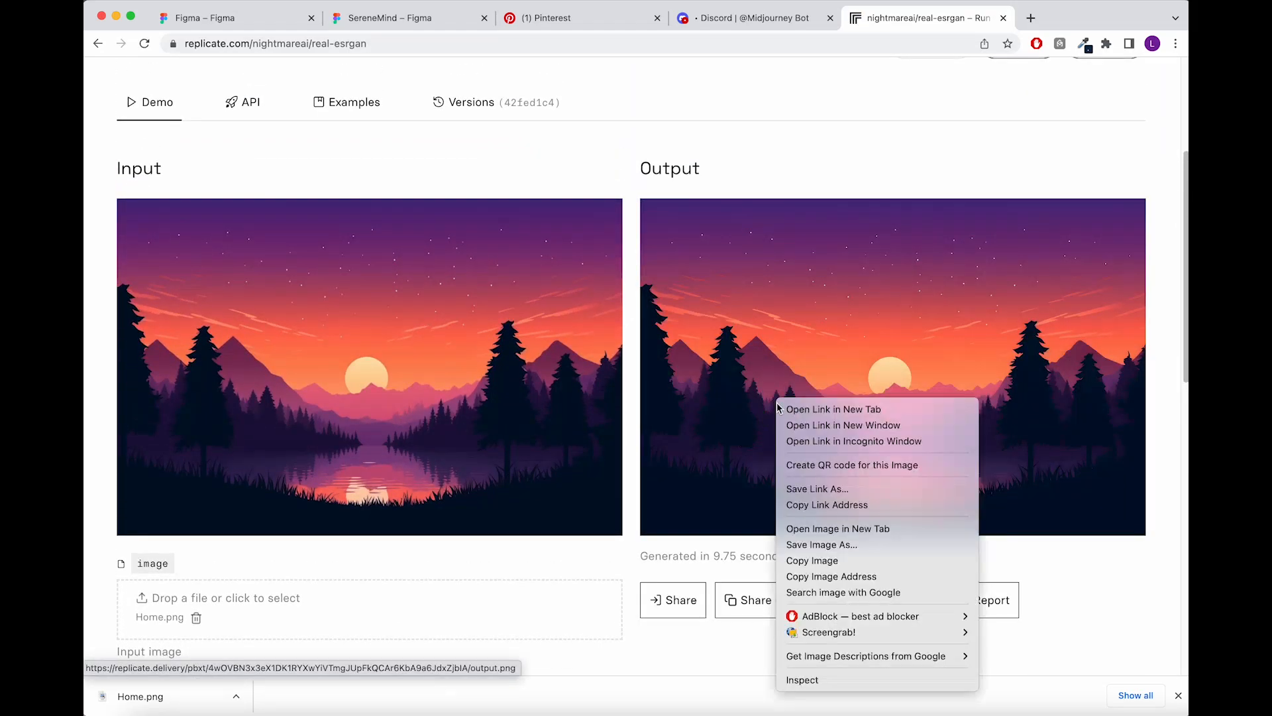
pyautogui.click(814, 546)
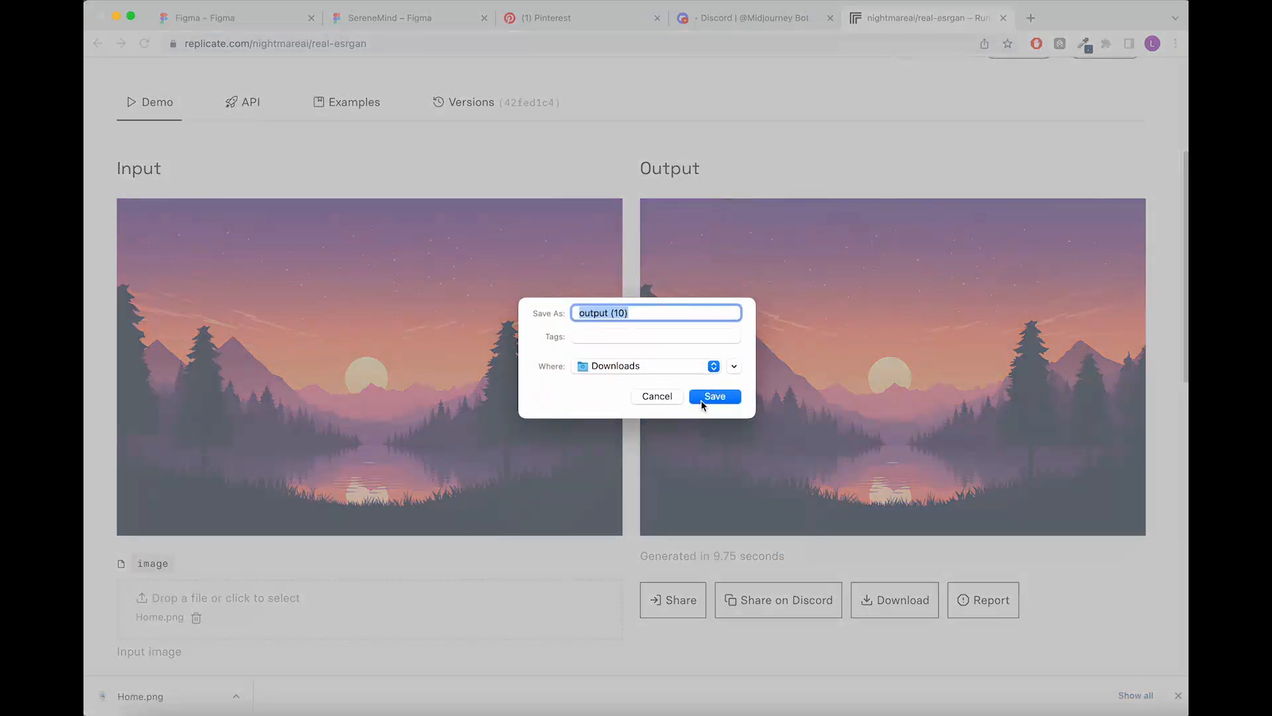
pyautogui.click(701, 400)
# Switch to the SereneMind file in Figma, place output (10).png on the canvas and scale it down proportionally.
pyautogui.click(375, 21)
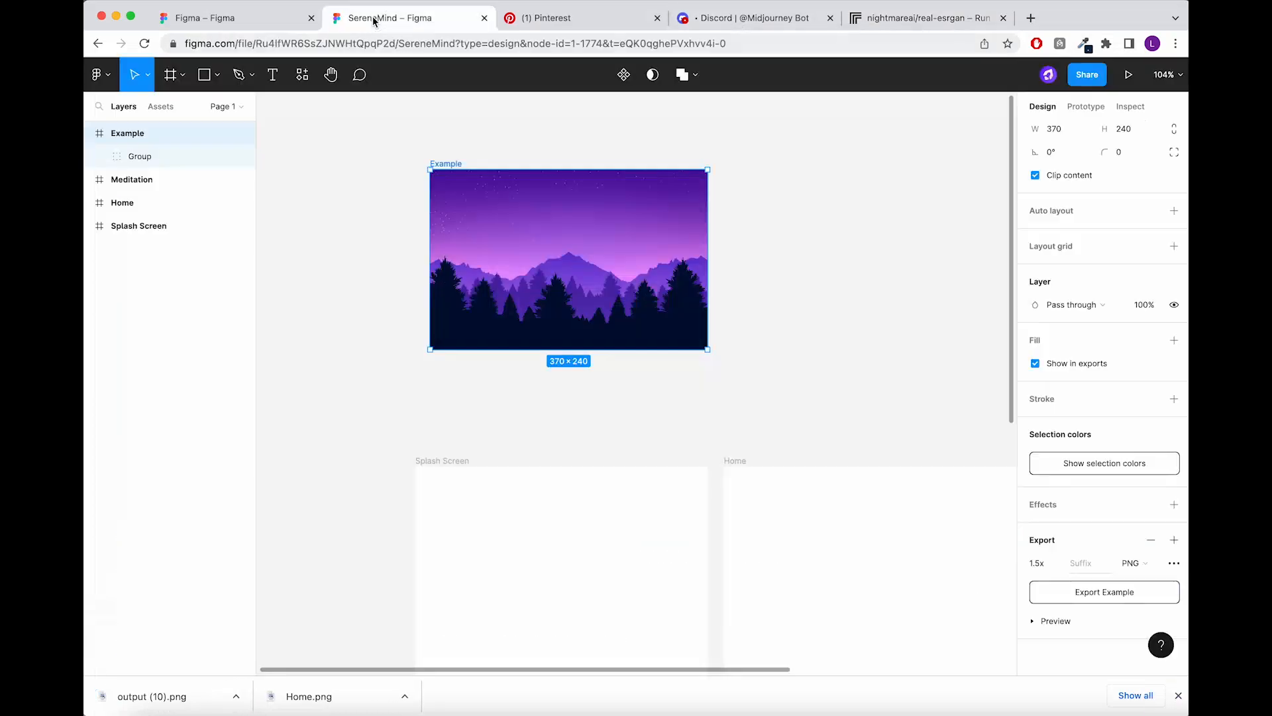
pyautogui.scroll(-5, 389, 548)
pyautogui.scroll(-5, 430, 537)
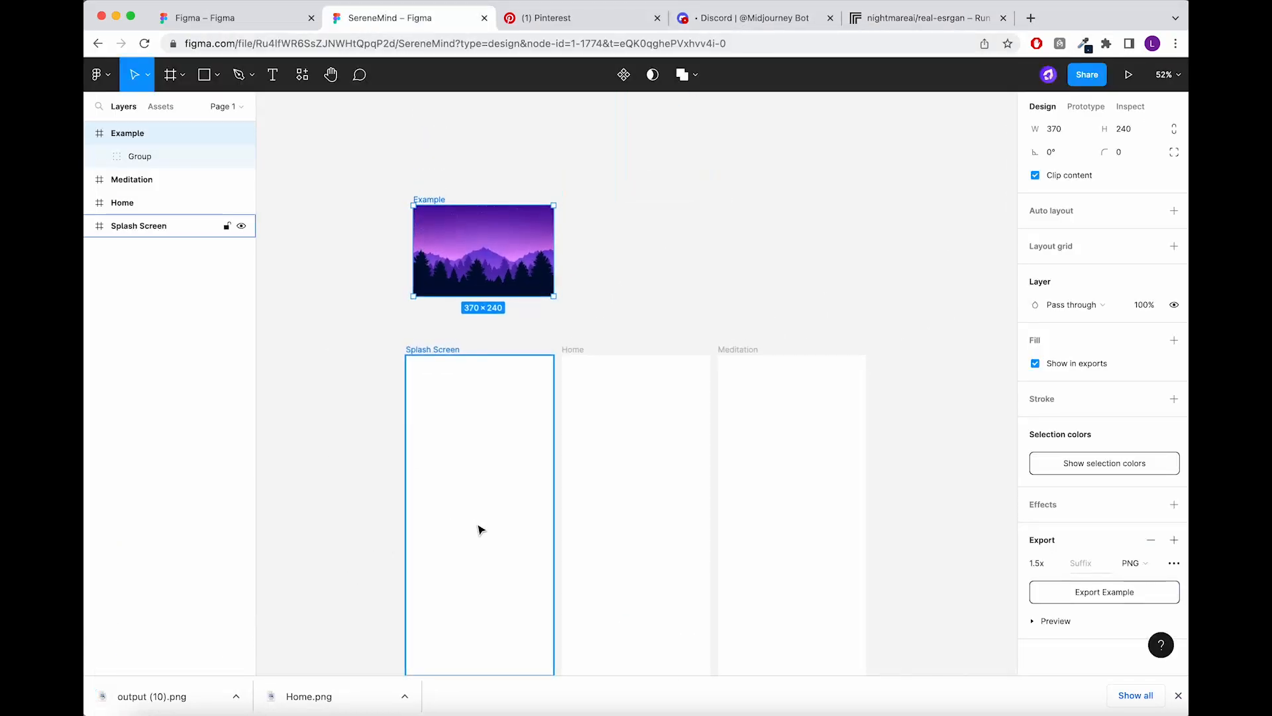
pyautogui.moveTo(152, 695); pyautogui.dragTo(656, 408)
pyautogui.scroll(-1, 656, 530)
pyautogui.press('k')
pyautogui.moveTo(819, 296); pyautogui.dragTo(675, 426)
# Position the sunset lake image at the top of the Home frame and fit it to the frame's width.
pyautogui.click(701, 616)
pyautogui.click(656, 495)
pyautogui.click(656, 491)
pyautogui.moveTo(665, 593); pyautogui.dragTo(646, 484)
pyautogui.scroll(10, 643, 464)
pyautogui.moveTo(680, 444); pyautogui.dragTo(661, 318)
pyautogui.scroll(-3, 707, 244)
pyautogui.scroll(1, 702, 335)
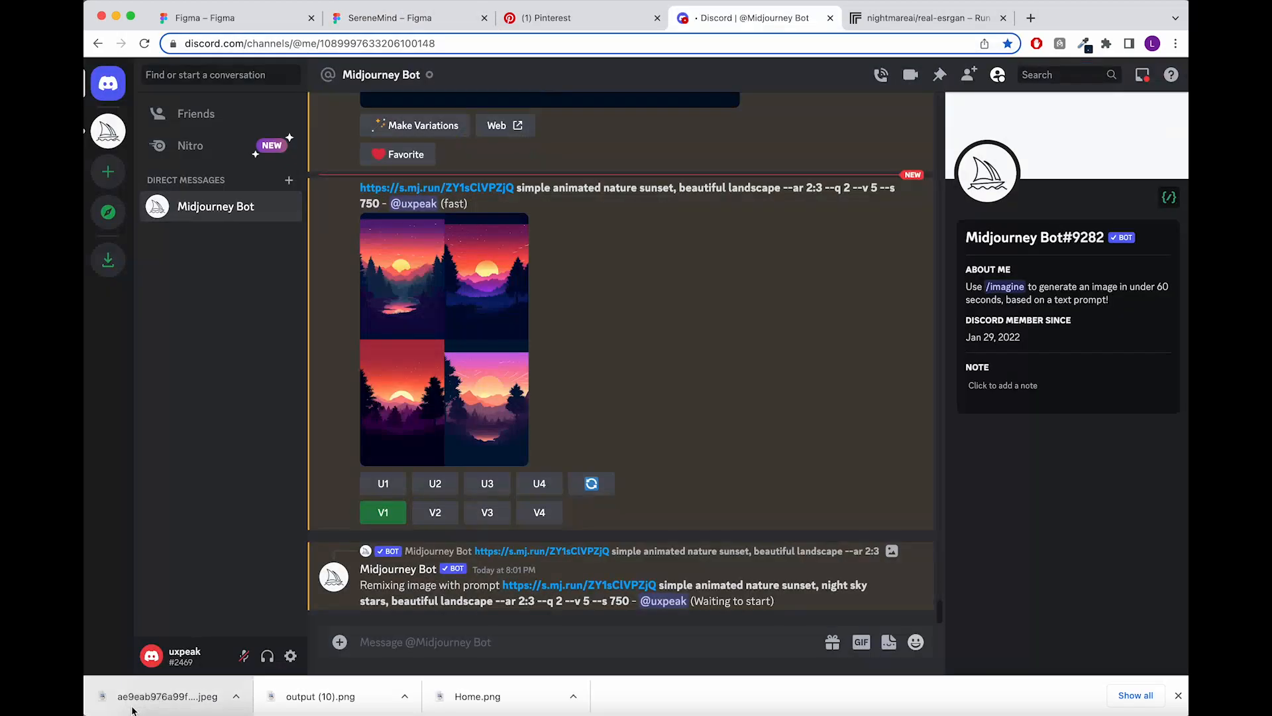
# In Discord, send the downloaded purple mountain JPEG to the Midjourney Bot chat and copy the uploaded image's address.
pyautogui.moveTo(132, 711); pyautogui.dragTo(595, 648)
pyautogui.press('Return')
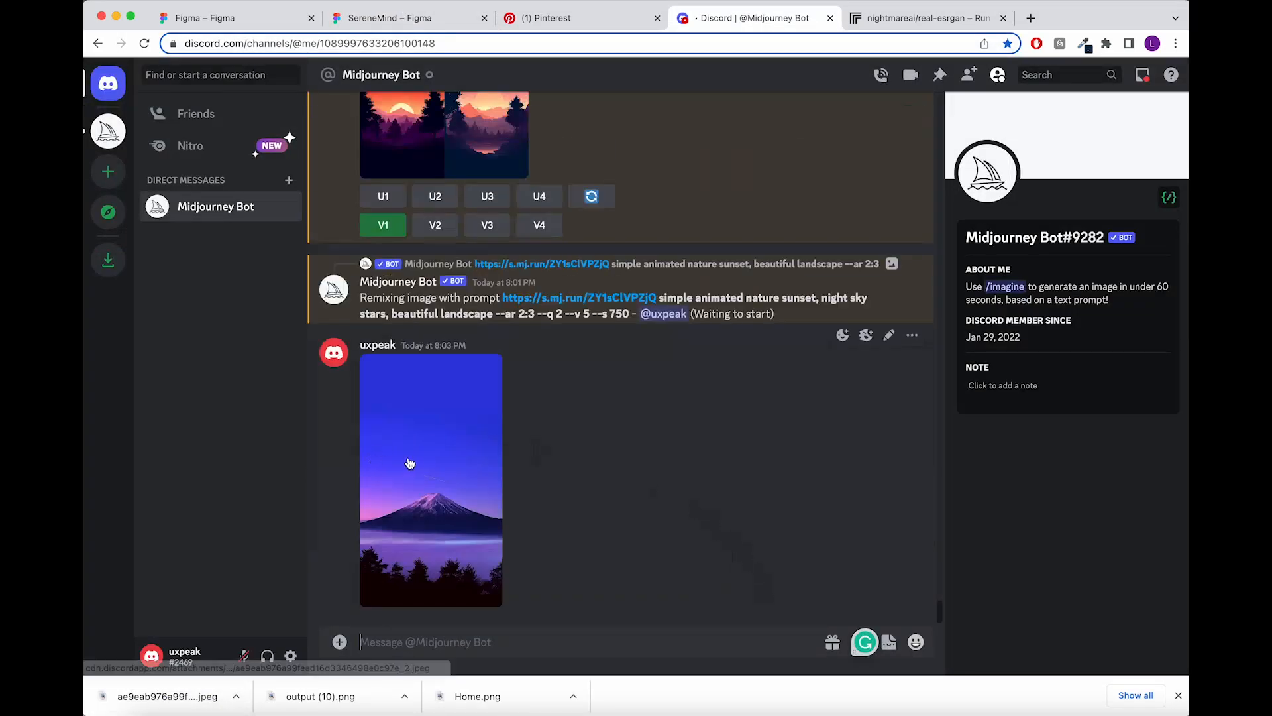
pyautogui.click(409, 463)
pyautogui.rightClick(590, 363)
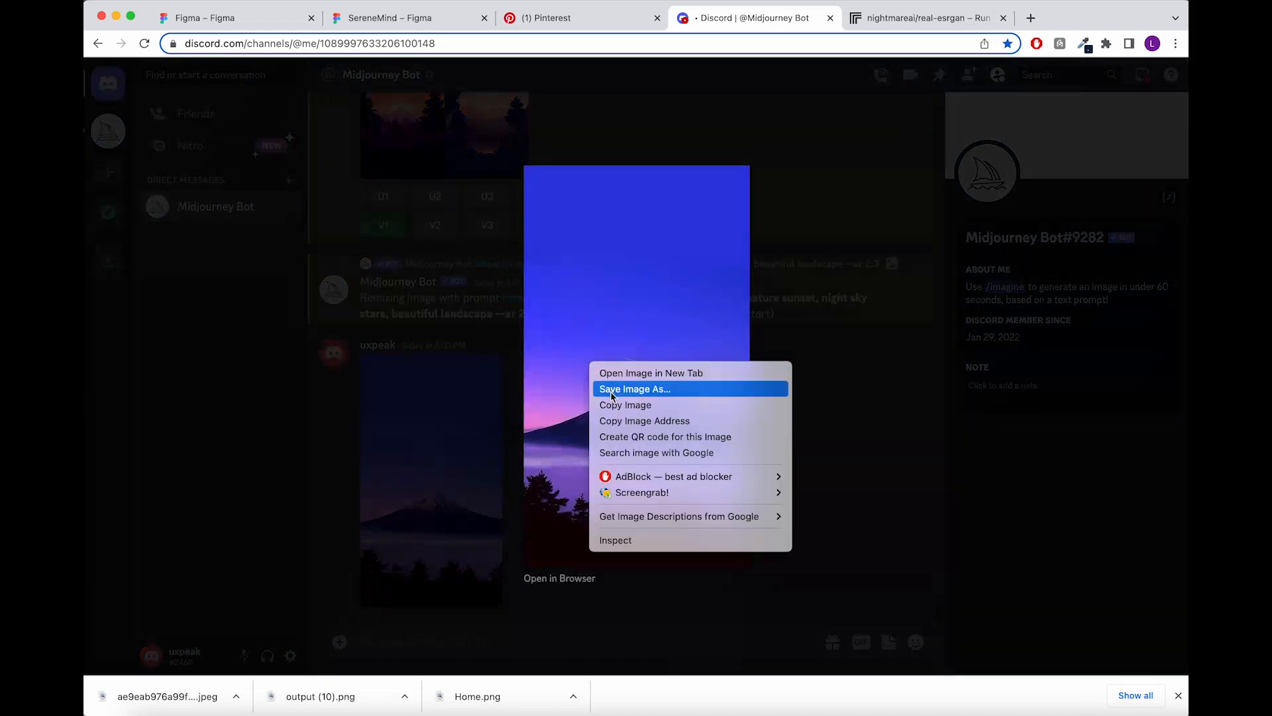
pyautogui.click(630, 421)
pyautogui.click(670, 606)
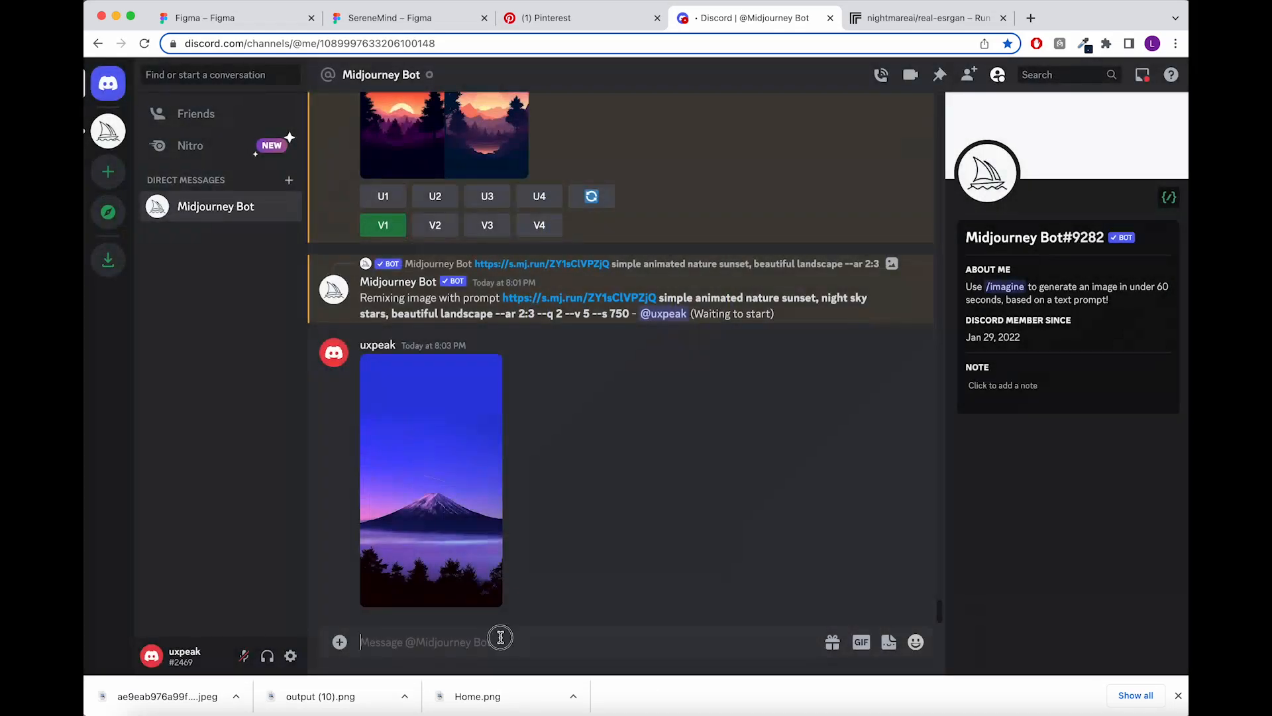
# Run /imagine with the copied image address and the prompt "simple animated nature mountain purple --ar 3:2".
pyautogui.write('/')
pyautogui.click(475, 425)
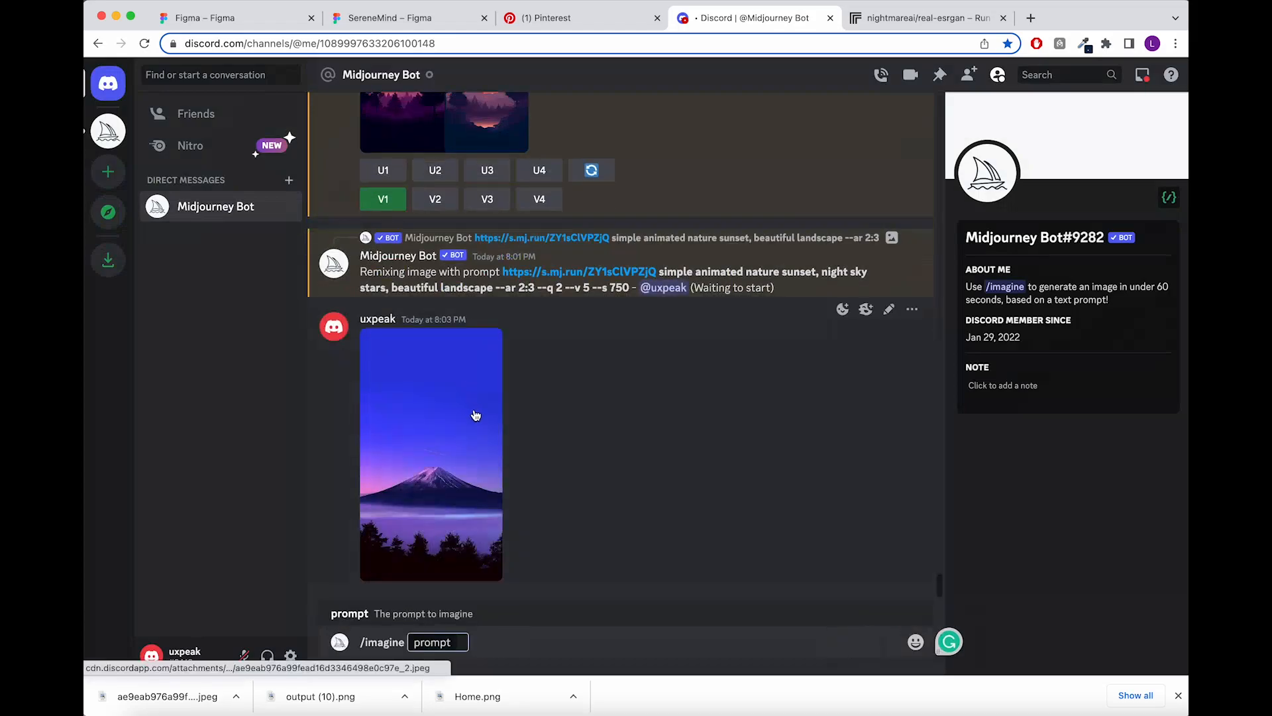
pyautogui.hotkey('ctrl', 'v')
pyautogui.write('simple animated na')
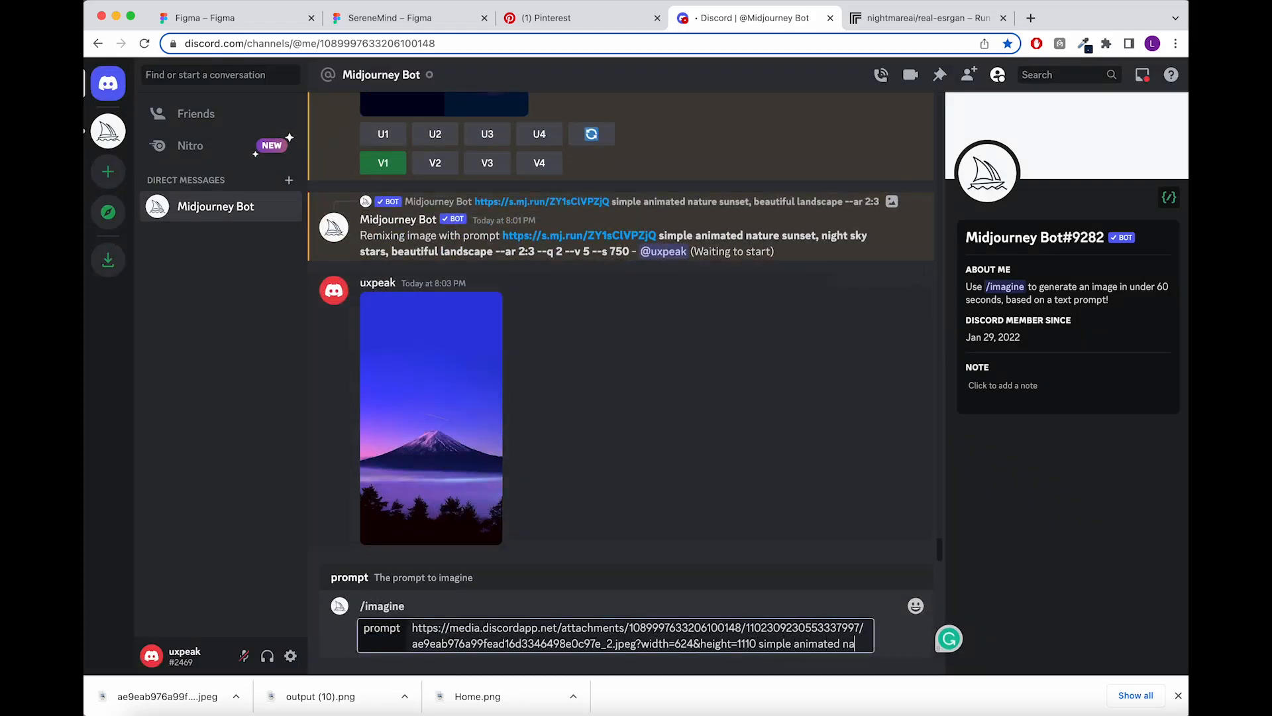
pyautogui.write('ture mountain purple --ar 3:2')
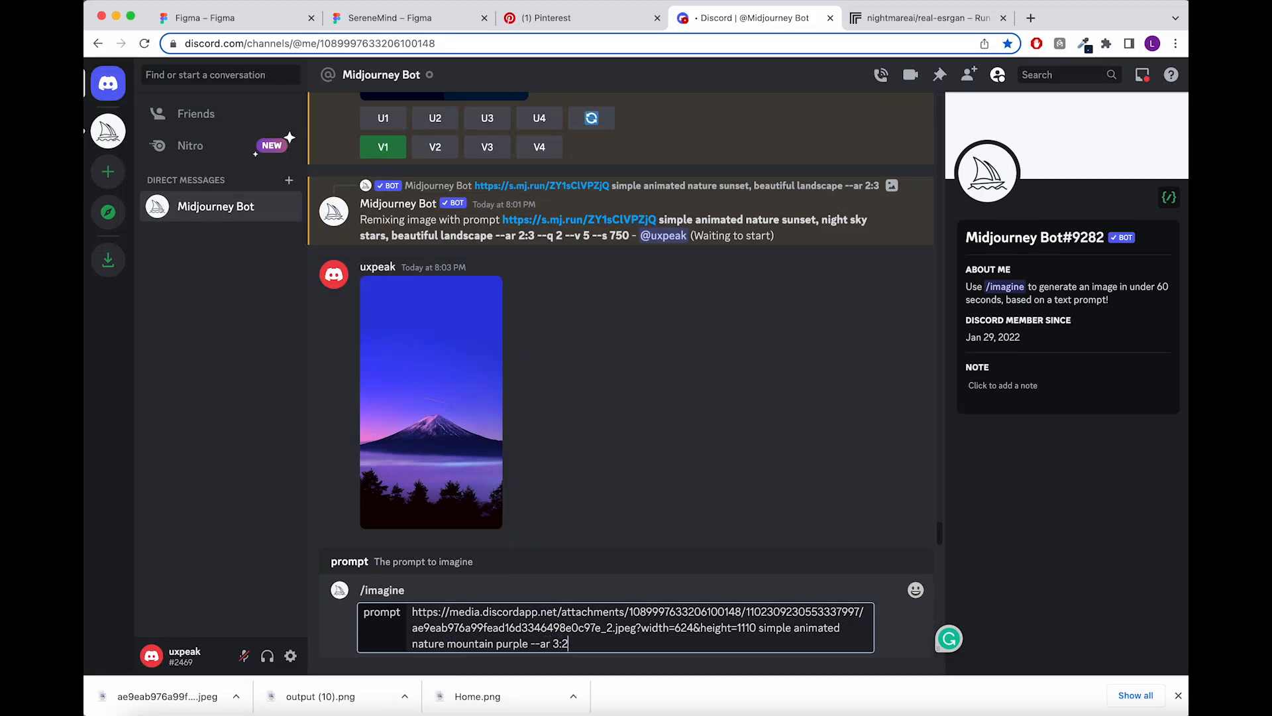
pyautogui.press('Return')
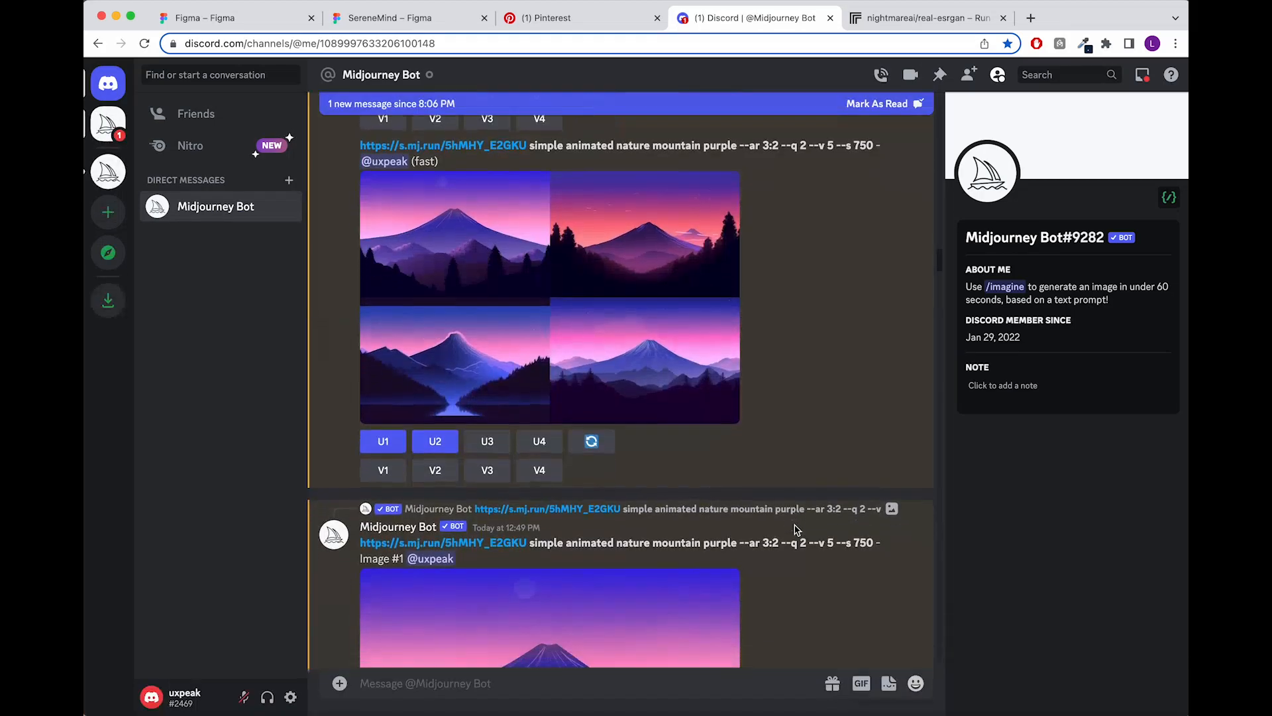
# Save the upscaled Image #2 of the purple mountain results as "Meditation" in Downloads.
pyautogui.scroll(-5, 795, 529)
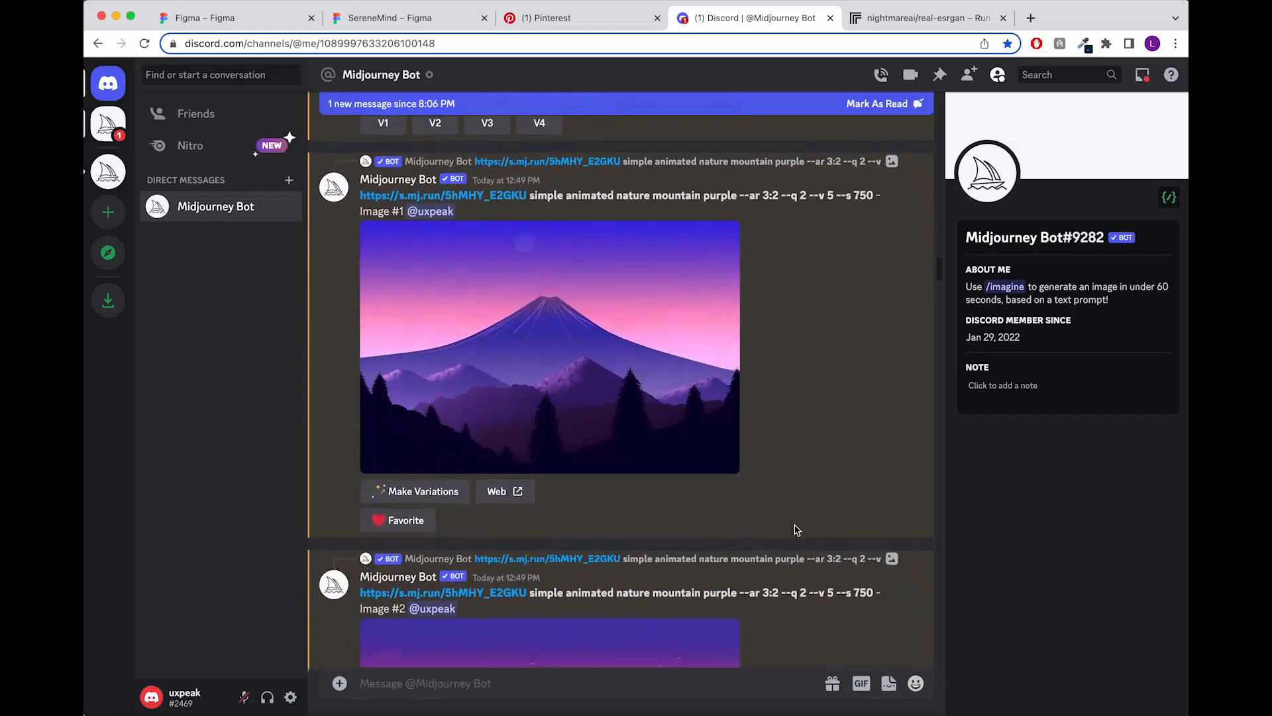
pyautogui.scroll(-4, 796, 529)
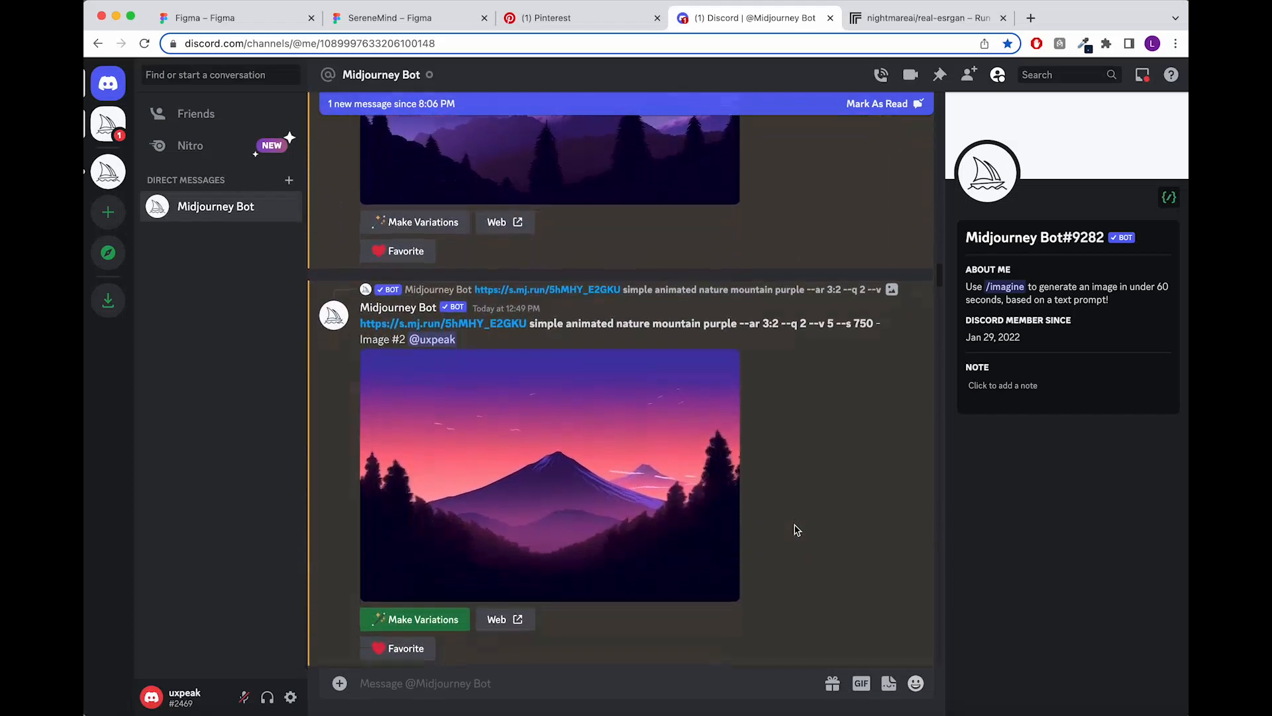
pyautogui.click(511, 450)
pyautogui.rightClick(639, 330)
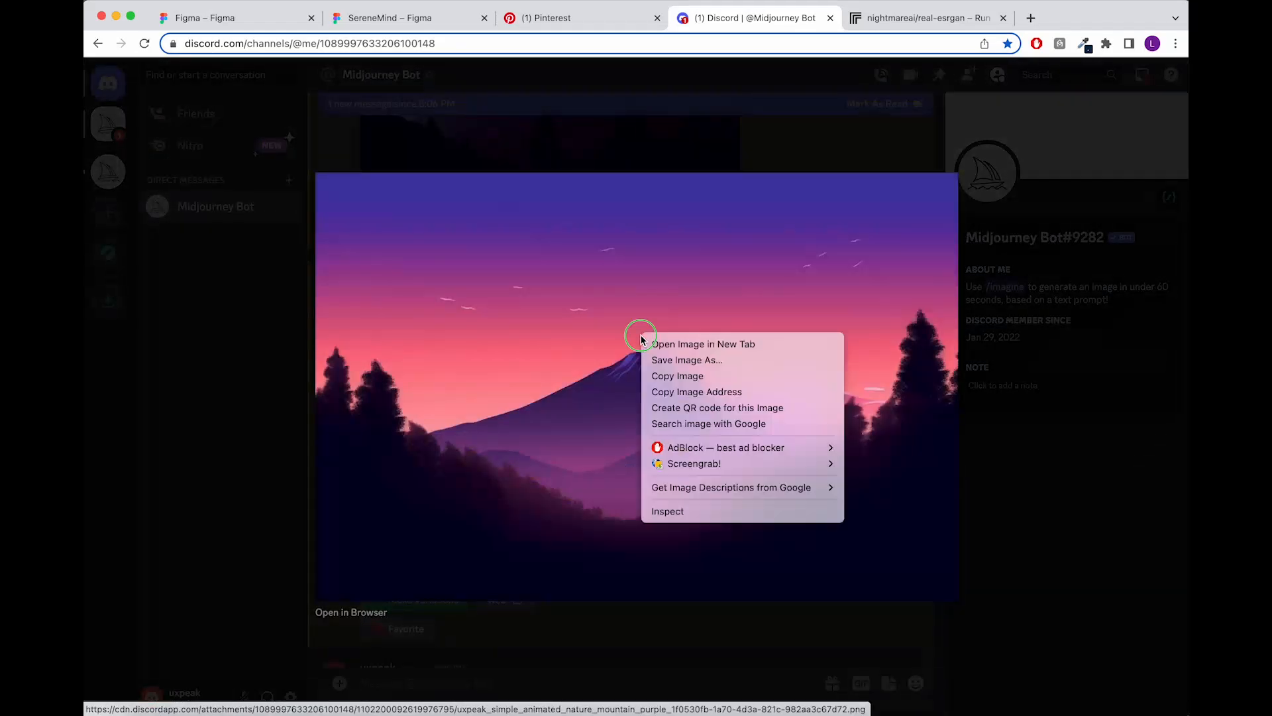
pyautogui.click(667, 358)
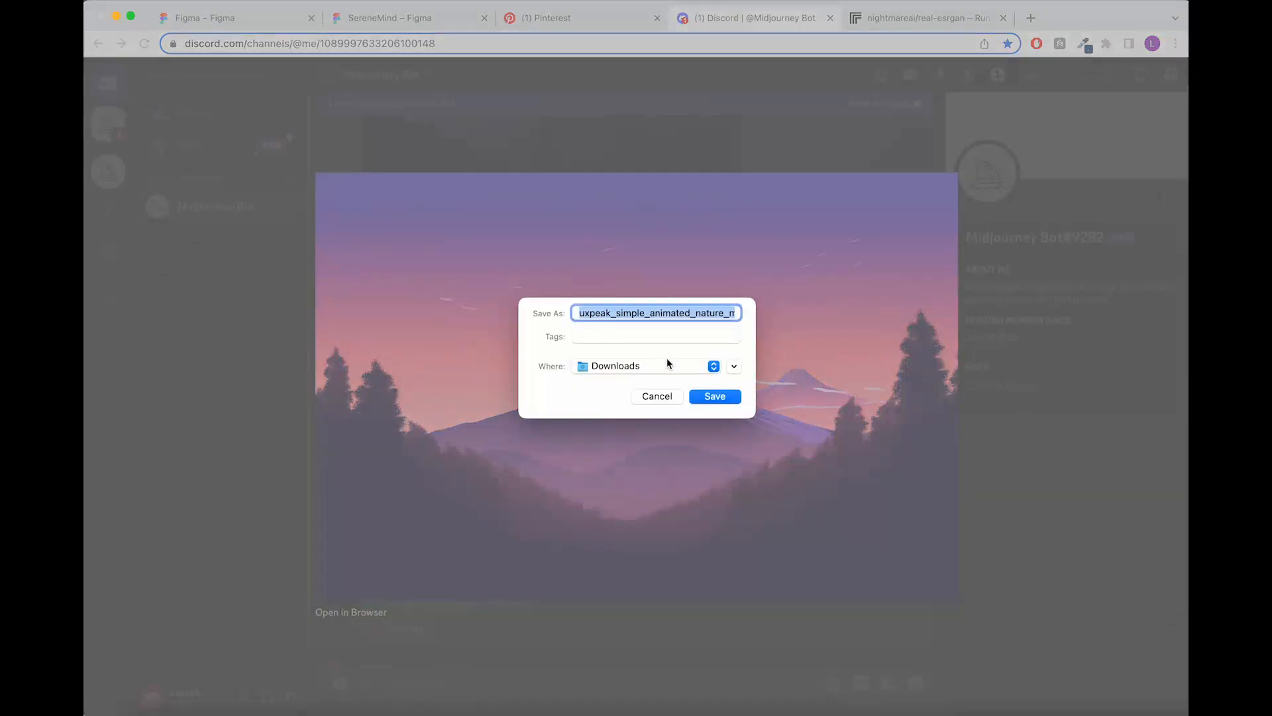
pyautogui.write('Meditation')
pyautogui.press('Return')
# In the Replicate Real-ESRGAN demo, replace Home.png with Meditation.png as the input and run the upscaling at scale 2.
pyautogui.click(887, 18)
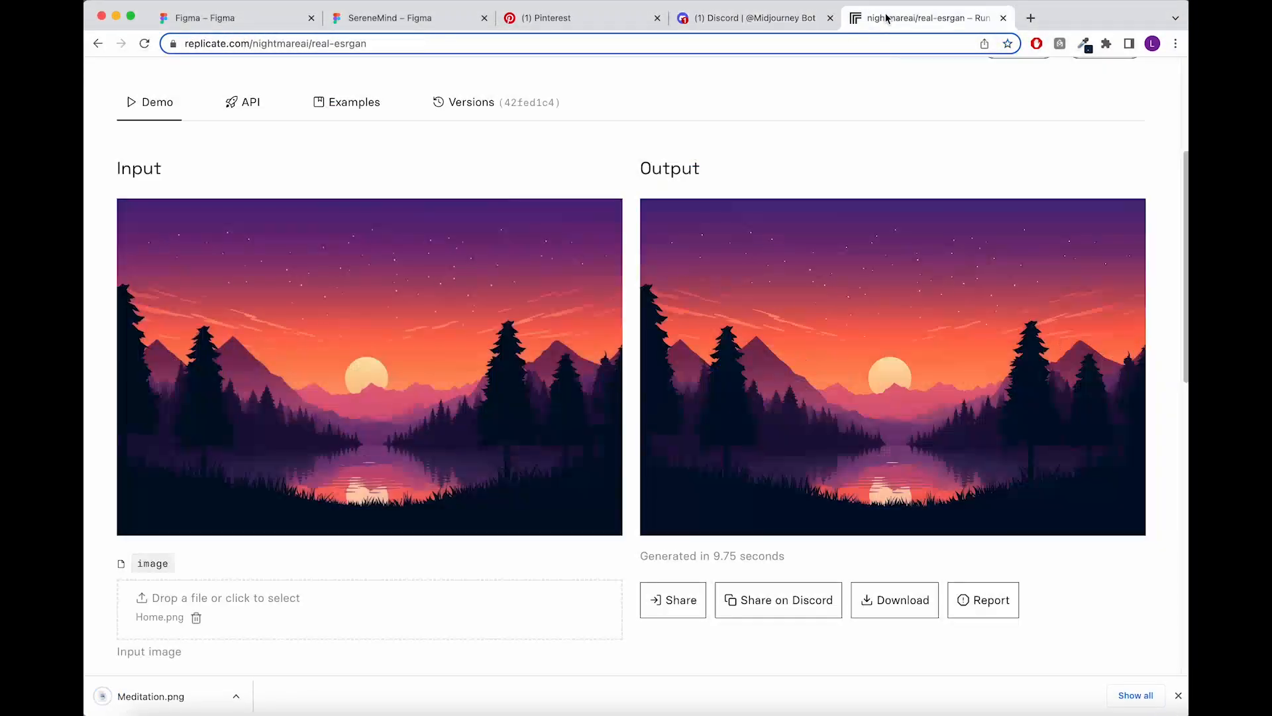
pyautogui.click(196, 618)
pyautogui.moveTo(100, 696); pyautogui.dragTo(301, 252)
pyautogui.scroll(-3, 171, 620)
pyautogui.click(162, 637)
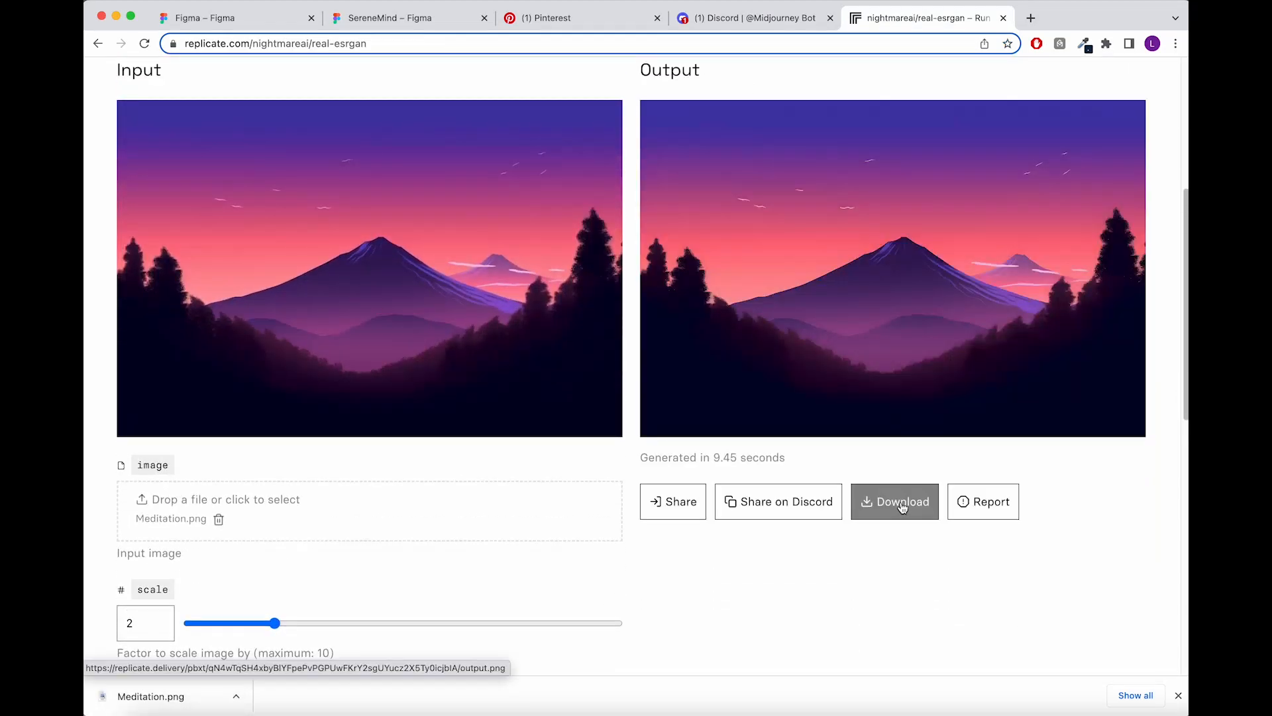
# Open the upscaled mountain output image at full size and save it to Downloads.
pyautogui.click(897, 500)
pyautogui.rightClick(798, 336)
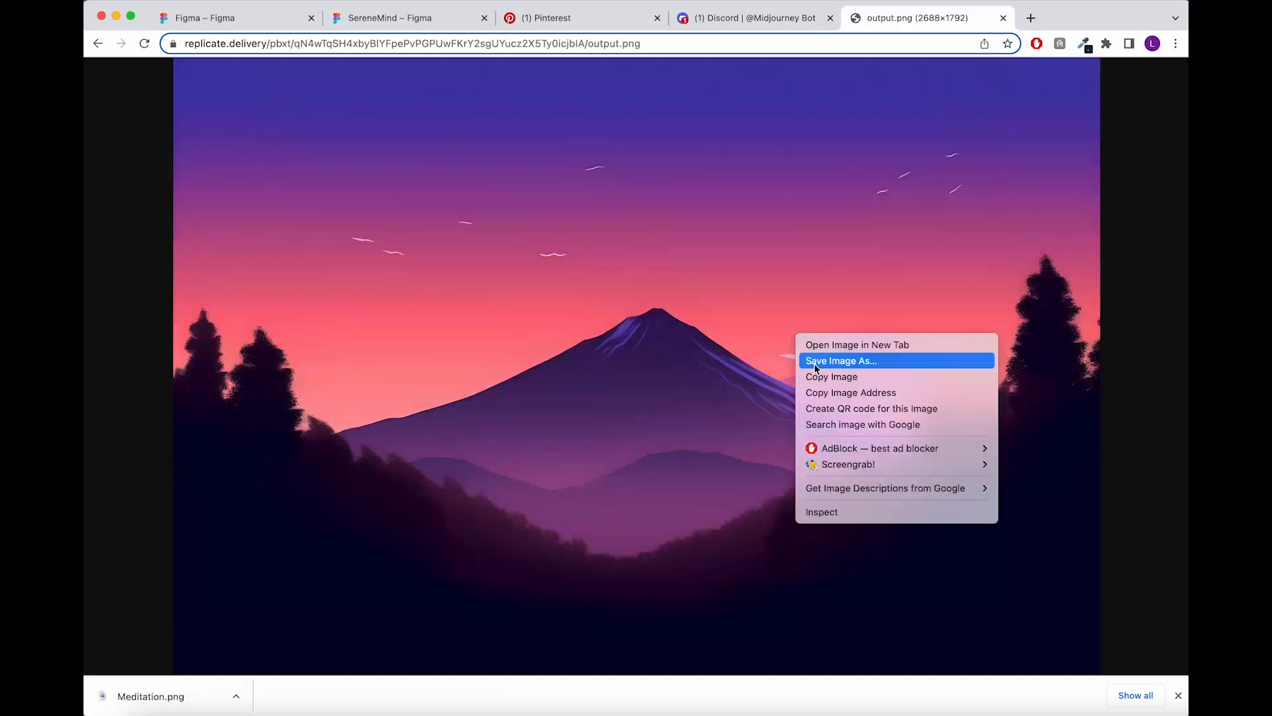
pyautogui.click(815, 362)
pyautogui.click(711, 395)
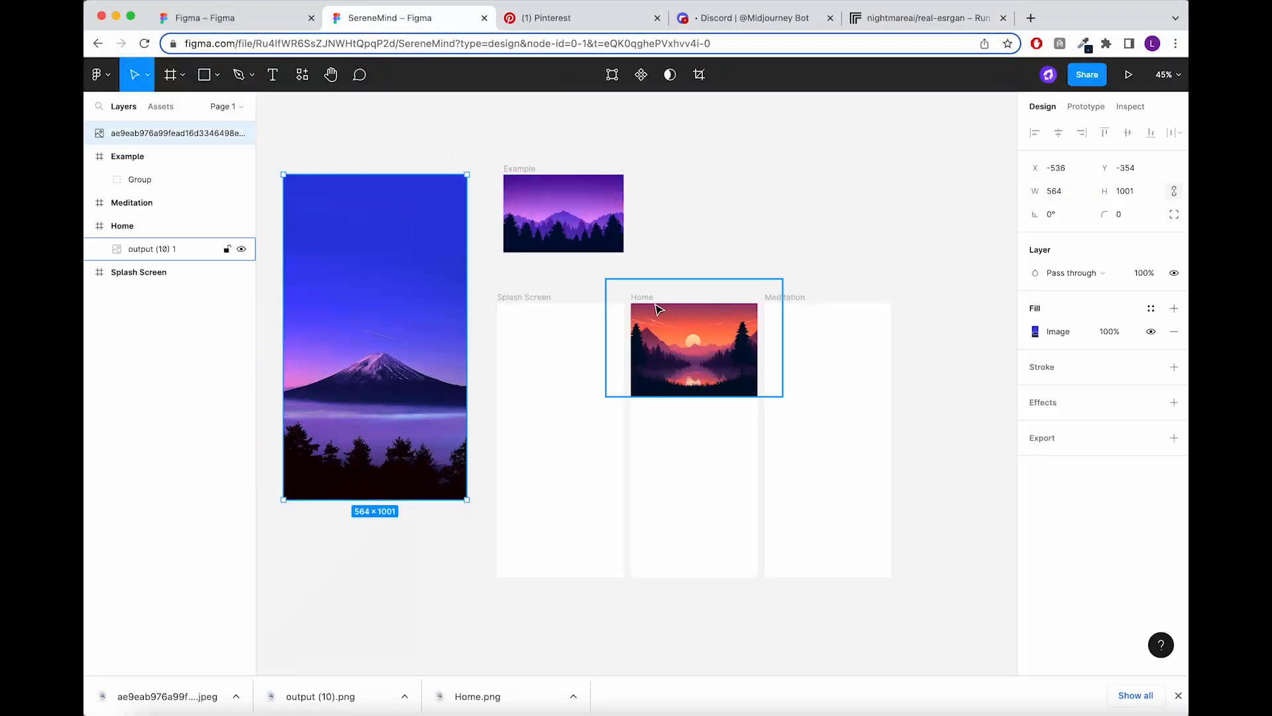
# In Figma, fill the Home frame with the dark navy sampled from the lower edge of its sunset lake image.
pyautogui.click(705, 308)
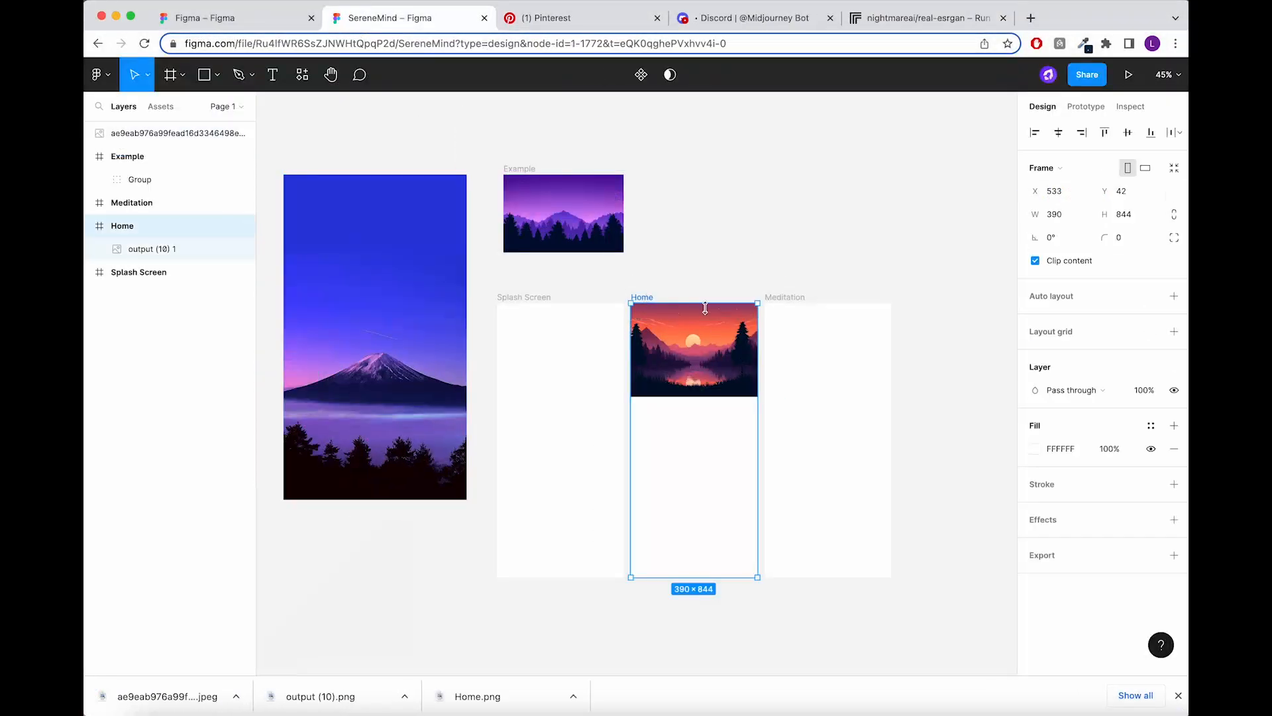
pyautogui.click(1035, 452)
pyautogui.click(865, 520)
pyautogui.scroll(5, 747, 401)
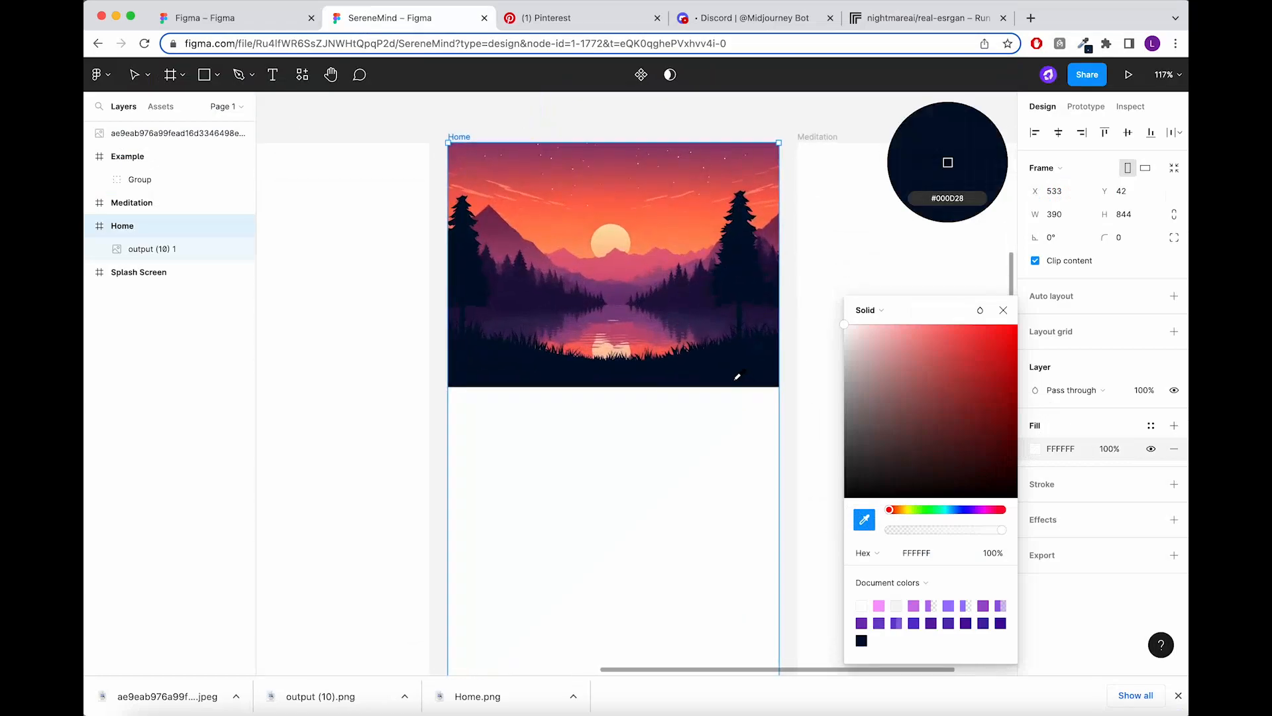
pyautogui.click(732, 379)
pyautogui.scroll(-5, 661, 371)
# Fill the Meditation frame with the dark navy sampled from the Home frame's background.
pyautogui.click(692, 239)
pyautogui.click(696, 248)
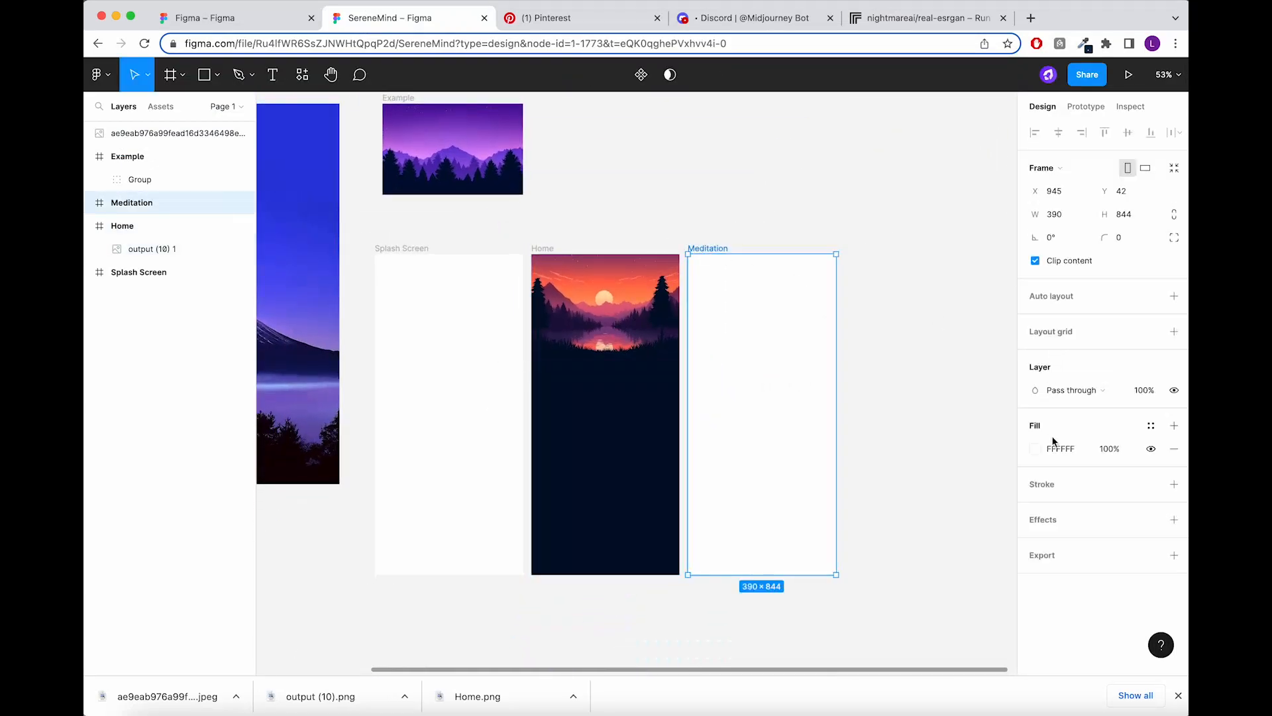
pyautogui.click(1036, 449)
pyautogui.click(870, 520)
pyautogui.click(650, 449)
pyautogui.click(911, 228)
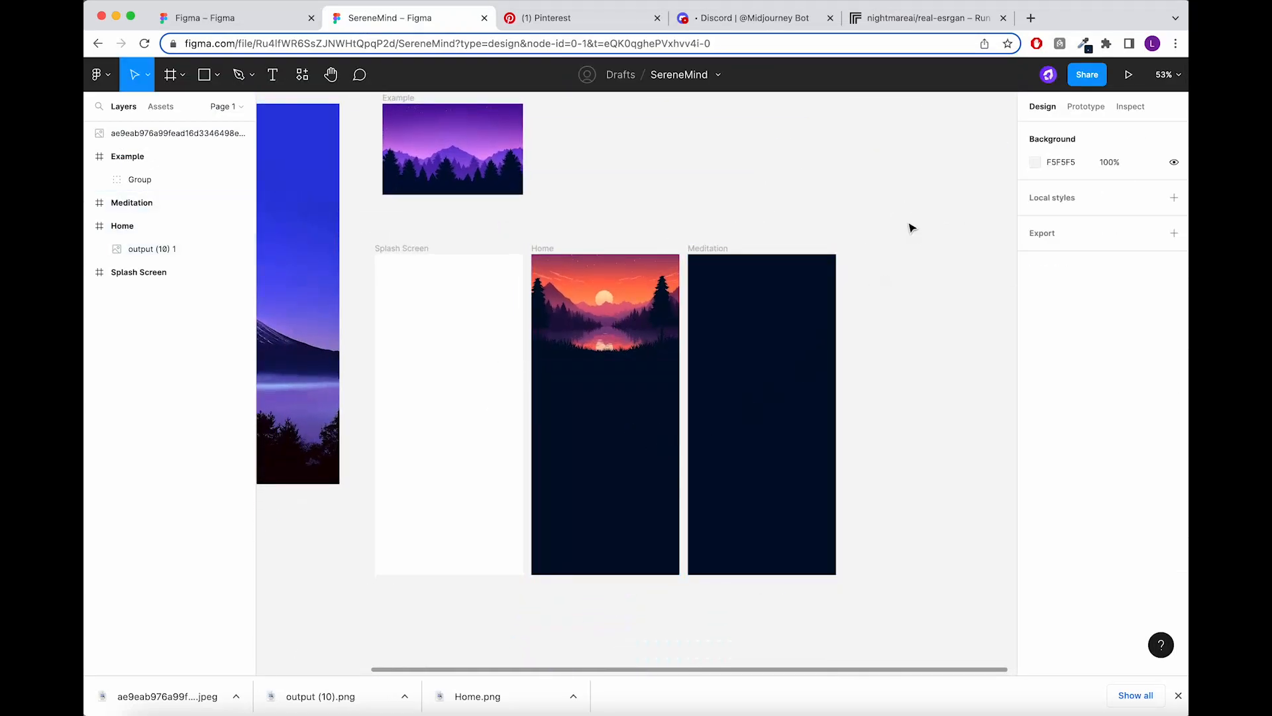
# Place output (11).png in the Meditation frame and start scaling it down proportionally.
pyautogui.scroll(-5, 987, 312)
pyautogui.click(1178, 695)
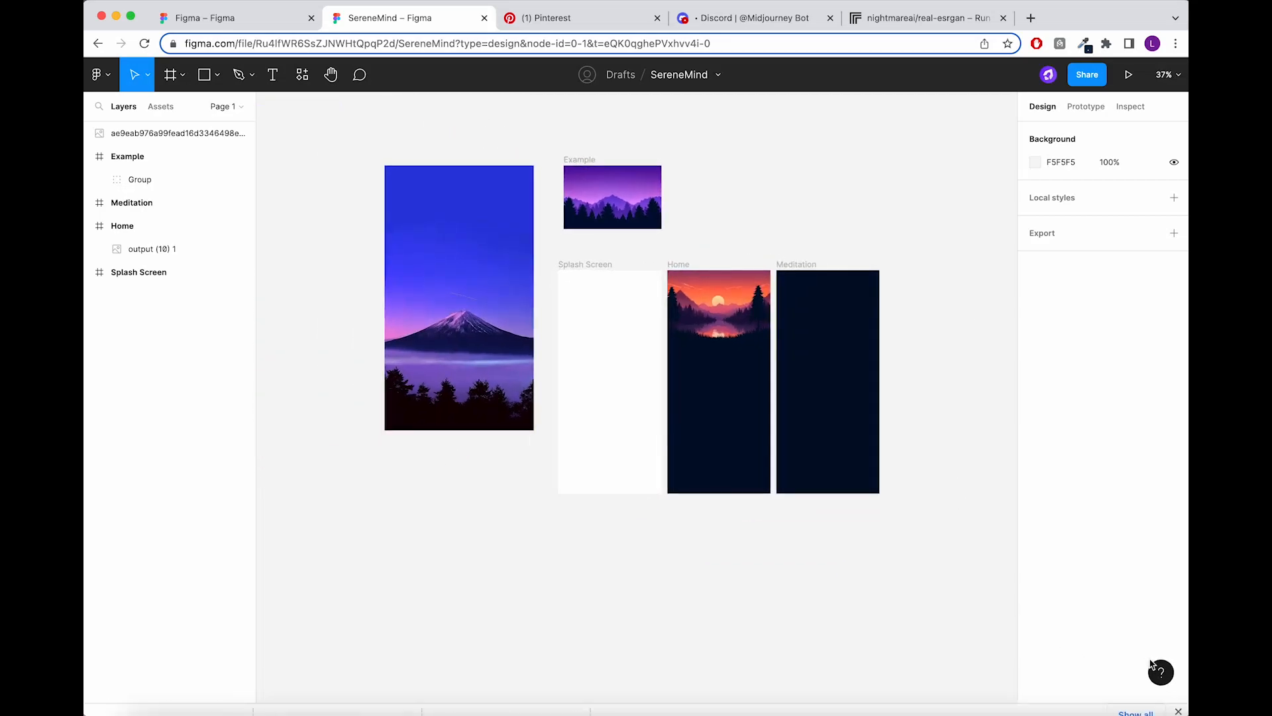
pyautogui.scroll(4, 842, 397)
pyautogui.scroll(1, 832, 417)
pyautogui.moveTo(151, 696); pyautogui.dragTo(841, 407)
pyautogui.scroll(-5, 669, 424)
pyautogui.press('k')
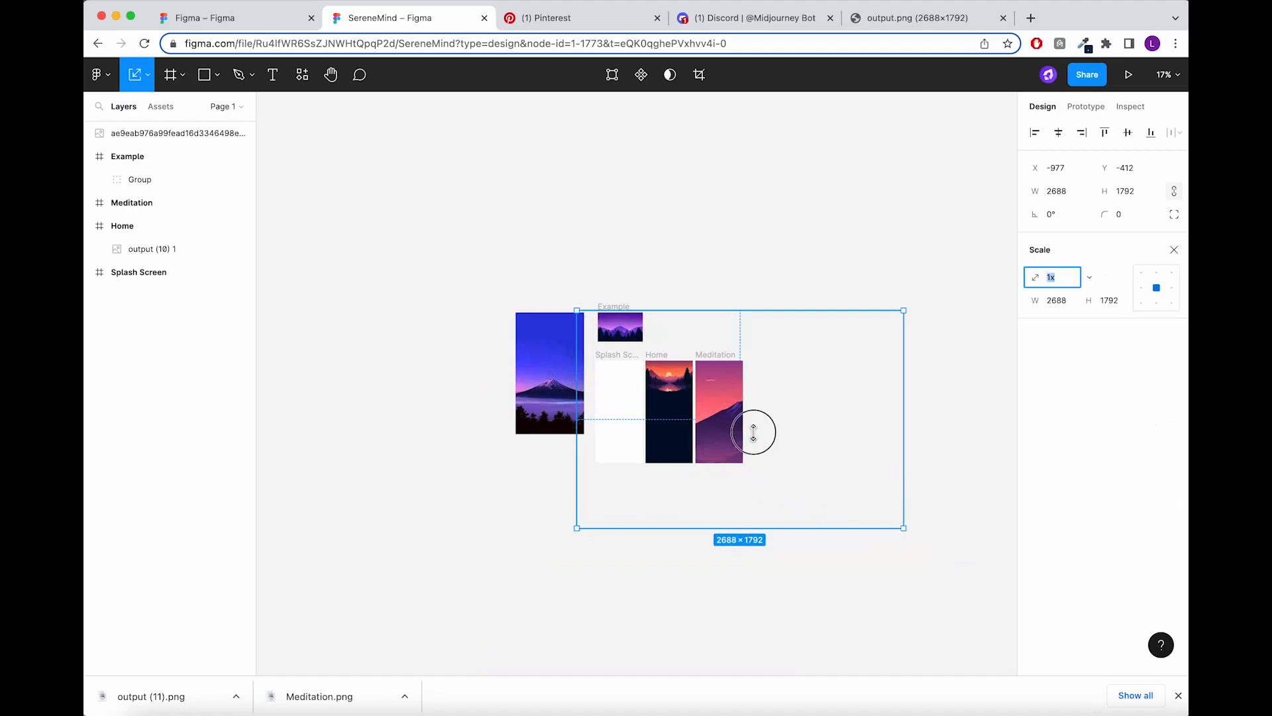
pyautogui.moveTo(817, 525); pyautogui.dragTo(715, 389)
# Scale the mountain image further and position it within the Meditation frame.
pyautogui.scroll(4, 760, 340)
pyautogui.moveTo(821, 283); pyautogui.dragTo(727, 388)
pyautogui.moveTo(727, 403); pyautogui.dragTo(692, 407)
pyautogui.scroll(3, 691, 408)
pyautogui.moveTo(676, 450); pyautogui.dragTo(681, 523)
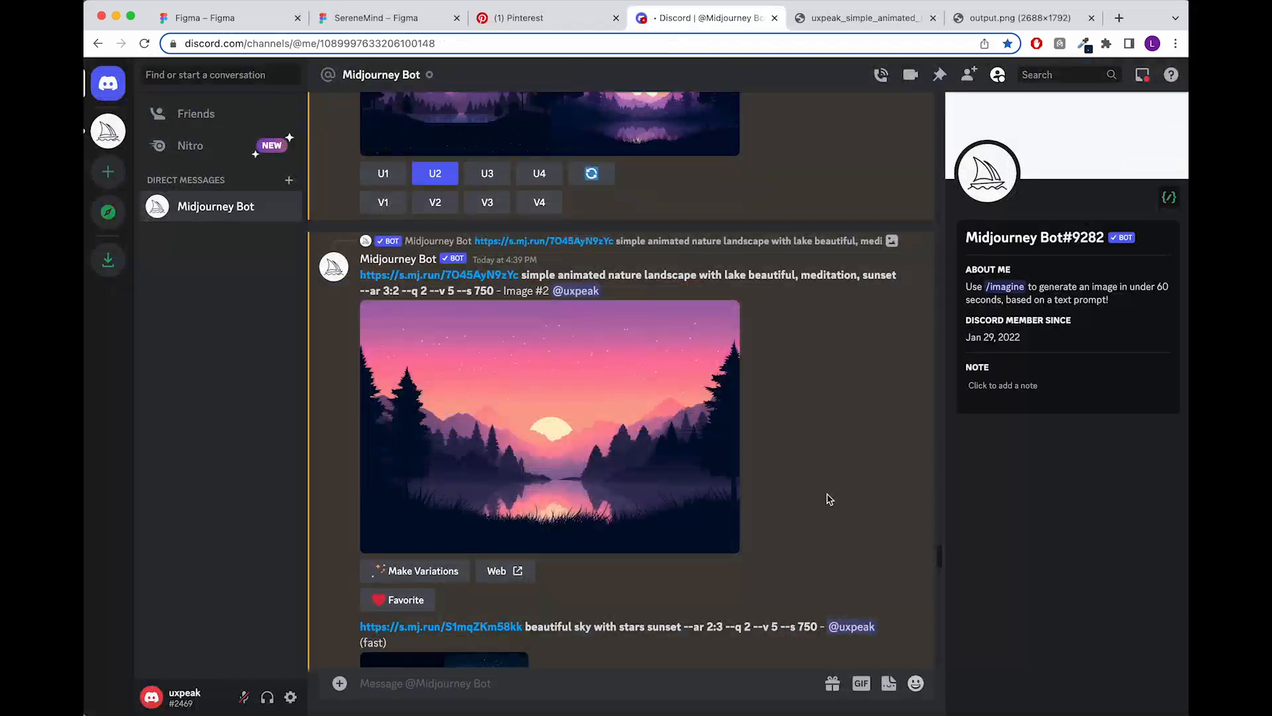
# Look through the Midjourney results for the "beautiful sky with stars sunset" prompt to find a splash screen background.
pyautogui.scroll(-3, 827, 499)
pyautogui.scroll(-1, 827, 499)
pyautogui.scroll(-5, 827, 499)
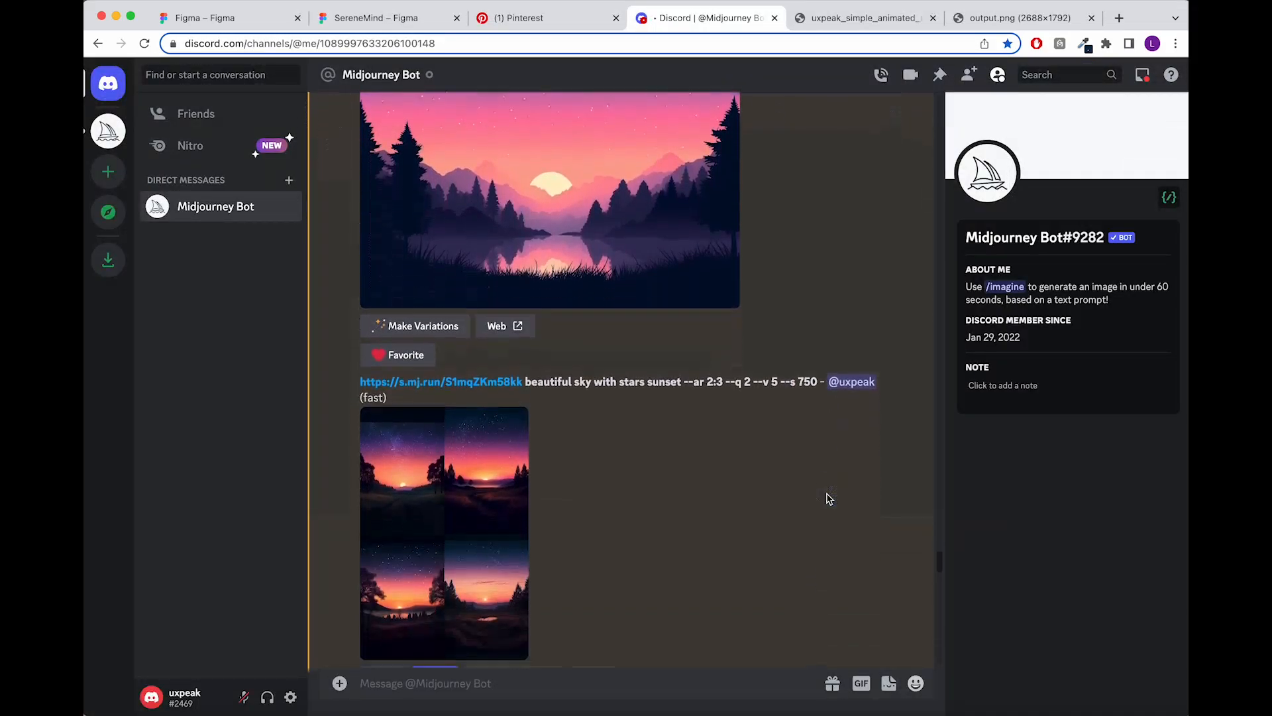
pyautogui.scroll(-1, 827, 499)
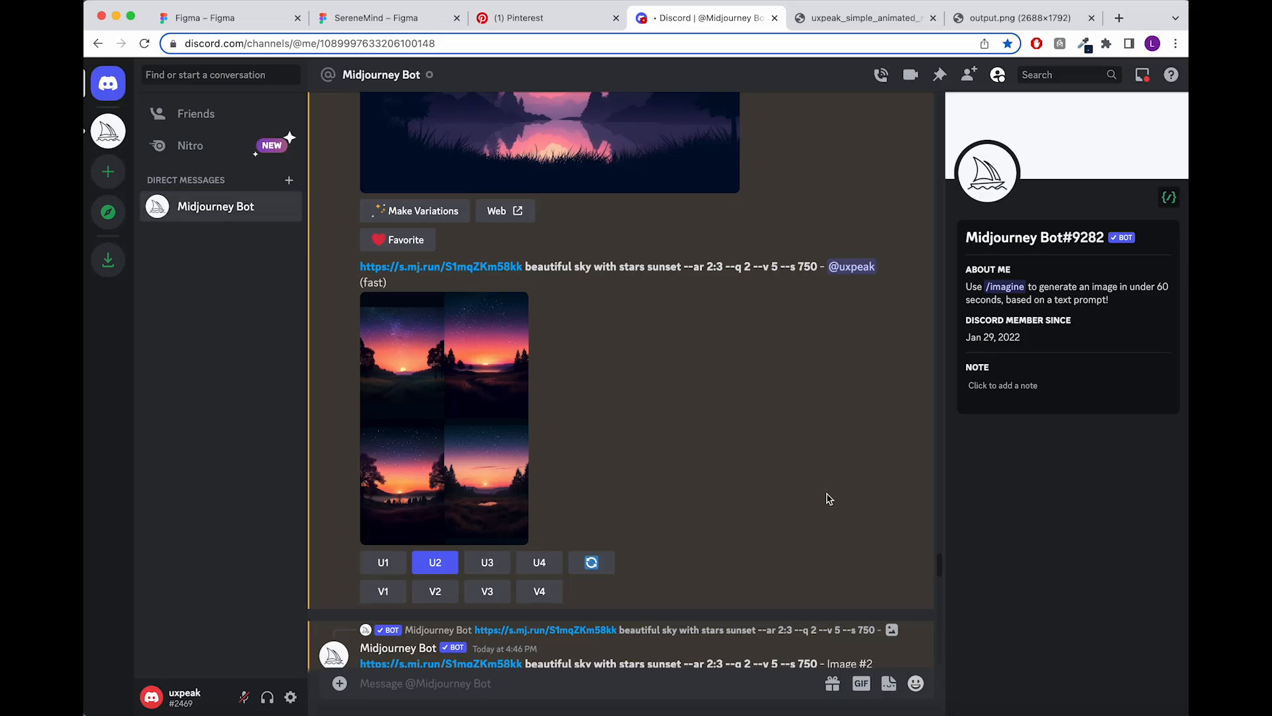
pyautogui.scroll(-5, 831, 499)
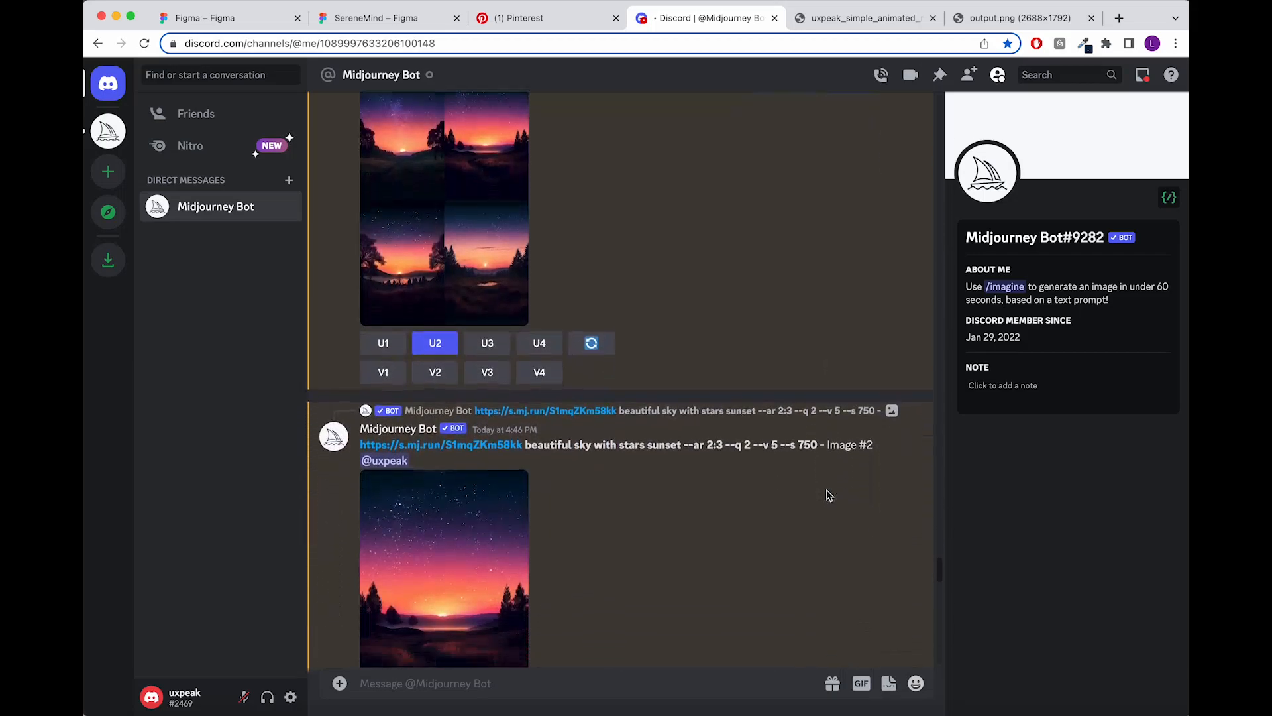
pyautogui.scroll(-6, 830, 495)
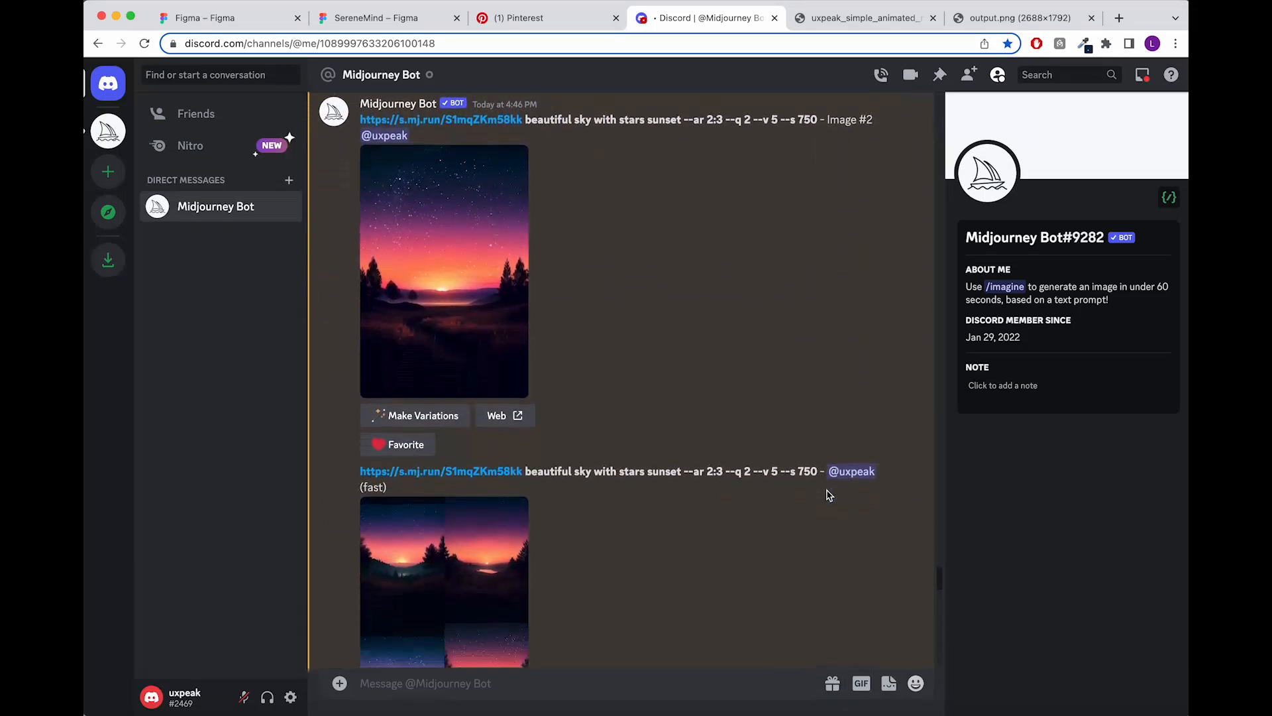
pyautogui.scroll(-5, 831, 496)
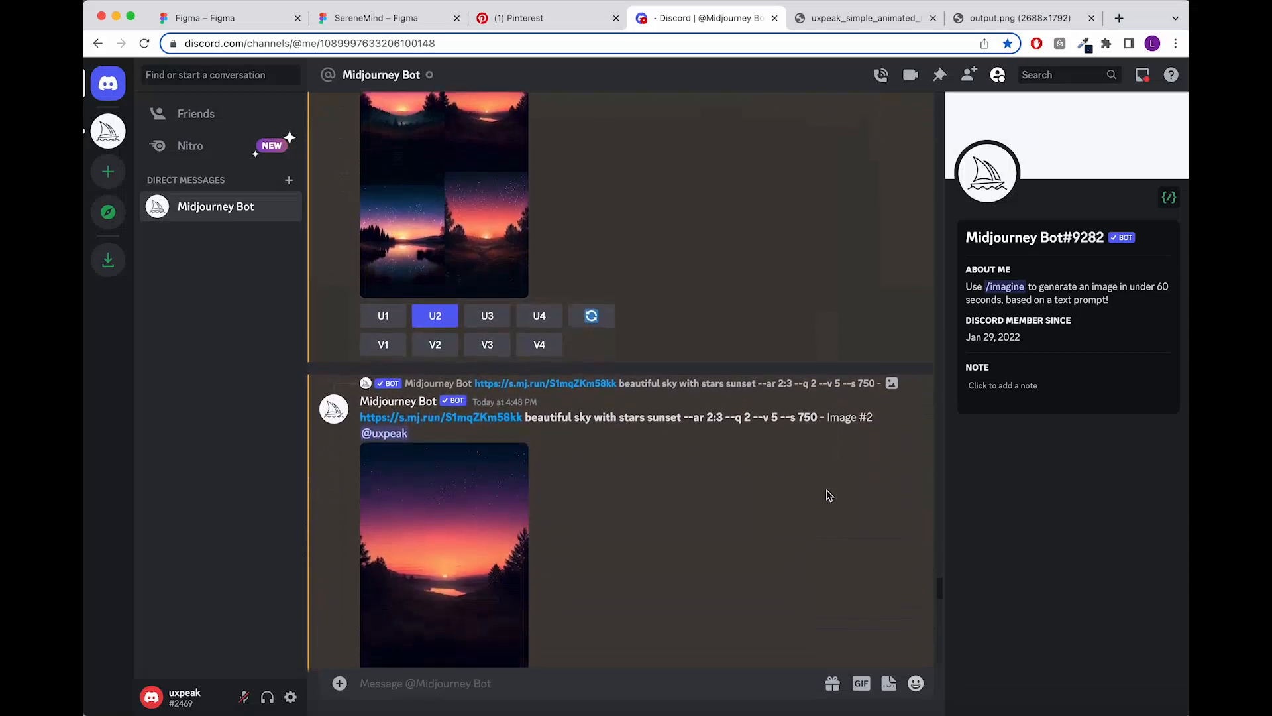
pyautogui.scroll(-2, 831, 496)
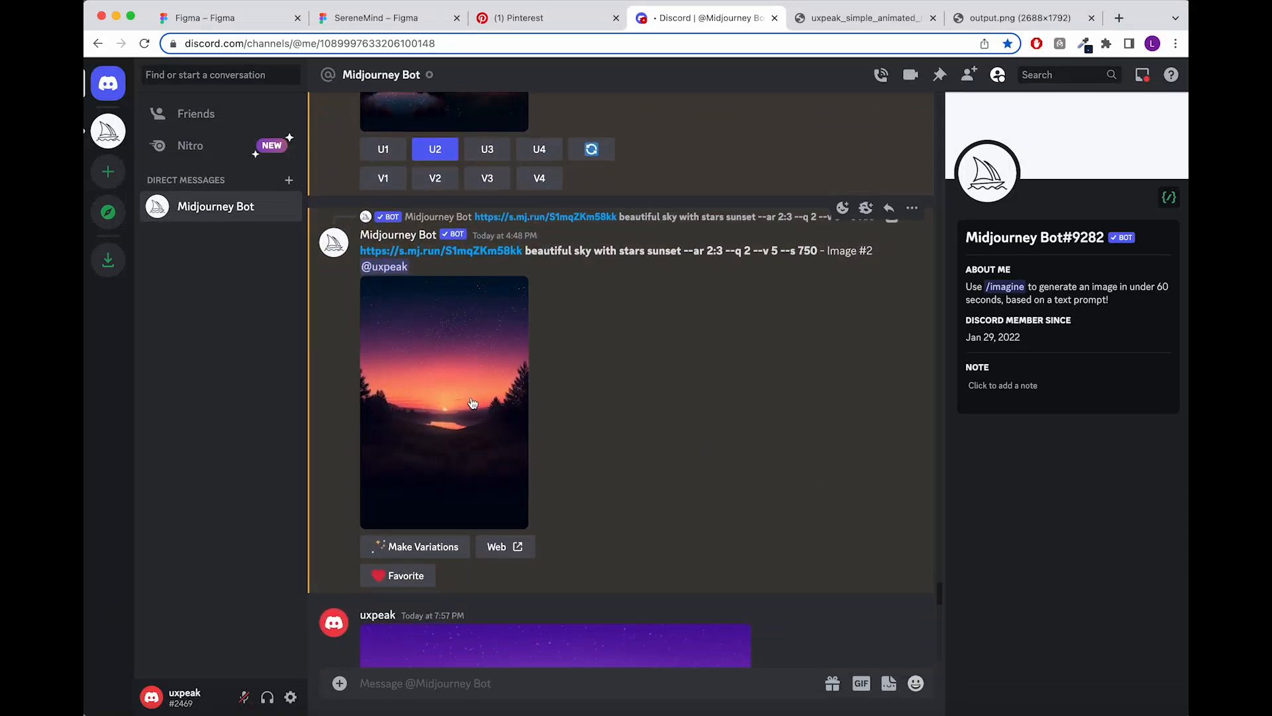
# Save the upscaled Image #2 of the starry sunset with the small lake as "Splash Screen".
pyautogui.click(473, 404)
pyautogui.rightClick(684, 325)
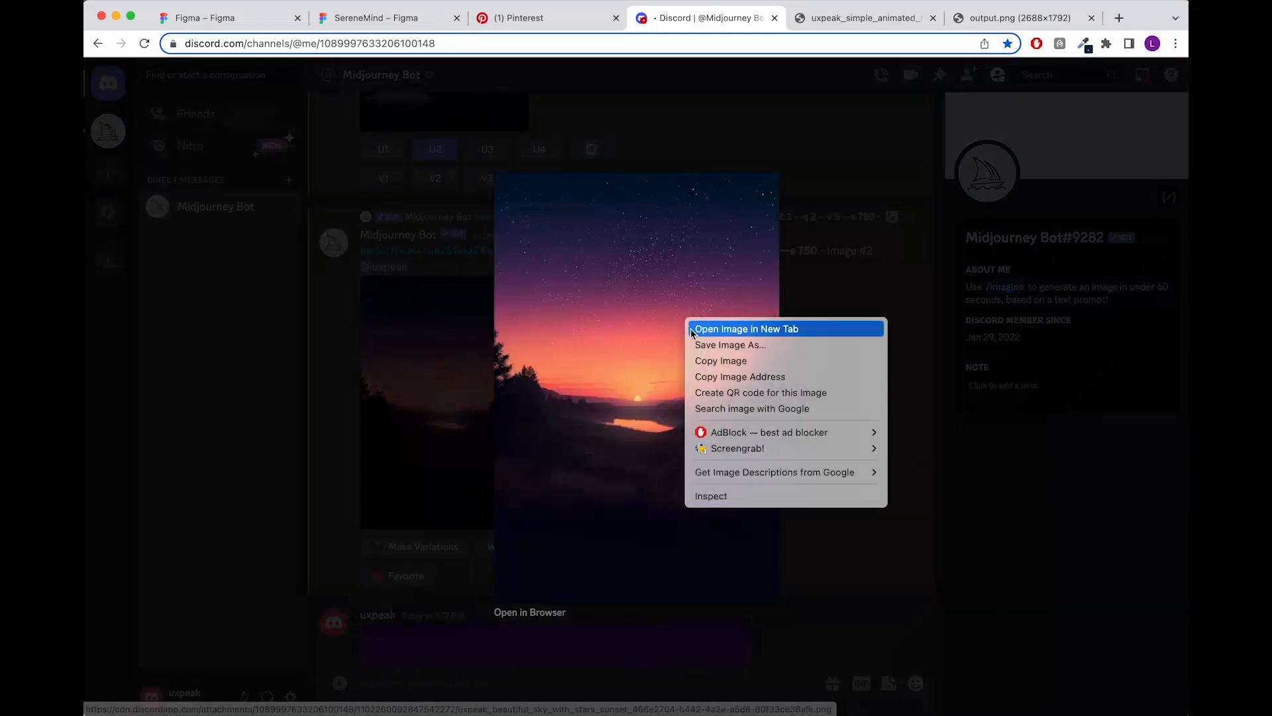
pyautogui.click(702, 345)
pyautogui.write('Splash Screen')
pyautogui.press('Return')
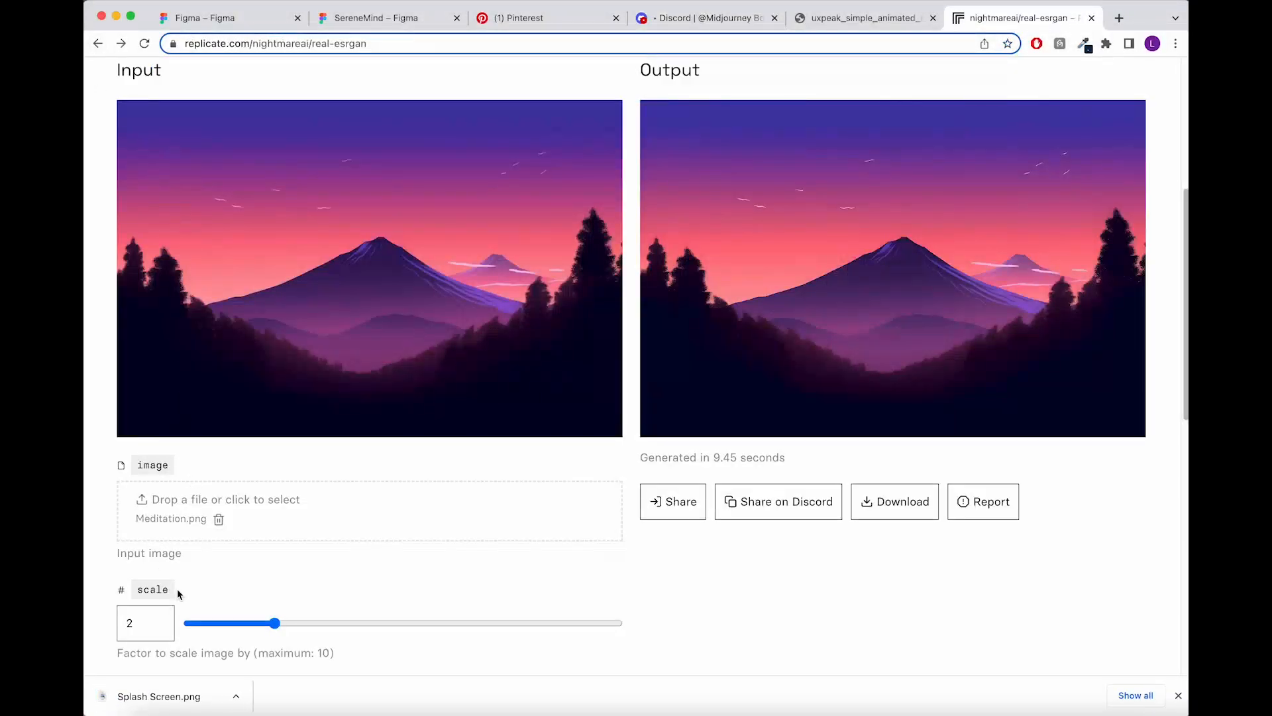
# On Replicate's real-esrgan page, replace the input image with Splash Screen.png and run the upscale at scale 2.
pyautogui.click(218, 457)
pyautogui.moveTo(159, 696); pyautogui.dragTo(222, 472)
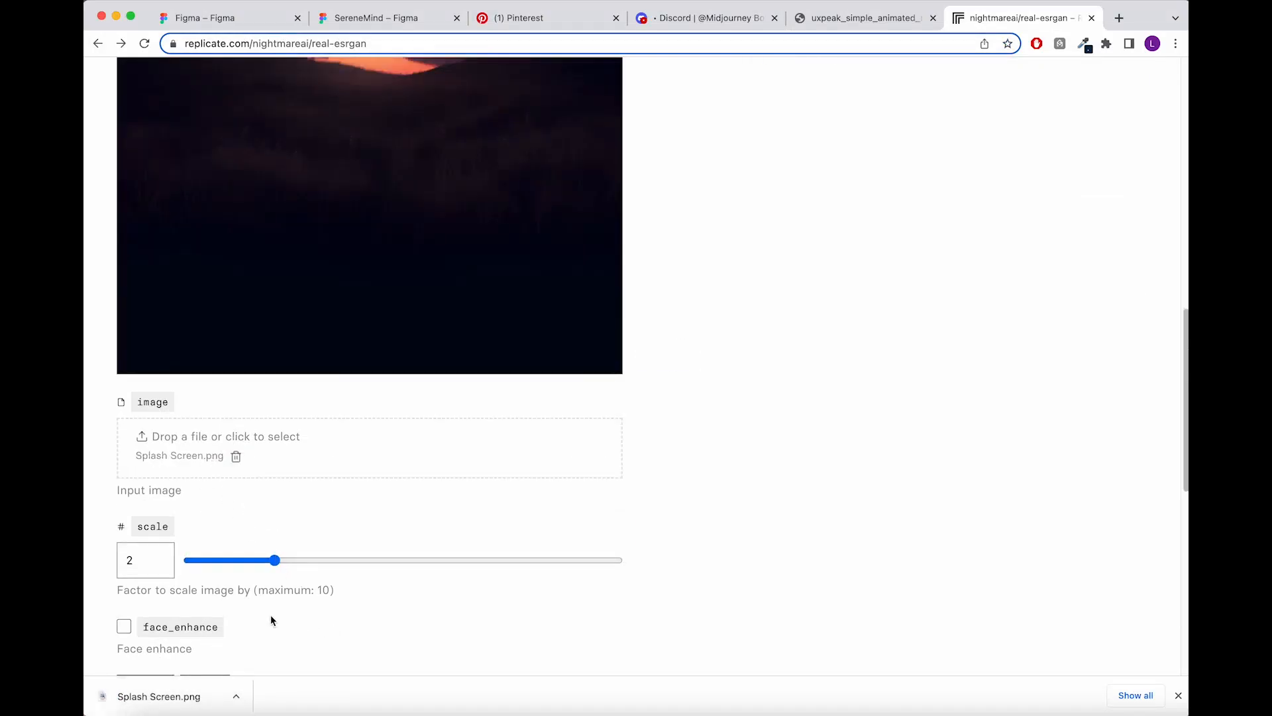
pyautogui.scroll(-2, 298, 623)
pyautogui.click(199, 614)
pyautogui.scroll(8, 449, 594)
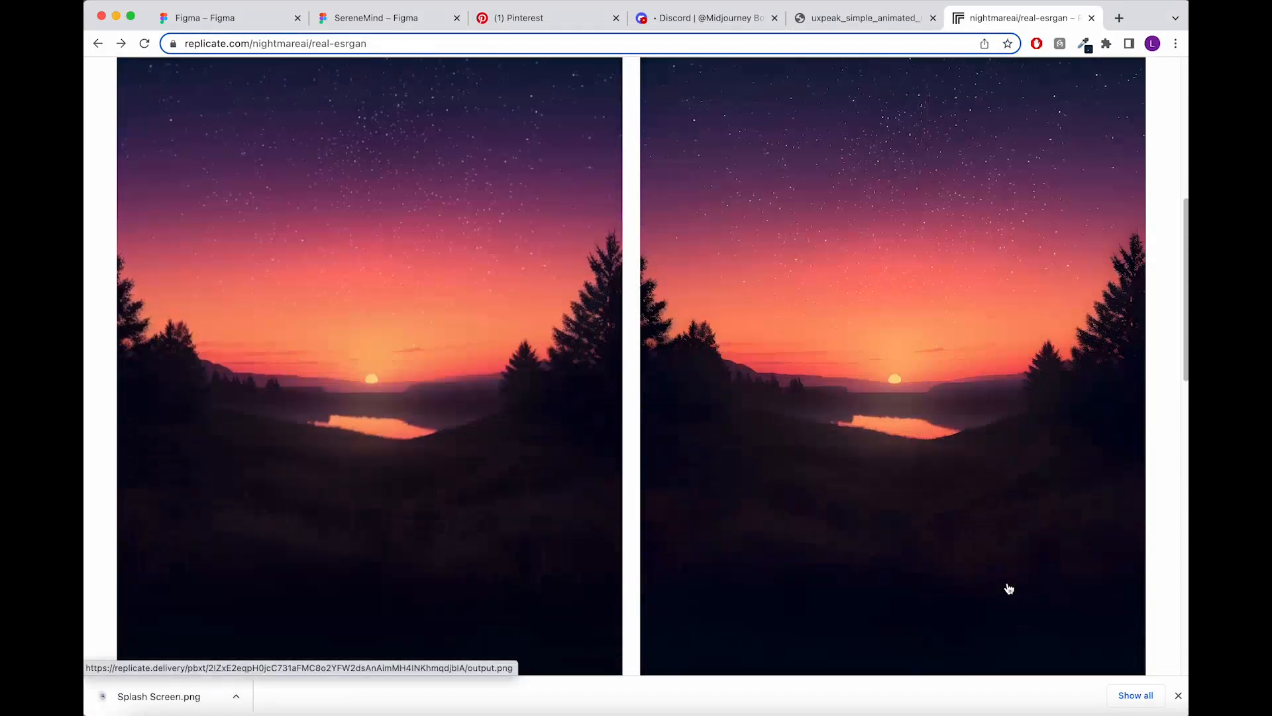
# Download the upscaled sunset output and save it as "Splash Screen -min" in Downloads.
pyautogui.scroll(-5, 1008, 588)
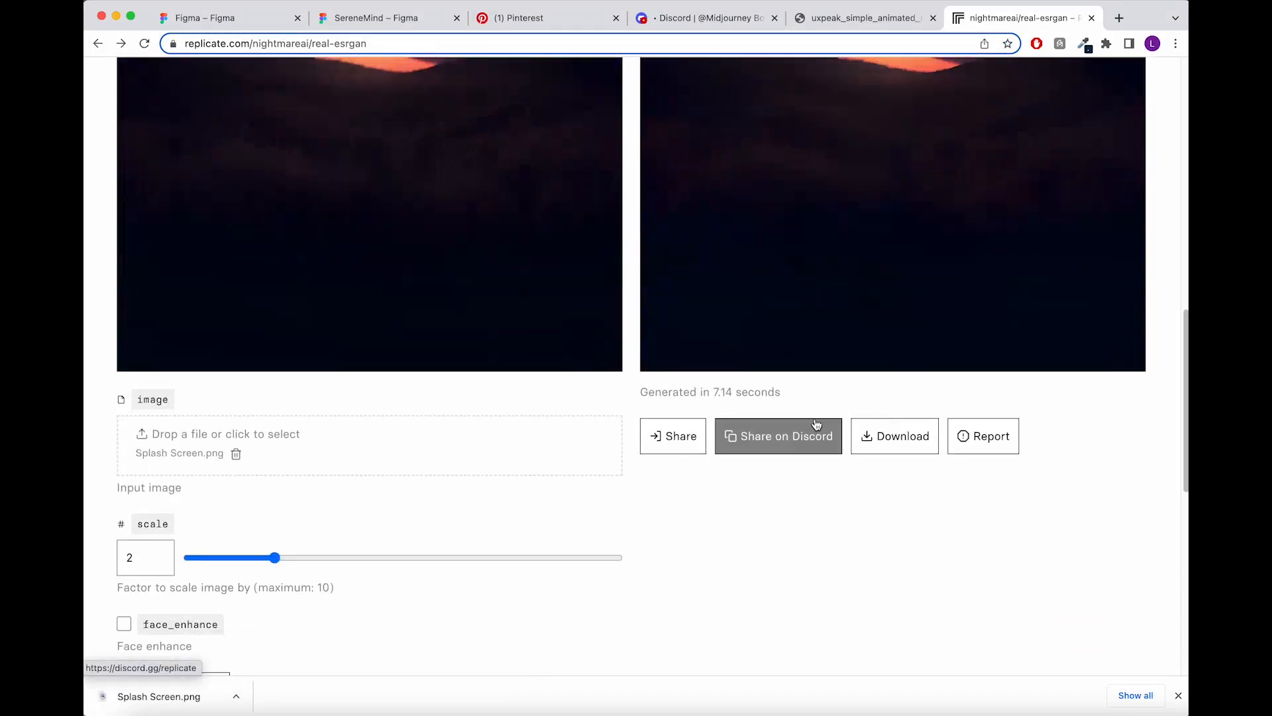
pyautogui.click(888, 435)
pyautogui.rightClick(732, 337)
pyautogui.click(747, 361)
pyautogui.write('Splash Screen -min')
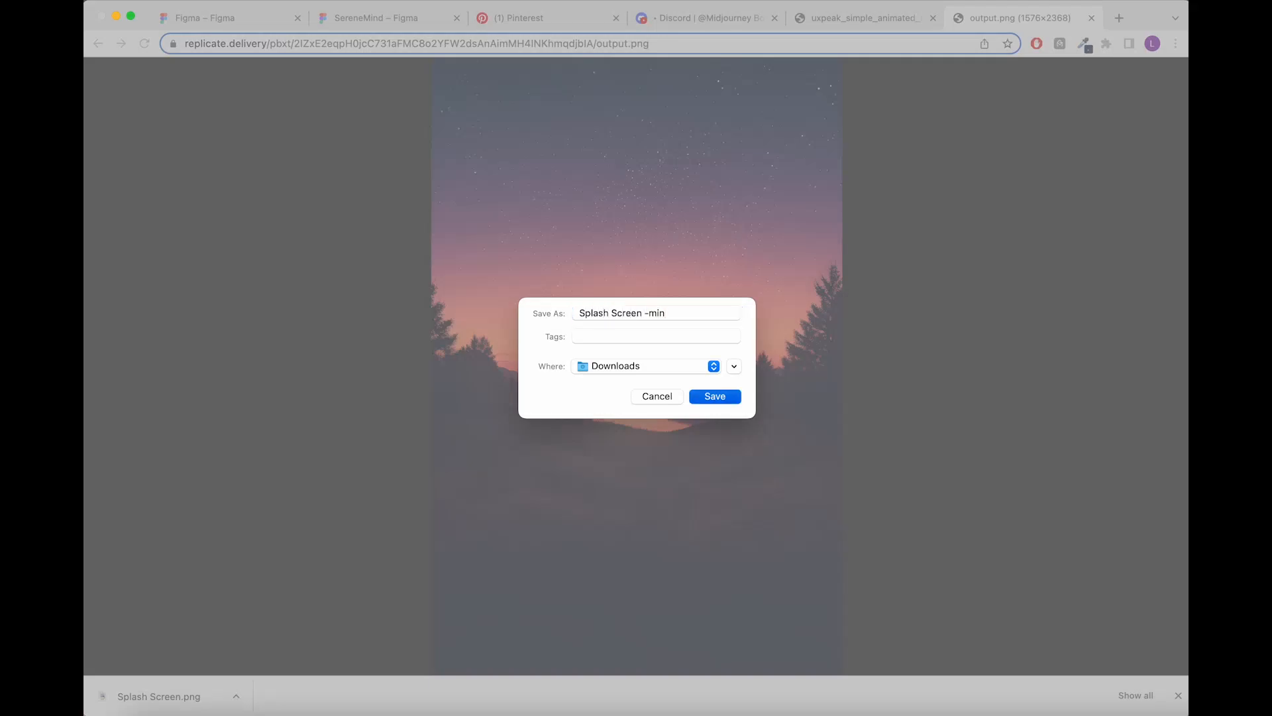
pyautogui.press('Return')
# In the SereneMind Figma file, place the downloaded Splash Screen -min image in the Splash Screen frame.
pyautogui.click(365, 17)
pyautogui.moveTo(147, 697); pyautogui.dragTo(558, 469)
pyautogui.scroll(-5, 617, 383)
# Scale the starry sunset image proportionally to about 602 × 904 and position it to cover the Splash Screen frame.
pyautogui.press('k')
pyautogui.moveTo(619, 566); pyautogui.dragTo(608, 462)
pyautogui.scroll(3, 613, 239)
pyautogui.moveTo(608, 270); pyautogui.dragTo(589, 407)
pyautogui.scroll(4, 599, 404)
pyautogui.scroll(-5, 583, 424)
pyautogui.scroll(5, 573, 544)
pyautogui.scroll(3, 610, 497)
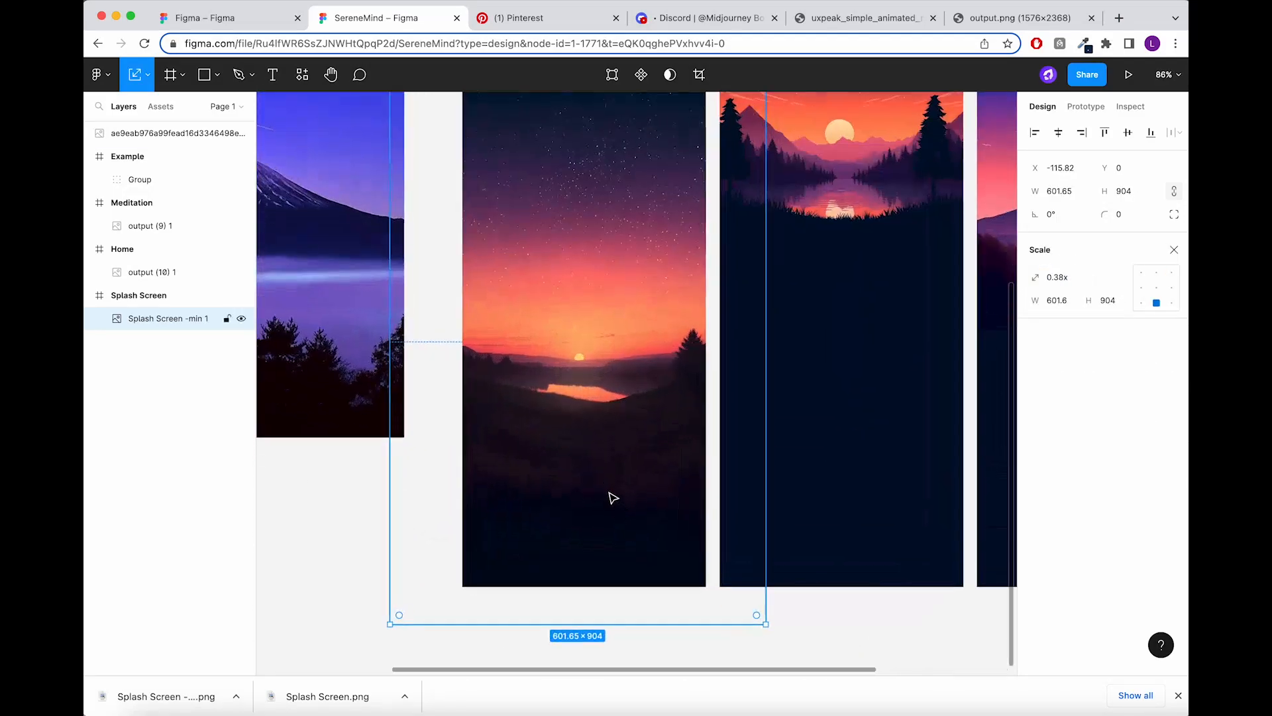
pyautogui.scroll(-4, 710, 616)
pyautogui.click(774, 608)
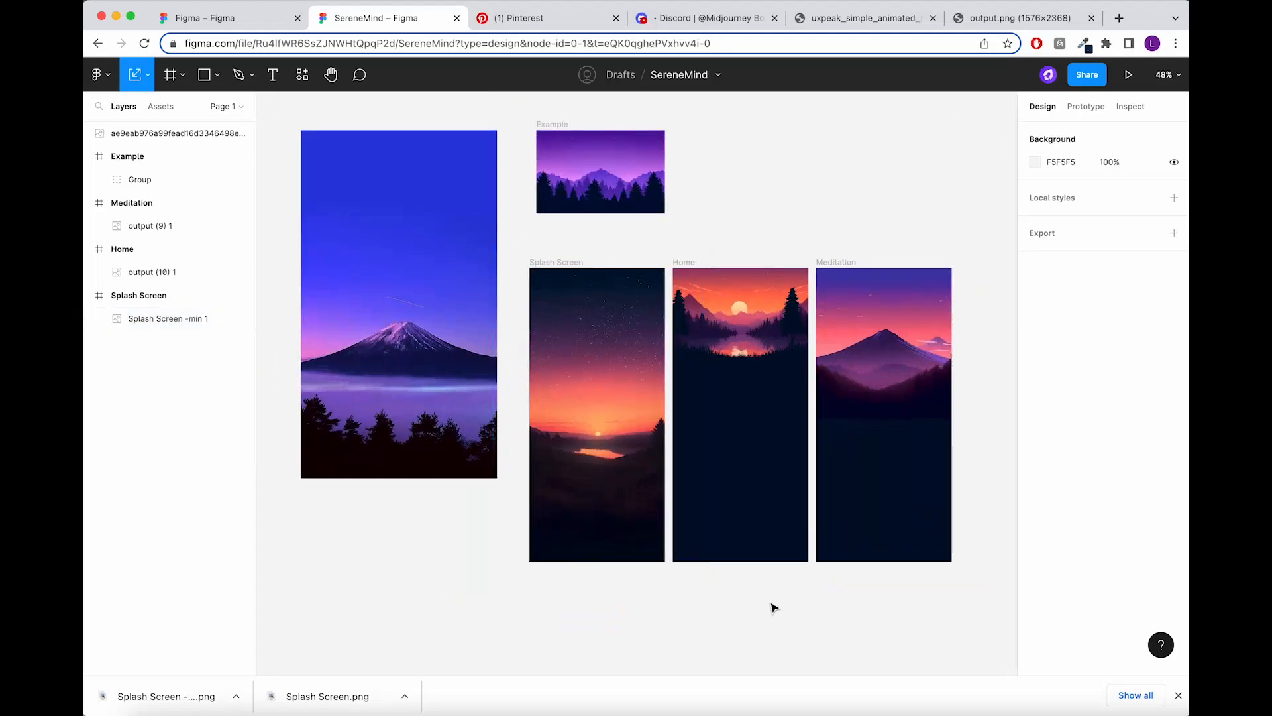
# Add the text "SereneMind" to the Splash Screen frame above the sunset.
pyautogui.click(274, 78)
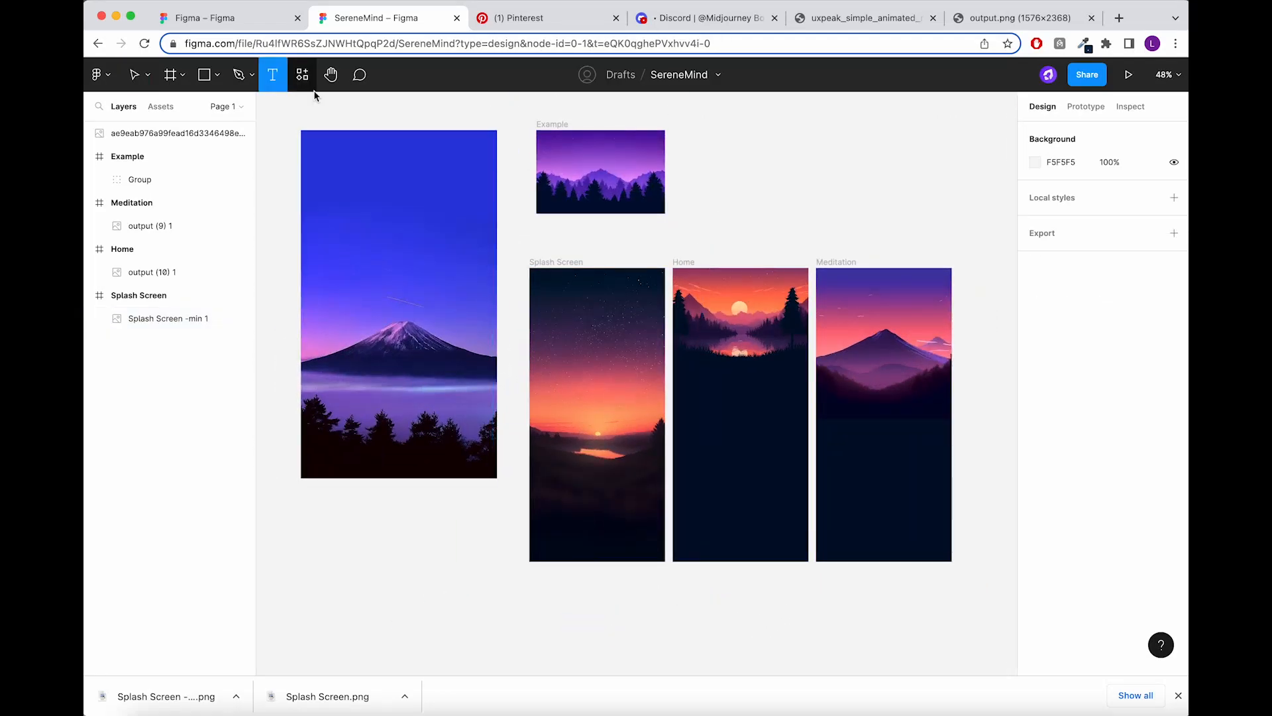
pyautogui.click(572, 381)
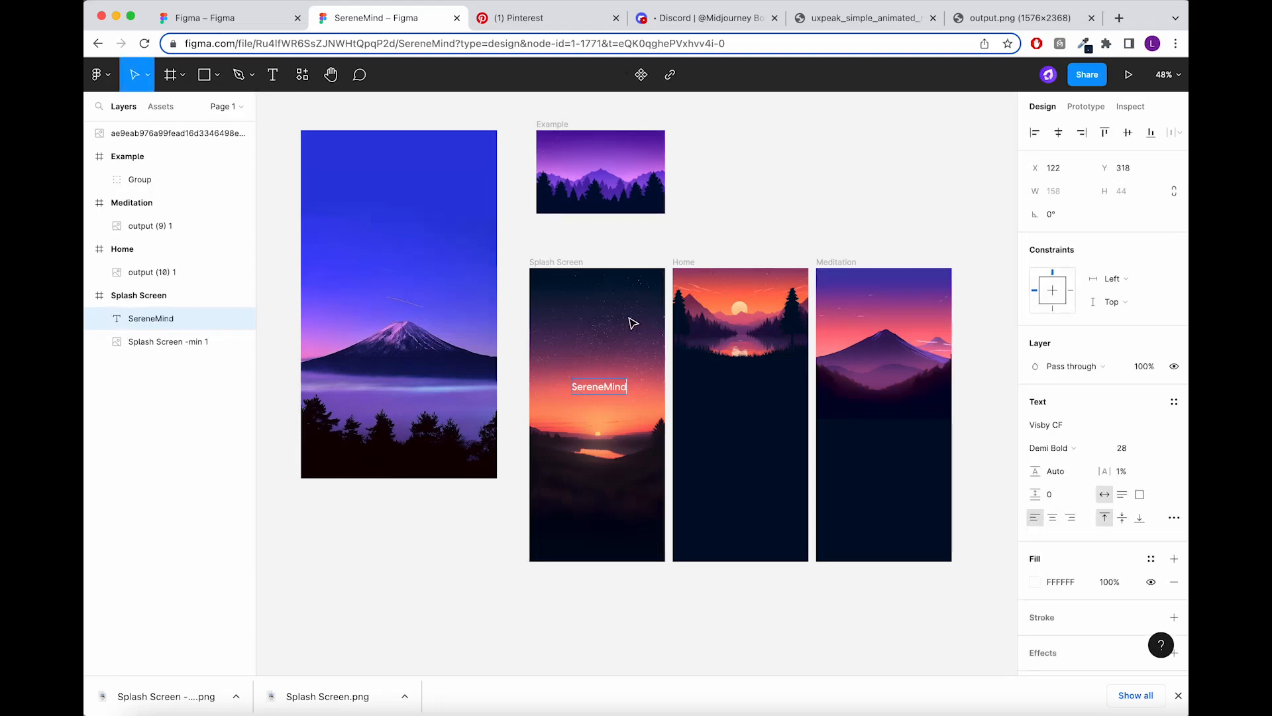
pyautogui.press('Escape')
# Set the SereneMind title's font size to 32 and its weight to Bold.
pyautogui.scroll(5, 653, 375)
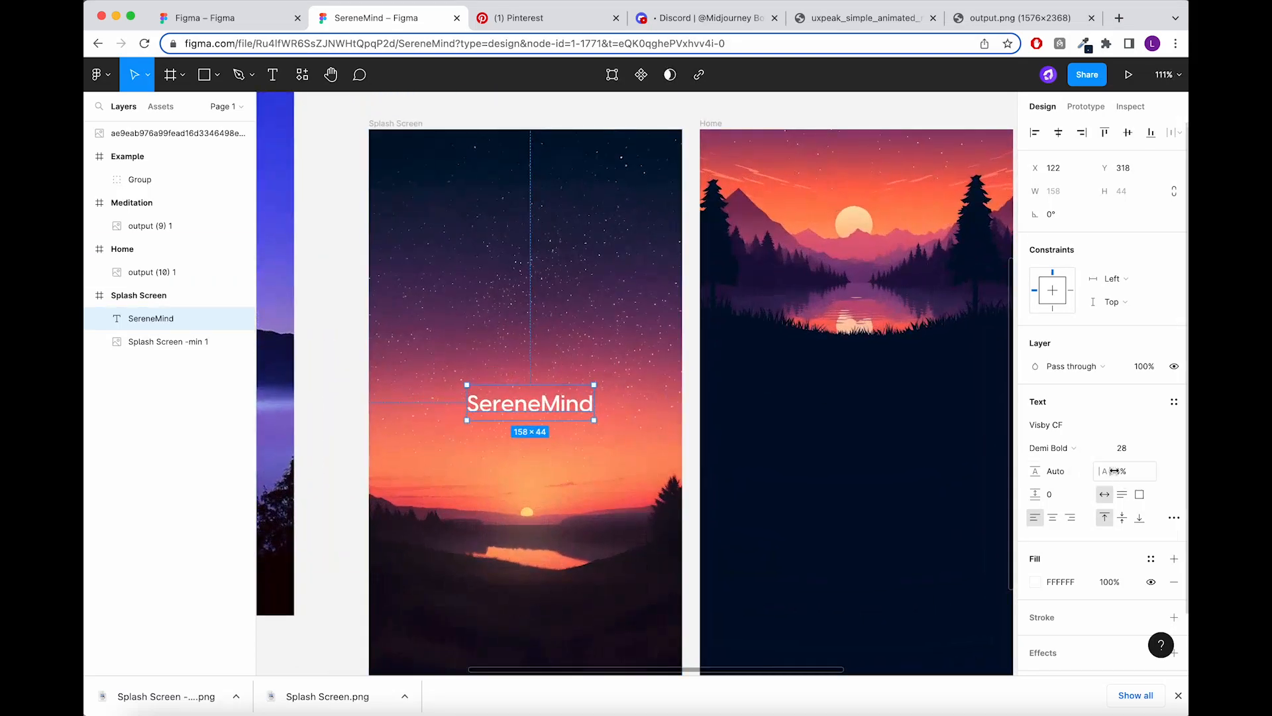
pyautogui.write('32')
pyautogui.press('Return')
pyautogui.click(1092, 451)
pyautogui.click(1090, 464)
# Move the SereneMind title slightly up, centered in the frame, and increase its font size to 34.
pyautogui.moveTo(548, 405); pyautogui.dragTo(534, 391)
pyautogui.click(534, 391)
pyautogui.click(532, 391)
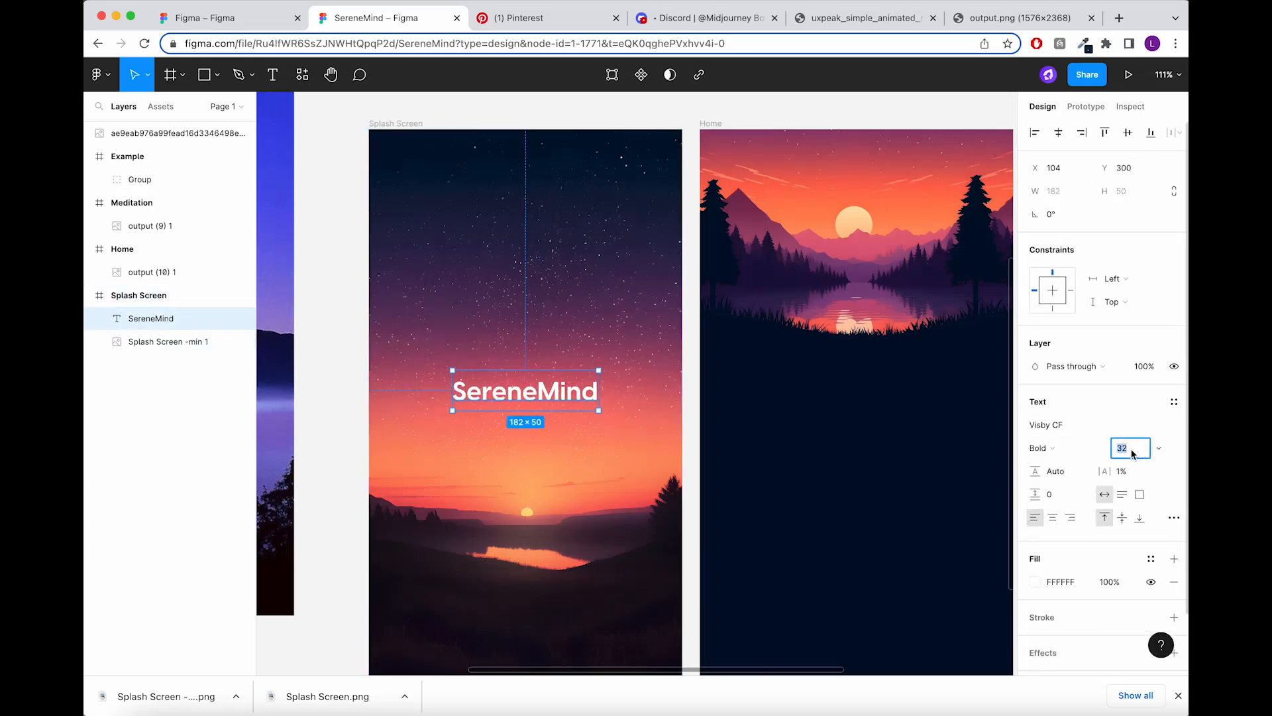
pyautogui.press('Up')
pyautogui.press('Up')
# Paste the tagline "Do meditation. Be Happy. Live a healthy life." below the title and position both as one auto layout block.
pyautogui.click(461, 480)
pyautogui.hotkey('ctrl', 'v')
pyautogui.moveTo(507, 185); pyautogui.dragTo(560, 415)
pyautogui.keyDown('shift'); pyautogui.click(555, 391); pyautogui.keyUp('shift')
pyautogui.hotkey('shift', 'a')
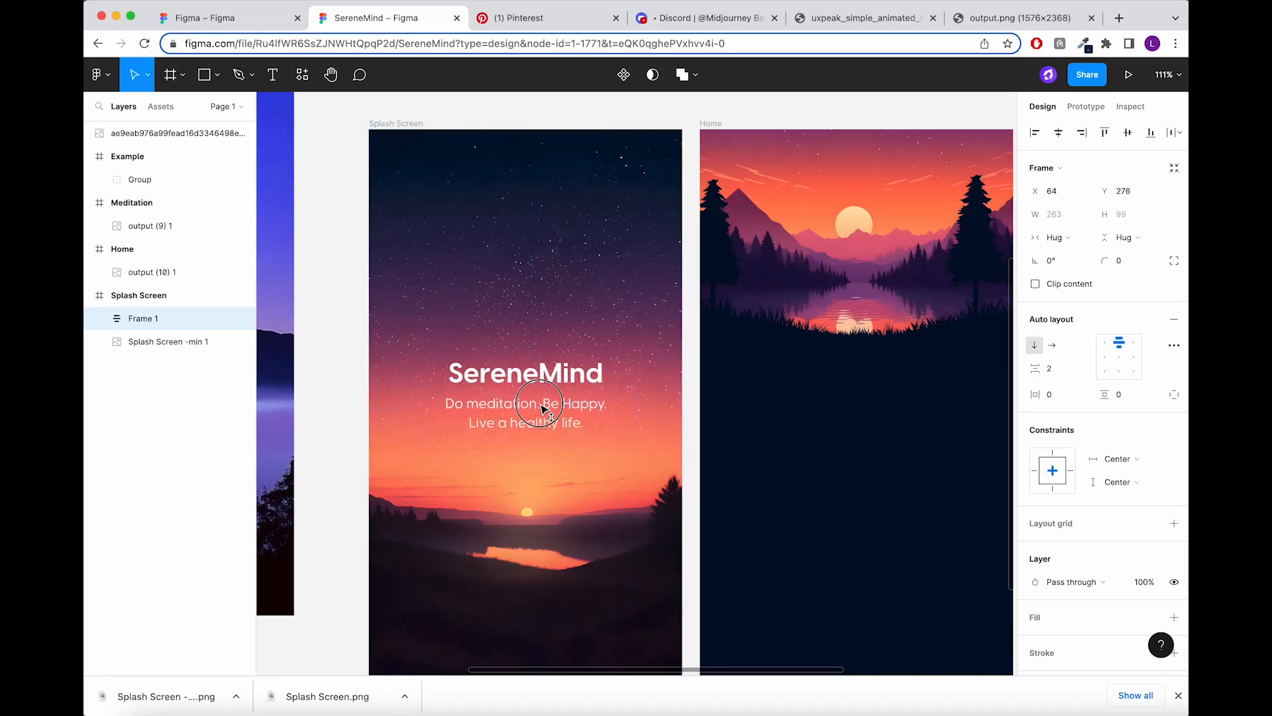
pyautogui.moveTo(539, 417); pyautogui.dragTo(548, 383)
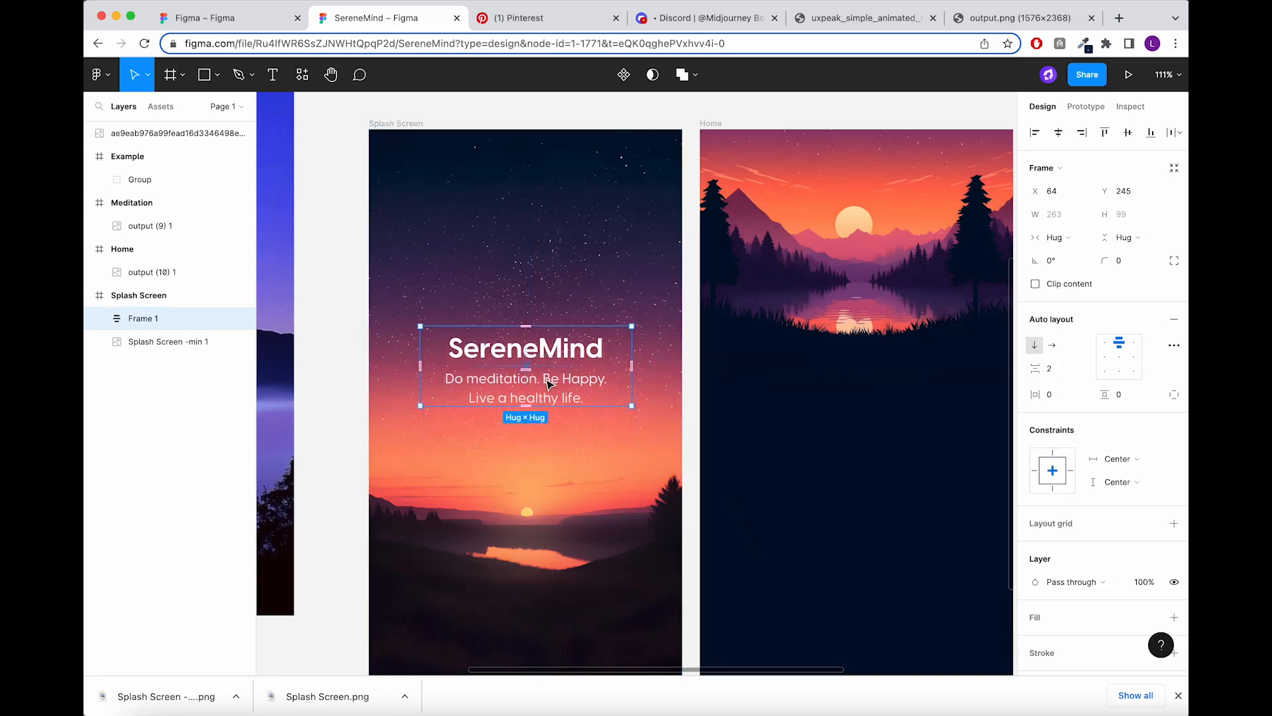
pyautogui.press('Escape')
# Paste the white lotus logo into the Splash Screen frame and position it above the SereneMind title.
pyautogui.scroll(-5, 410, 411)
pyautogui.click(442, 345)
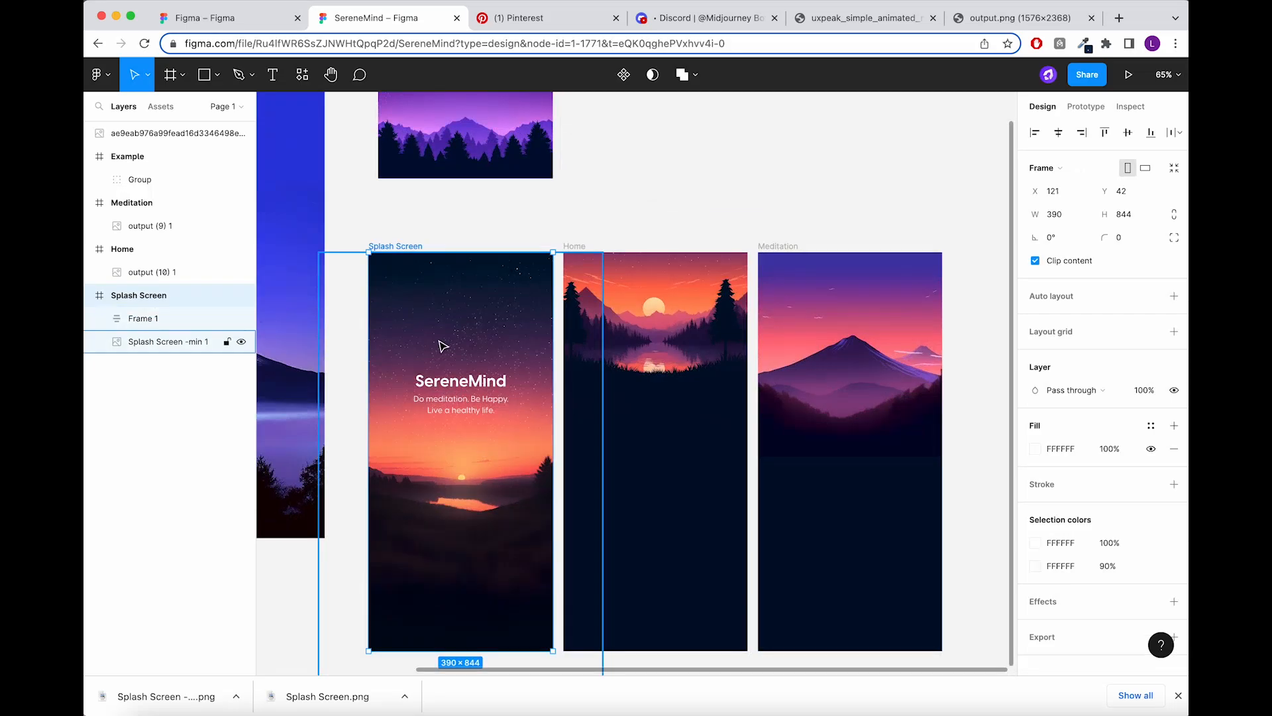
pyautogui.hotkey('ctrl', 'v')
pyautogui.scroll(5, 442, 346)
pyautogui.moveTo(471, 367); pyautogui.dragTo(476, 323)
# Combine the lotus logo and text block in a vertical auto layout with 16 spacing.
pyautogui.keyDown('shift'); pyautogui.click(479, 401); pyautogui.keyUp('shift')
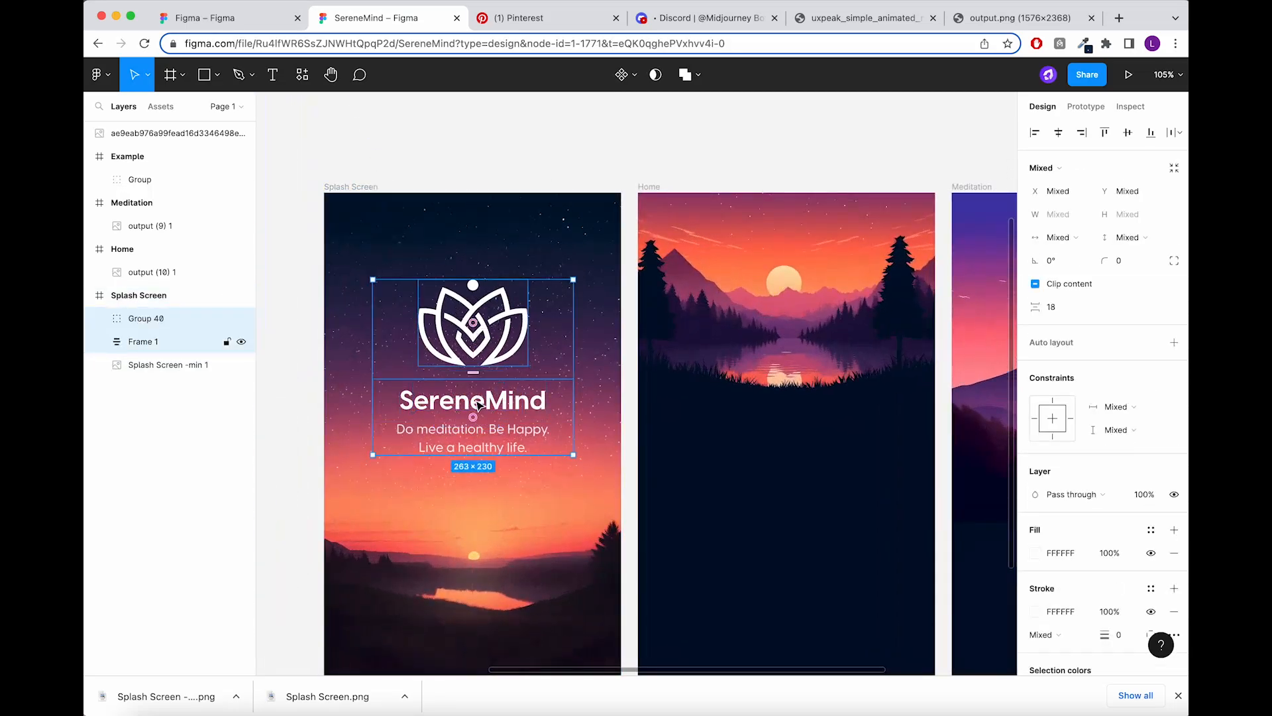
pyautogui.hotkey('shift', 'a')
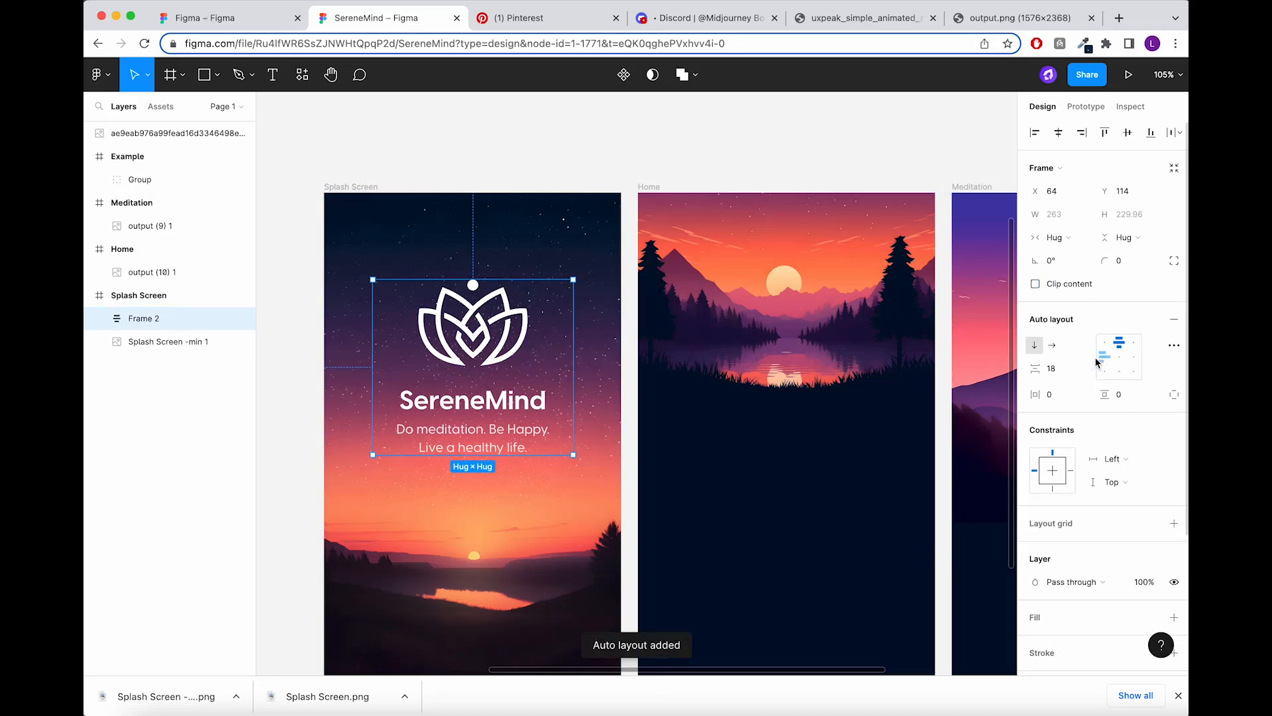
pyautogui.press('Return')
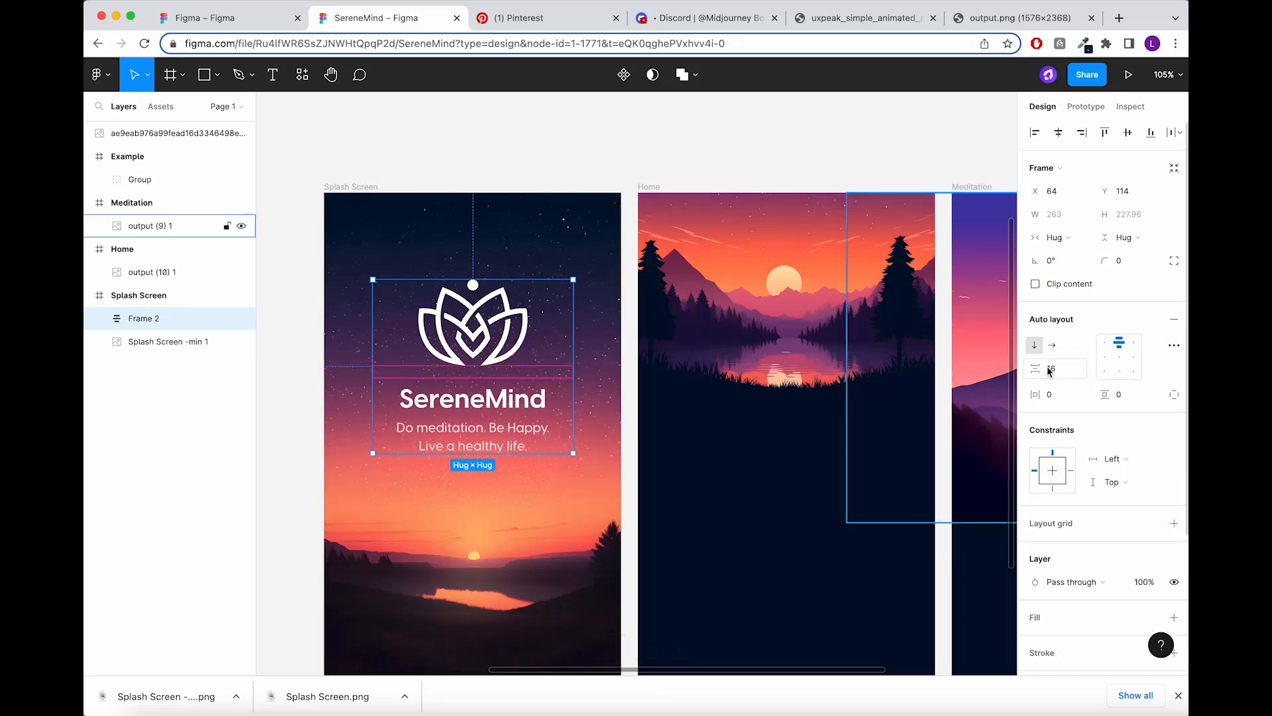
# Center the logo and text block horizontally in the Splash Screen frame and move it slightly down.
pyautogui.scroll(-5, 538, 312)
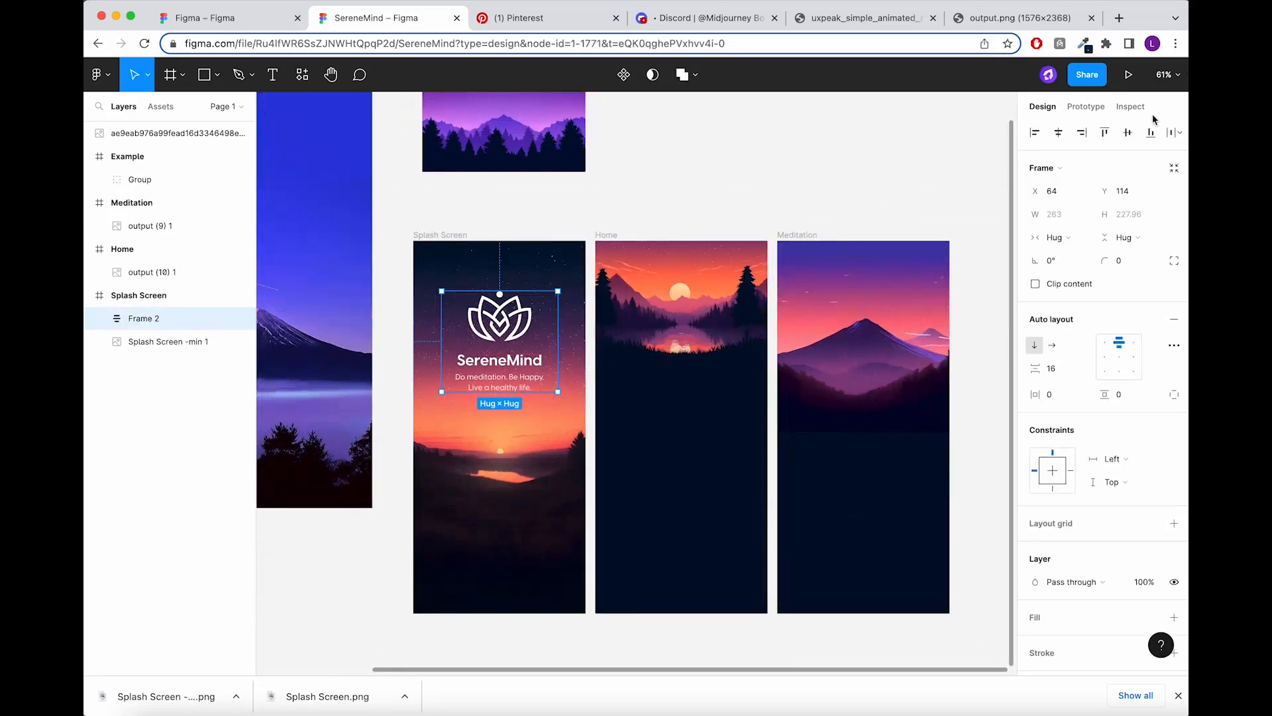
pyautogui.click(1059, 132)
pyautogui.moveTo(487, 325); pyautogui.dragTo(487, 340)
pyautogui.click(668, 172)
# Copy the title and tagline block from the Splash Screen into the Home frame, below the lake image.
pyautogui.scroll(-2, 662, 298)
pyautogui.click(476, 421)
pyautogui.doubleClick(478, 422)
pyautogui.moveTo(477, 423); pyautogui.dragTo(643, 420)
pyautogui.scroll(3, 646, 411)
# Change the Home frame's title to "Let's Meditate" and reduce its font size.
pyautogui.doubleClick(648, 412)
pyautogui.doubleClick(648, 411)
pyautogui.write("Let's Meditate")
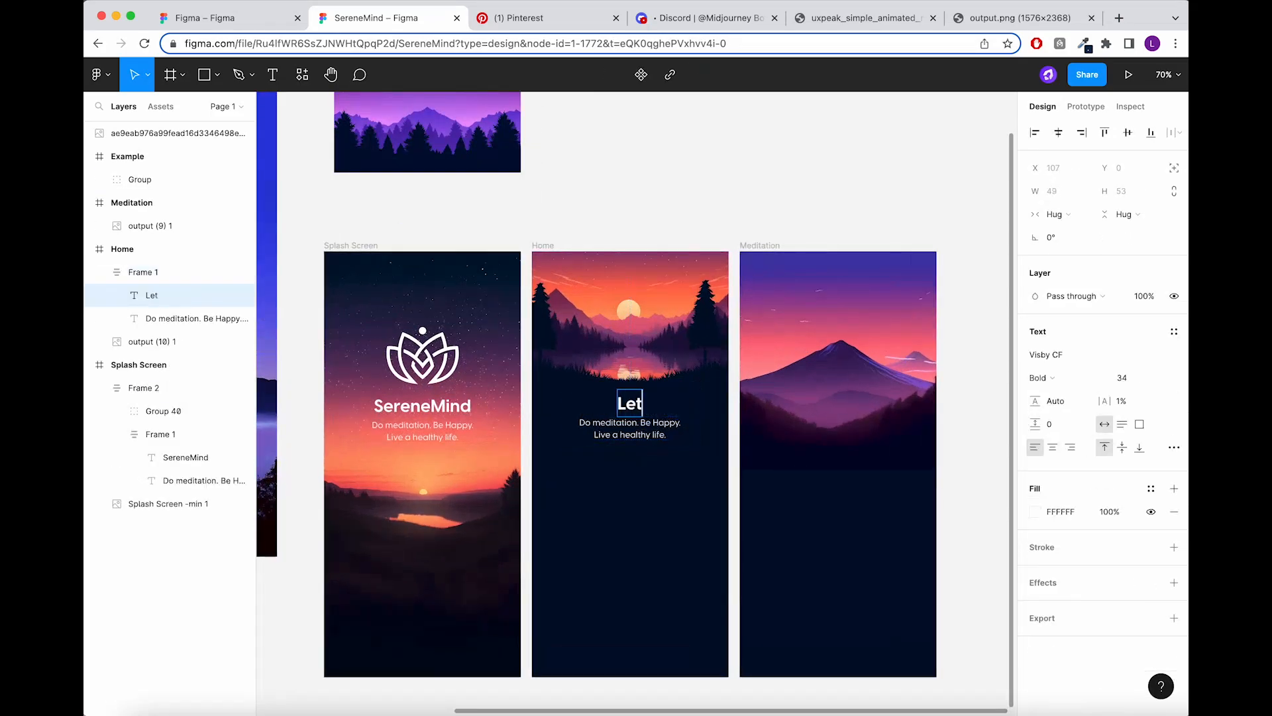
pyautogui.press('Escape')
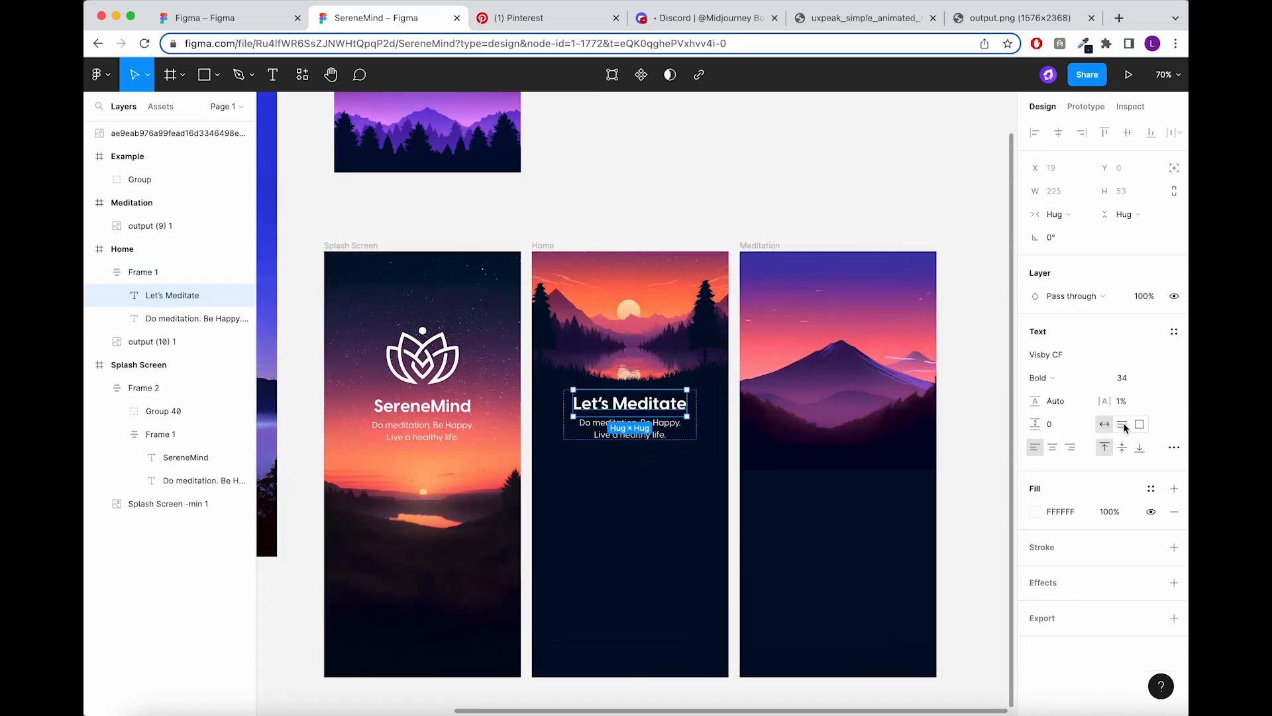
pyautogui.press('Return')
# Replace the Home tagline with "Search entire library, find more content" and widen its text box to about 335.
pyautogui.click(642, 422)
pyautogui.click(643, 421)
pyautogui.write('Search entire library, find more conte')
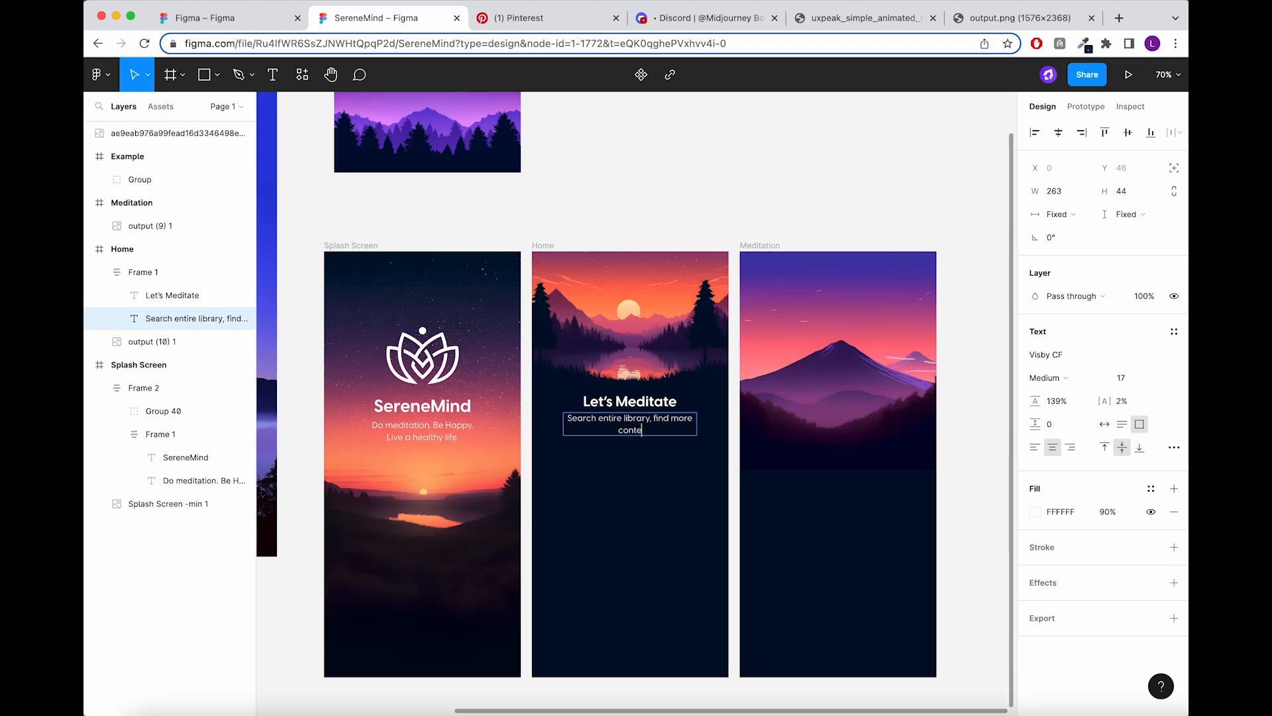
pyautogui.scroll(5, 696, 434)
pyautogui.moveTo(696, 419); pyautogui.dragTo(753, 420)
# Center the Let's Meditate text block horizontally in the Home frame.
pyautogui.click(571, 468)
pyautogui.click(536, 428)
pyautogui.click(1059, 133)
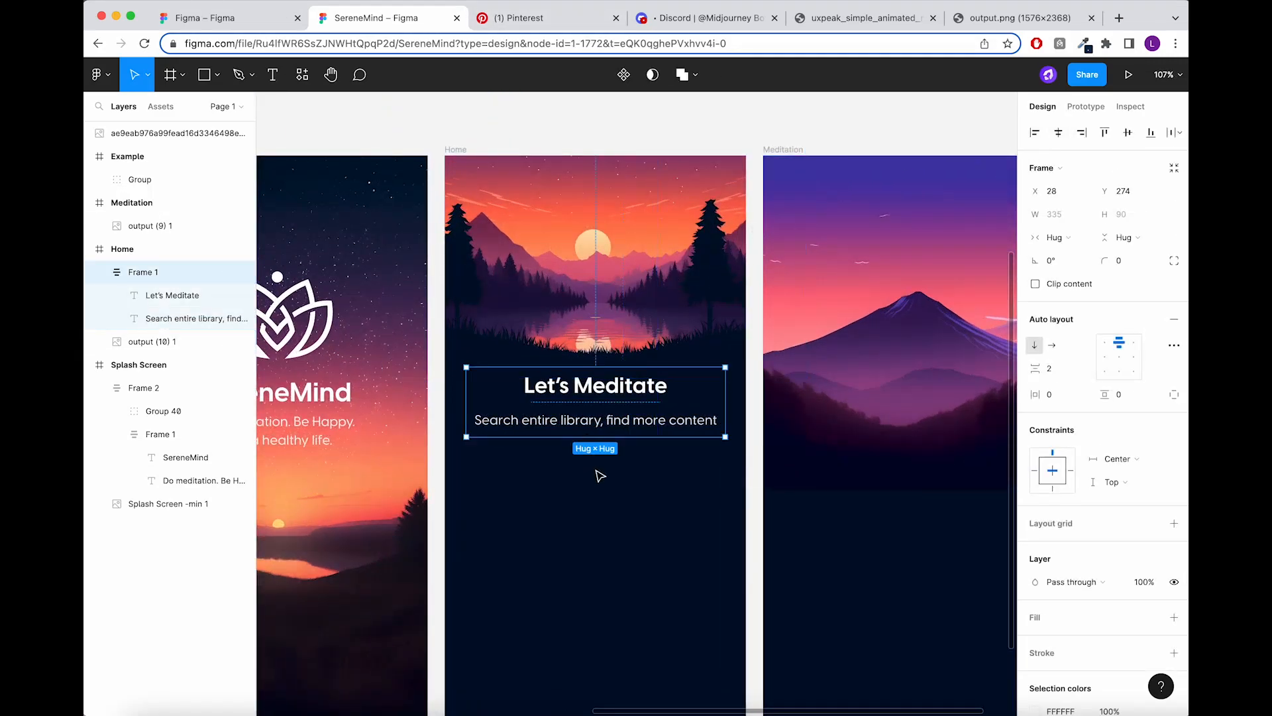
# Dim the fill of the "Search entire library, find more content" subtitle.
pyautogui.doubleClick(623, 428)
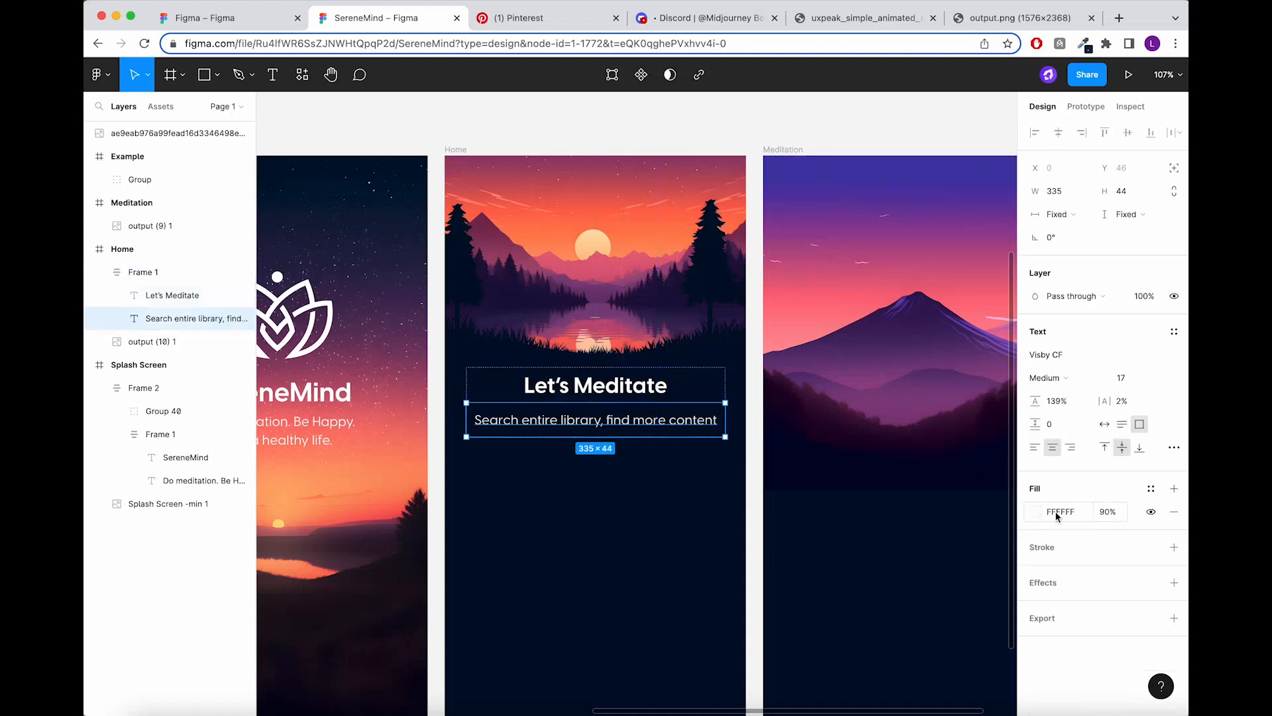
pyautogui.click(676, 504)
pyautogui.scroll(-3, 651, 493)
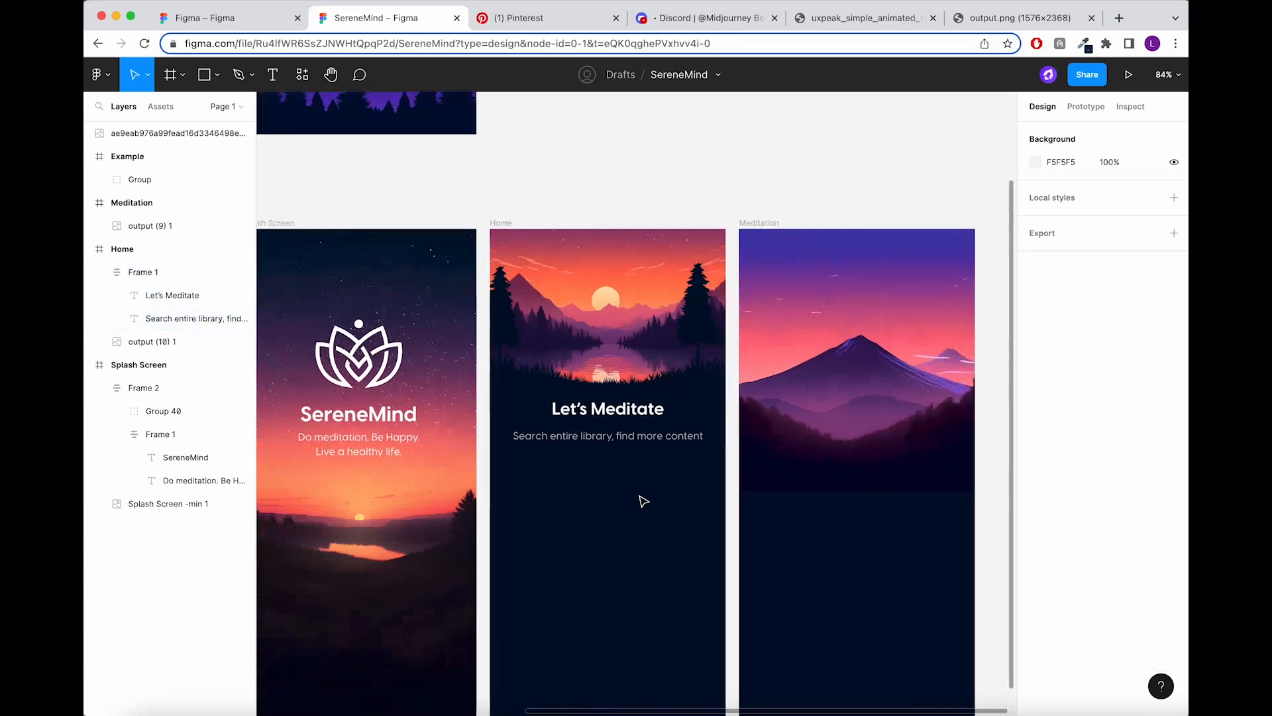
# Add the text "Search for anything" to the Home frame and position it below the subtitle.
pyautogui.click(271, 77)
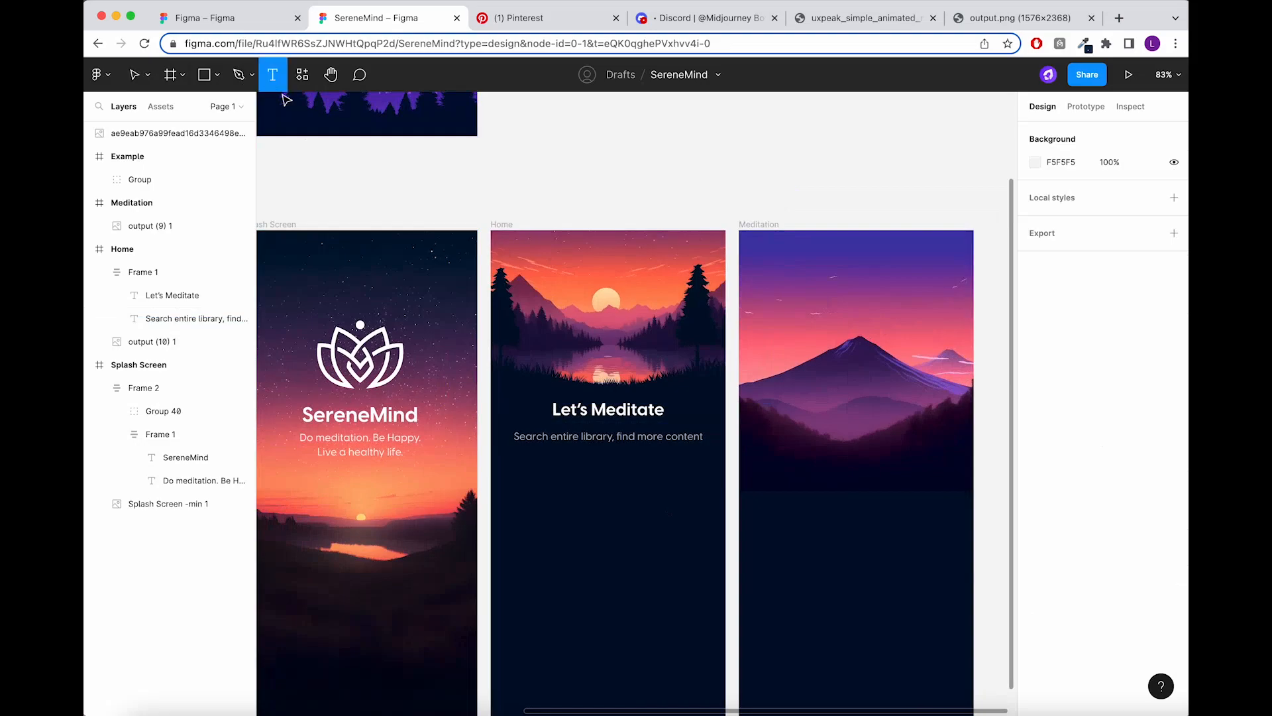
pyautogui.click(546, 472)
pyautogui.write('Search for anything')
pyautogui.press('Escape')
pyautogui.moveTo(586, 461); pyautogui.dragTo(648, 467)
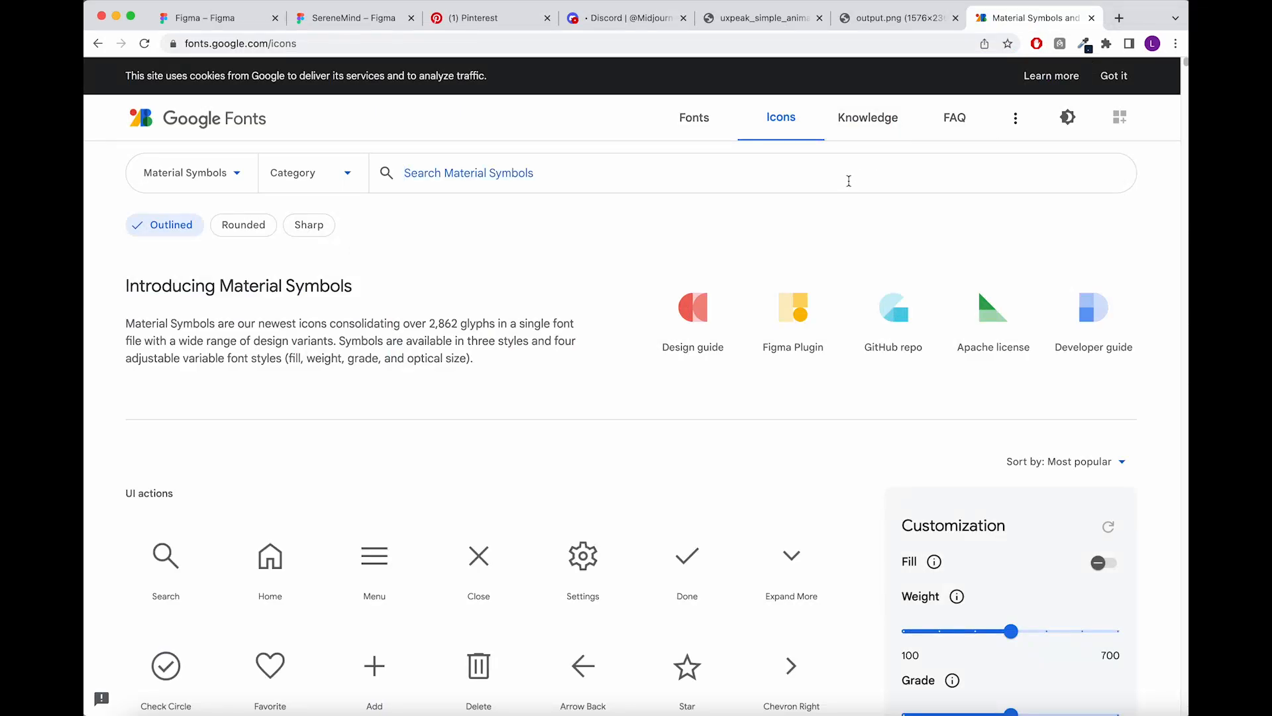
# Look up a search icon on Google Fonts Icons and search Heroicons for "search".
pyautogui.click(165, 554)
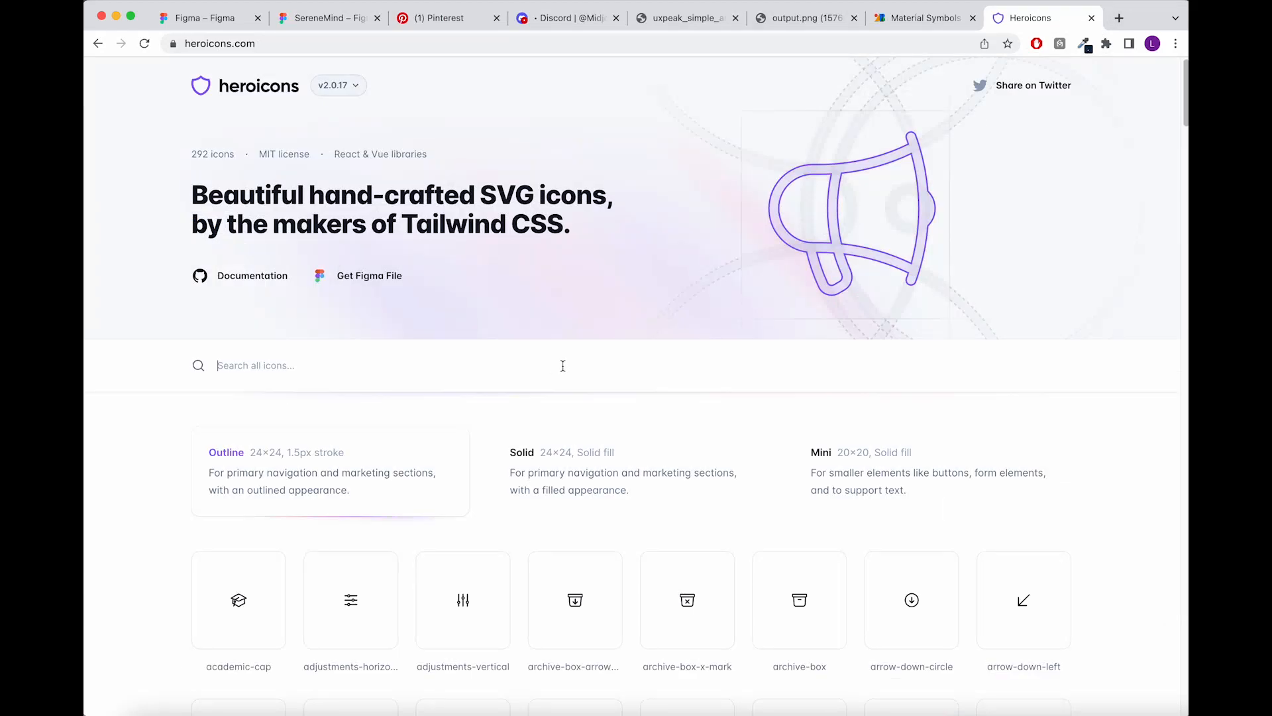
pyautogui.write('search')
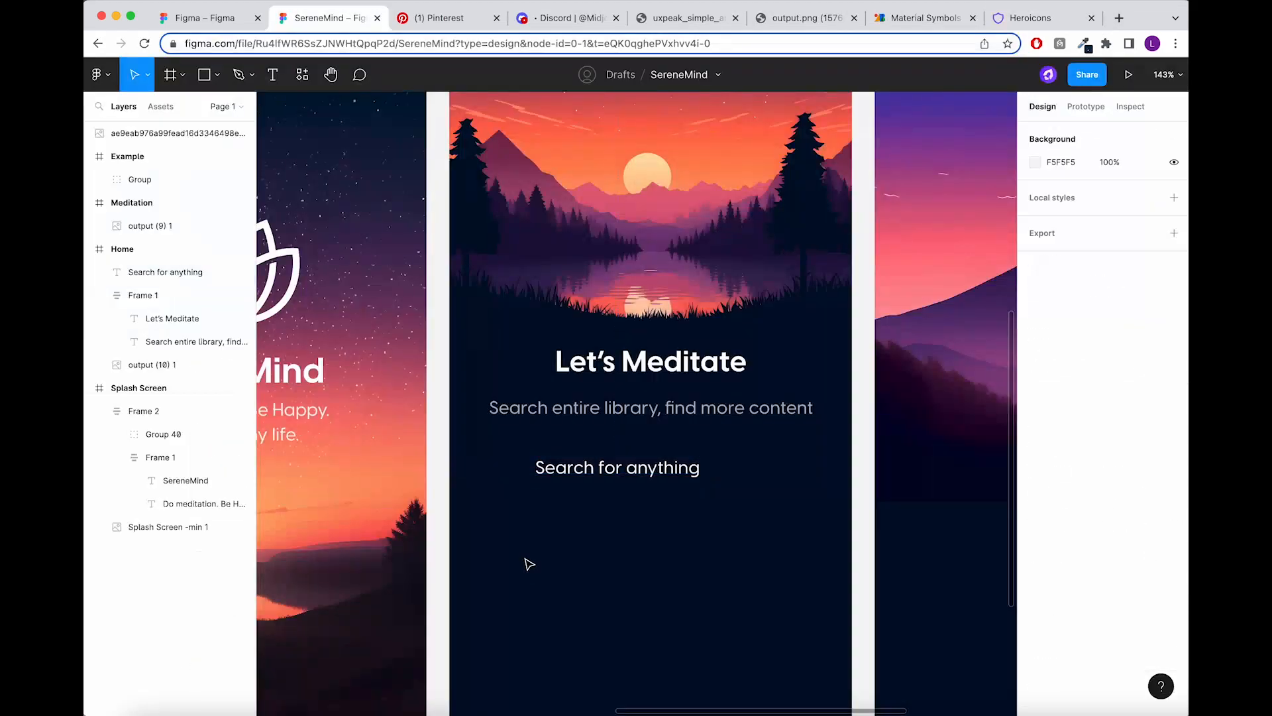
# Paste the search icon into the Home frame, place it beside the "Search for anything" text, and color it FFFFFF.
pyautogui.press('super+v')
pyautogui.moveTo(625, 420); pyautogui.dragTo(417, 515)
pyautogui.scroll(3, 418, 514)
pyautogui.click(1035, 636)
pyautogui.write('ffffff')
pyautogui.press('Return')
pyautogui.click(973, 19)
# Combine the search icon and "Search for anything" text in a horizontal auto layout with 12 spacing.
pyautogui.click(640, 523)
pyautogui.scroll(-3, 644, 538)
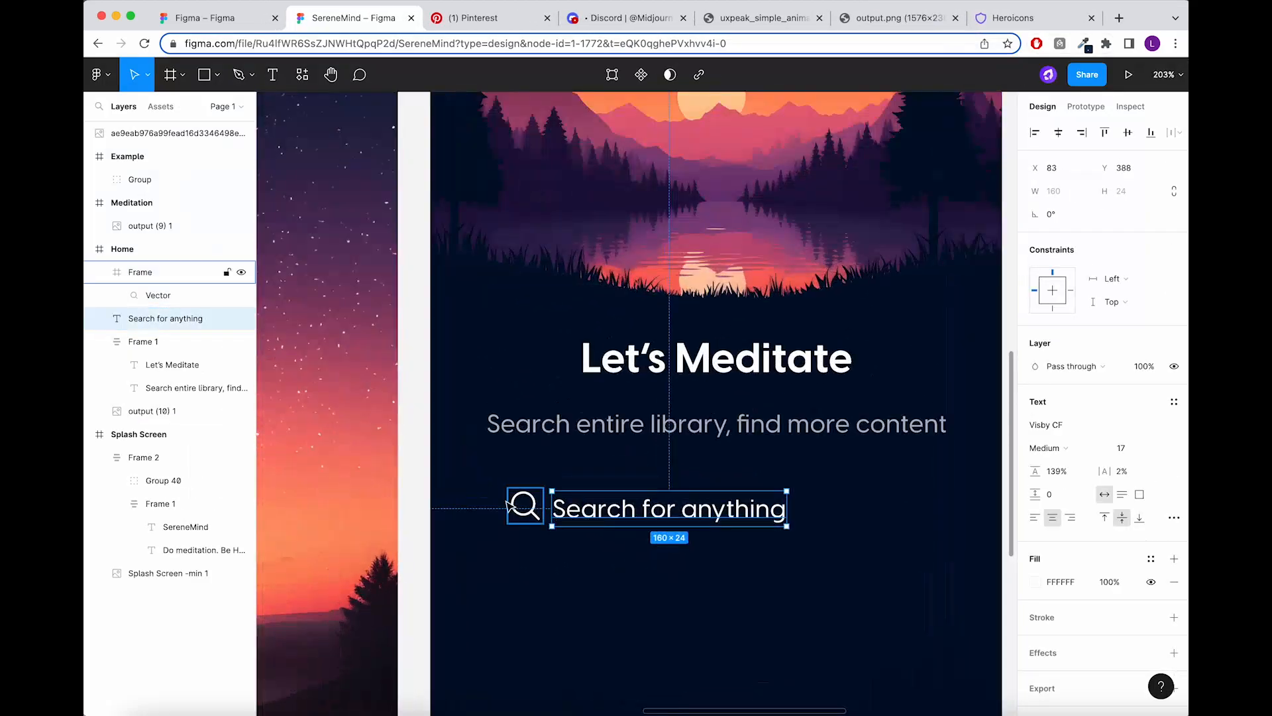
pyautogui.keyDown('shift'); pyautogui.click(511, 508); pyautogui.keyUp('shift')
pyautogui.hotkey('shift', 'a')
pyautogui.write('1')
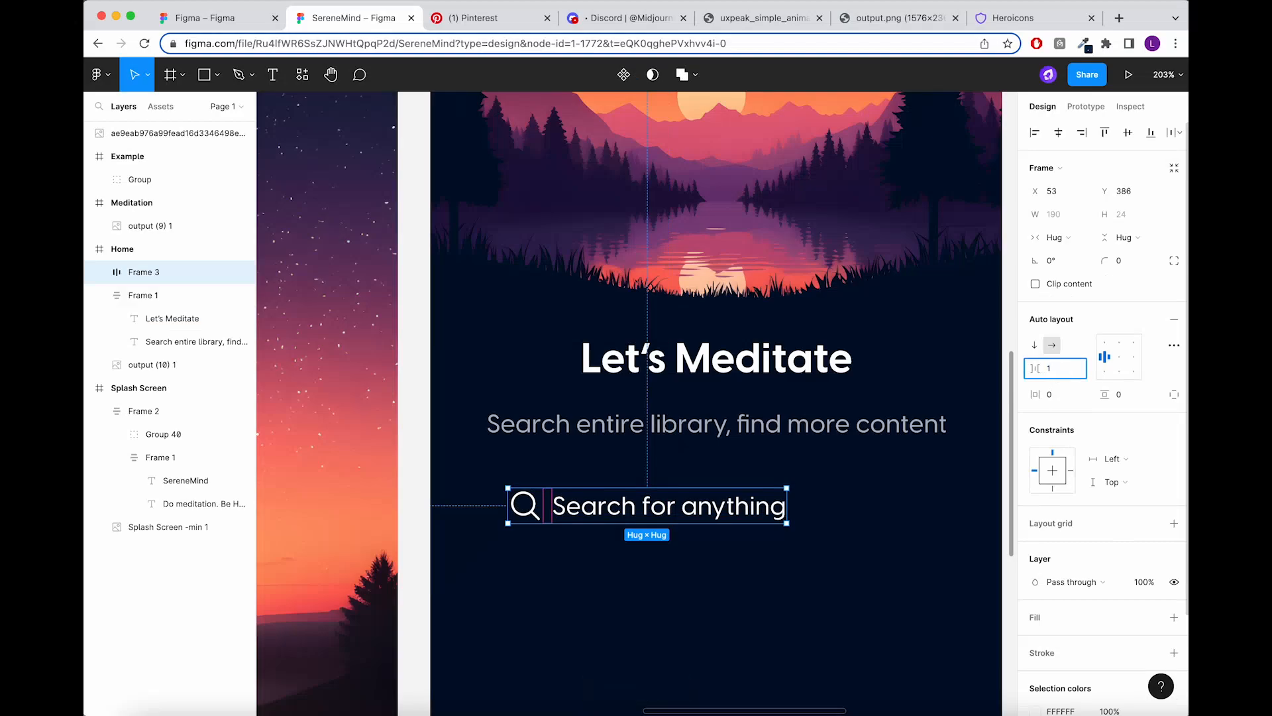
pyautogui.press('Return')
pyautogui.click(786, 591)
pyautogui.scroll(-4, 781, 592)
pyautogui.scroll(2, 751, 557)
# Wrap the search row in another auto layout frame and give it the dark purple fill 2C2345.
pyautogui.click(719, 543)
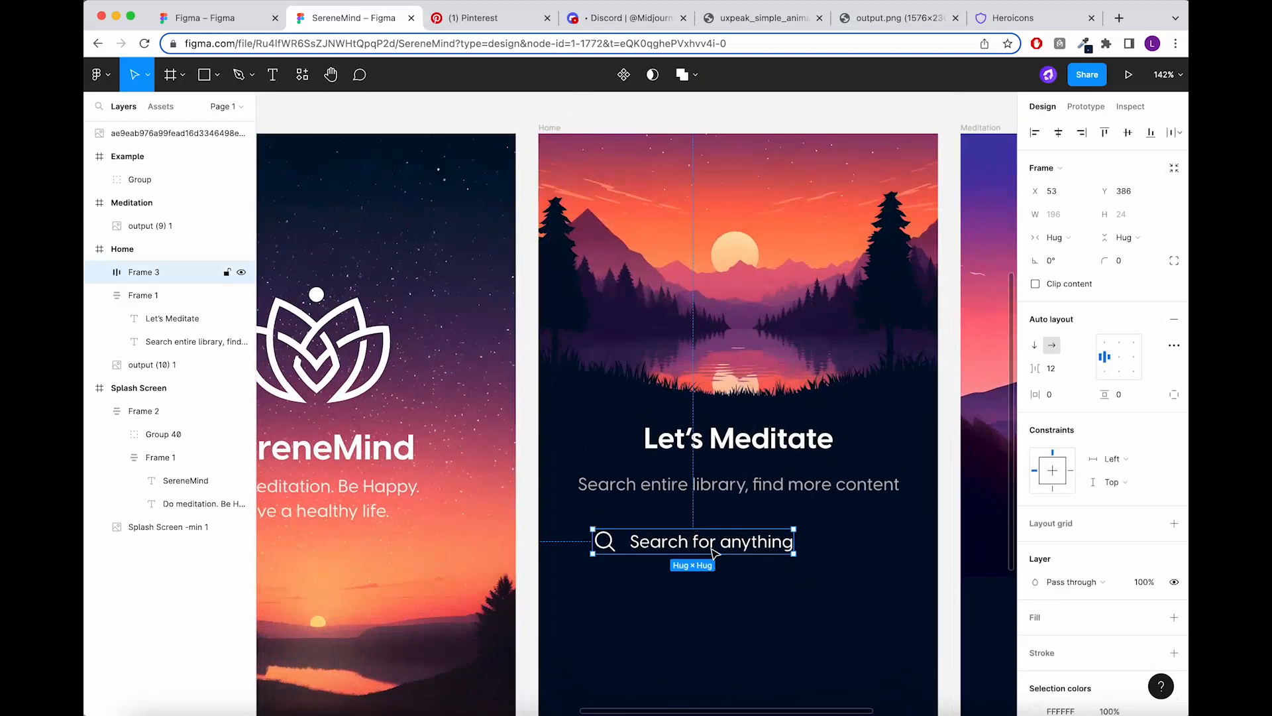
pyautogui.hotkey('shift', 'a')
pyautogui.click(1174, 617)
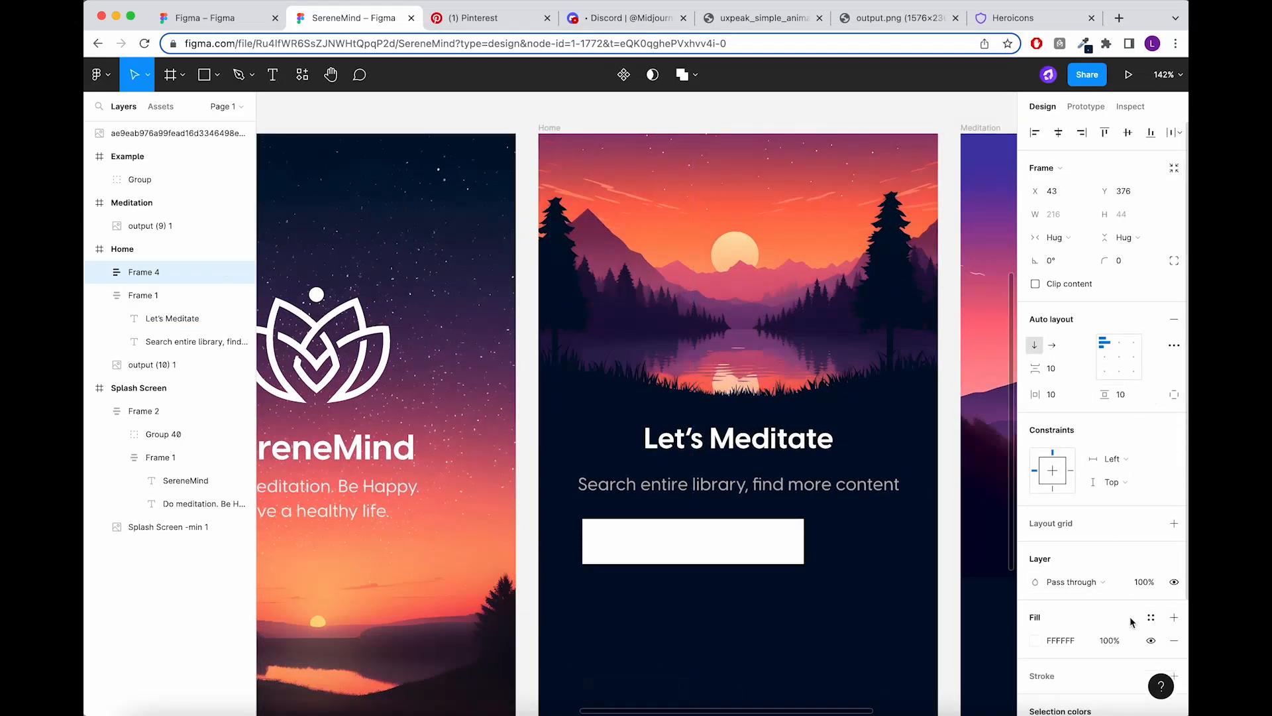
pyautogui.click(1035, 641)
pyautogui.click(905, 593)
pyautogui.write('092051')
pyautogui.press('Return')
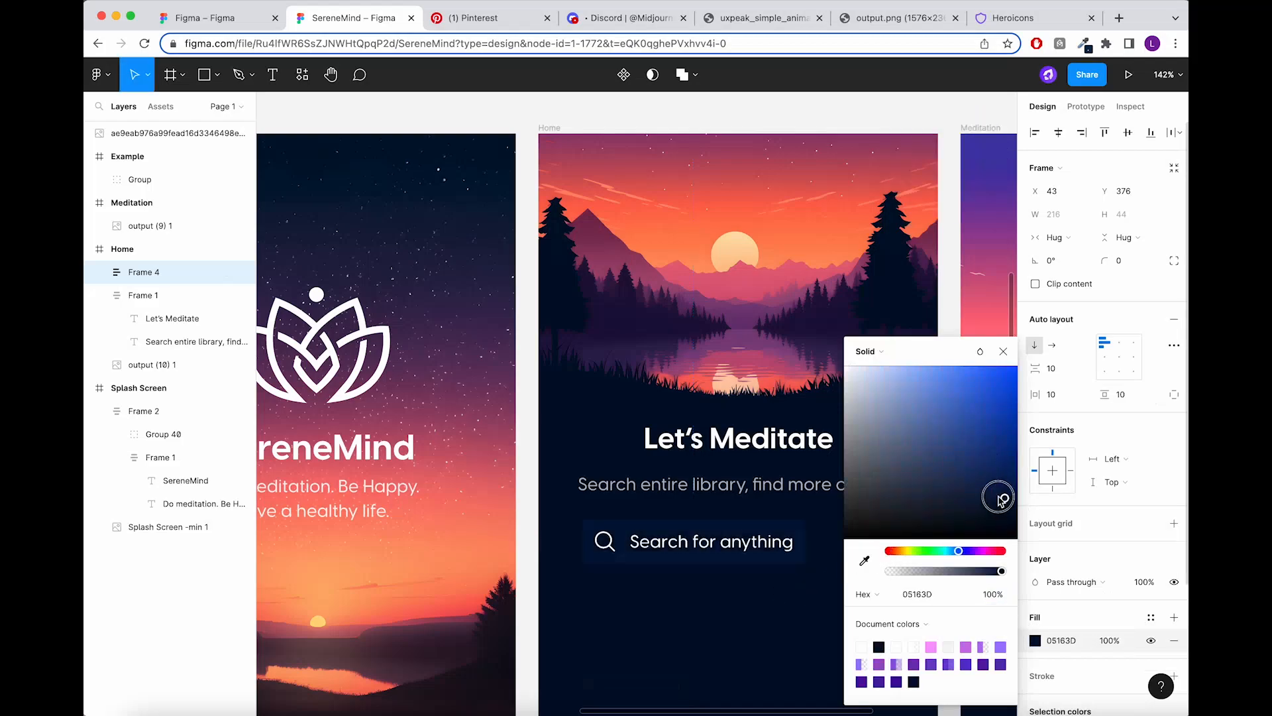
pyautogui.moveTo(958, 551); pyautogui.dragTo(969, 553)
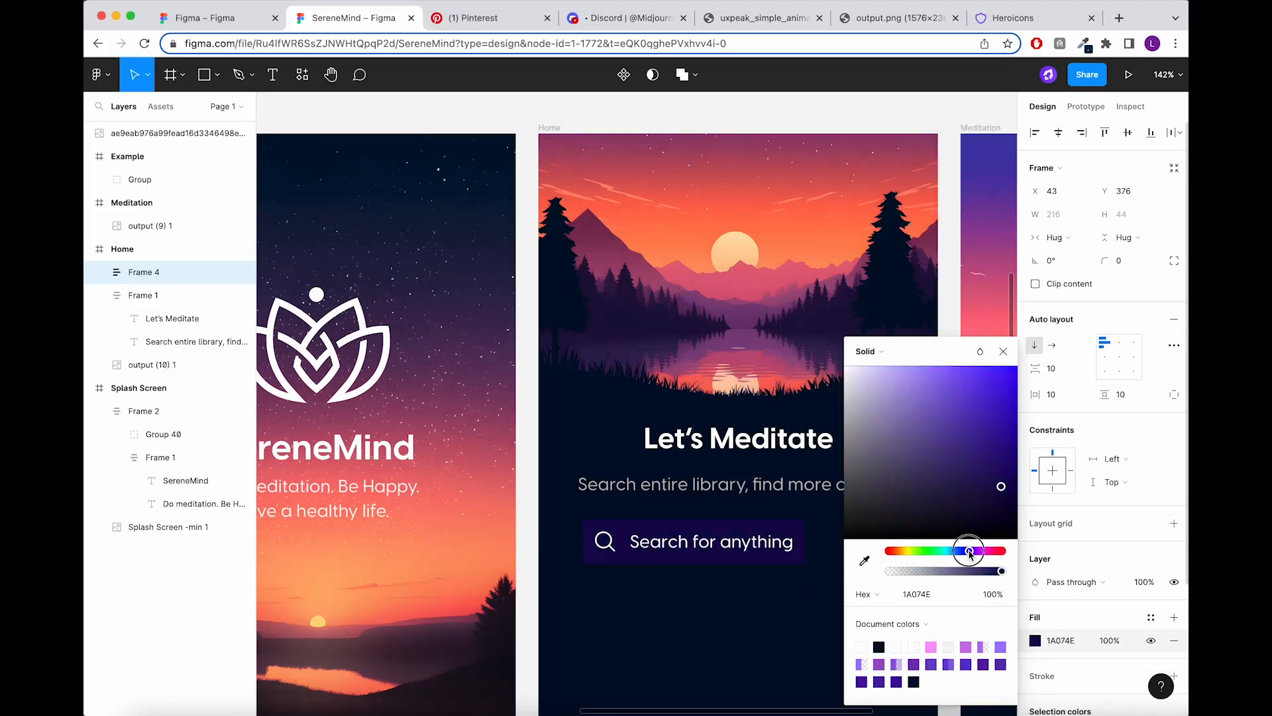
pyautogui.moveTo(990, 490); pyautogui.dragTo(927, 508)
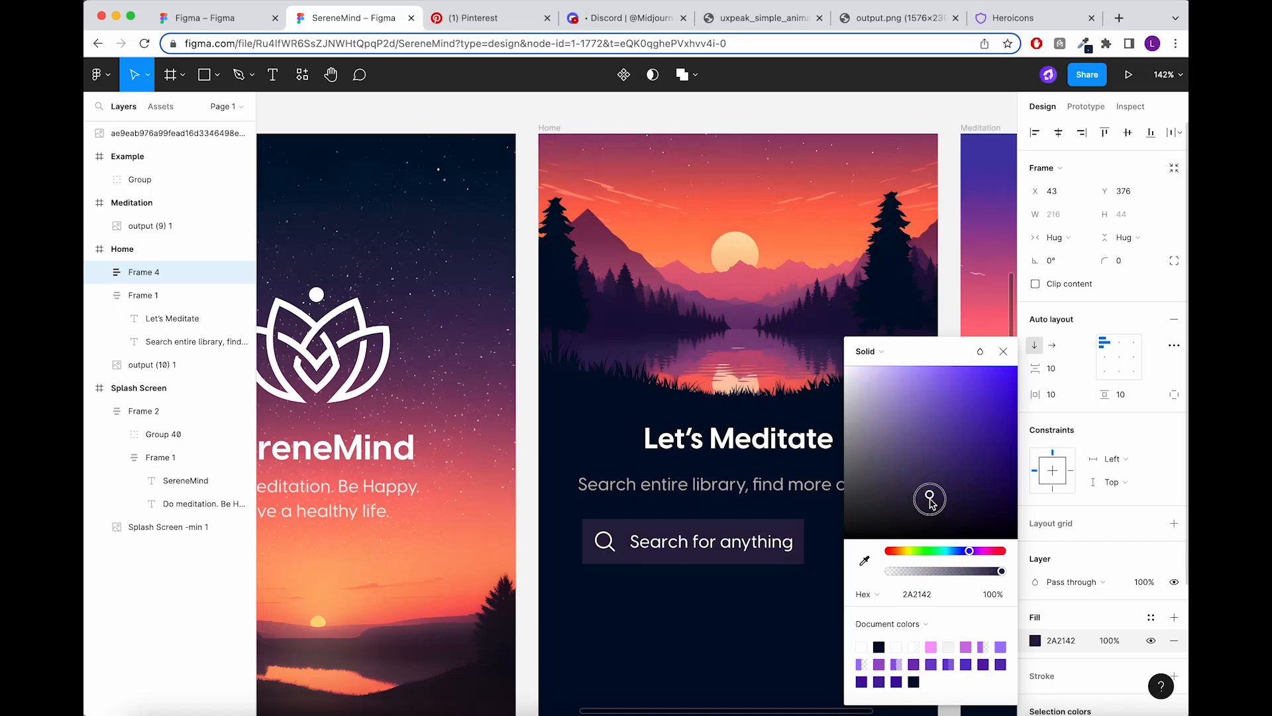
pyautogui.click(1004, 351)
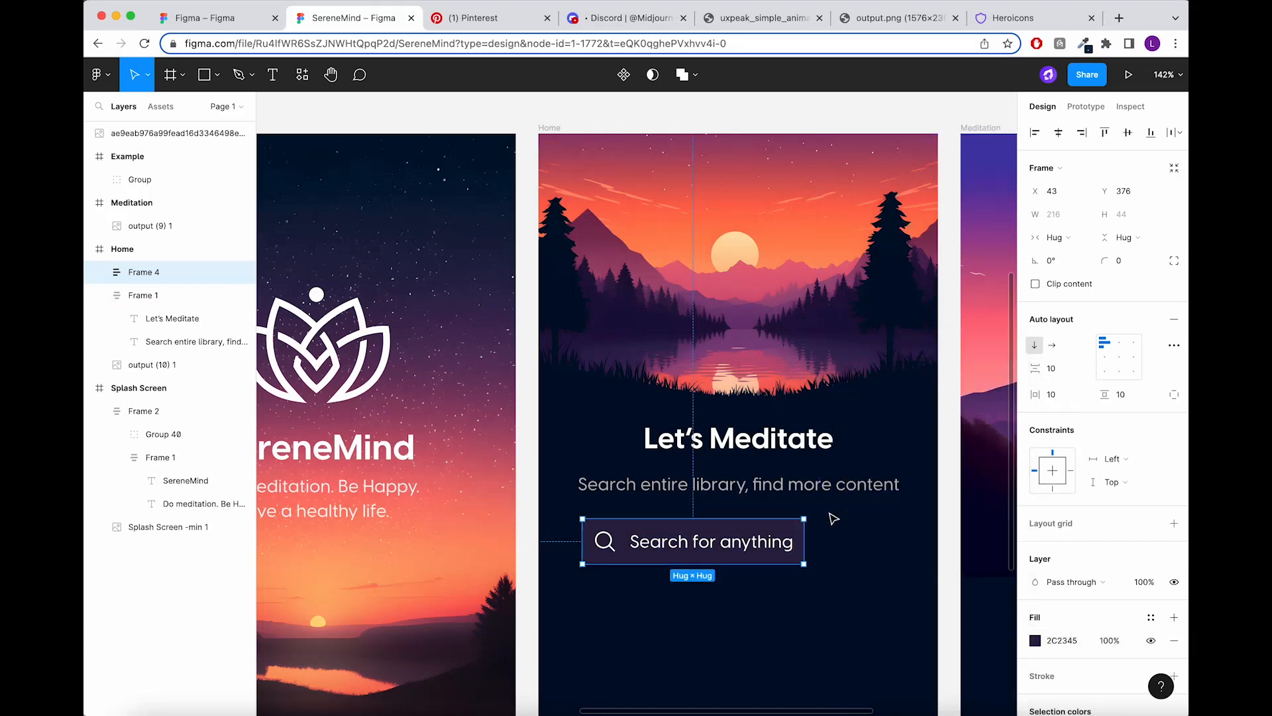
# Widen the search field and set its vertical padding to 12, left padding to 16 and corner radius to 8.
pyautogui.moveTo(806, 537); pyautogui.dragTo(904, 547)
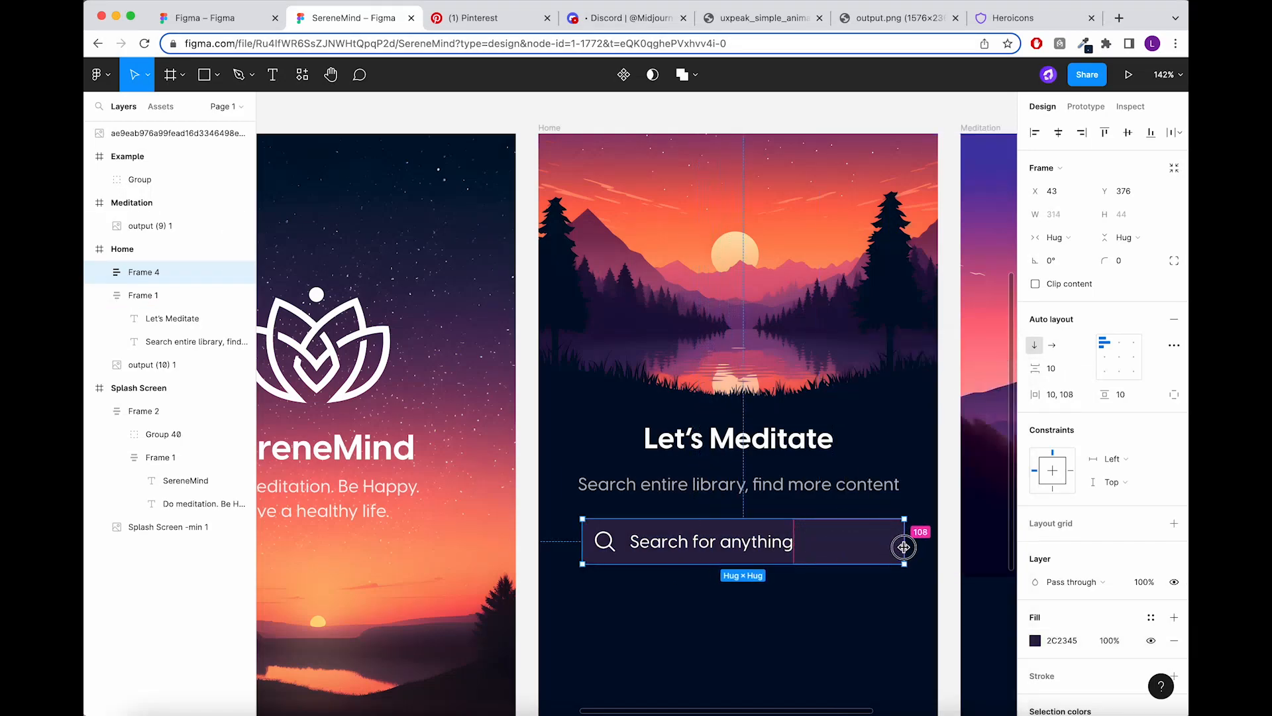
pyautogui.click(1122, 396)
pyautogui.write('12')
pyautogui.press('Return')
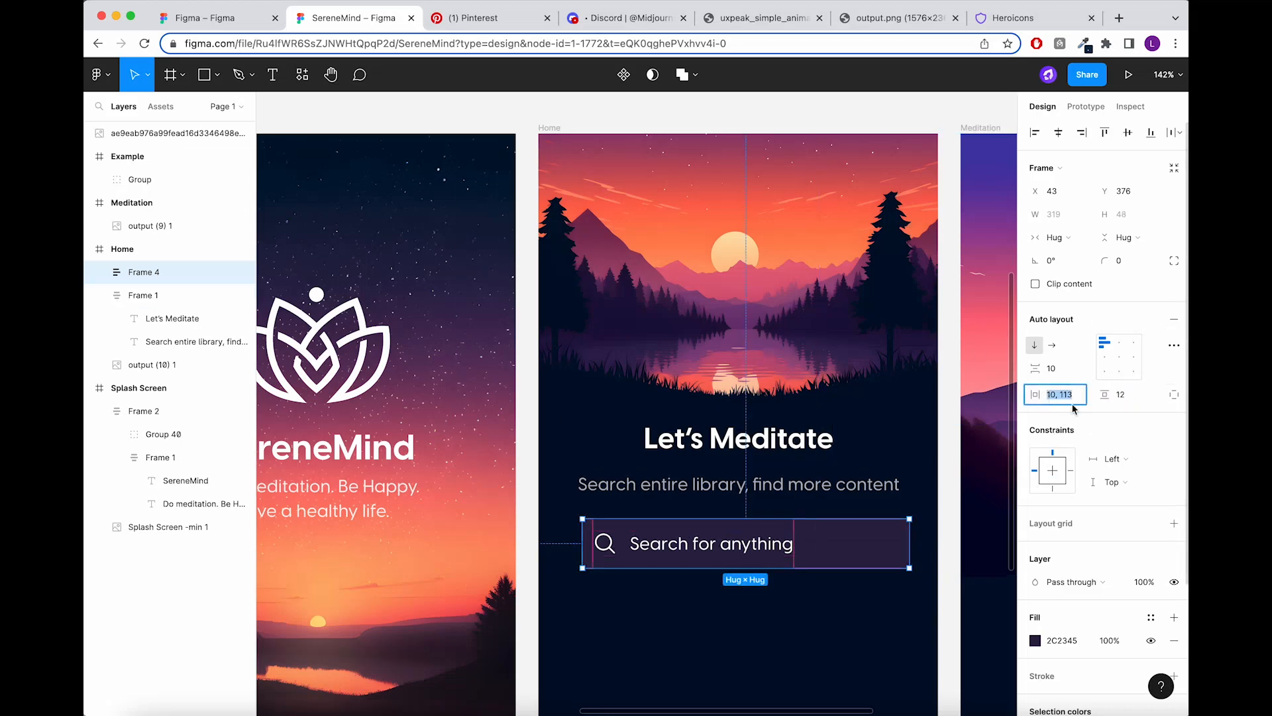
pyautogui.press('Return')
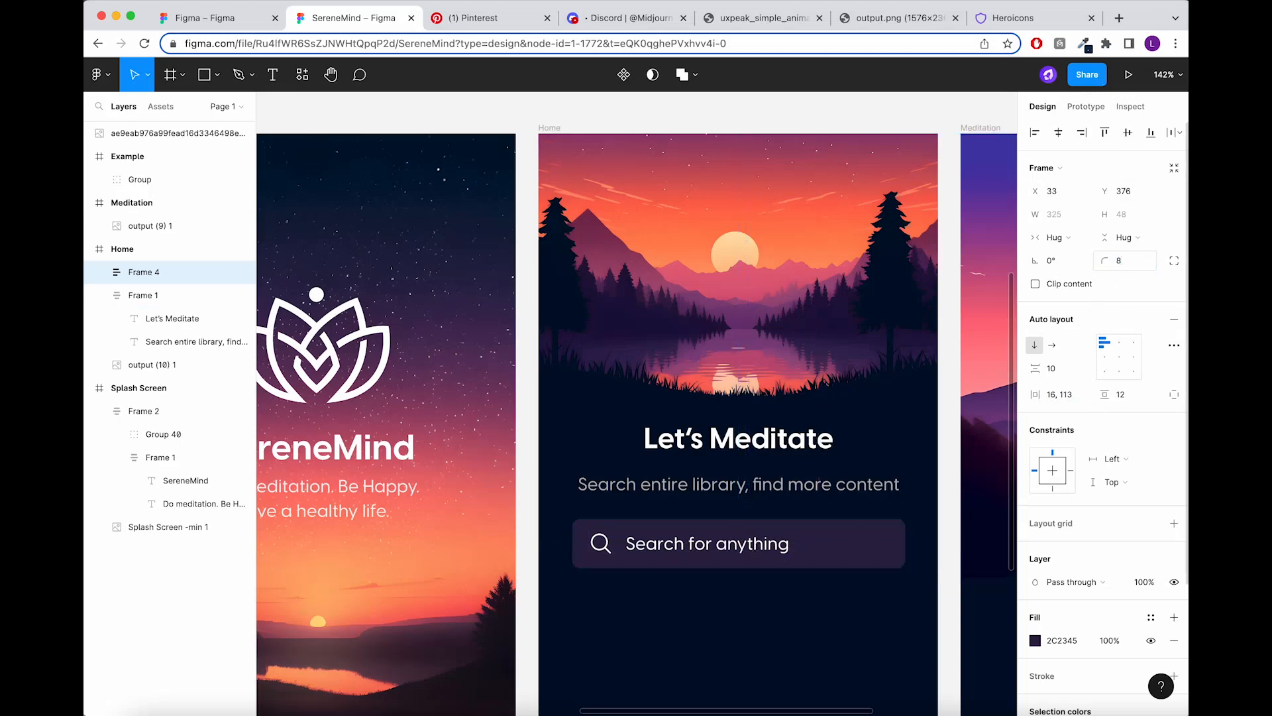
pyautogui.click(880, 611)
# Tint the search icon and "Search for anything" text a muted greyish purple, about AAA4BA.
pyautogui.doubleClick(745, 560)
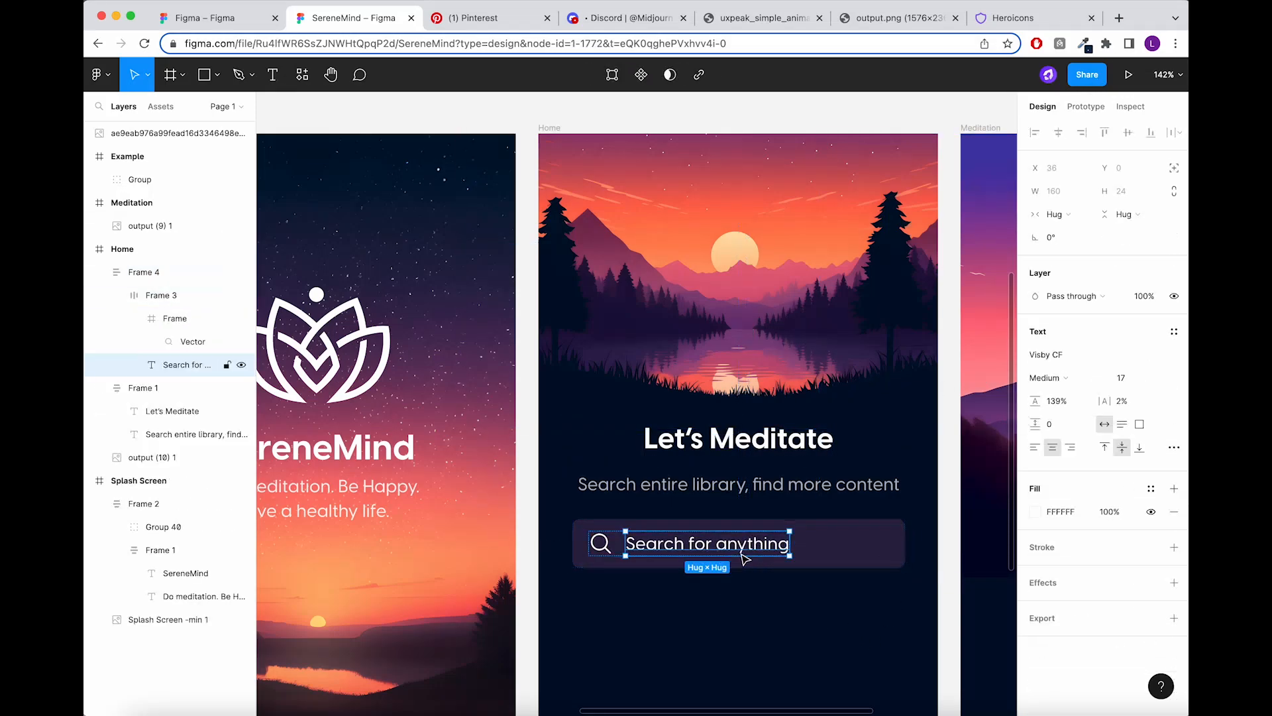
pyautogui.click(755, 613)
pyautogui.doubleClick(736, 551)
pyautogui.click(1037, 620)
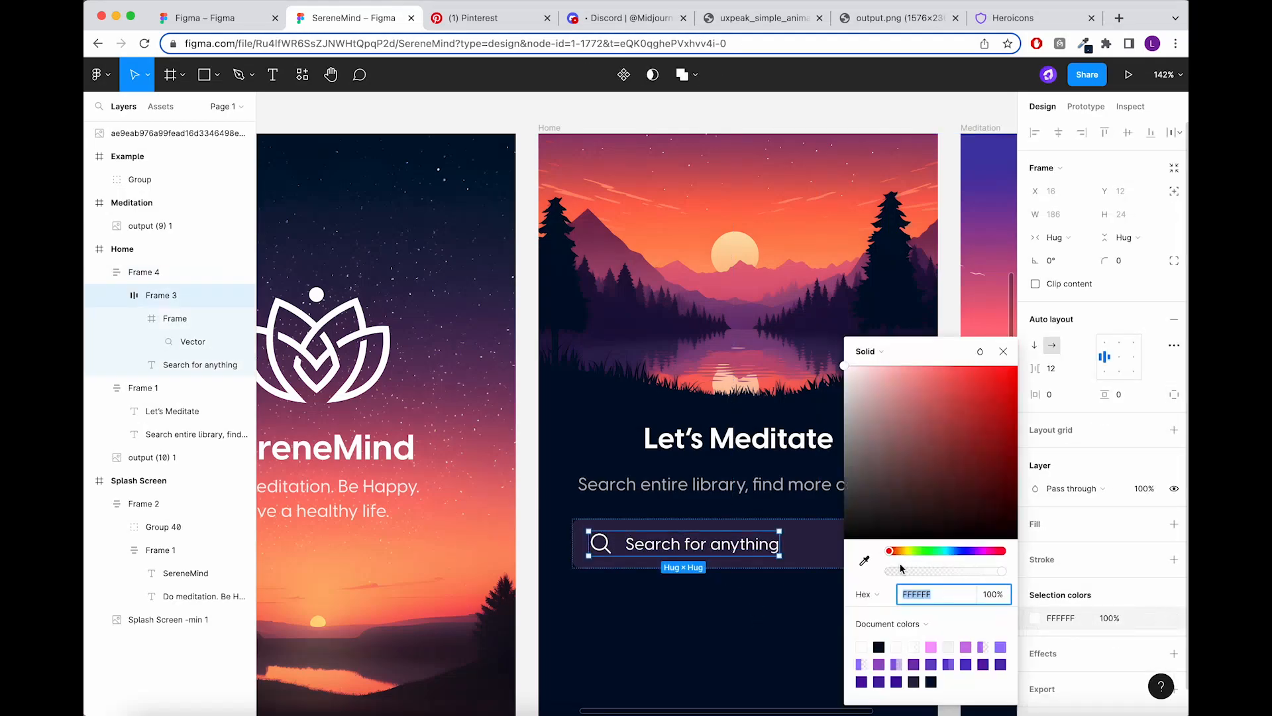
pyautogui.click(865, 561)
pyautogui.click(826, 552)
pyautogui.moveTo(927, 489); pyautogui.dragTo(872, 438)
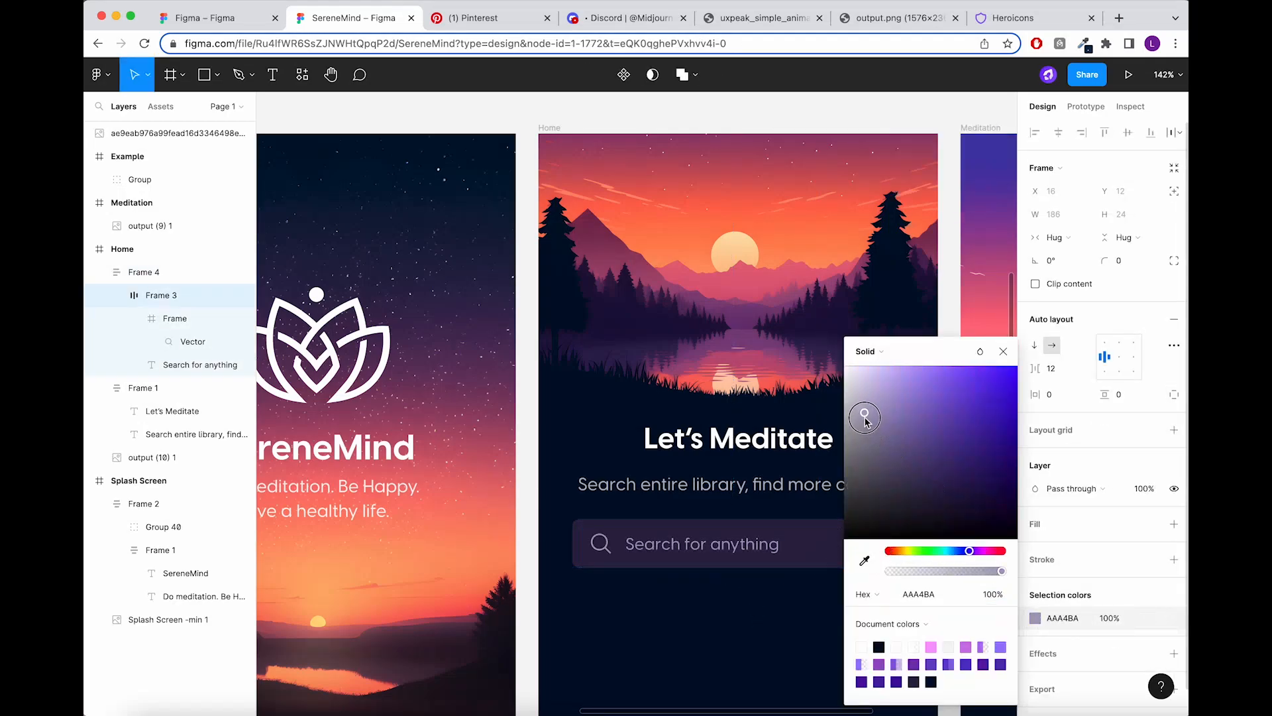
pyautogui.click(761, 605)
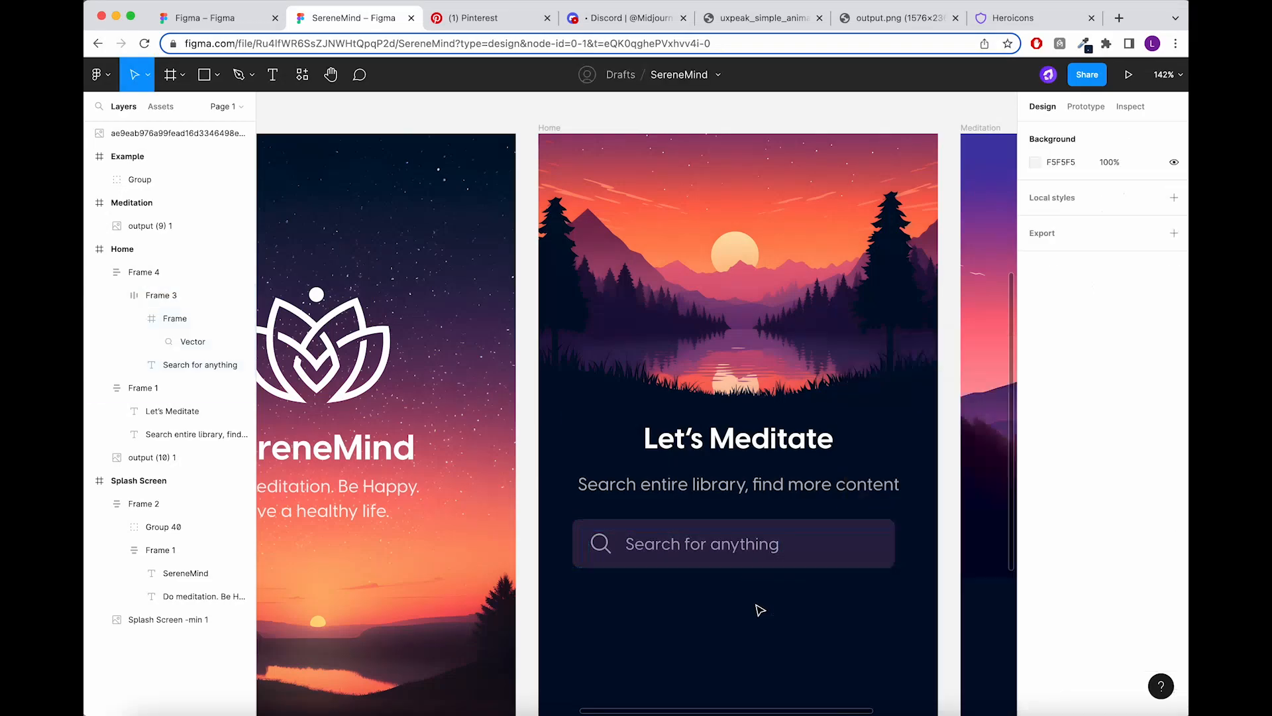
# Give the search field a 1 px inside stroke in 42385E, widen it to 334 and check its side margins.
pyautogui.click(762, 557)
pyautogui.click(1174, 616)
pyautogui.click(1035, 638)
pyautogui.click(865, 561)
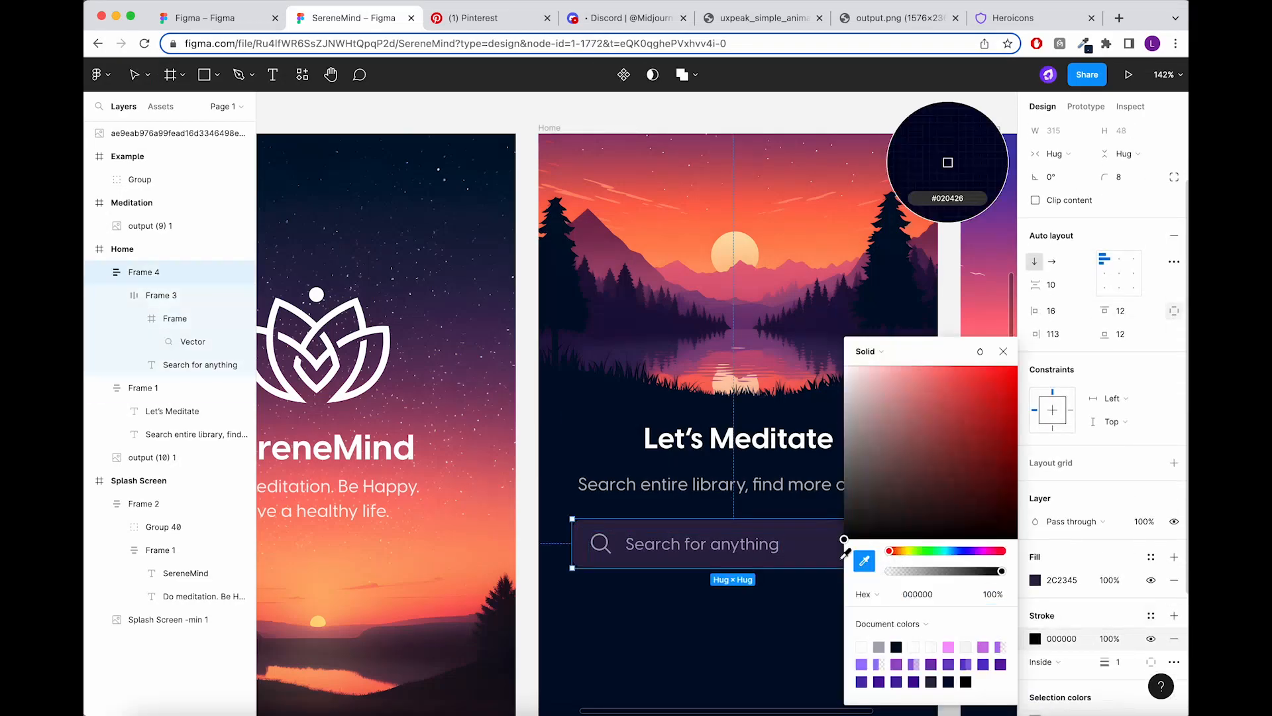
pyautogui.click(947, 162)
pyautogui.scroll(10, 720, 531)
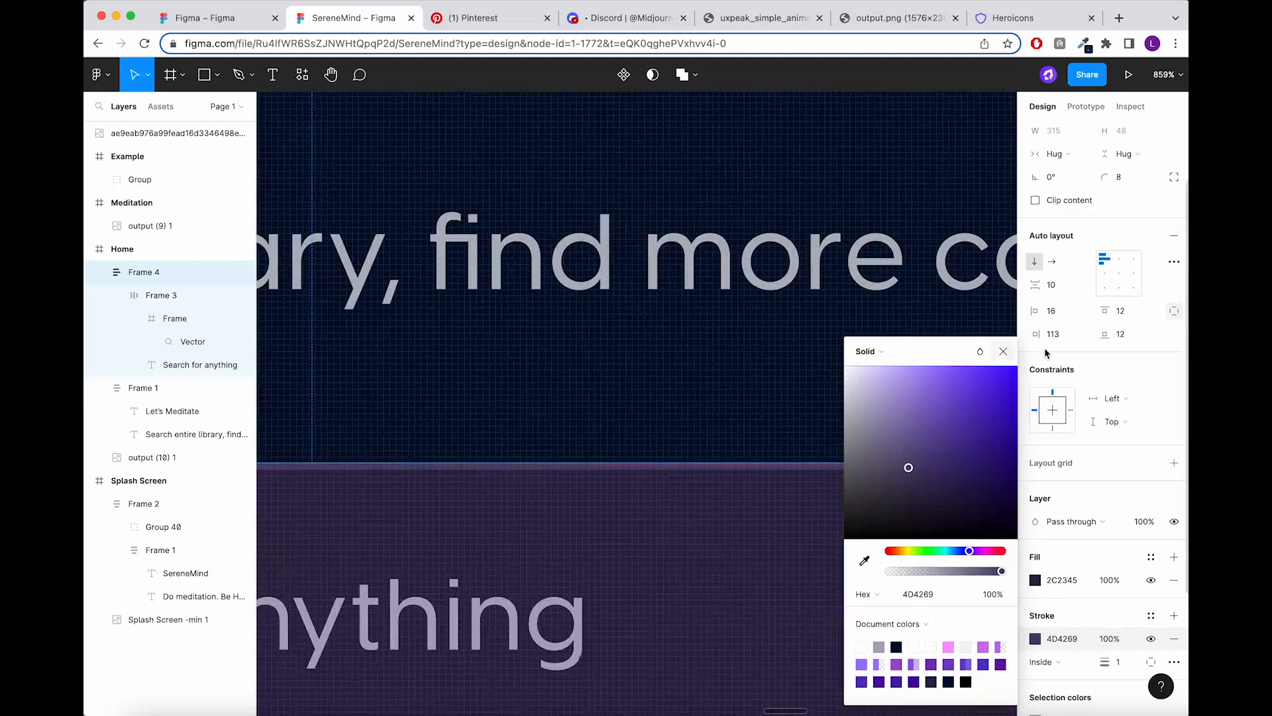
pyautogui.click(905, 459)
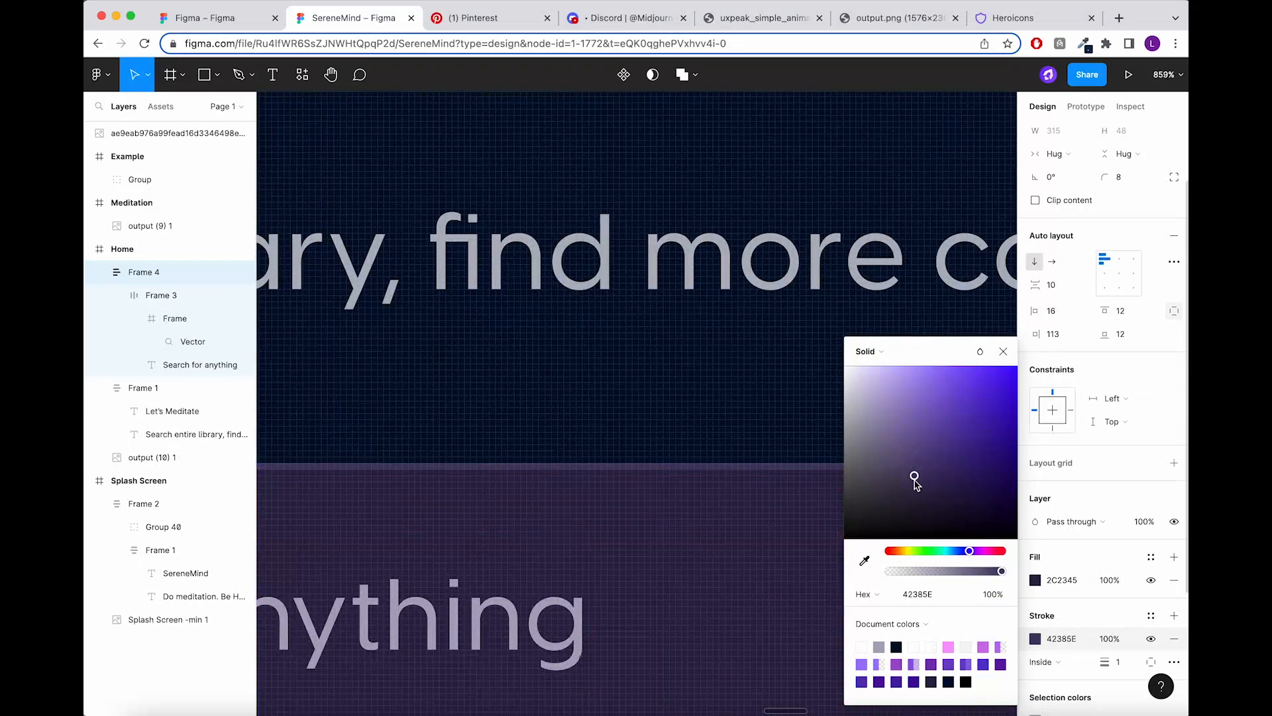
pyautogui.click(720, 410)
pyautogui.scroll(-10, 720, 411)
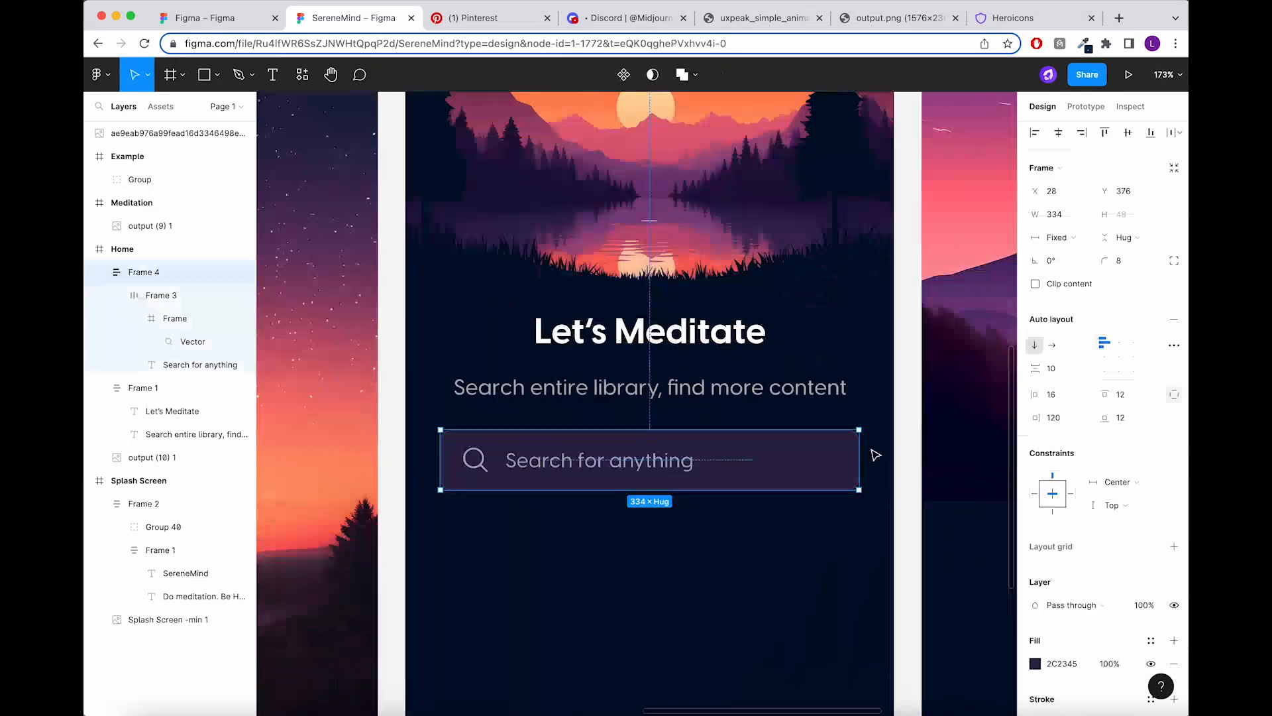
pyautogui.press('alt')
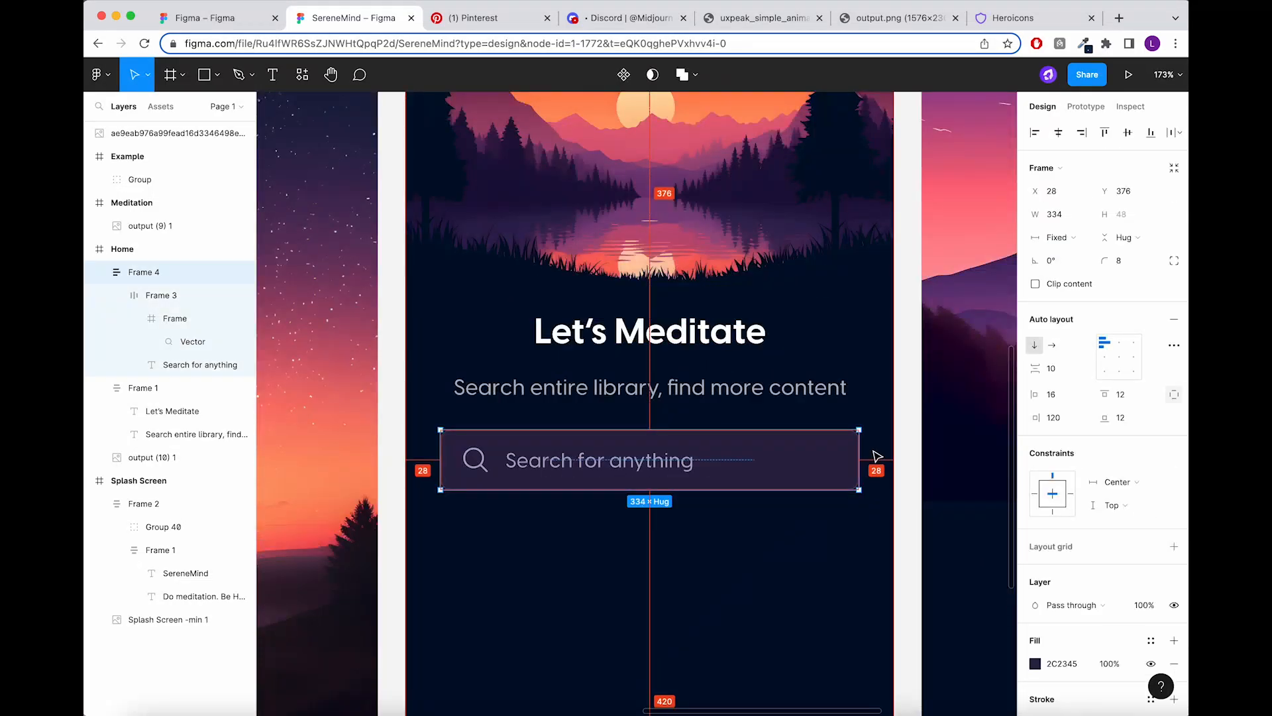
# Duplicate the "Let's Meditate" heading below the search field, set its size to 22 and change the text to "Categories".
pyautogui.scroll(-5, 878, 456)
pyautogui.click(727, 336)
pyautogui.moveTo(727, 336); pyautogui.dragTo(672, 466)
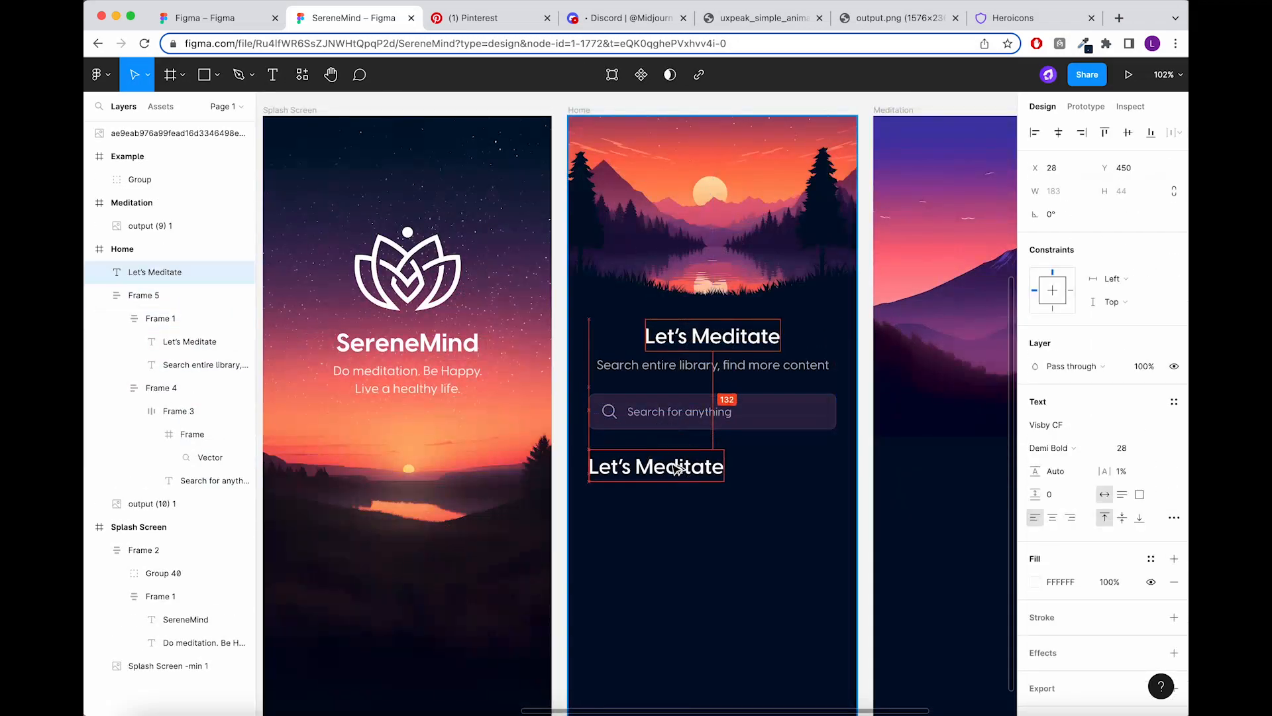
pyautogui.press('Return')
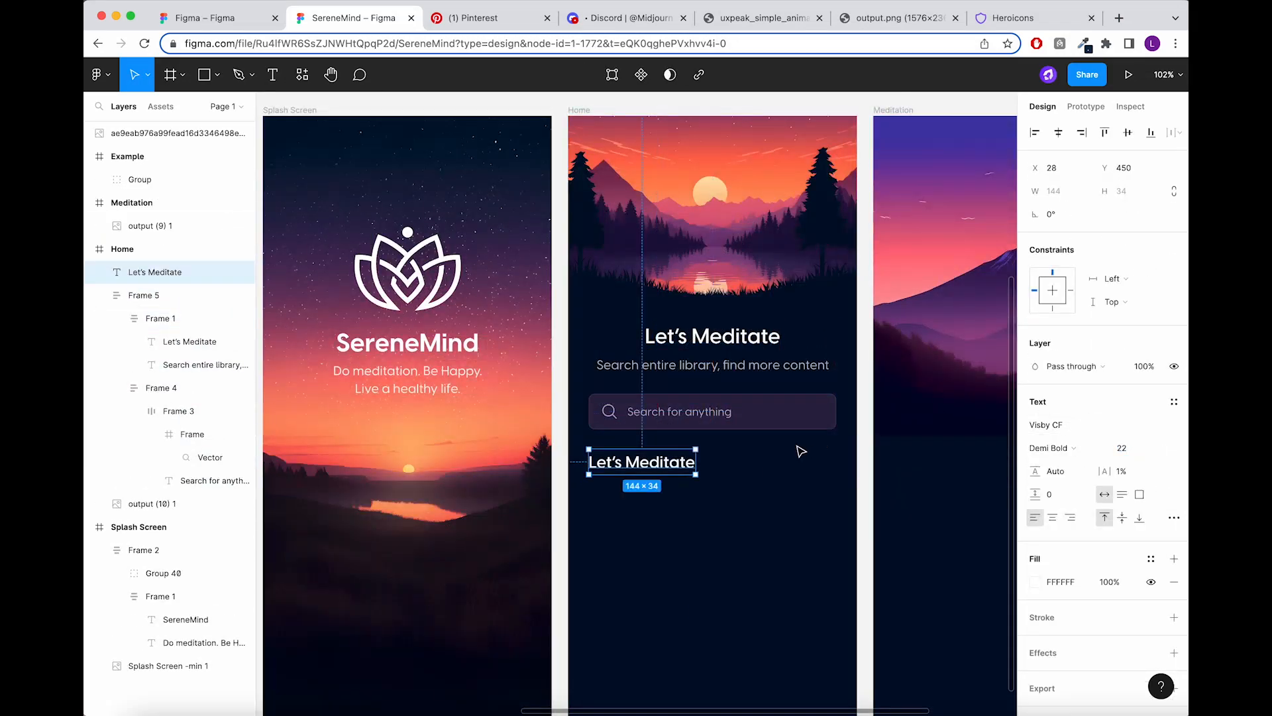
pyautogui.doubleClick(672, 467)
pyautogui.write('Categories')
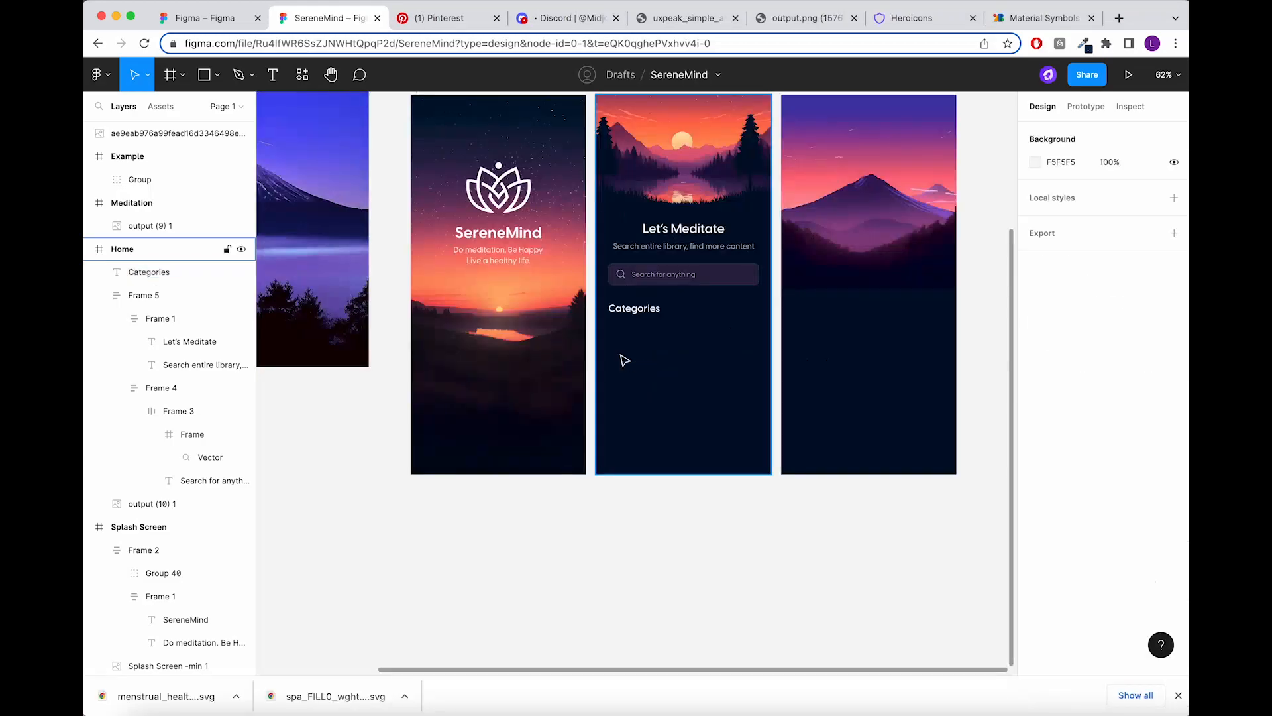
# Paste the five category icons and position them in a row under the Categories heading in the Home frame.
pyautogui.press('super+v')
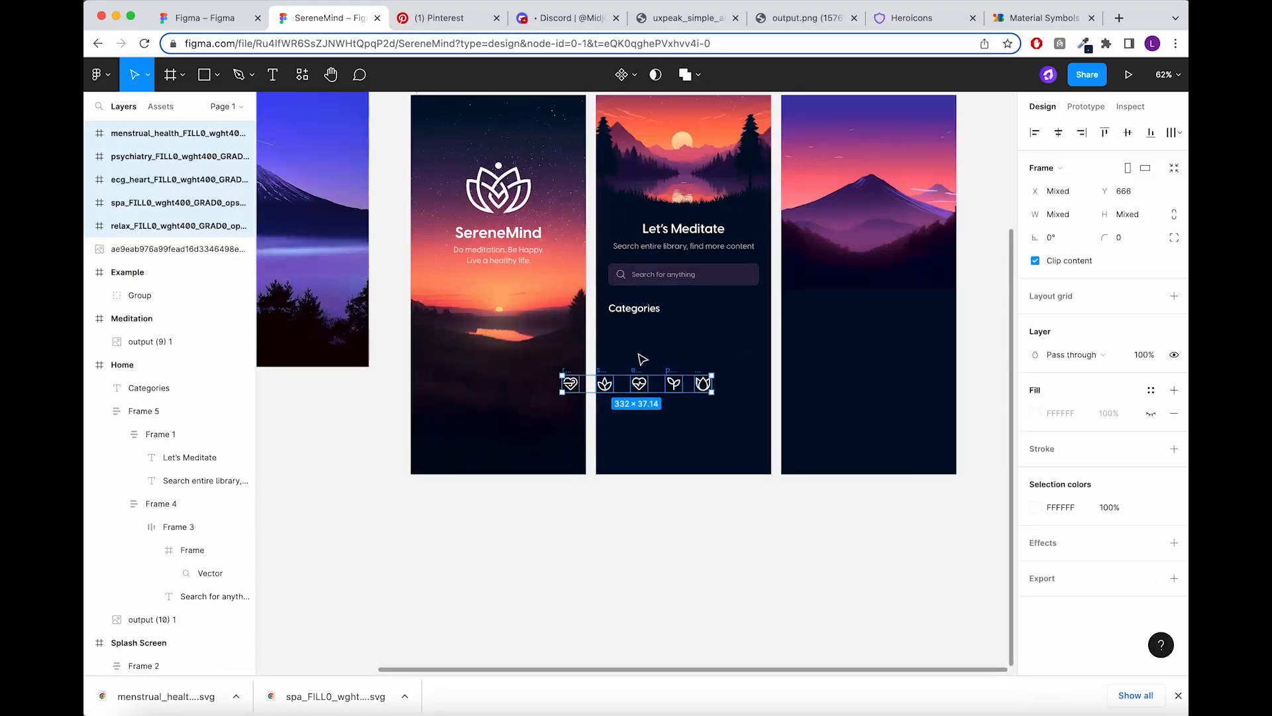
pyautogui.scroll(5, 698, 373)
pyautogui.moveTo(629, 389); pyautogui.dragTo(706, 314)
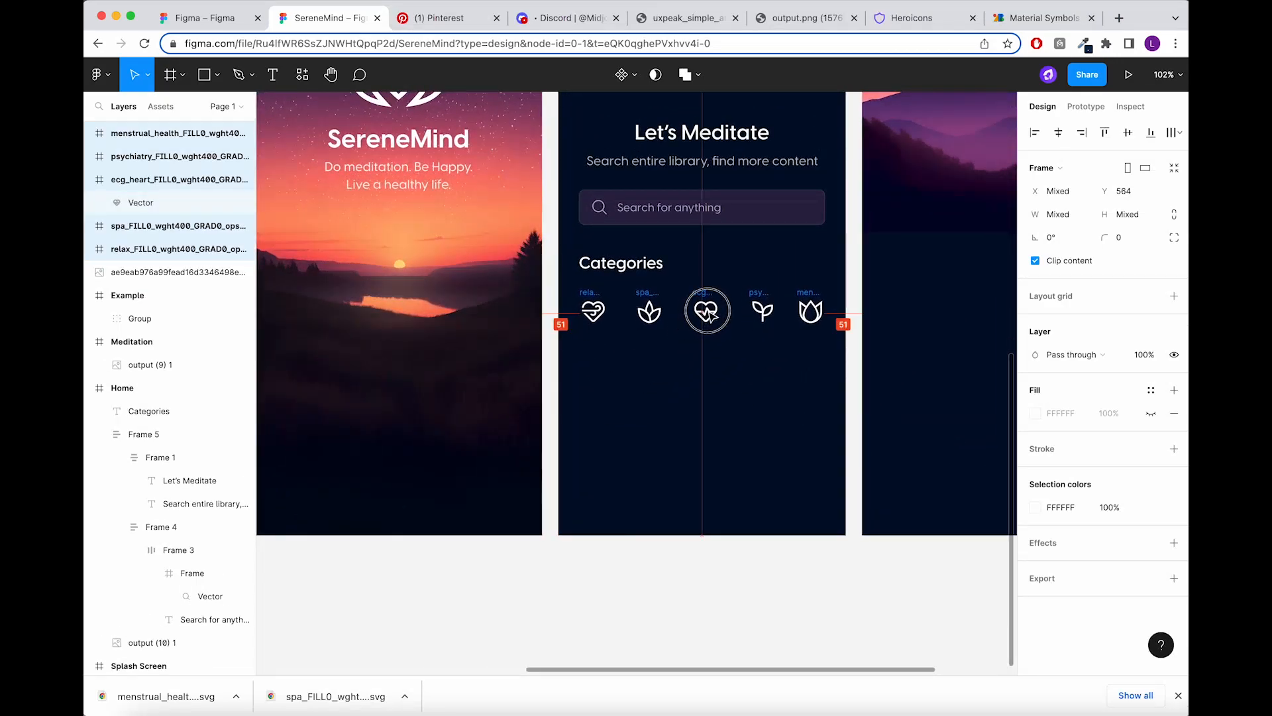
# Wrap the first category icon, the relax heart, in an auto layout frame with 10 padding.
pyautogui.scroll(-3, 711, 318)
pyautogui.scroll(8, 611, 361)
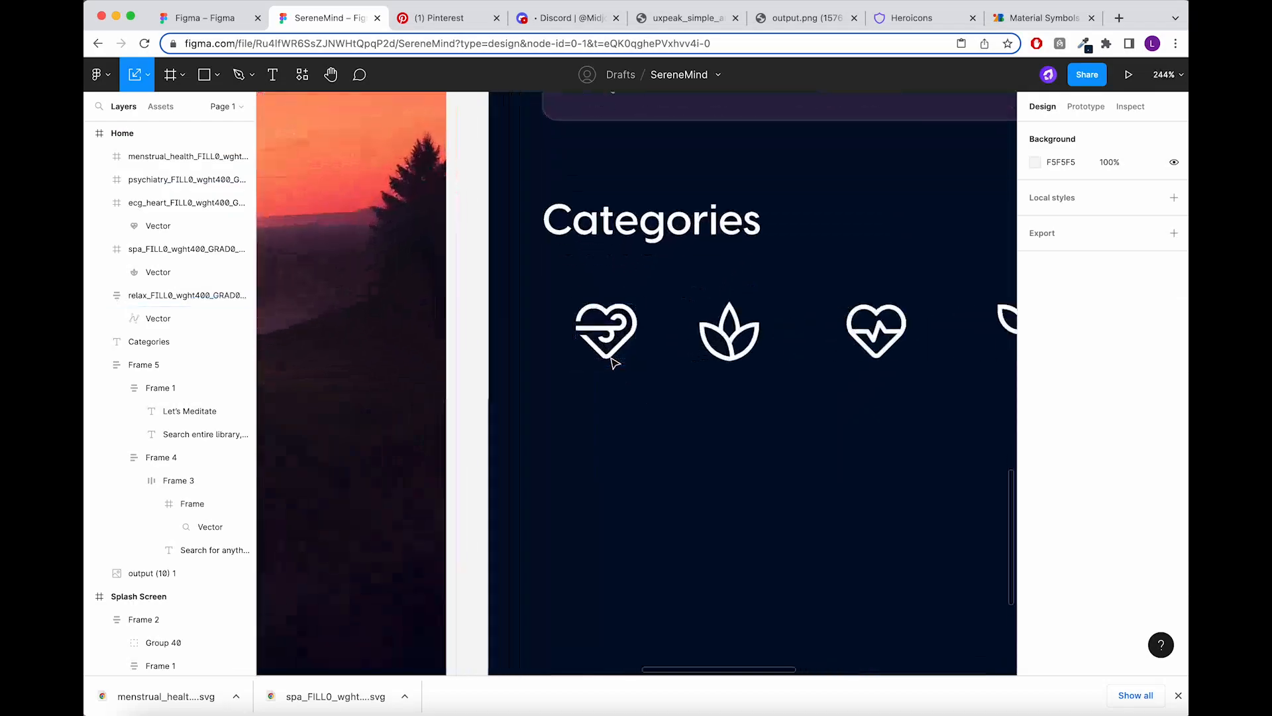
pyautogui.click(605, 326)
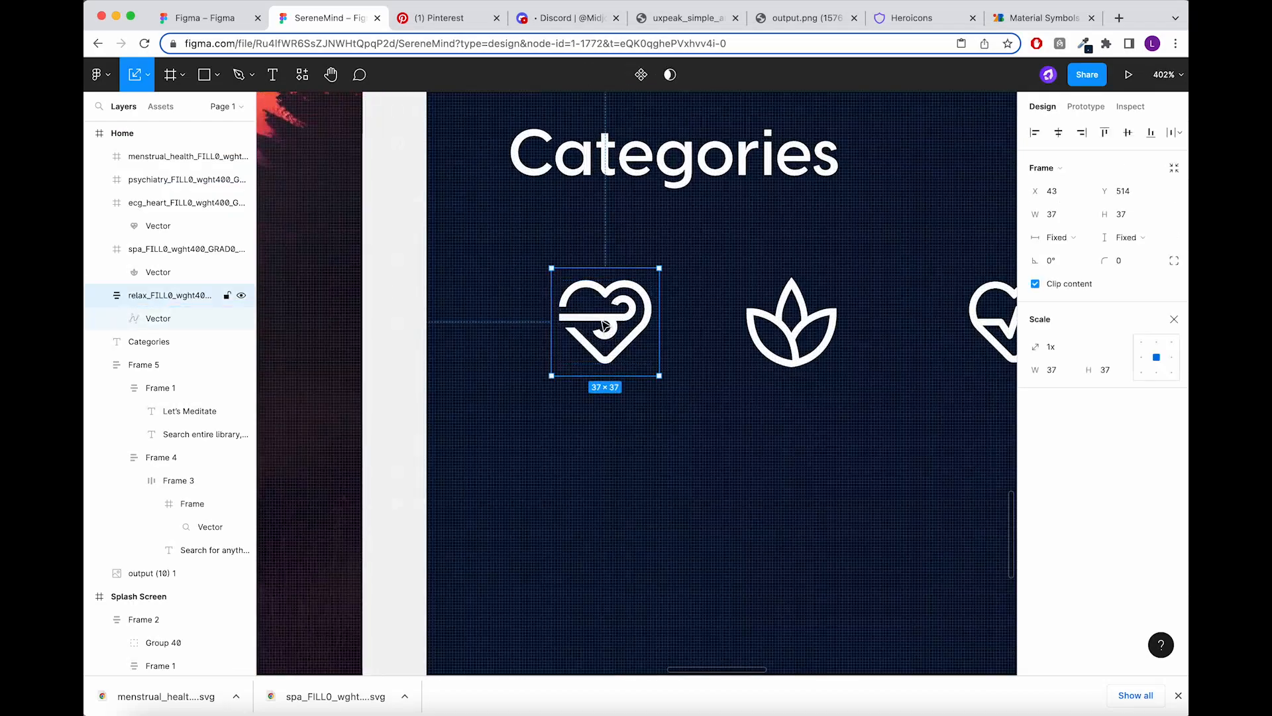
pyautogui.hotkey('shift', 'a')
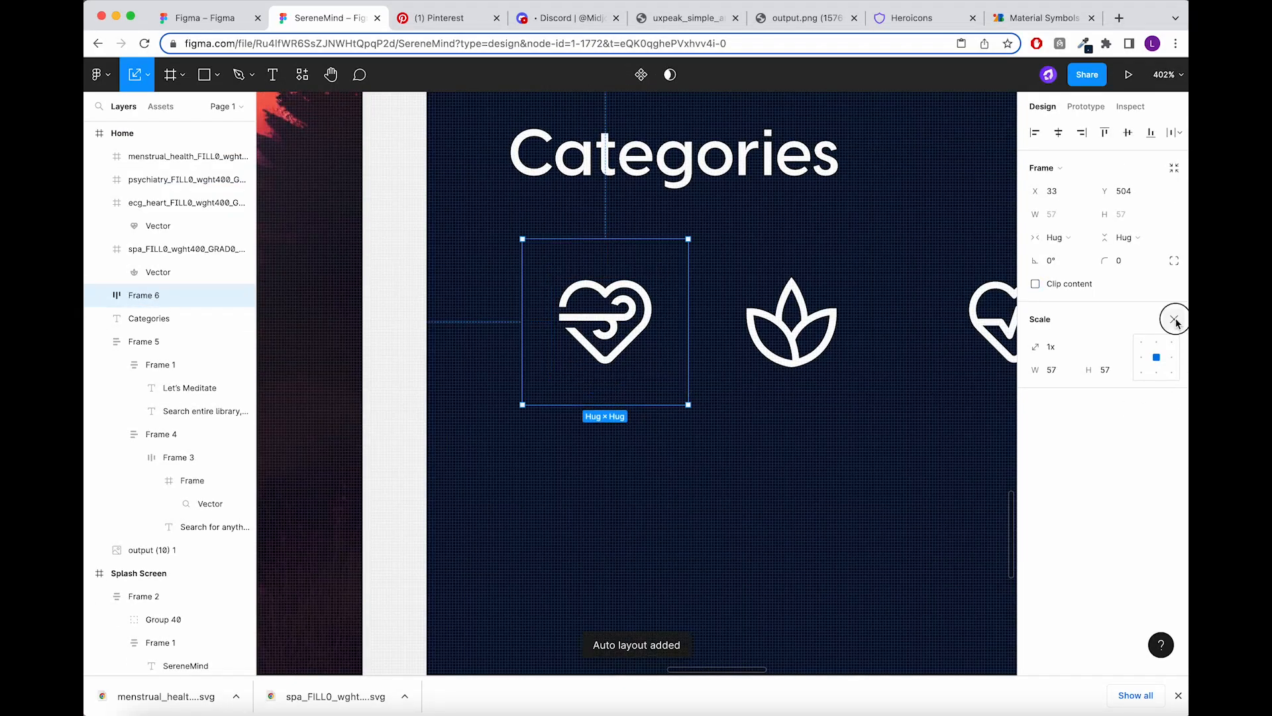
pyautogui.click(1175, 321)
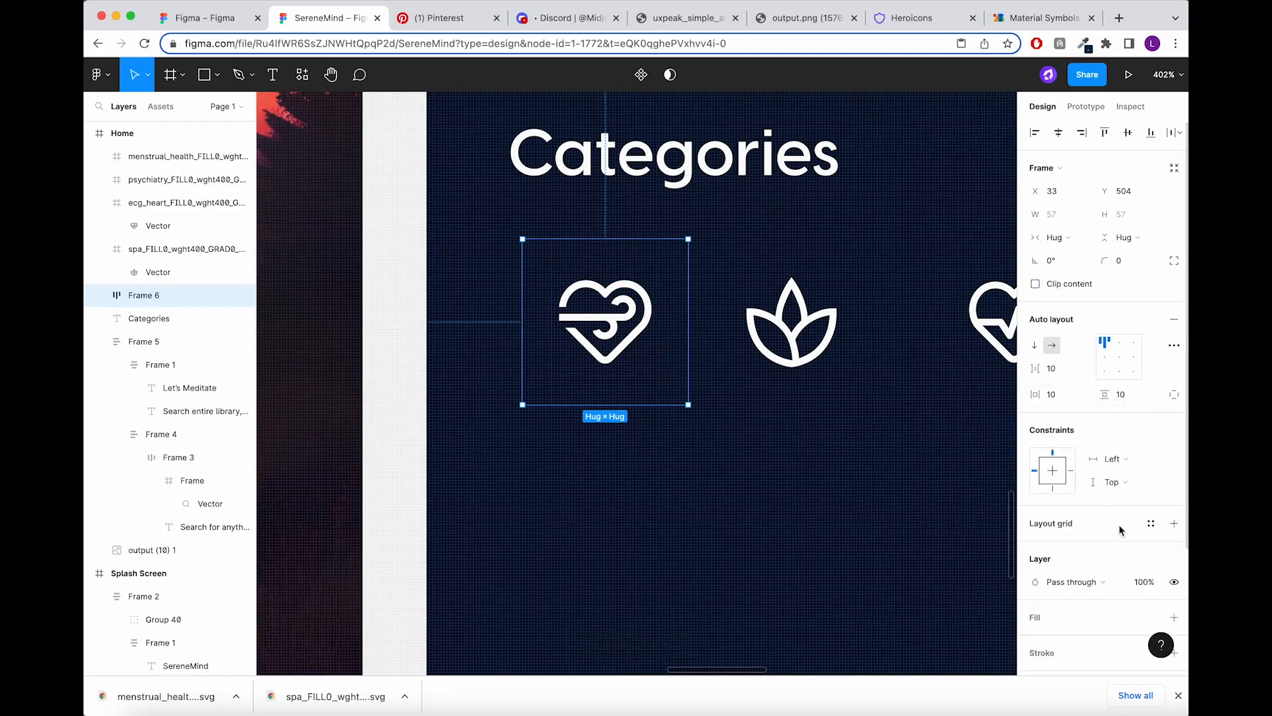
# Fill the relax icon's frame with the search field's color 2C2345 and round its corners to 8.
pyautogui.click(1173, 617)
pyautogui.scroll(-2, 1127, 583)
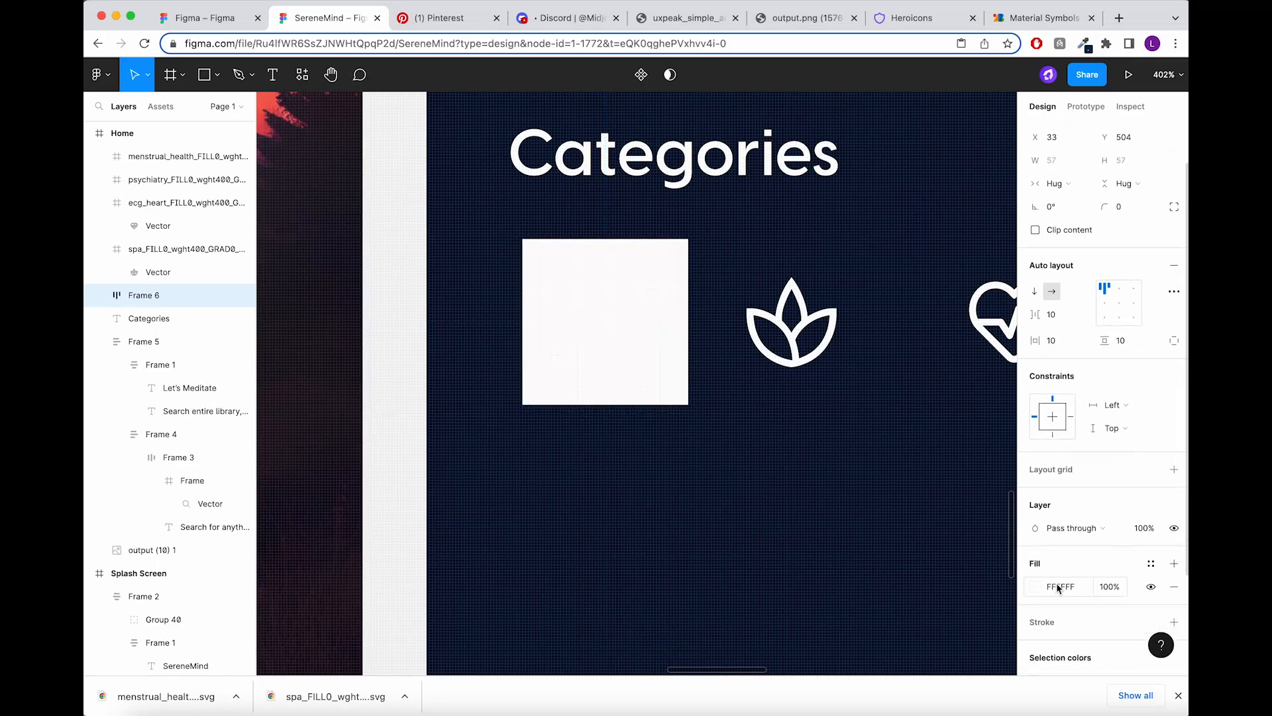
pyautogui.click(1036, 586)
pyautogui.click(864, 520)
pyautogui.scroll(-8, 555, 488)
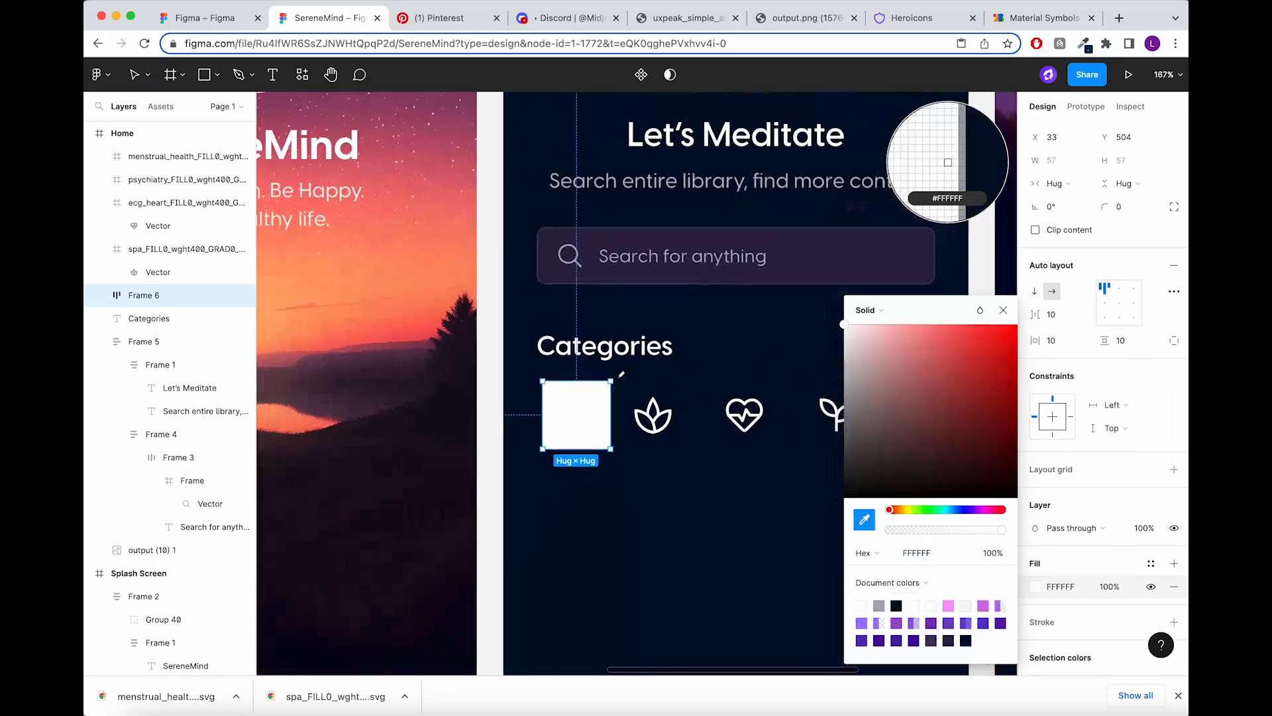
pyautogui.click(754, 259)
pyautogui.press('Escape')
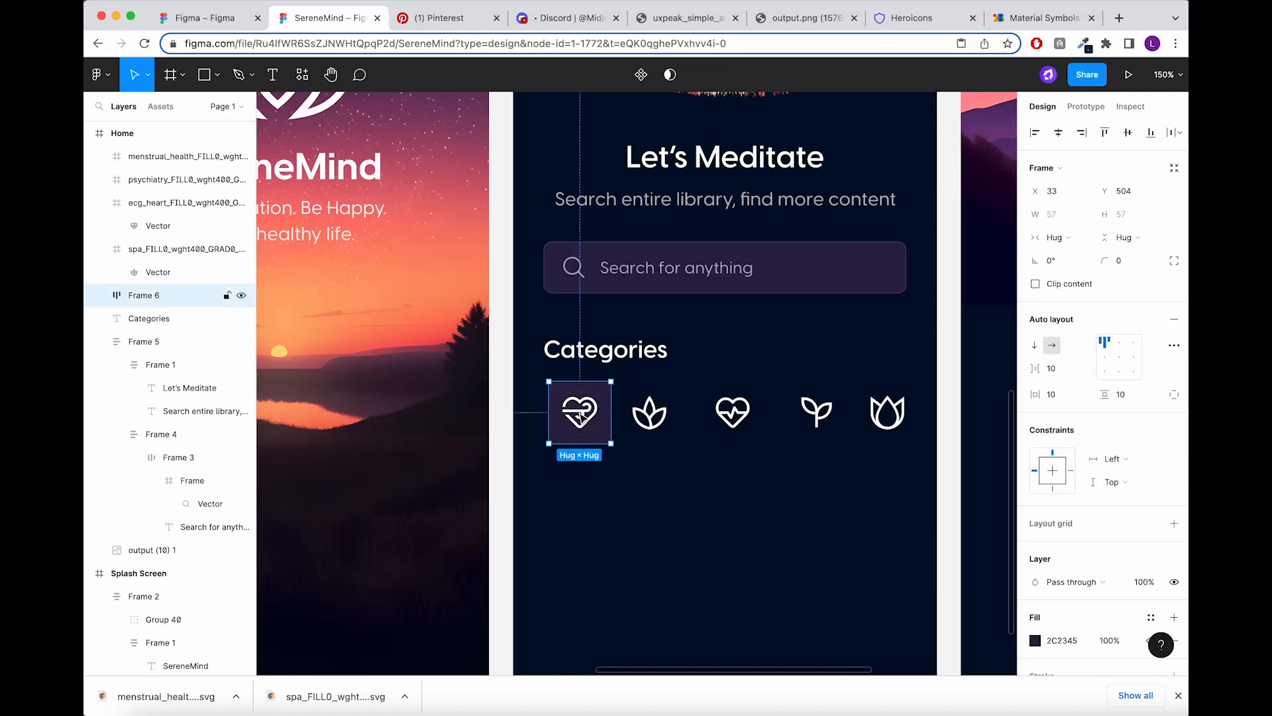
pyautogui.scroll(5, 580, 414)
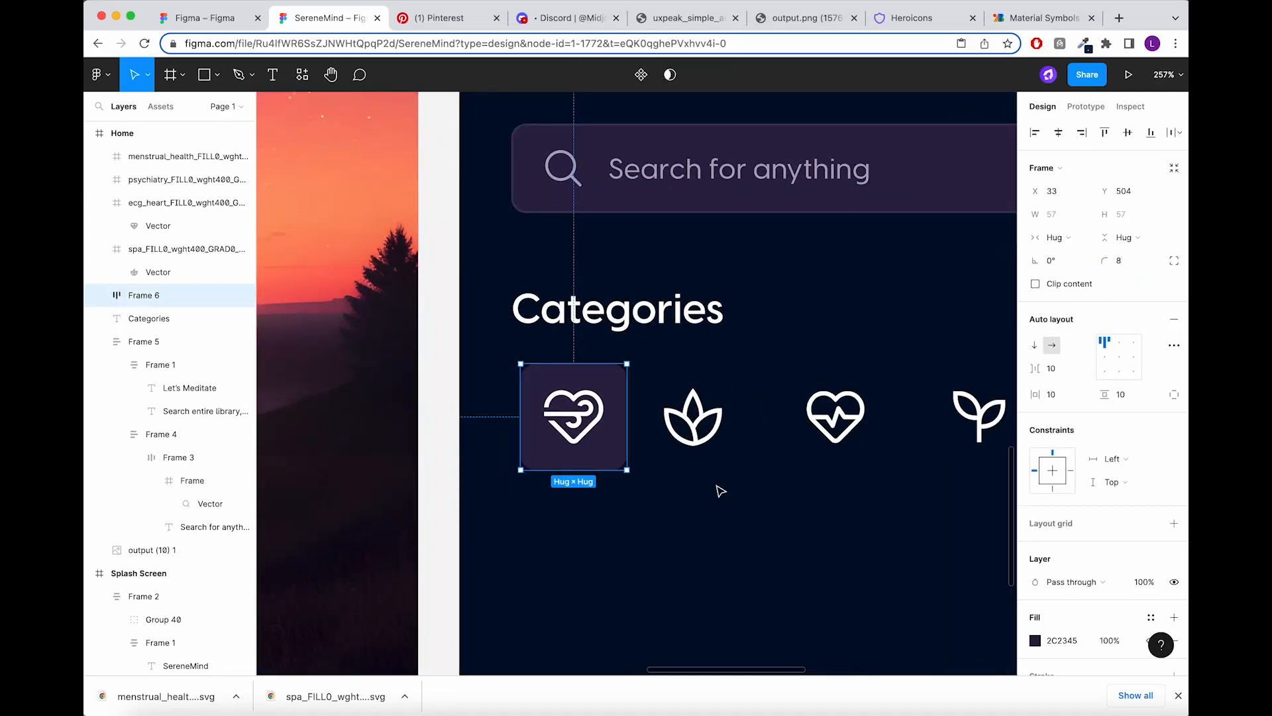
# Move the four loose icons below the category row and duplicate the relax tile across to make five tiles.
pyautogui.click(563, 540)
pyautogui.scroll(-3, 563, 540)
pyautogui.scroll(-5, 563, 540)
pyautogui.moveTo(836, 511); pyautogui.dragTo(649, 531)
pyautogui.click(578, 481)
pyautogui.moveTo(579, 482); pyautogui.dragTo(643, 484)
pyautogui.moveTo(643, 484); pyautogui.dragTo(707, 484)
pyautogui.moveTo(707, 484); pyautogui.dragTo(822, 486)
# Replace the heart icon in the second category tile with the spa leaf icon.
pyautogui.scroll(4, 632, 529)
pyautogui.click(633, 528)
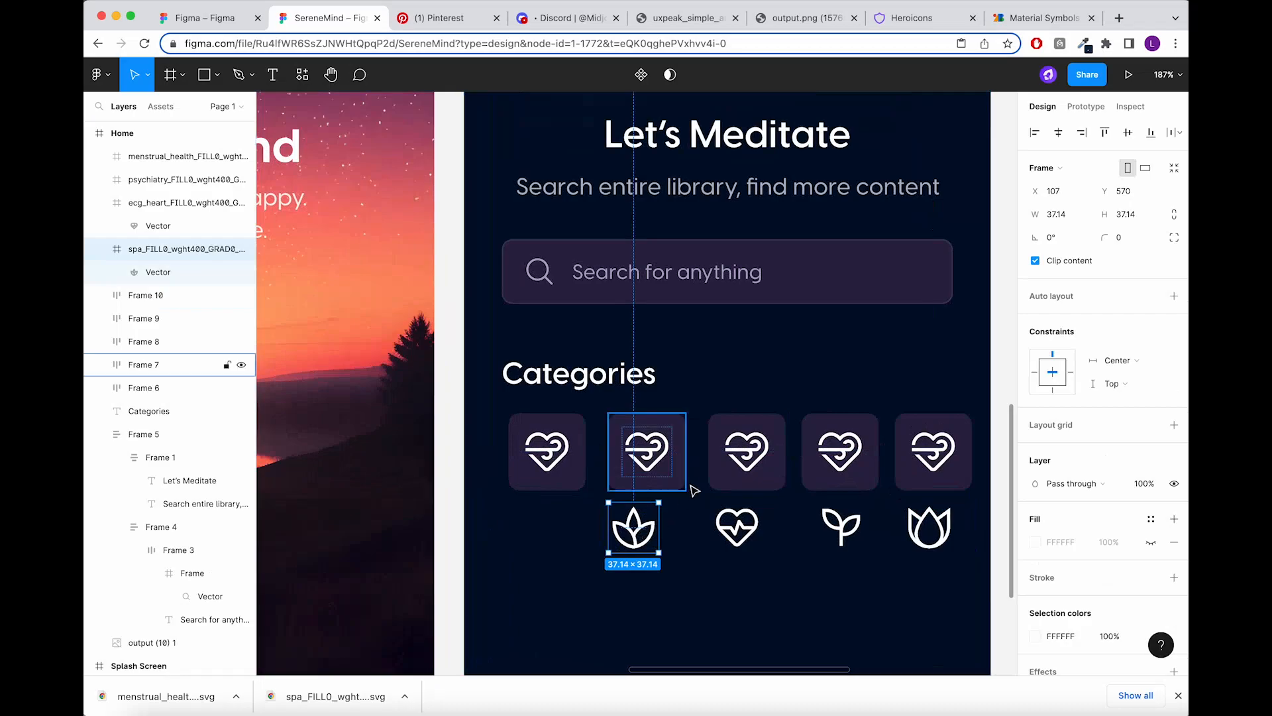
pyautogui.click(642, 481)
pyautogui.rightClick(646, 454)
pyautogui.click(706, 264)
# Replace the heart icons in the third and fourth category tiles with the heartbeat icon and the sprout icon.
pyautogui.scroll(3, 645, 449)
pyautogui.click(782, 562)
pyautogui.rightClick(787, 451)
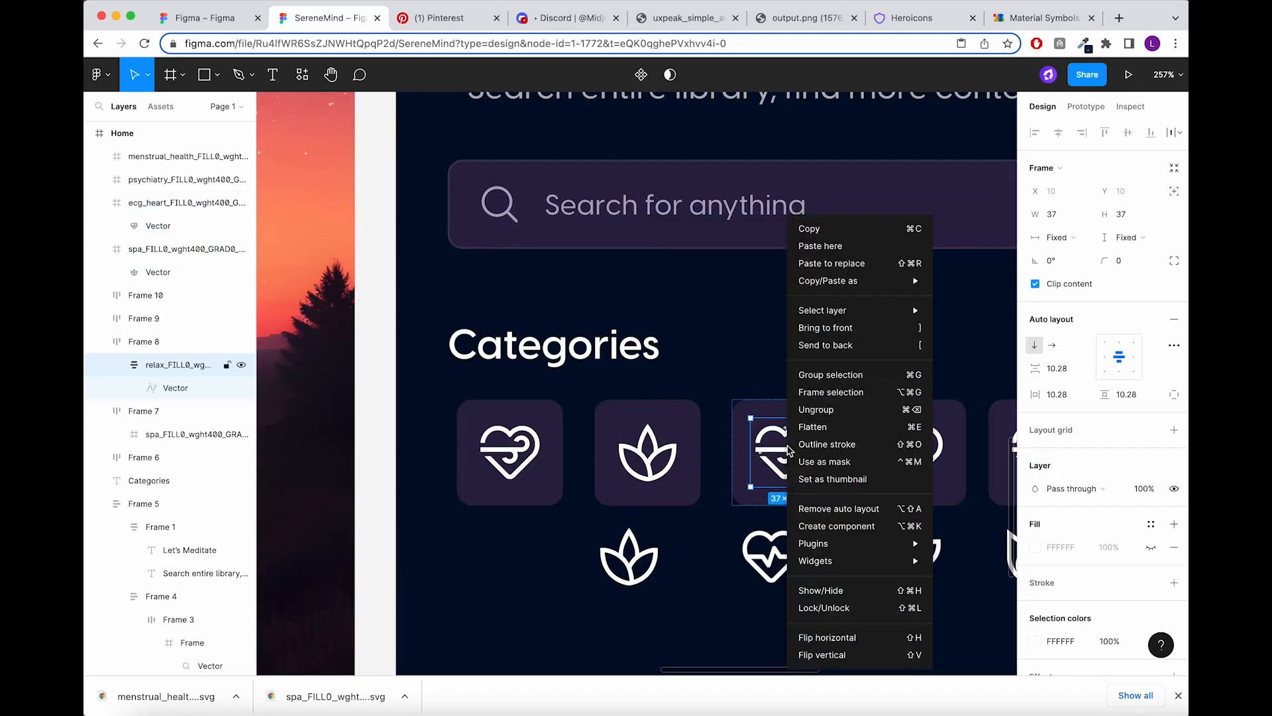
pyautogui.click(832, 264)
pyautogui.scroll(-5, 588, 455)
pyautogui.scroll(5, 733, 502)
pyautogui.click(757, 506)
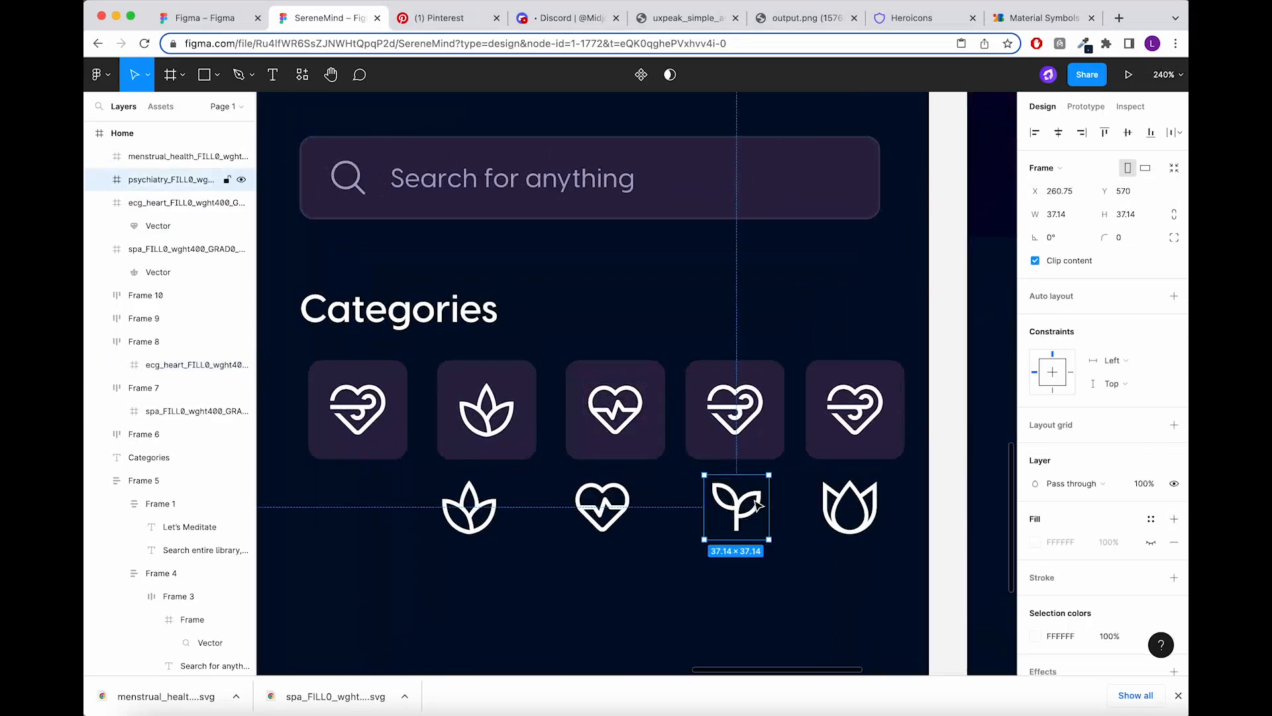
pyautogui.click(740, 431)
pyautogui.rightClick(737, 427)
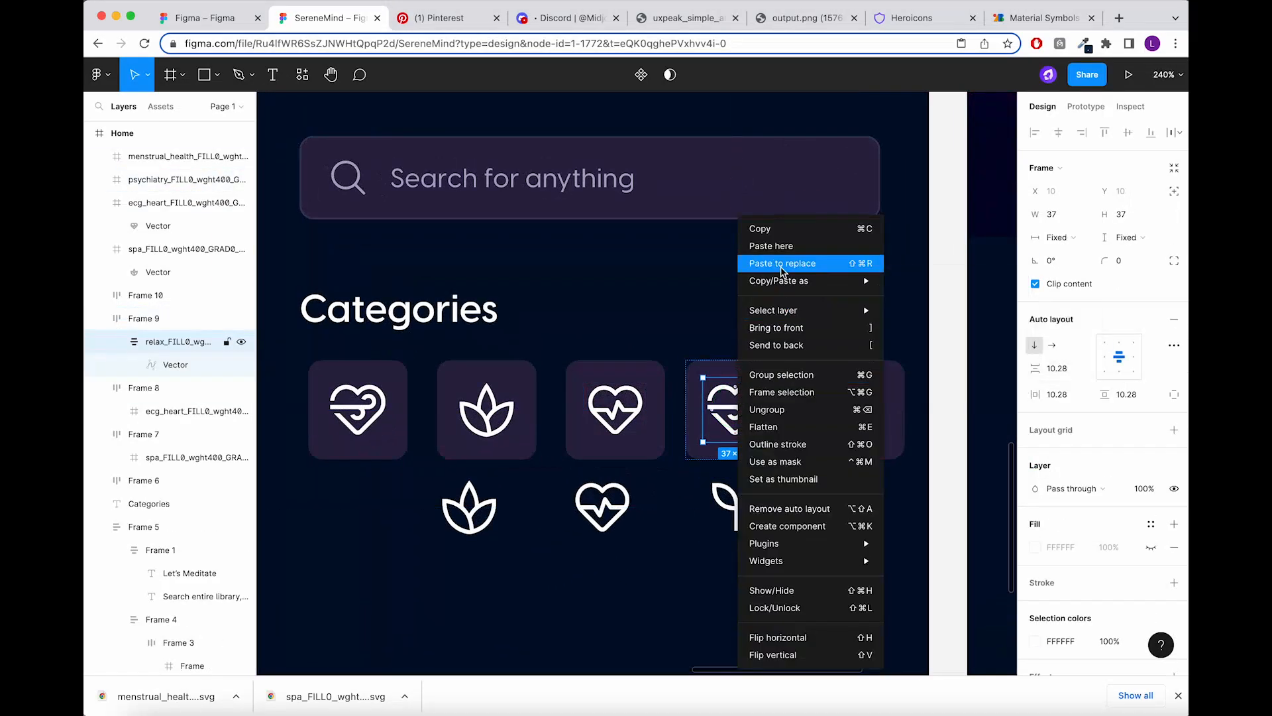
pyautogui.click(829, 261)
# Replace the icon in the fifth category tile with the tulip icon and delete the loose icons below the row.
pyautogui.click(850, 507)
pyautogui.rightClick(858, 411)
pyautogui.moveTo(896, 309)
pyautogui.click(904, 263)
pyautogui.scroll(-3, 824, 435)
pyautogui.moveTo(872, 460); pyautogui.dragTo(596, 416)
pyautogui.press('Delete')
# Recolor the white icons in all five category tiles to a muted light purple like the search field's text.
pyautogui.scroll(1, 610, 504)
pyautogui.scroll(3, 535, 395)
pyautogui.click(535, 397)
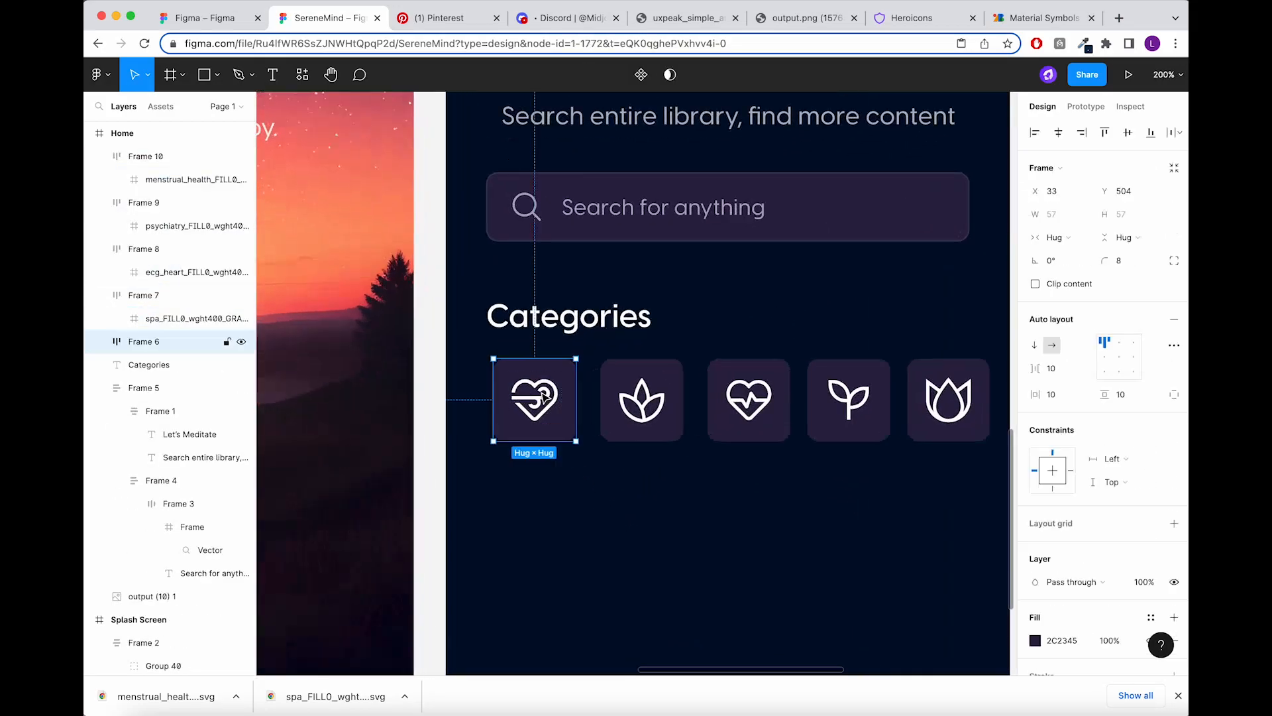
pyautogui.keyDown('shift'); pyautogui.click(641, 400); pyautogui.keyUp('shift')
pyautogui.keyDown('shift'); pyautogui.click(749, 399); pyautogui.keyUp('shift')
pyautogui.keyDown('shift'); pyautogui.click(849, 399); pyautogui.keyUp('shift')
pyautogui.keyDown('shift'); pyautogui.click(948, 399); pyautogui.keyUp('shift')
pyautogui.scroll(-5, 1094, 530)
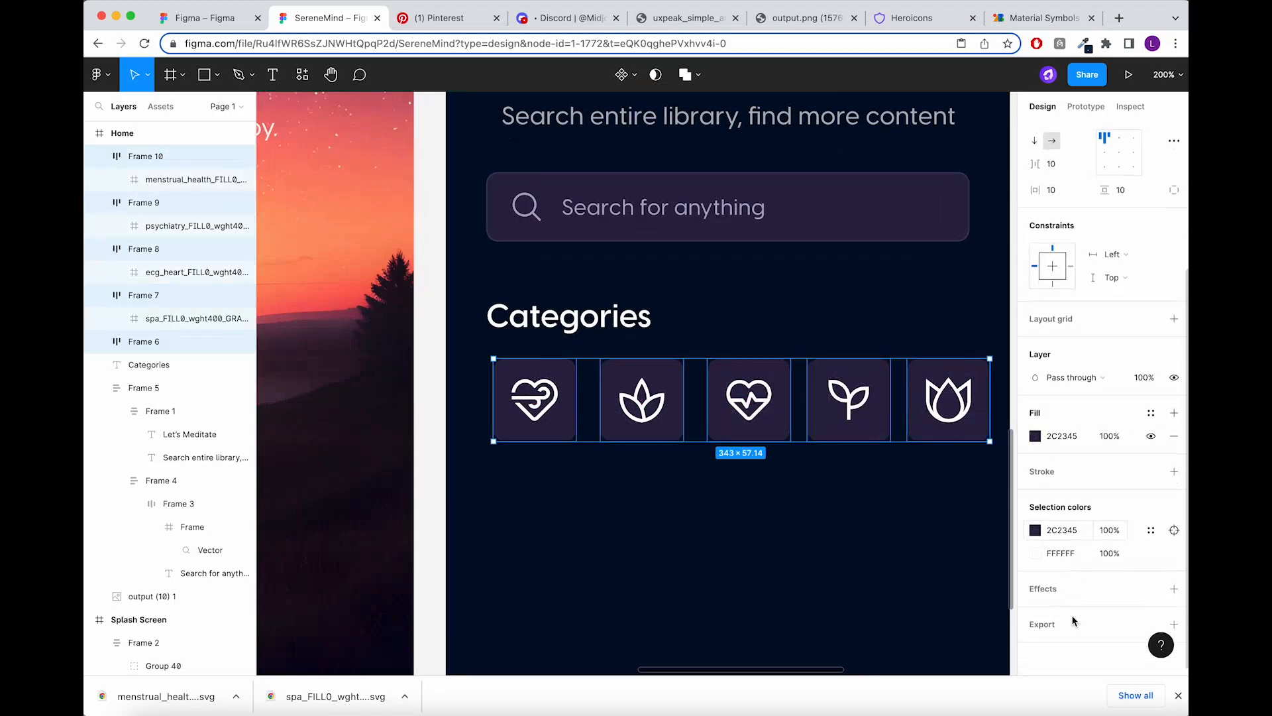
pyautogui.click(1036, 550)
pyautogui.click(865, 520)
pyautogui.click(936, 209)
pyautogui.moveTo(928, 448); pyautogui.dragTo(871, 355)
pyautogui.click(659, 545)
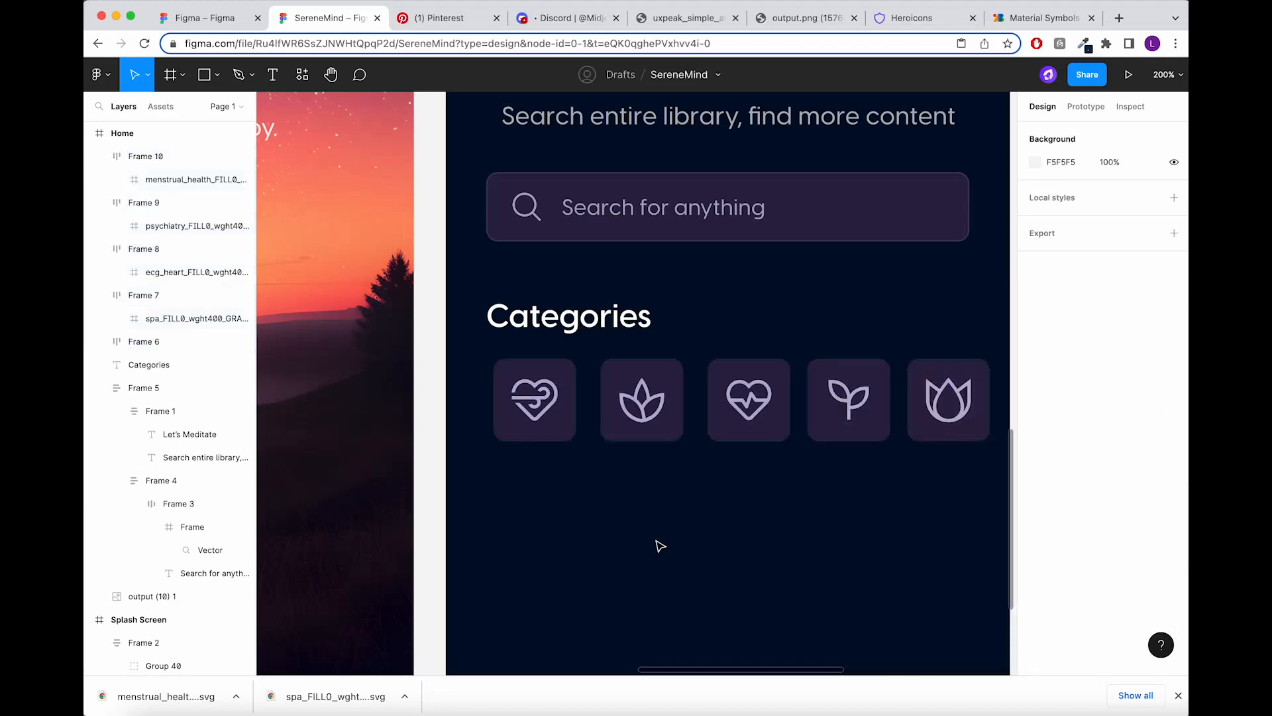
# Wrap the five category tiles in a horizontal auto layout with 16 spacing and align its left edge with the Categories heading.
pyautogui.hotkey('shift', '1')
pyautogui.scroll(5, 778, 507)
pyautogui.moveTo(789, 493); pyautogui.dragTo(507, 459)
pyautogui.hotkey('shift', 'a')
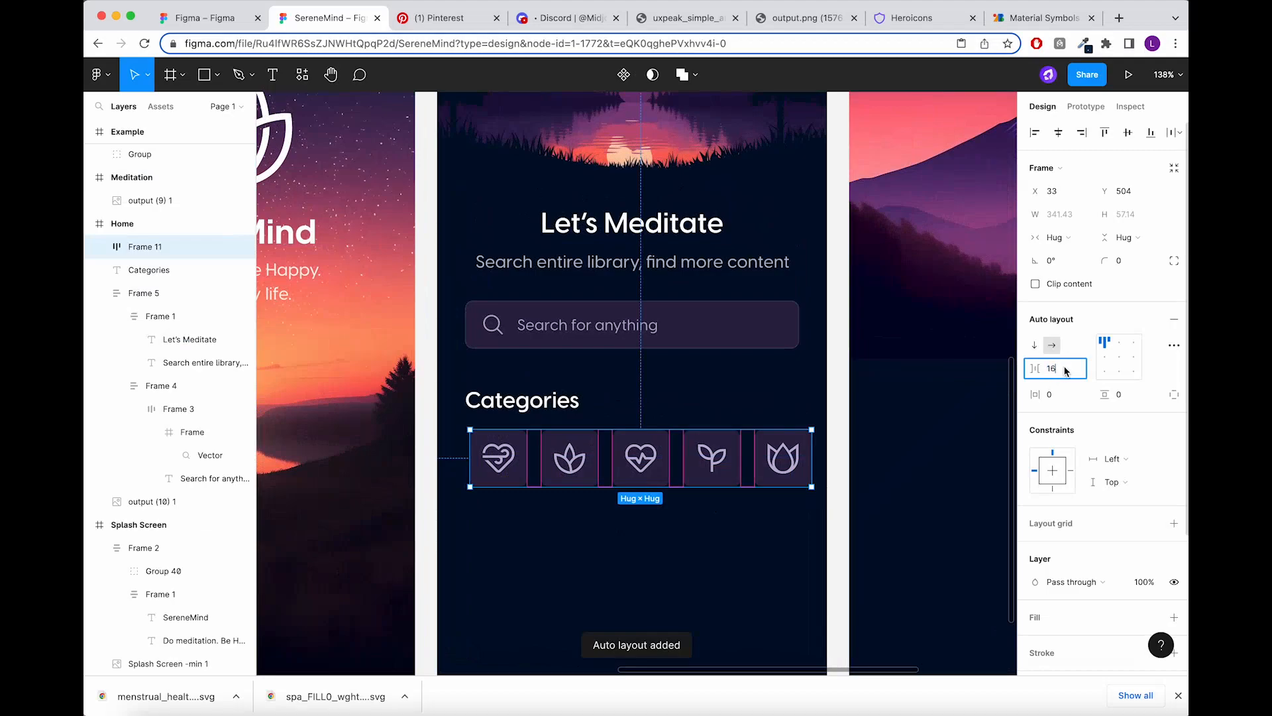
pyautogui.press('Return')
pyautogui.moveTo(520, 463); pyautogui.dragTo(516, 460)
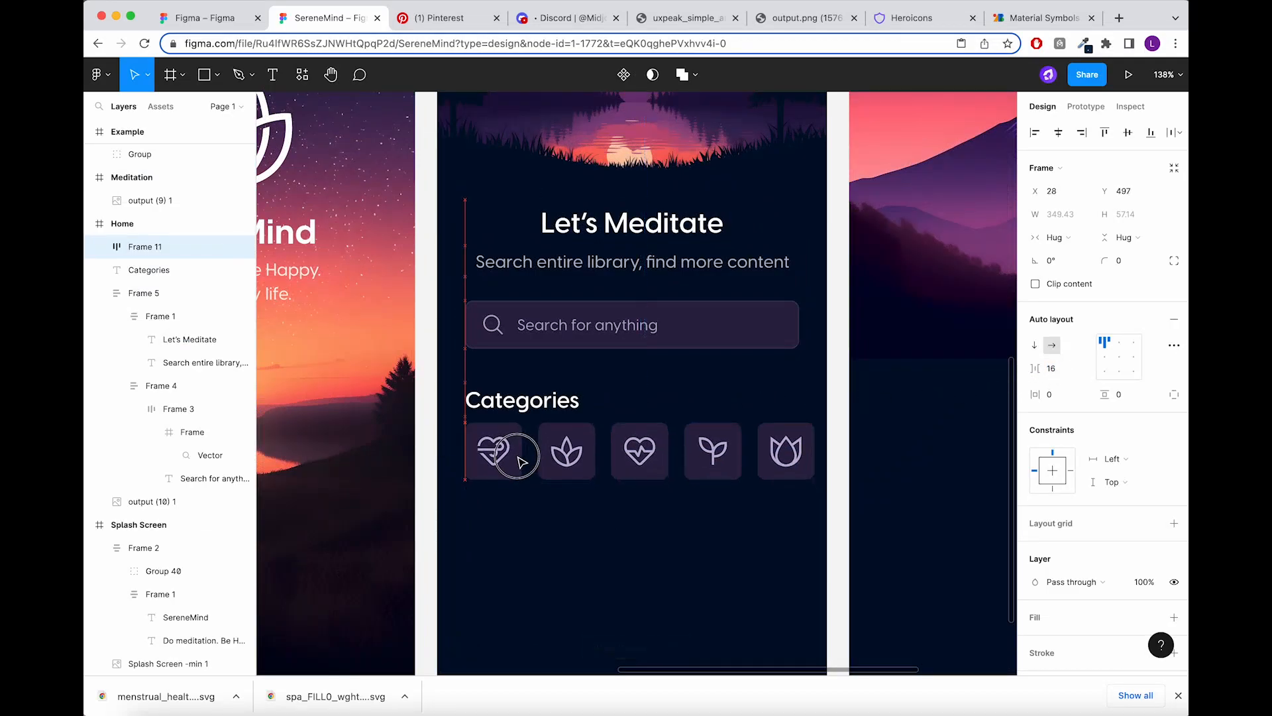
# Ungroup the row of category tiles so that each tile is separate.
pyautogui.scroll(3, 656, 457)
pyautogui.click(659, 443)
pyautogui.click(611, 373)
pyautogui.rightClick(611, 373)
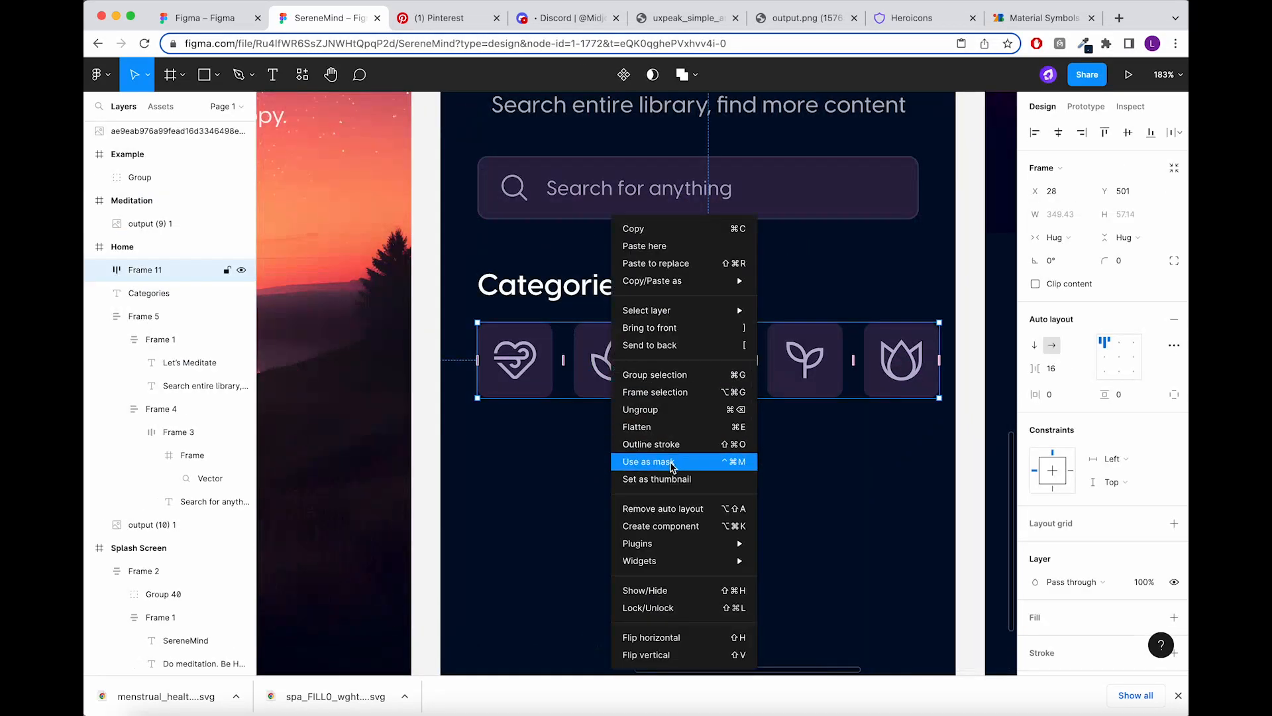
pyautogui.click(655, 408)
pyautogui.click(536, 392)
pyautogui.scroll(3, 537, 393)
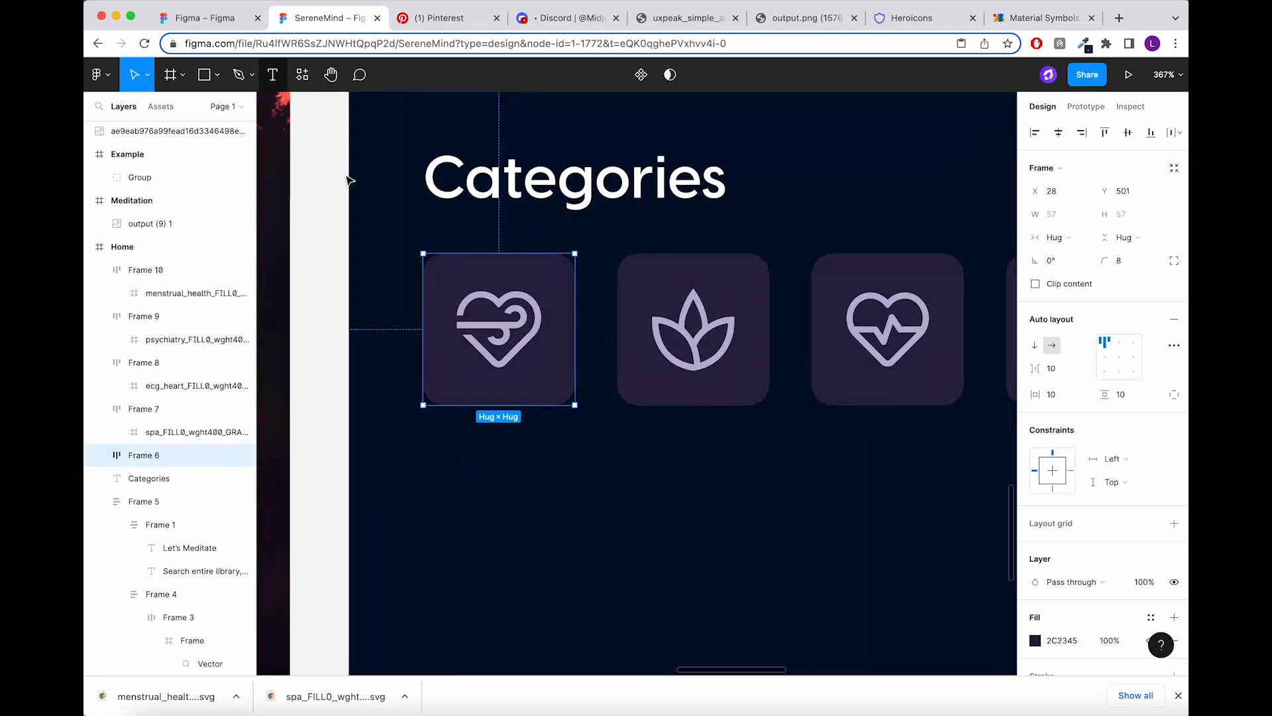
pyautogui.click(315, 130)
# Add the text label Calmness below the first category tile at font size 12.
pyautogui.scroll(-5, 540, 439)
pyautogui.scroll(2, 555, 443)
pyautogui.scroll(1, 550, 439)
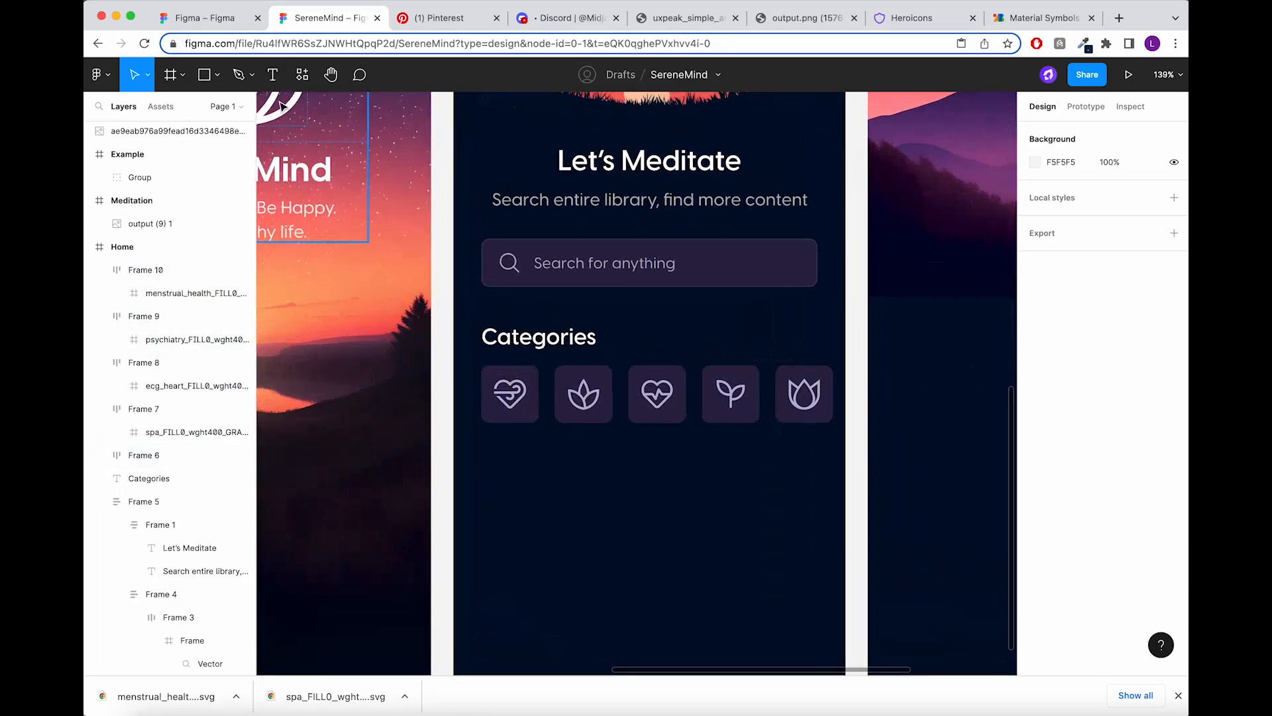
pyautogui.press('t')
pyautogui.scroll(5, 526, 444)
pyautogui.click(517, 421)
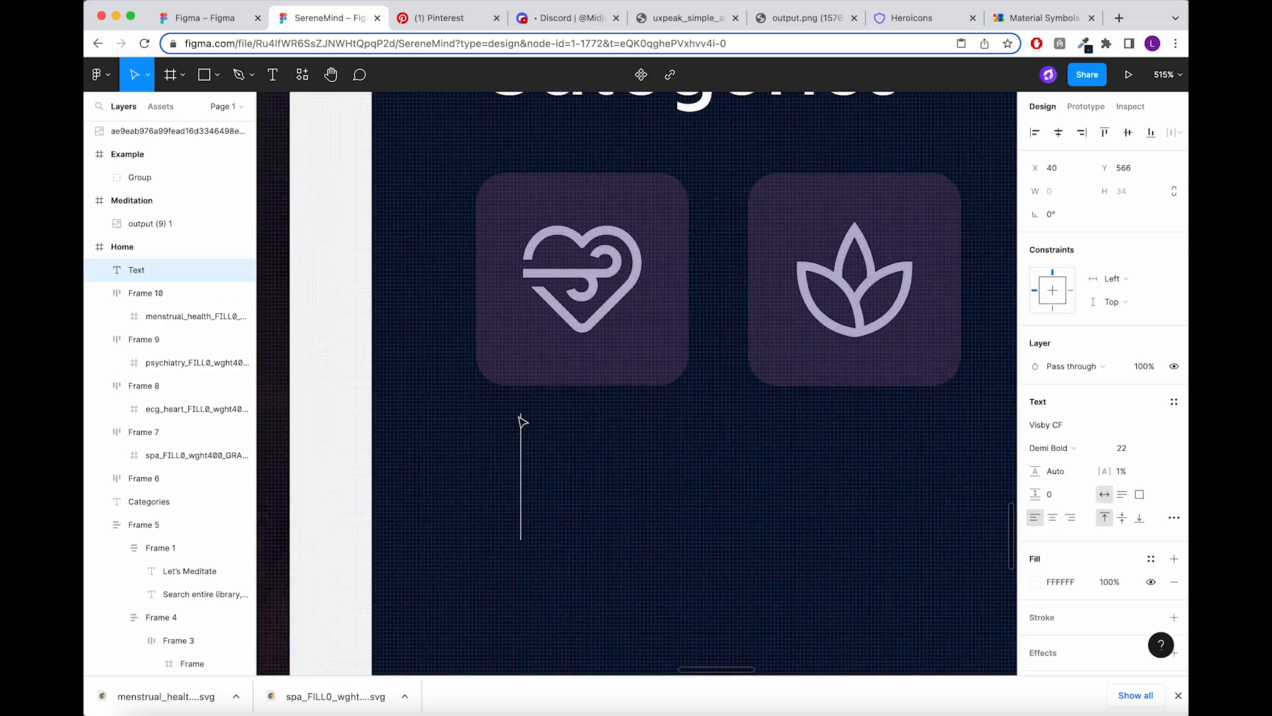
pyautogui.write('Calmness')
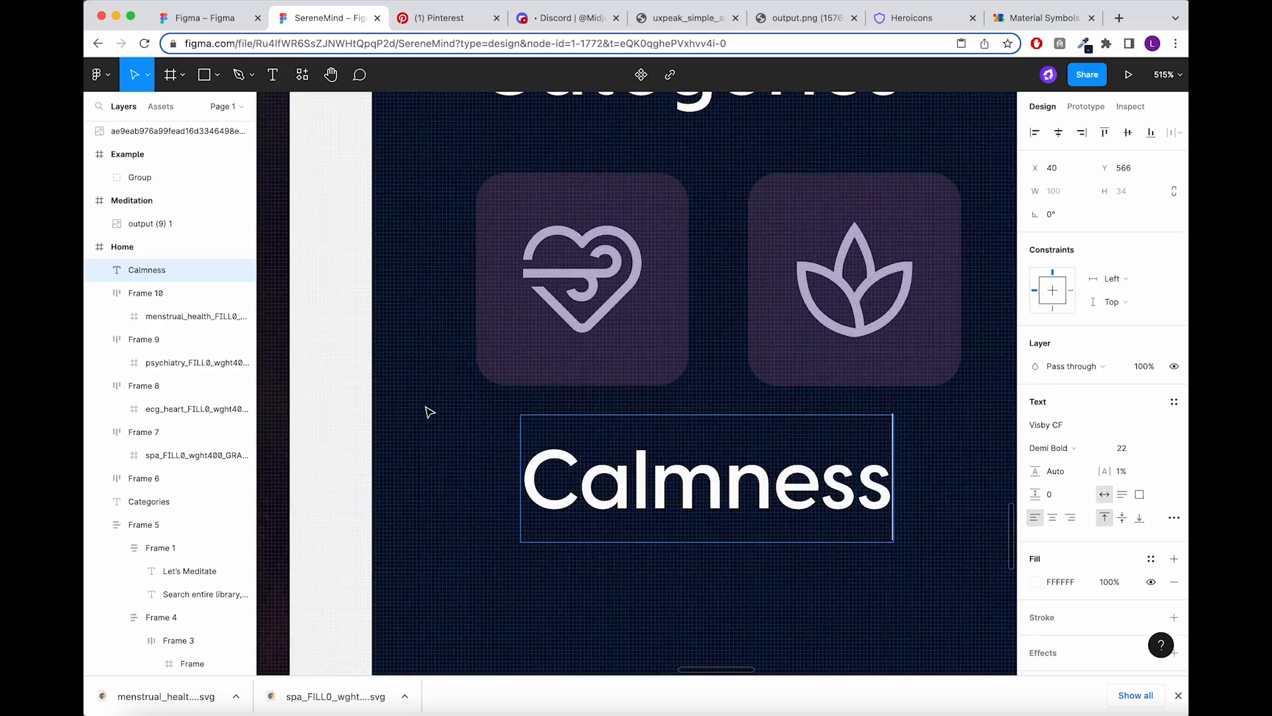
pyautogui.press('Escape')
pyautogui.scroll(-2, 435, 421)
pyautogui.write('12')
pyautogui.press('Return')
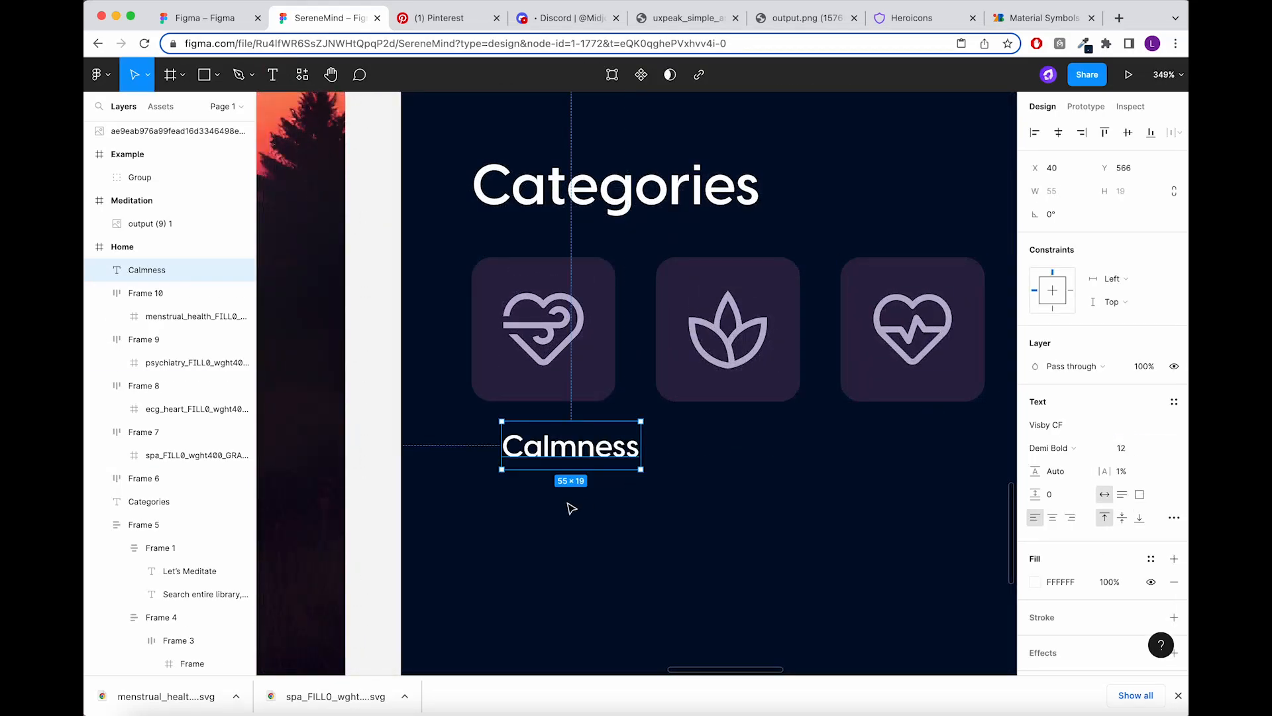
# Move the Calmness label directly under the first tile and wrap both in a vertical auto layout with 4 spacing.
pyautogui.moveTo(568, 456); pyautogui.dragTo(541, 451)
pyautogui.keyDown('shift'); pyautogui.click(548, 363); pyautogui.keyUp('shift')
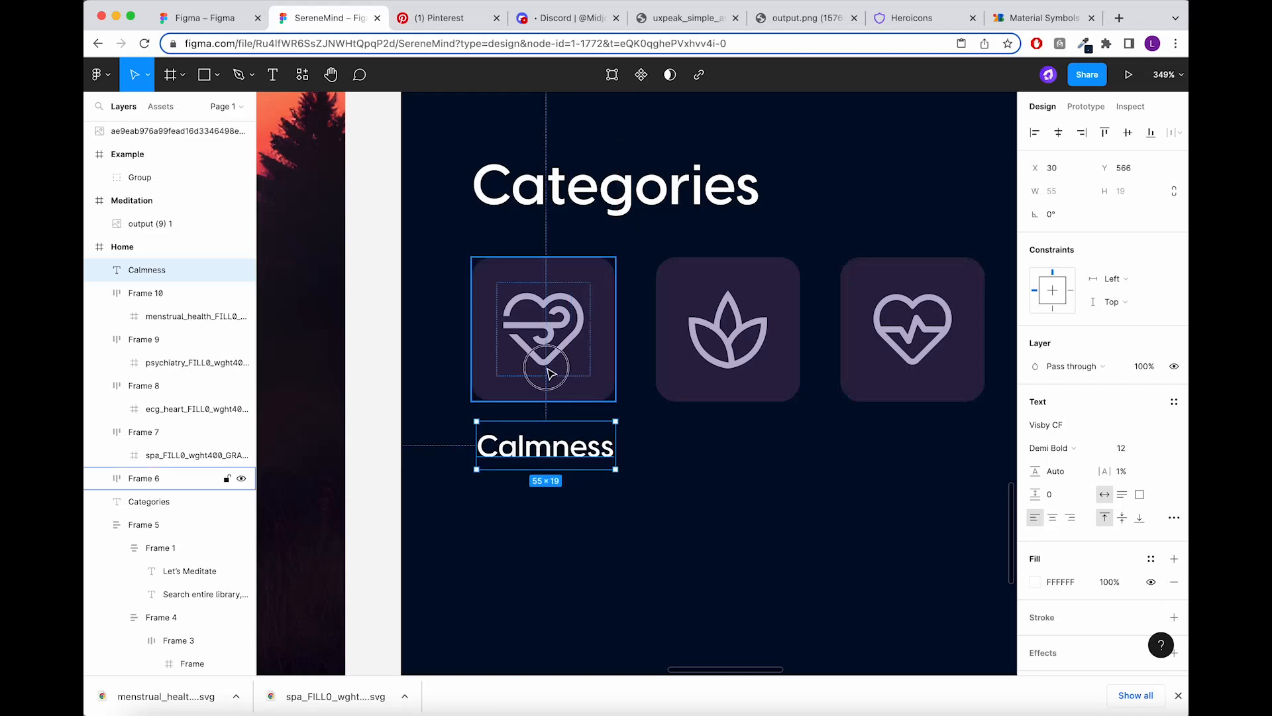
pyautogui.hotkey('shift', 'a')
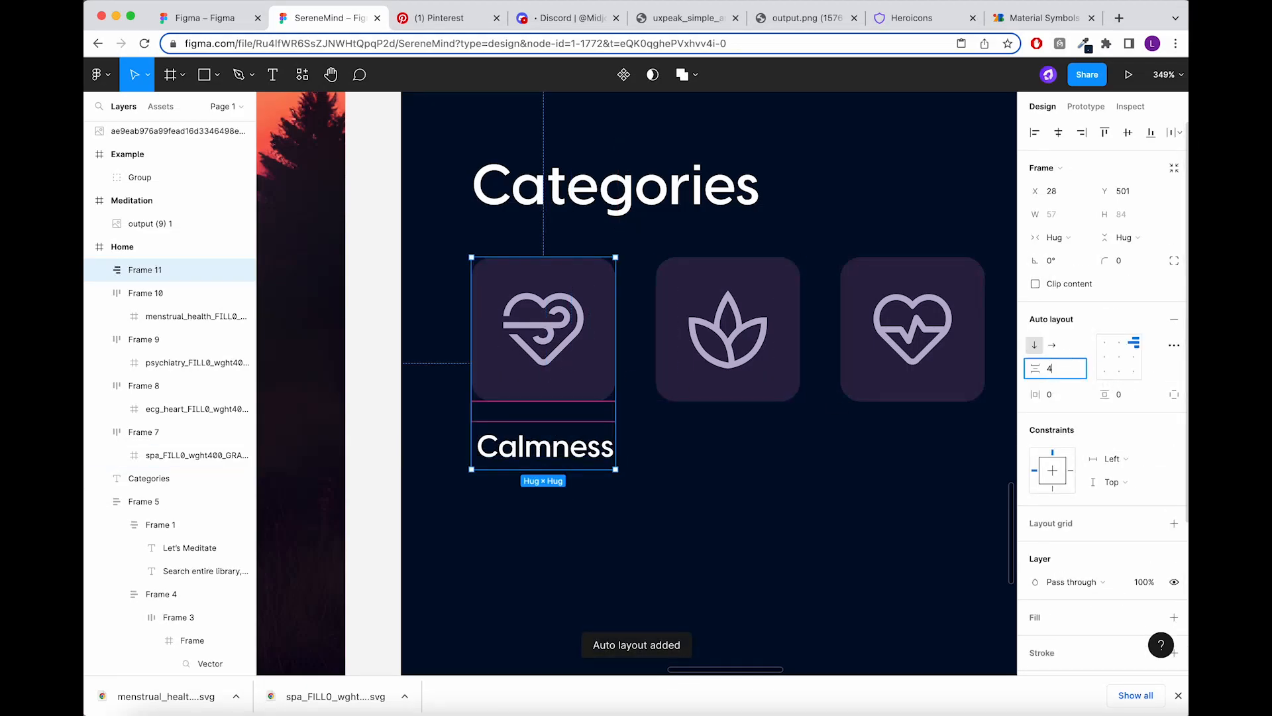
pyautogui.press('Return')
# Set the Calmness label's opacity to 80% and center-align the contents of the first tile's auto layout.
pyautogui.doubleClick(556, 437)
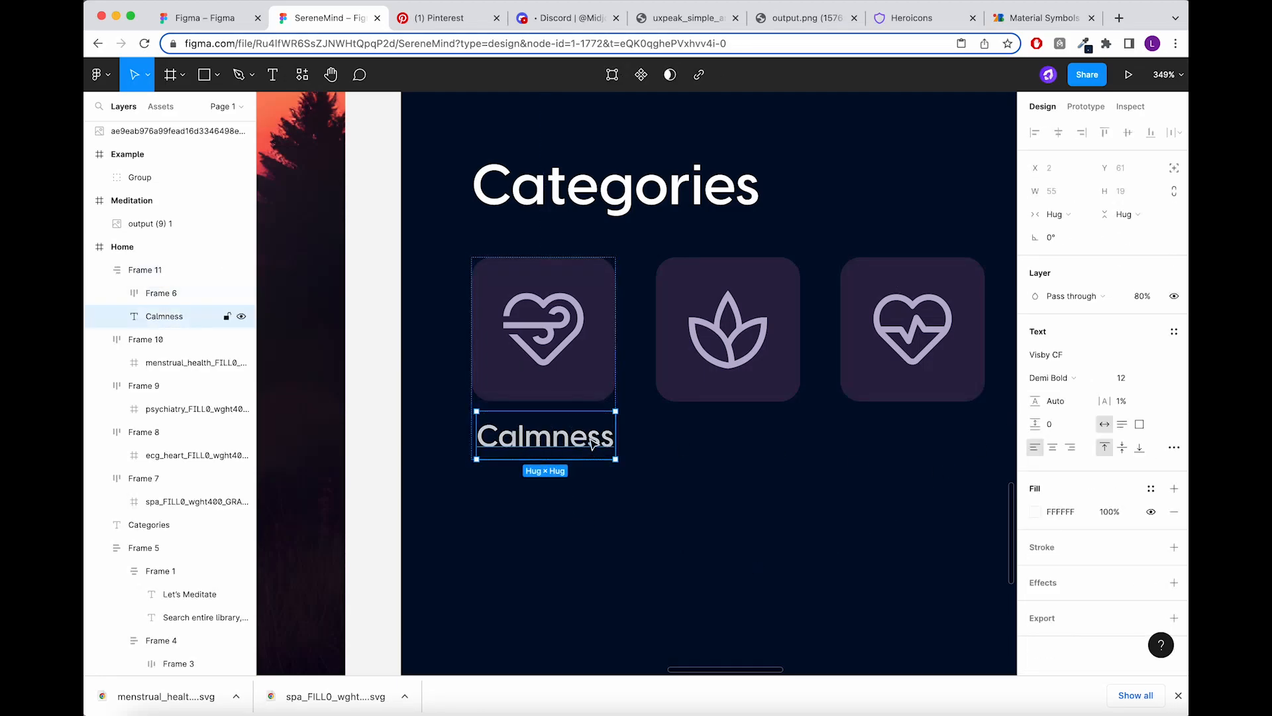
pyautogui.click(605, 393)
pyautogui.click(668, 480)
pyautogui.click(600, 421)
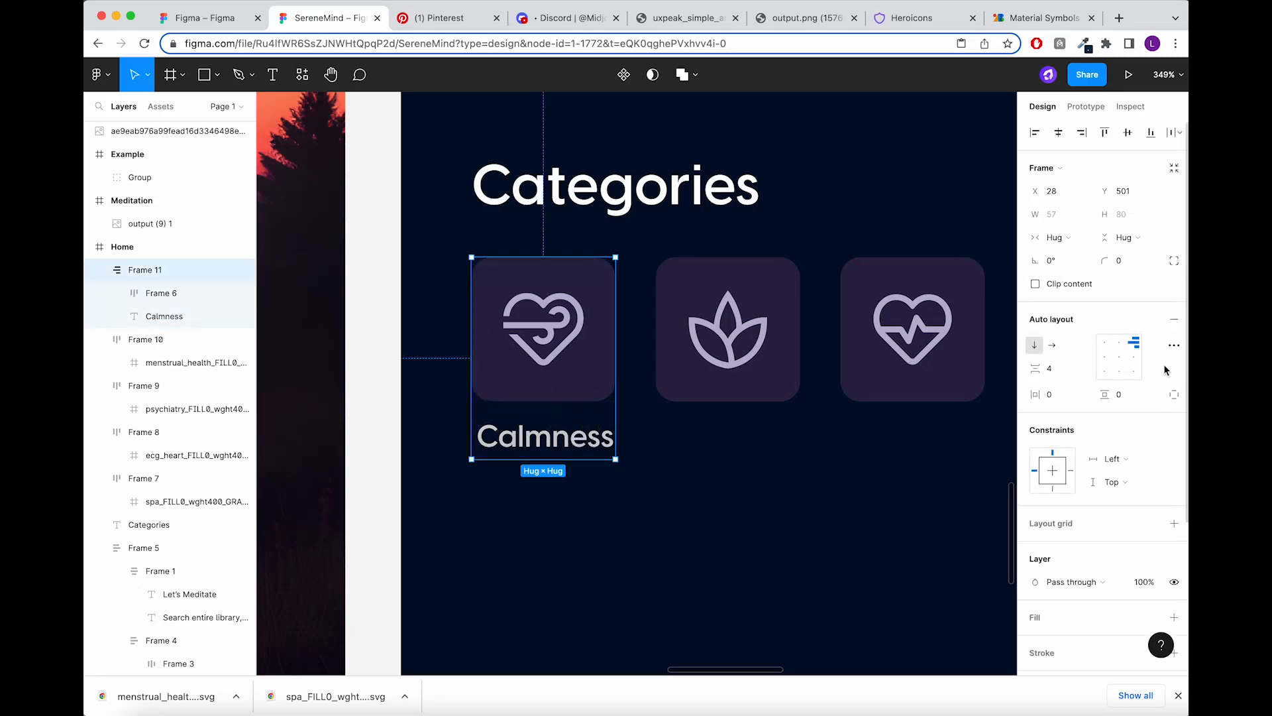
pyautogui.click(598, 447)
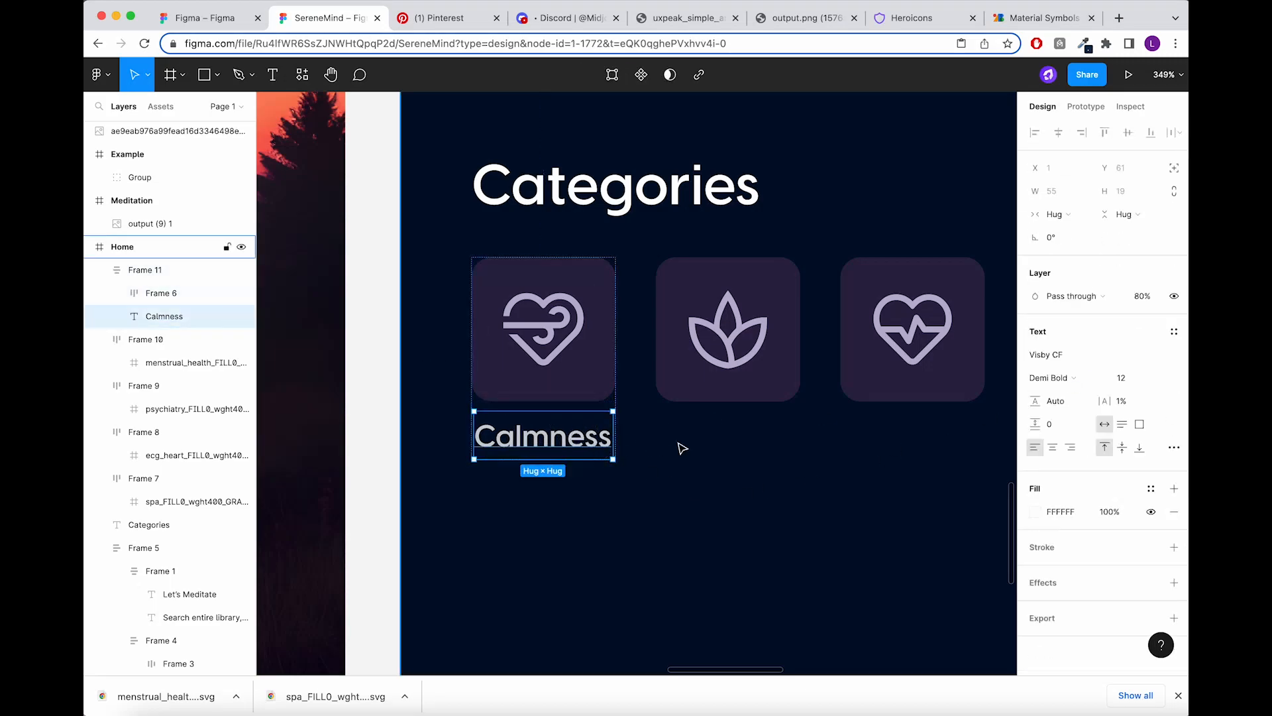
pyautogui.click(779, 440)
# Duplicate the Calmness label under the second and third category tiles and wrap each tile with its label in auto layout.
pyautogui.keyDown('super'); pyautogui.click(544, 438); pyautogui.keyUp('super')
pyautogui.press('super+d')
pyautogui.moveTo(572, 494); pyautogui.dragTo(925, 441)
pyautogui.keyDown('shift'); pyautogui.click(750, 391); pyautogui.keyUp('shift')
pyautogui.hotkey('shift', 'a')
pyautogui.click(727, 437)
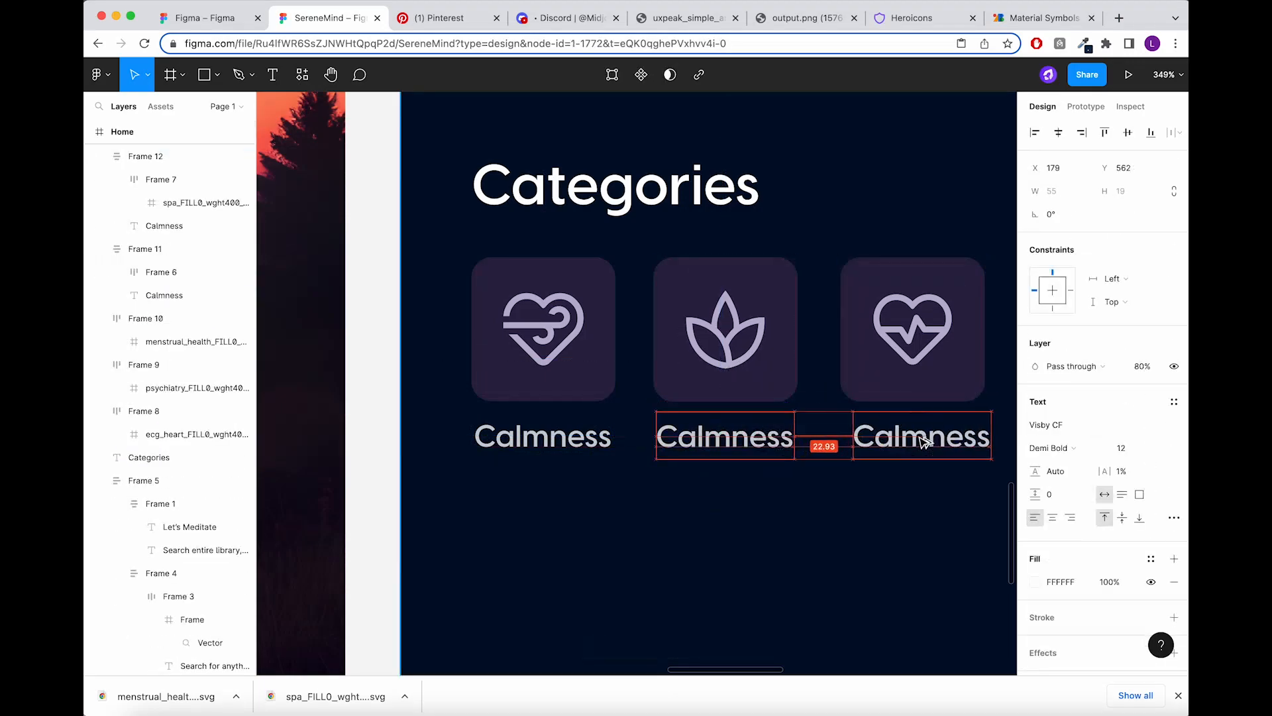
pyautogui.keyDown('shift'); pyautogui.click(913, 332); pyautogui.keyUp('shift')
pyautogui.hotkey('shift', 'a')
# Duplicate the Calmness label under the fourth and fifth category tiles and wrap each tile with its label in auto layout.
pyautogui.scroll(-5, 946, 477)
pyautogui.scroll(4, 663, 457)
pyautogui.moveTo(663, 457); pyautogui.dragTo(937, 454)
pyautogui.keyDown('shift'); pyautogui.click(805, 406); pyautogui.keyUp('shift')
pyautogui.hotkey('shift', 'a')
pyautogui.keyDown('shift'); pyautogui.click(944, 412); pyautogui.keyUp('shift')
pyautogui.hotkey('shift', 'a')
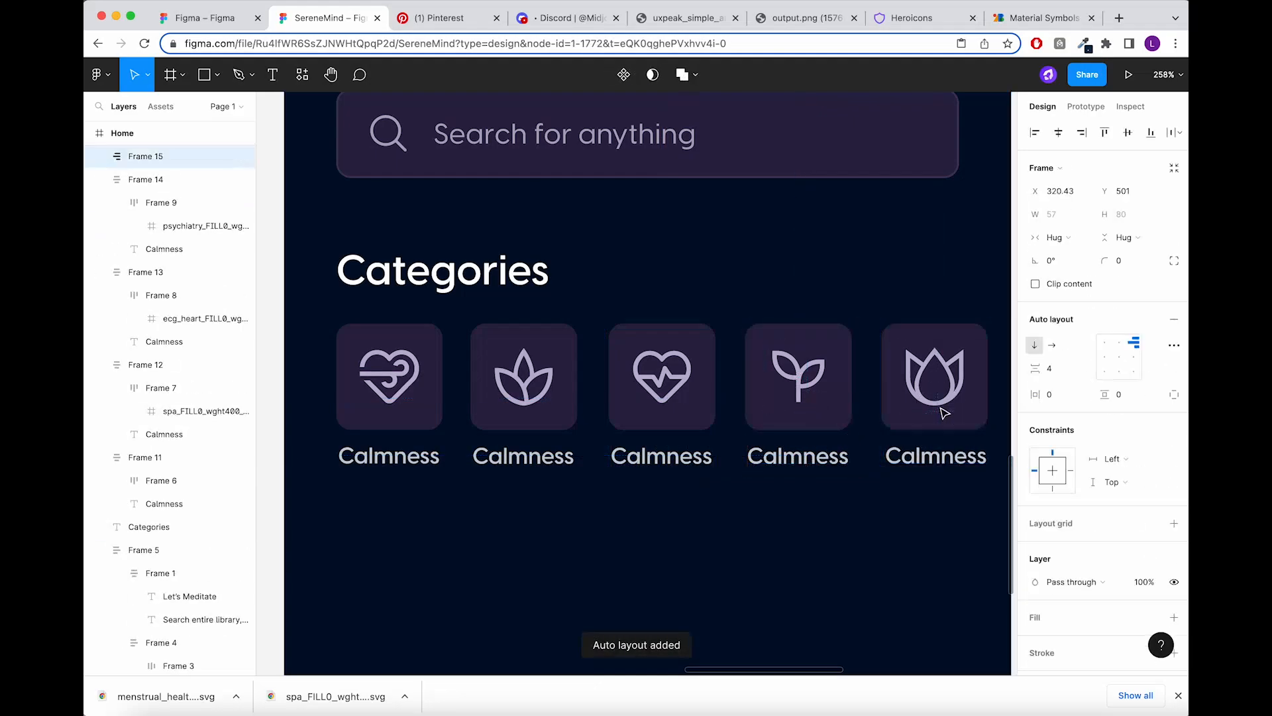
# Center-align the tile and label inside the fifth category's auto layout frame.
pyautogui.click(687, 464)
pyautogui.click(901, 417)
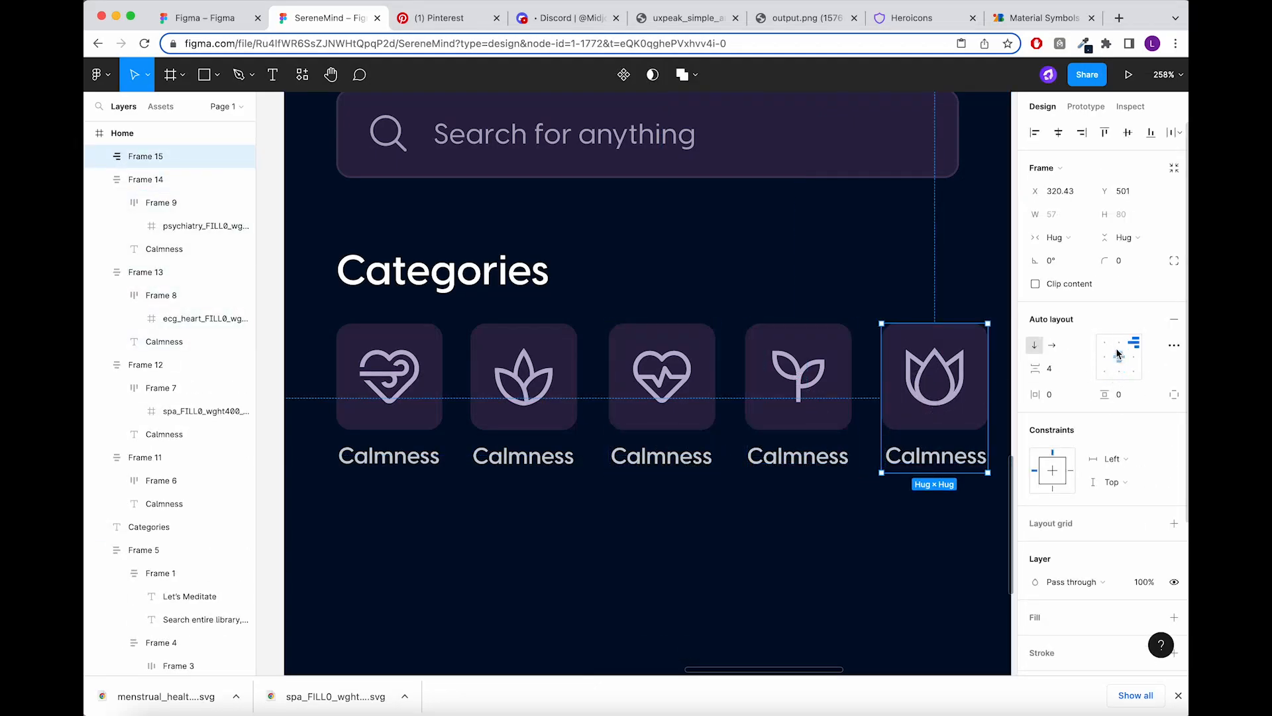
pyautogui.click(199, 18)
pyautogui.click(328, 18)
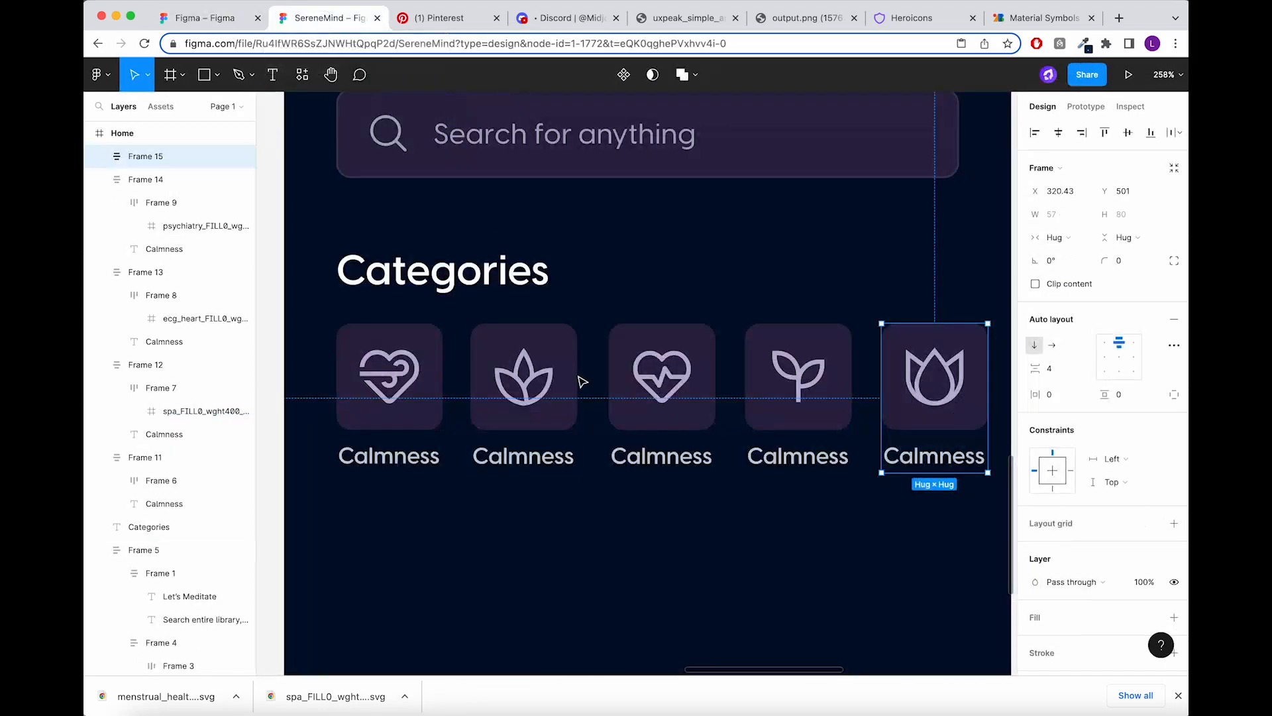
# Change the labels of the second to fifth category tiles to Clarity, Health, Happiness and Fertility.
pyautogui.doubleClick(532, 456)
pyautogui.doubleClick(532, 456)
pyautogui.write('Clarity')
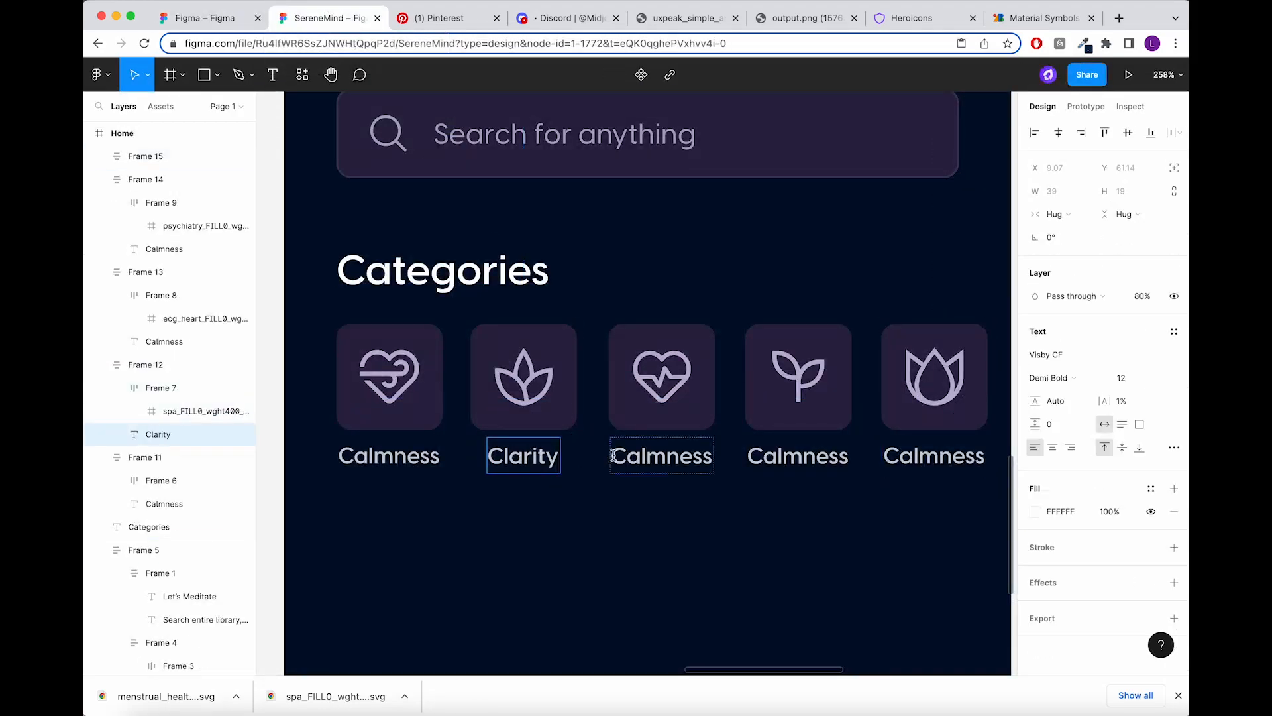
pyautogui.doubleClick(611, 455)
pyautogui.write('H')
pyautogui.doubleClick(798, 456)
pyautogui.write('Happiness')
pyautogui.doubleClick(936, 455)
pyautogui.write('Fertil')
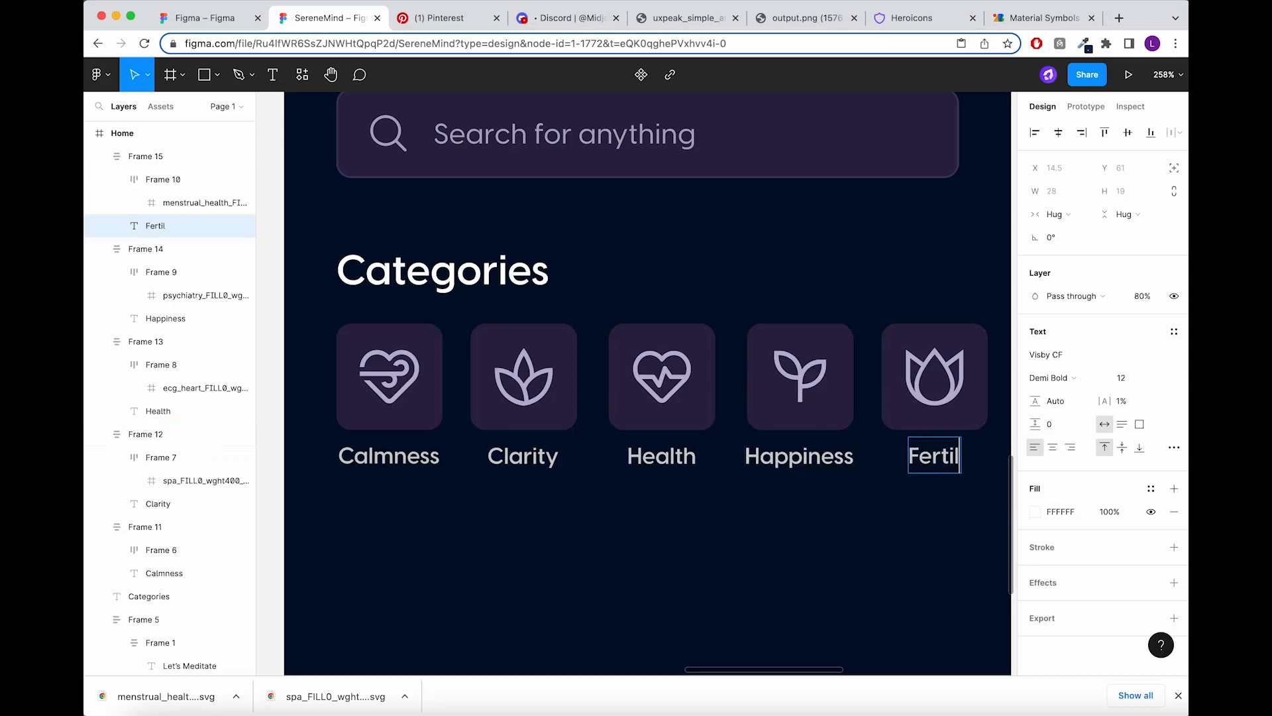
pyautogui.press('Escape')
pyautogui.press('Escape')
# Wrap the five labelled category tiles in one horizontal auto layout with 16 spacing.
pyautogui.scroll(-5, 689, 532)
pyautogui.moveTo(888, 516)
pyautogui.mouseDown()
pyautogui.moveTo(589, 454)
pyautogui.moveTo(470, 408)
pyautogui.mouseUp()
pyautogui.hotkey('shift', 'a')
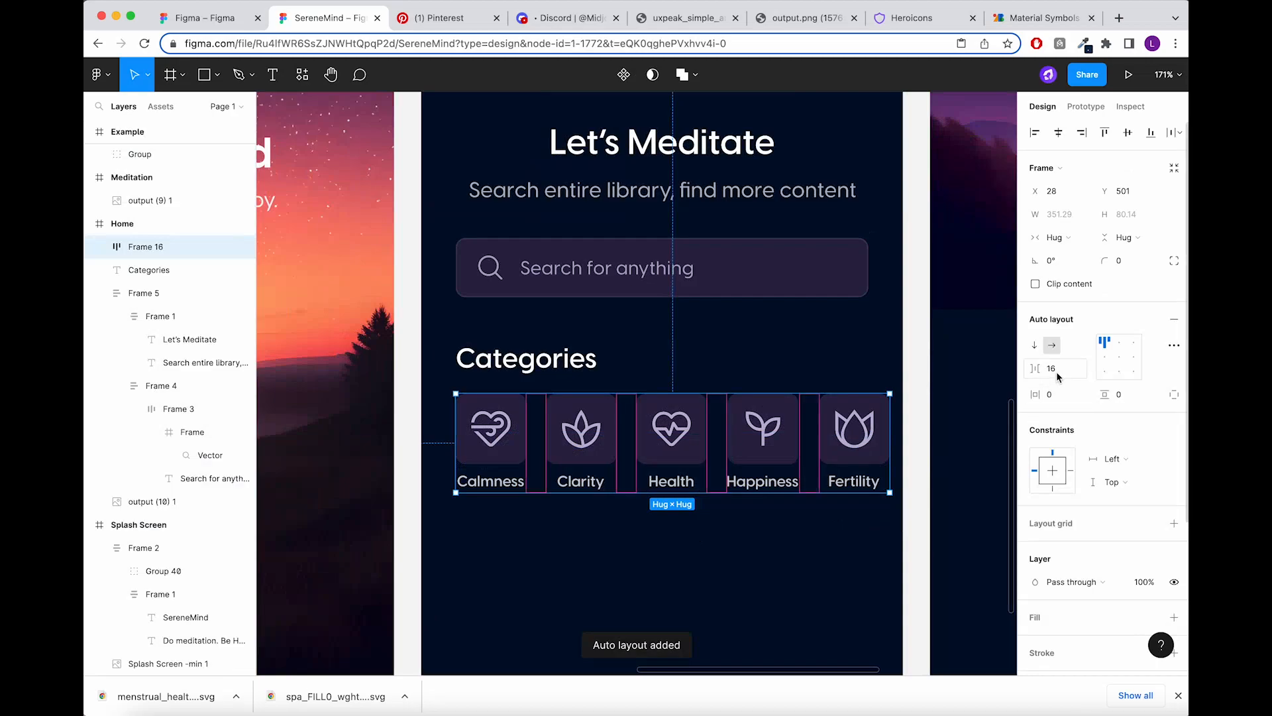
pyautogui.click(766, 601)
# Combine the Categories heading and the tile row in a vertical auto layout.
pyautogui.click(548, 440)
pyautogui.moveTo(514, 441); pyautogui.dragTo(515, 442)
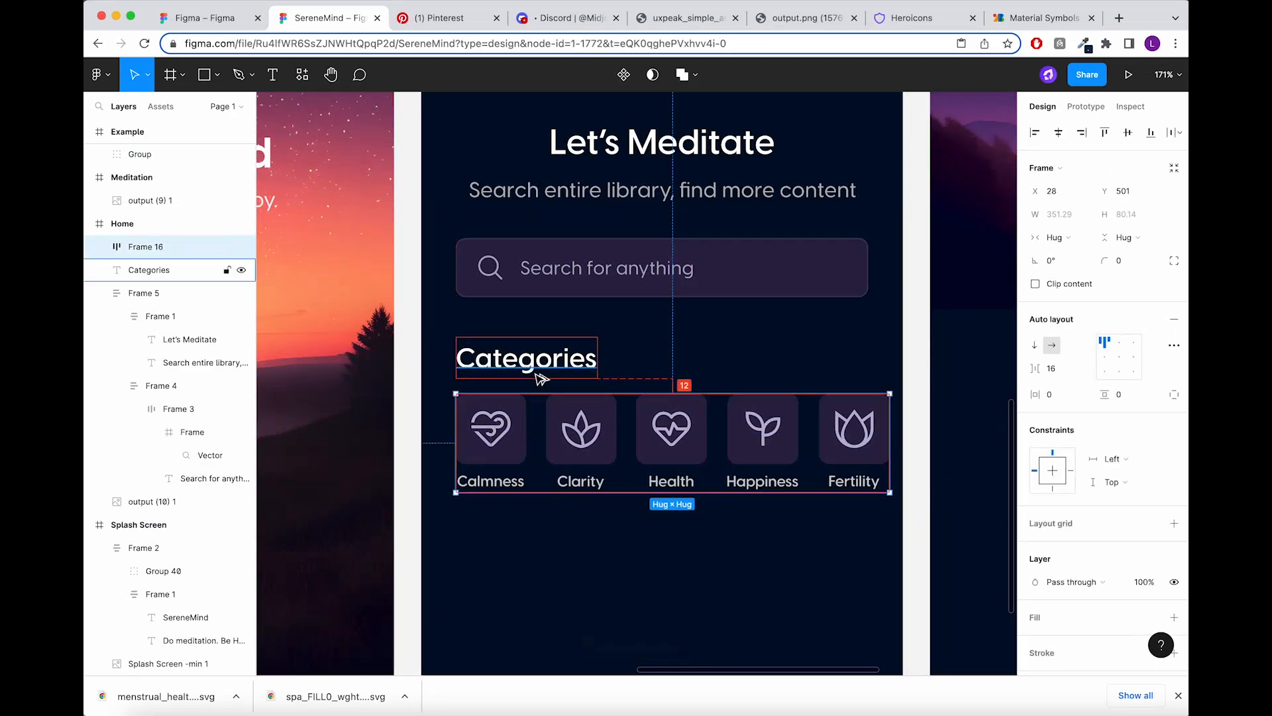
pyautogui.keyDown('shift'); pyautogui.click(541, 379); pyautogui.keyUp('shift')
pyautogui.hotkey('shift', 'a')
pyautogui.click(605, 571)
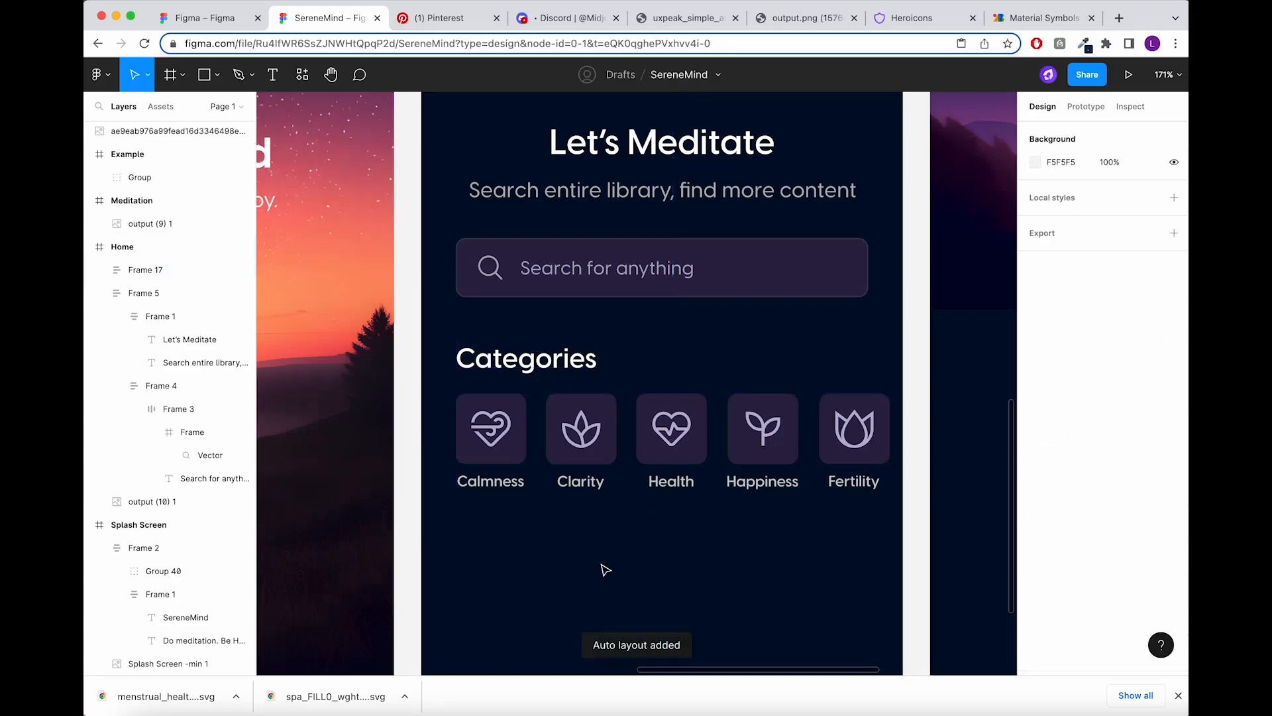
# Duplicate the Categories heading below the tile row and change its text to Mindfulness sessions.
pyautogui.scroll(-5, 615, 576)
pyautogui.scroll(-2, 611, 589)
pyautogui.scroll(2, 610, 373)
pyautogui.click(609, 373)
pyautogui.doubleClick(563, 320)
pyautogui.moveTo(563, 321); pyautogui.dragTo(578, 432)
pyautogui.doubleClick(578, 429)
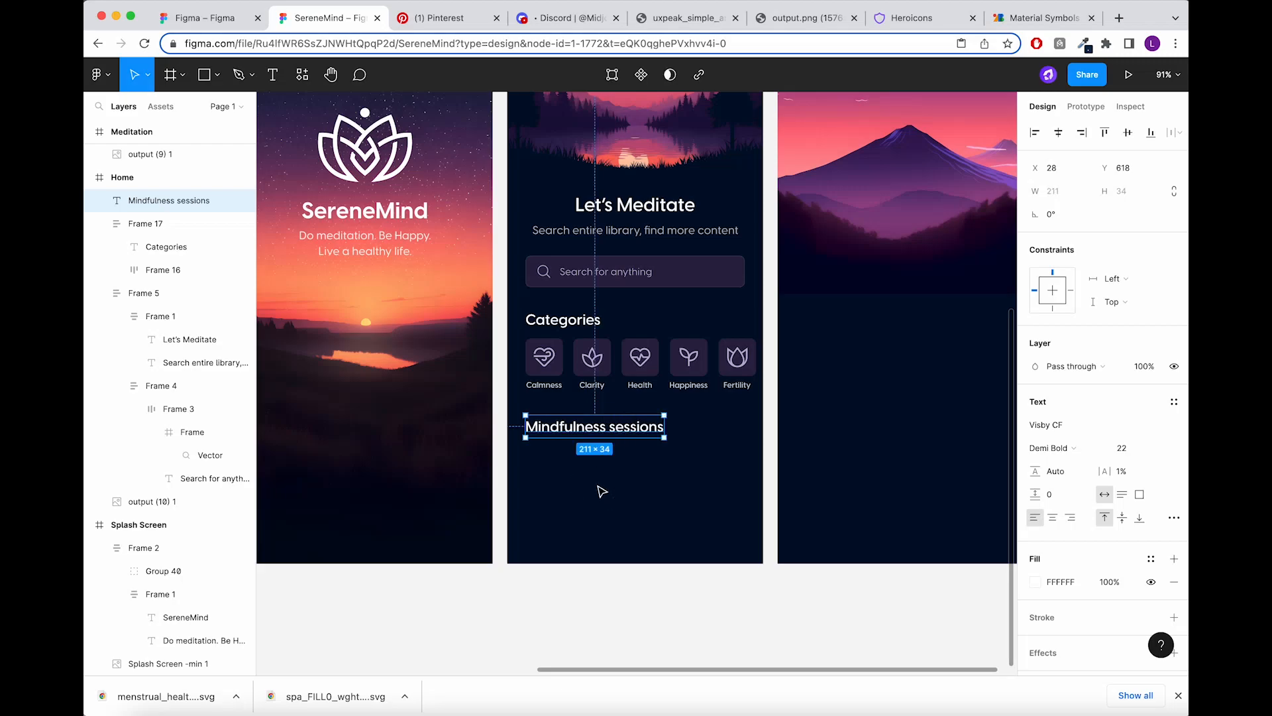
pyautogui.scroll(-3, 649, 586)
pyautogui.click(654, 594)
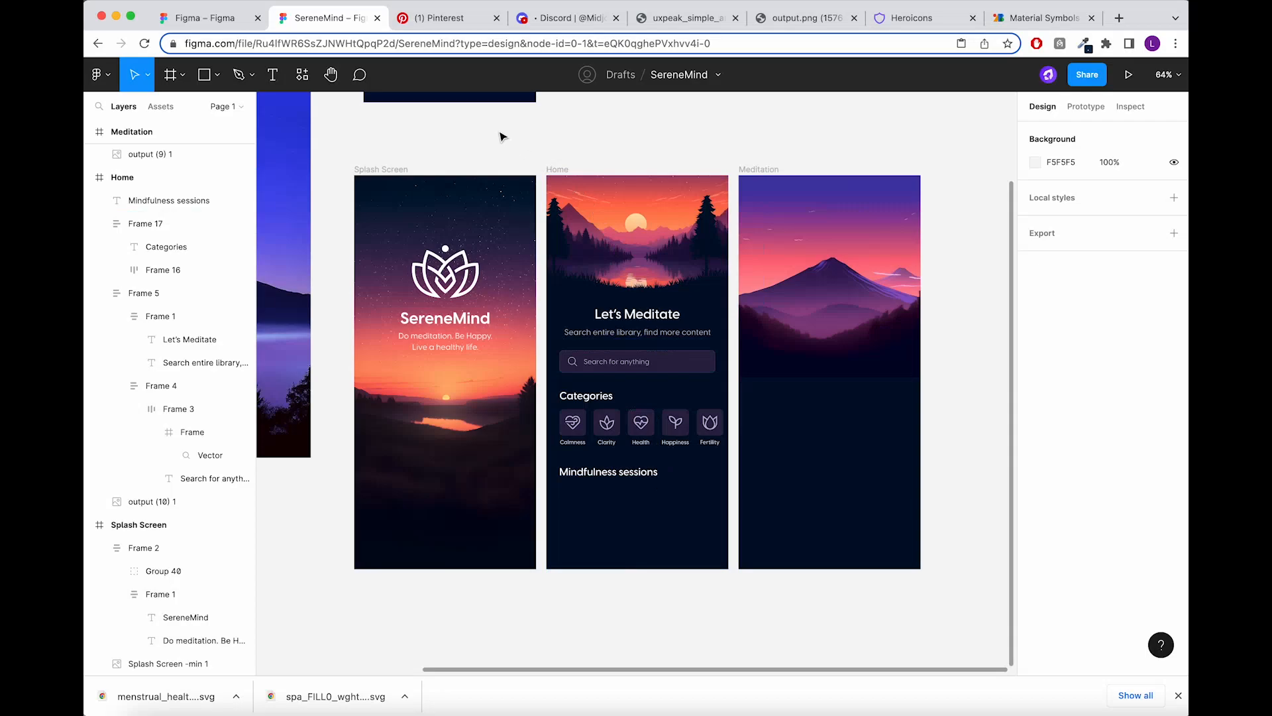
# Switch to the Midjourney Bot chat in Discord, open the sunset lake image and copy its image address.
pyautogui.click(546, 20)
pyautogui.click(619, 352)
pyautogui.rightClick(626, 308)
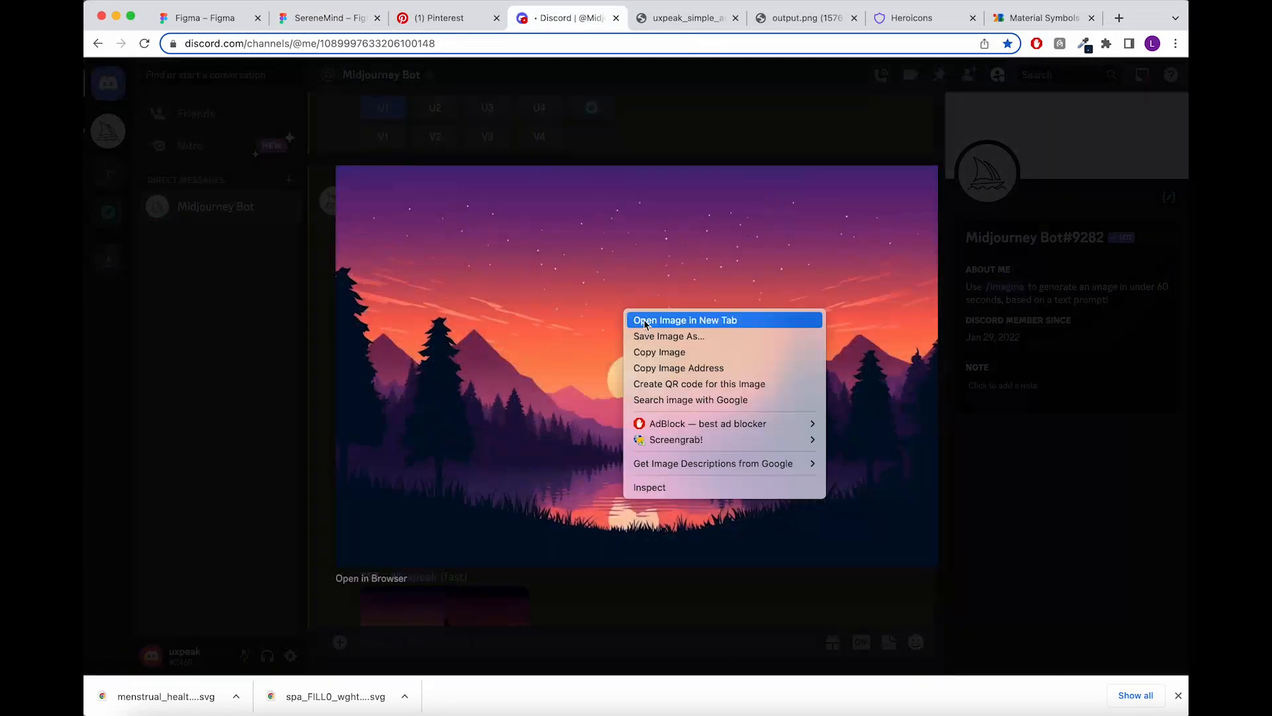
pyautogui.click(669, 367)
pyautogui.click(721, 614)
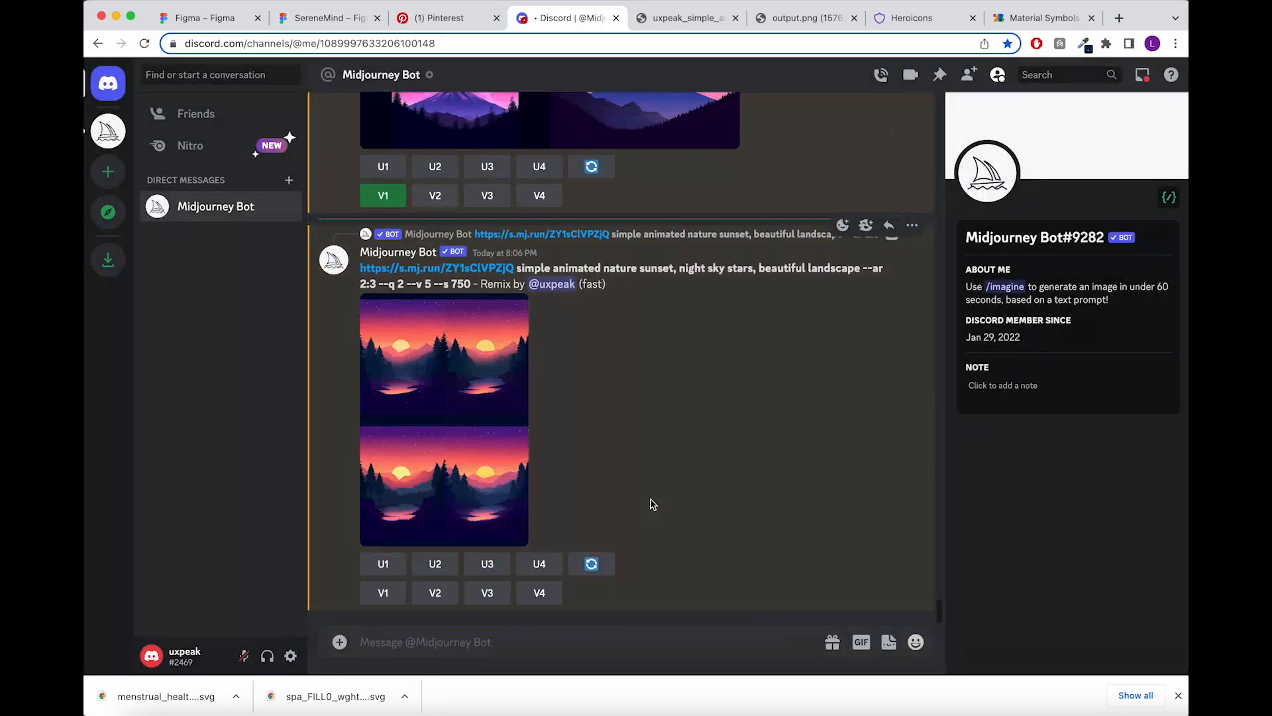
# Submit an /imagine prompt made of the copied image address, the words "blue animated nature" and an --ar aspect ratio.
pyautogui.write('/i')
pyautogui.click(490, 322)
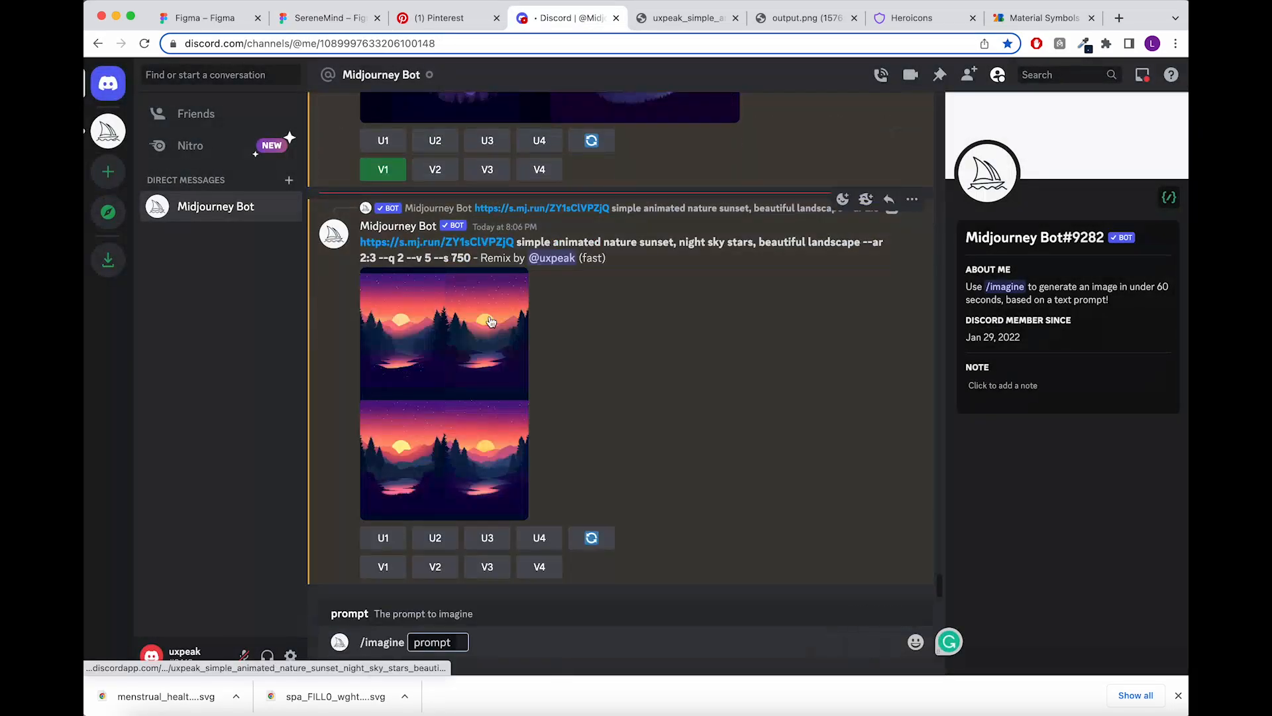
pyautogui.press('super+v')
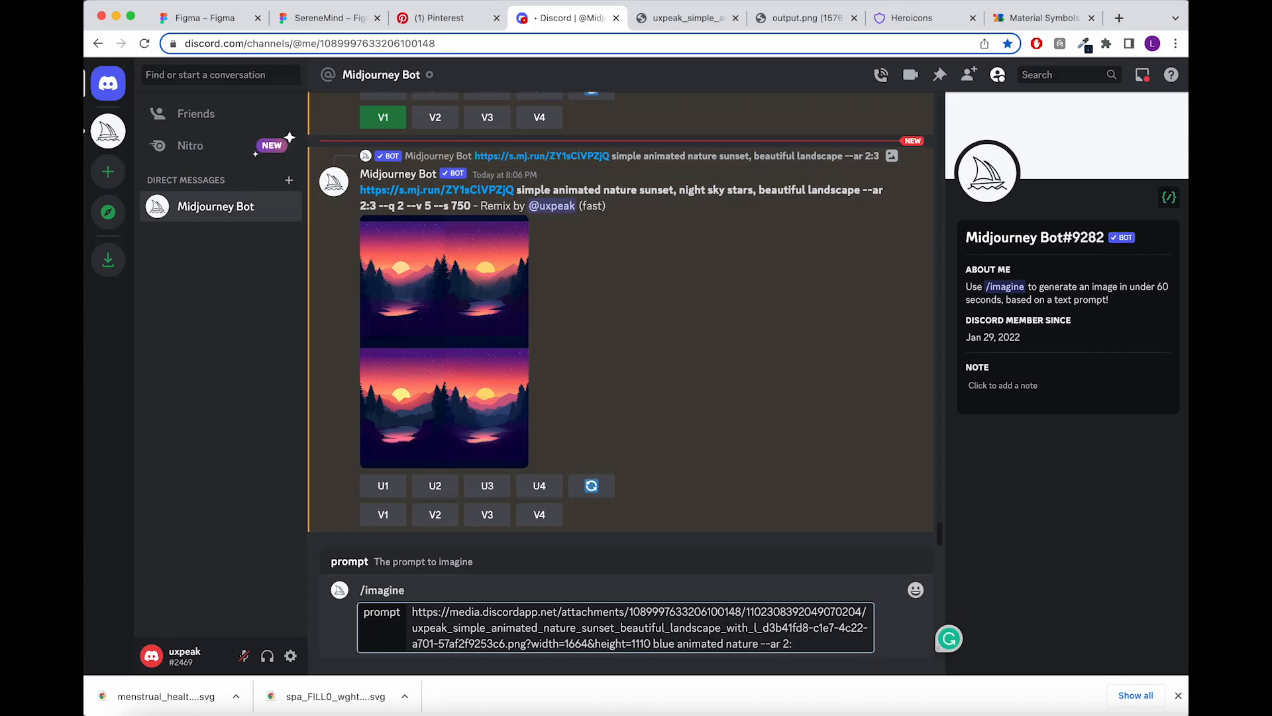
pyautogui.press('Return')
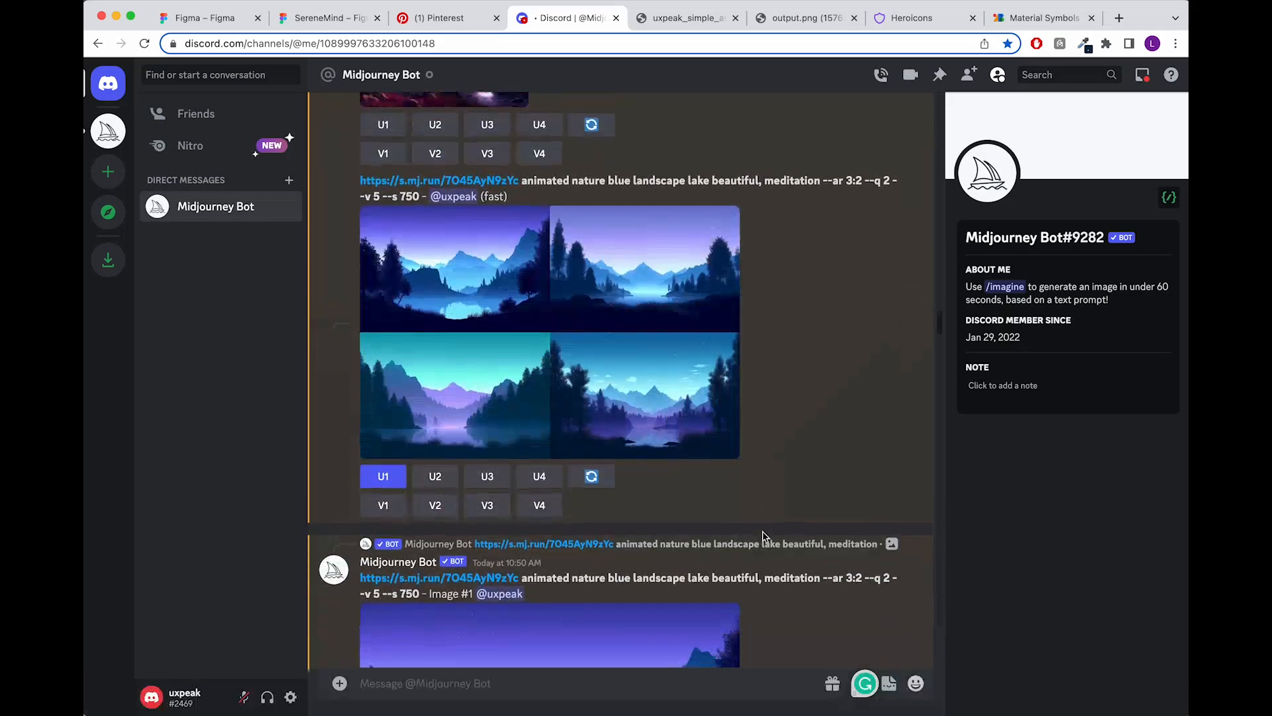
# Open the upscaled blue mountain lake image in the Midjourney Bot chat and save it to Downloads as blue nature.
pyautogui.scroll(-2, 765, 536)
pyautogui.click(627, 494)
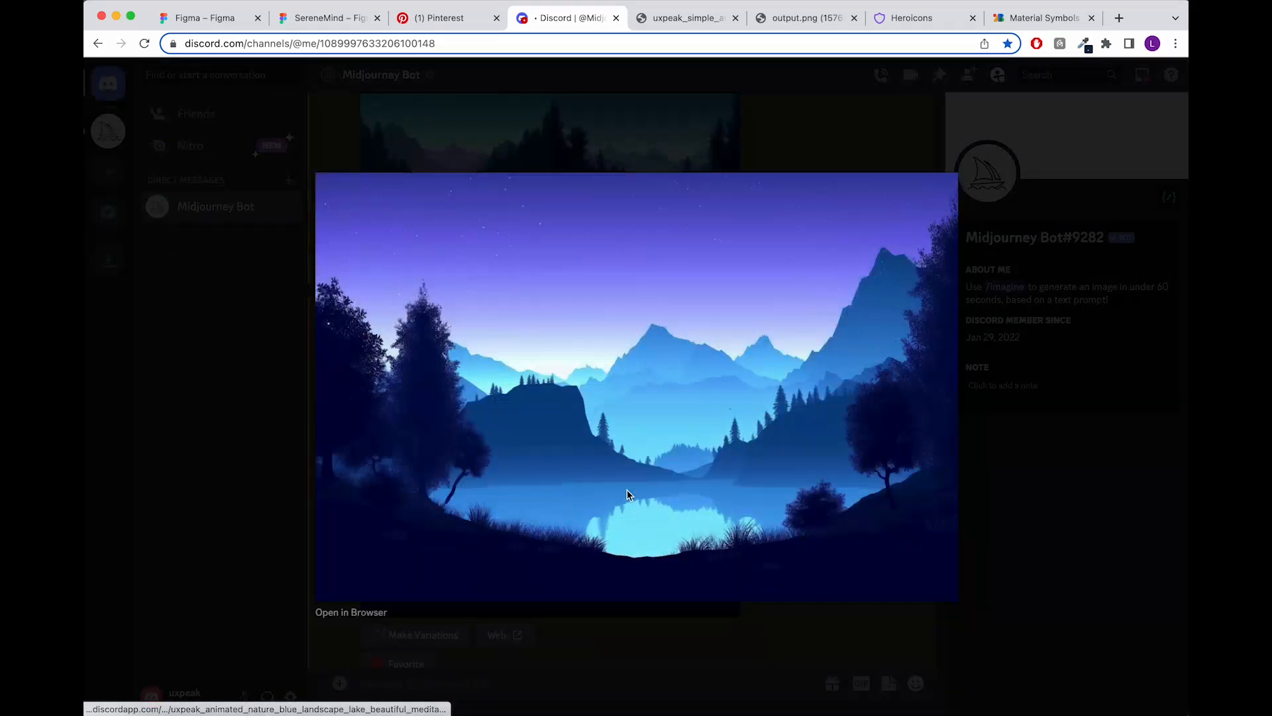
pyautogui.rightClick(625, 490)
pyautogui.click(638, 515)
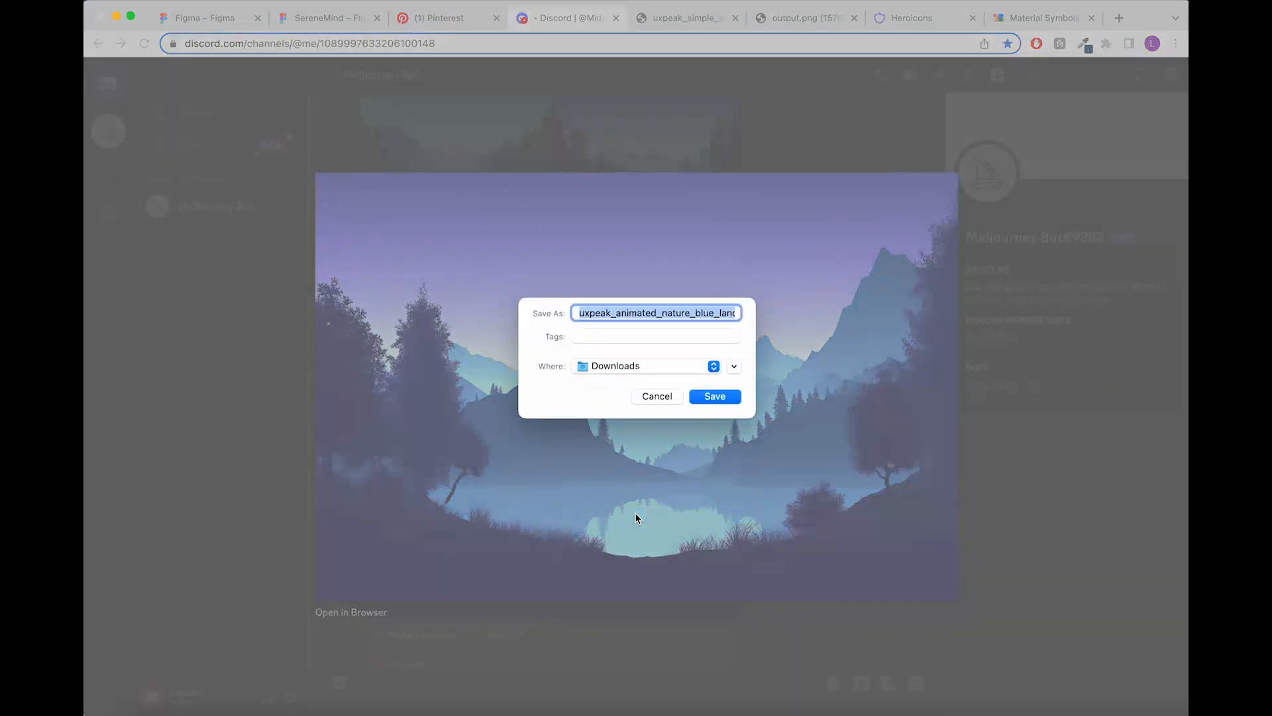
pyautogui.press('BackSpace')
pyautogui.write('blue nature')
pyautogui.press('Return')
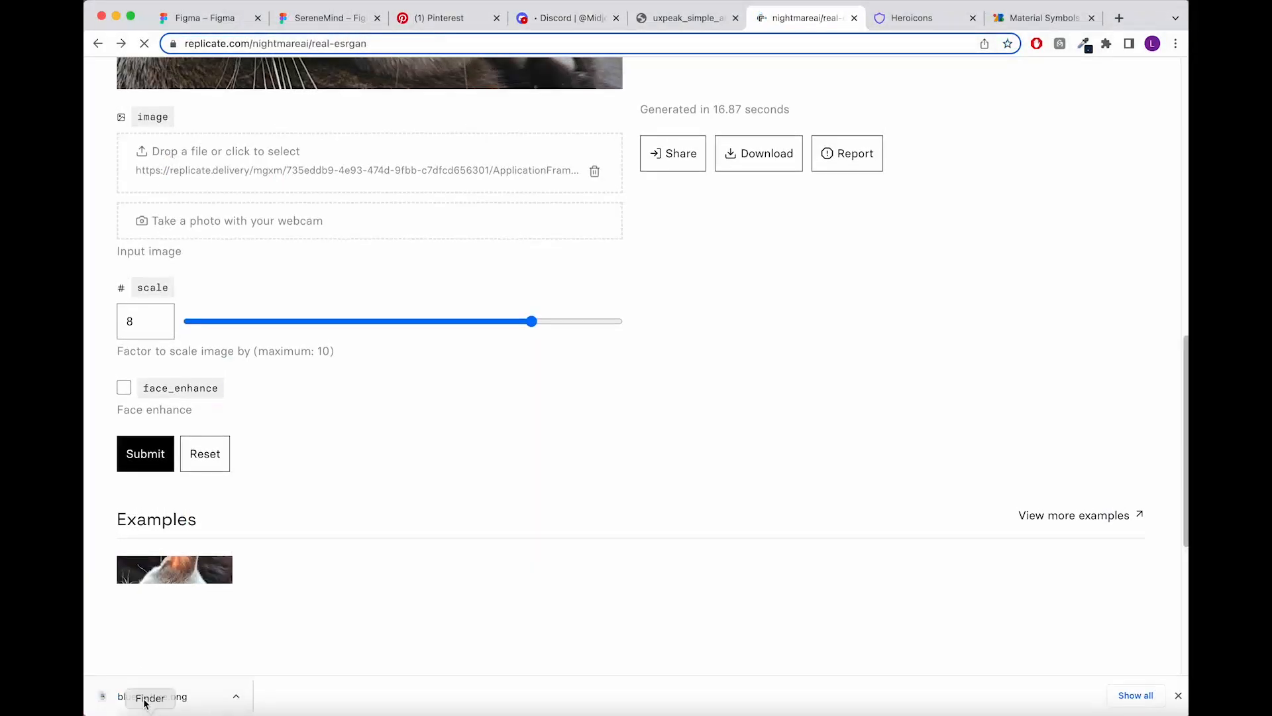
# Switch to the real-esrgan page on Replicate, upload blue nature.png and submit it for upscaling at scale 2.
pyautogui.moveTo(143, 704); pyautogui.dragTo(261, 193)
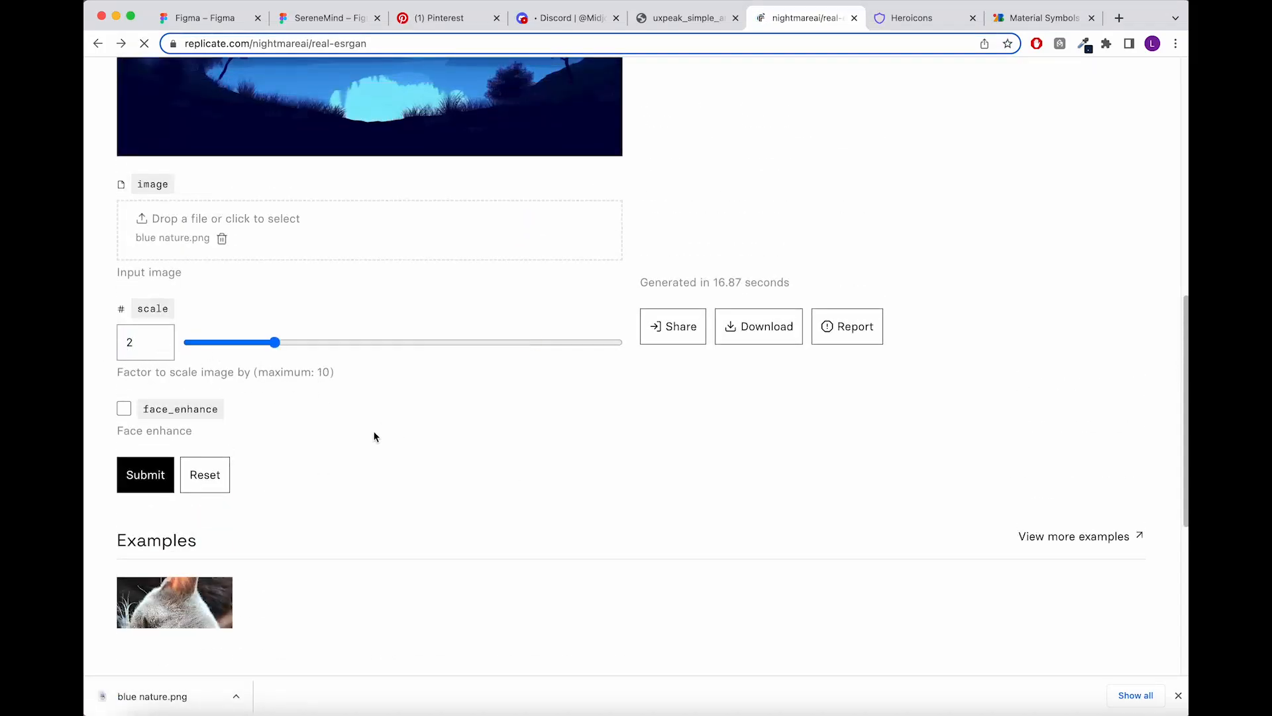
pyautogui.click(136, 468)
pyautogui.scroll(5, 557, 460)
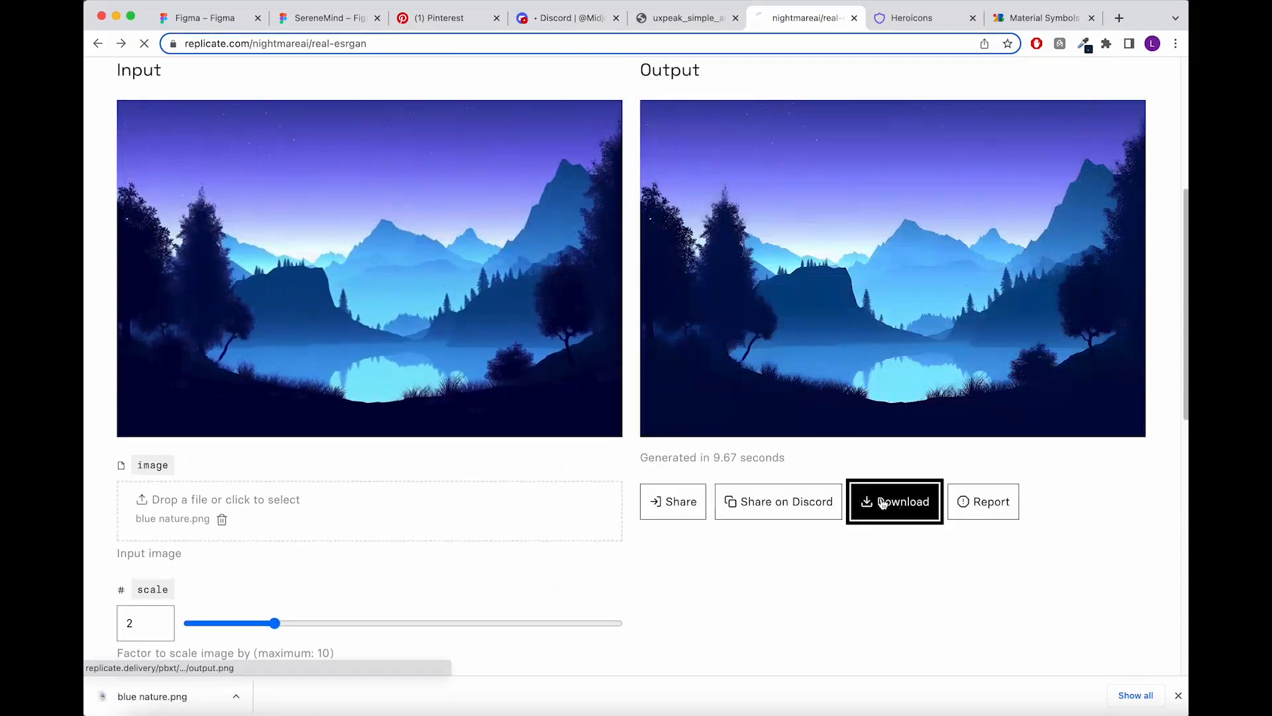
# Open the upscaled output image and save it to Downloads as Blue Nature image.
pyautogui.click(884, 501)
pyautogui.rightClick(737, 311)
pyautogui.click(769, 344)
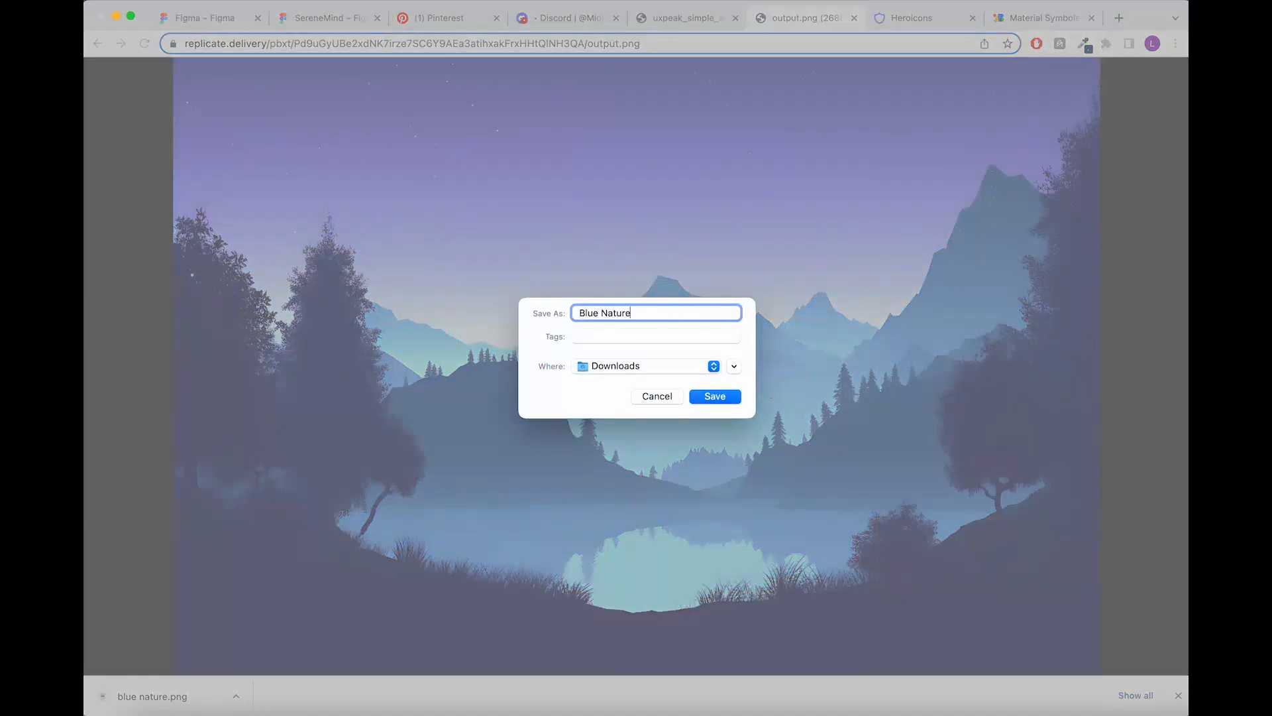
pyautogui.write('Blue Nature image')
pyautogui.press('Return')
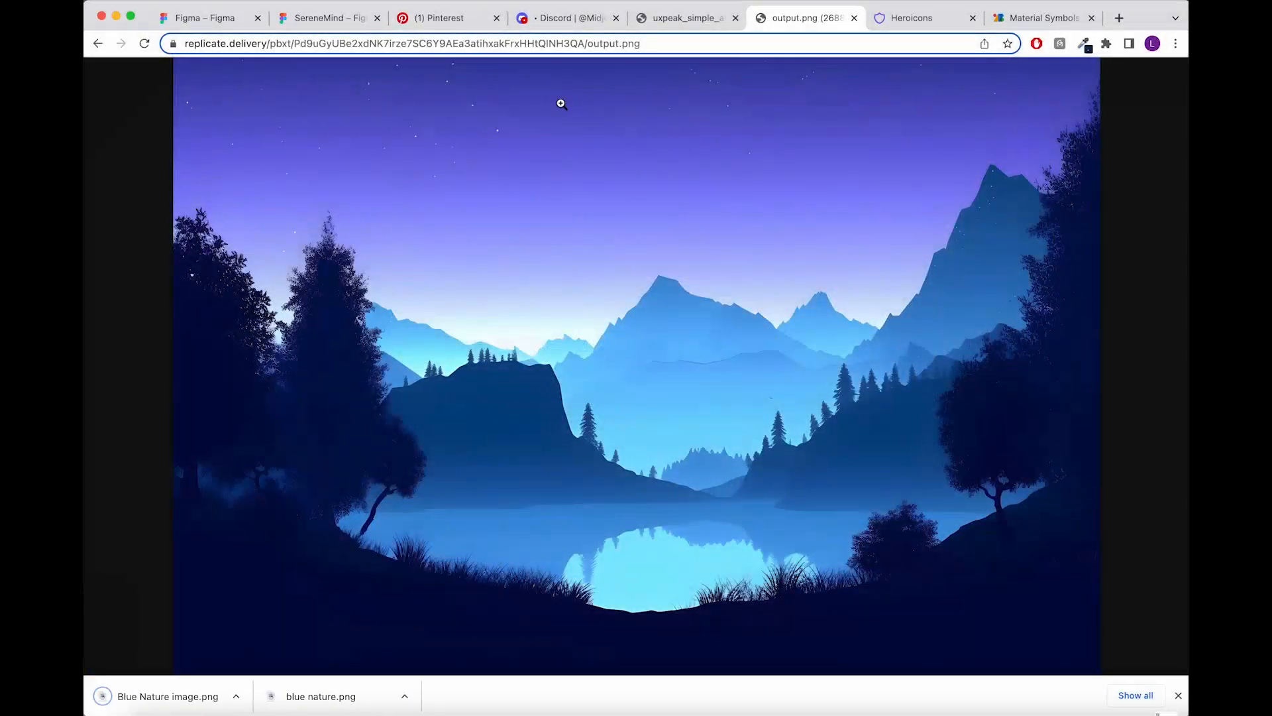
# Switch to the SereneMind file in Figma, place Blue Nature image.png under the Mindfulness sessions heading and scale it down to about 159 × 106.
pyautogui.press('super+2')
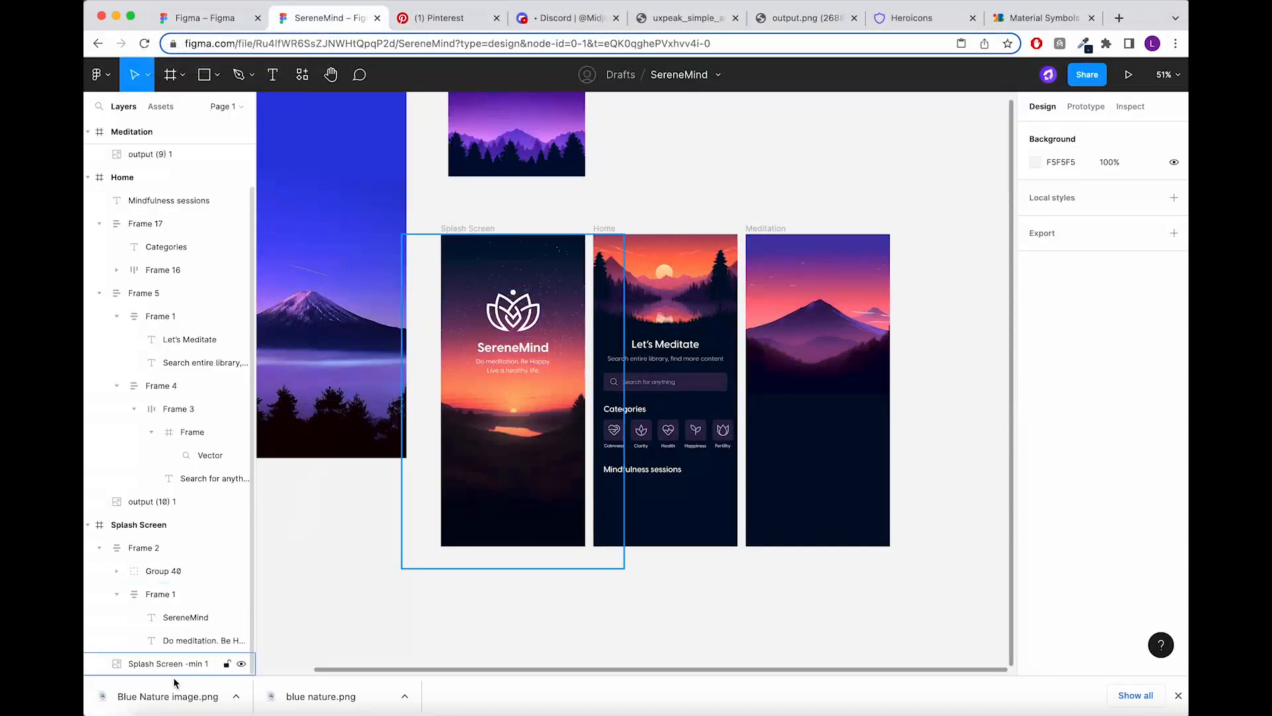
pyautogui.moveTo(167, 696); pyautogui.dragTo(785, 528)
pyautogui.moveTo(589, 511); pyautogui.dragTo(667, 526)
pyautogui.scroll(-5, 667, 525)
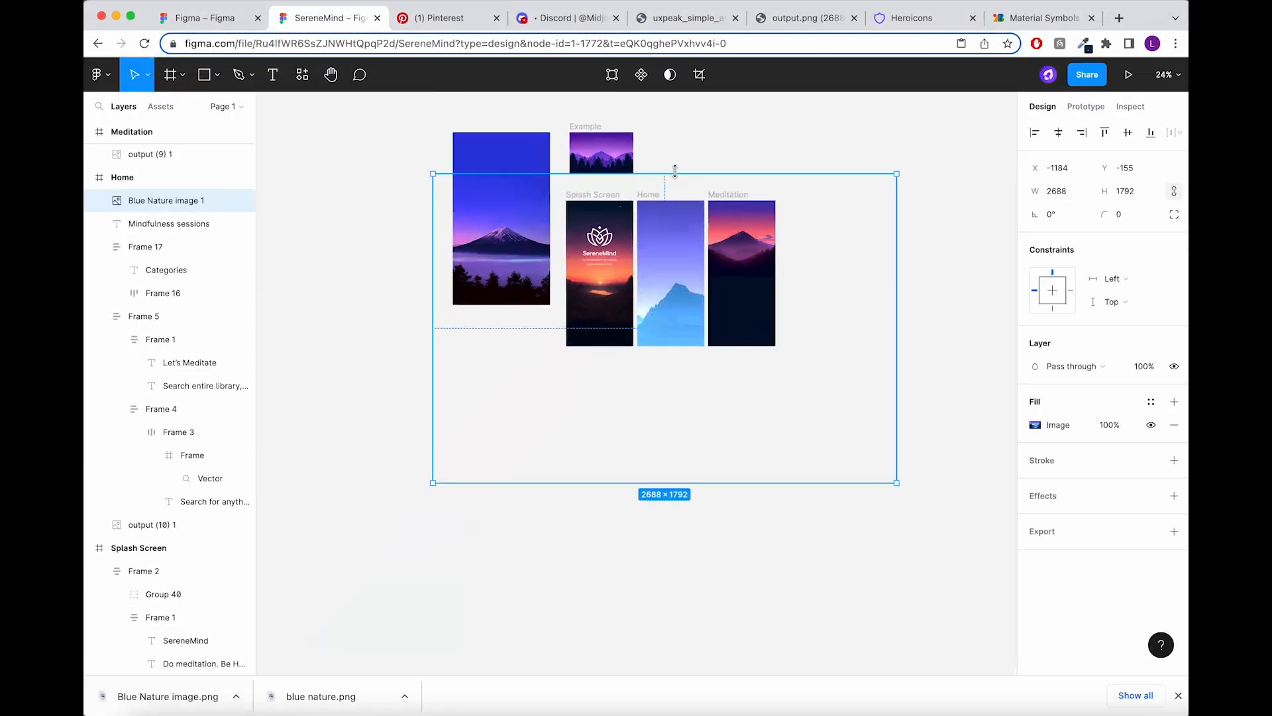
pyautogui.moveTo(746, 416); pyautogui.dragTo(746, 294)
pyautogui.moveTo(681, 174); pyautogui.dragTo(661, 335)
pyautogui.scroll(8, 670, 276)
pyautogui.scroll(10, 666, 363)
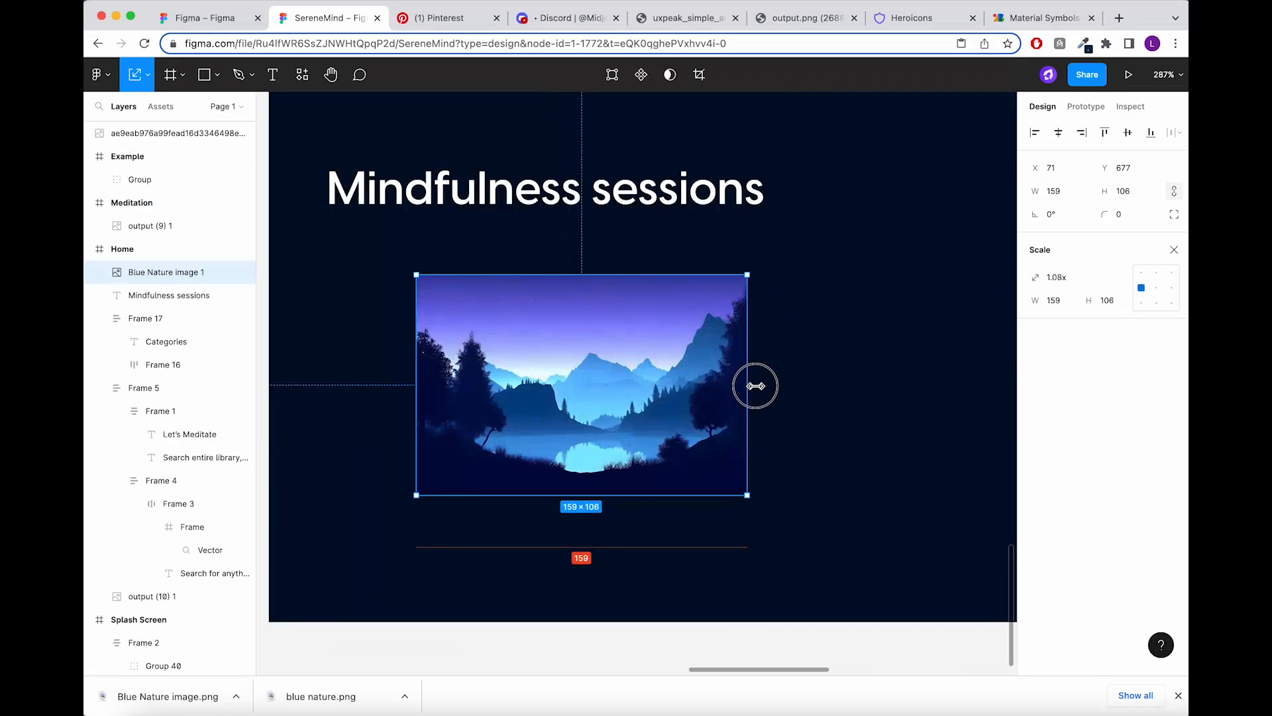
# Crop the sides of the blue nature image and place it below the left end of the heading at 150 × 100.
pyautogui.click(692, 76)
pyautogui.moveTo(765, 385); pyautogui.dragTo(747, 388)
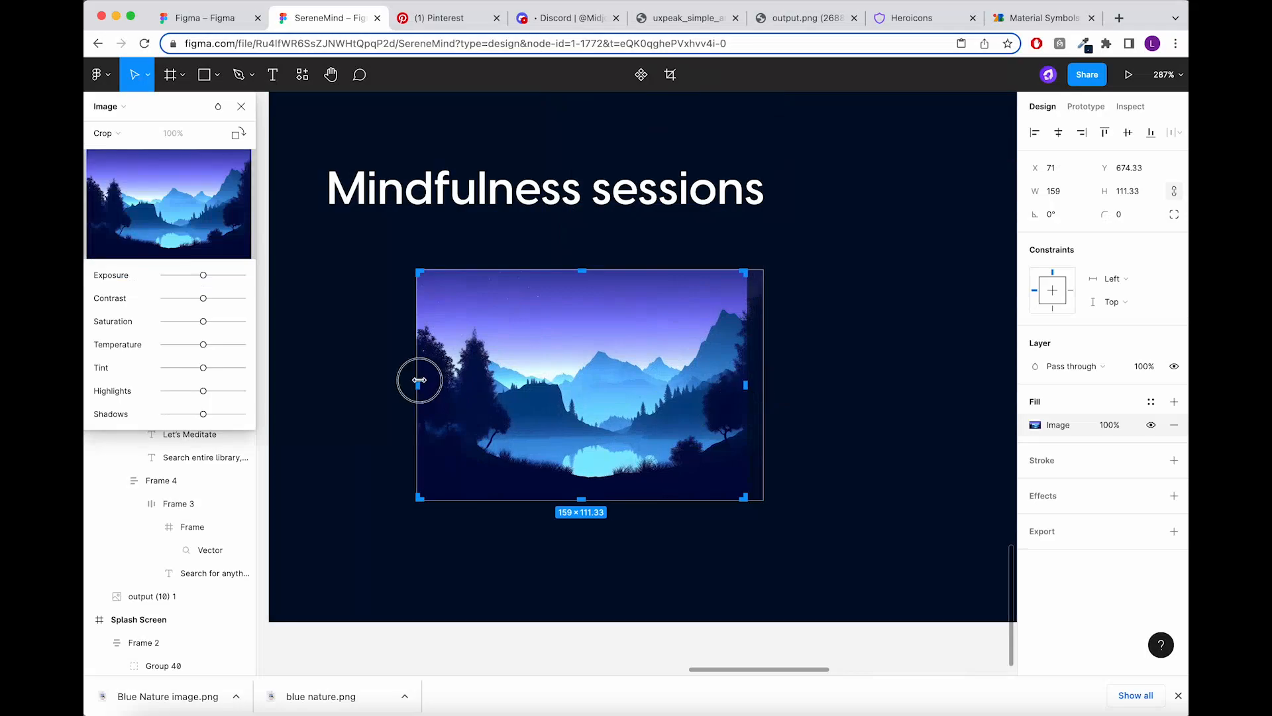
pyautogui.moveTo(416, 381); pyautogui.dragTo(431, 379)
pyautogui.press('Return')
pyautogui.scroll(-5, 489, 385)
pyautogui.moveTo(573, 379); pyautogui.dragTo(517, 370)
pyautogui.click(699, 75)
pyautogui.scroll(5, 501, 401)
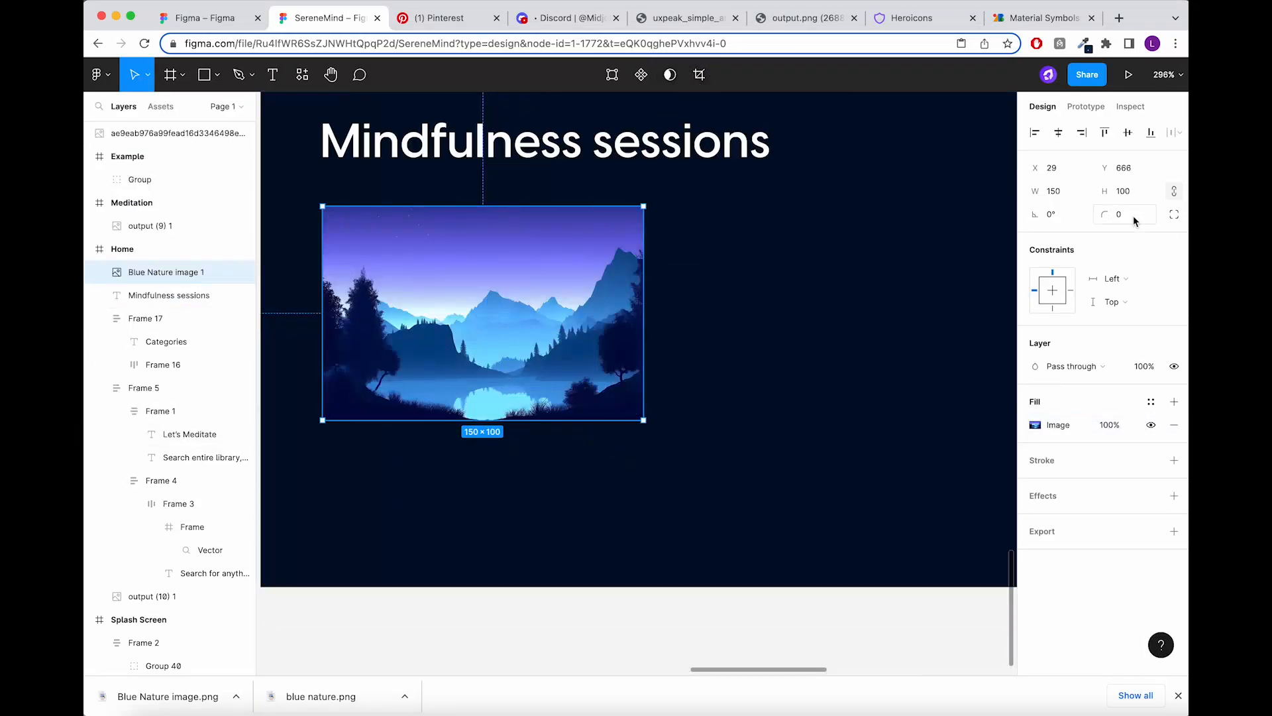
# Round the blue nature image's corners and add the title Focus beneath it at font size 14.
pyautogui.click(822, 296)
pyautogui.click(586, 343)
pyautogui.click(336, 447)
pyautogui.click(1122, 448)
pyautogui.write('14')
pyautogui.press('Return')
# Duplicate the Focus title below itself, change its text to MEDITATION and set its font size to 9.
pyautogui.keyDown('alt'); pyautogui.moveTo(369, 464); pyautogui.dragTo(369, 507); pyautogui.keyUp('alt')
pyautogui.doubleClick(369, 507)
pyautogui.write('MEDI')
pyautogui.press('Escape')
pyautogui.click(1122, 448)
pyautogui.write('9')
pyautogui.press('Return')
# Duplicate the MEDITATION label to its right and change the copy's text to 9 min.
pyautogui.keyDown('alt'); pyautogui.moveTo(416, 501); pyautogui.dragTo(560, 502); pyautogui.keyUp('alt')
pyautogui.doubleClick(519, 494)
pyautogui.write('8')
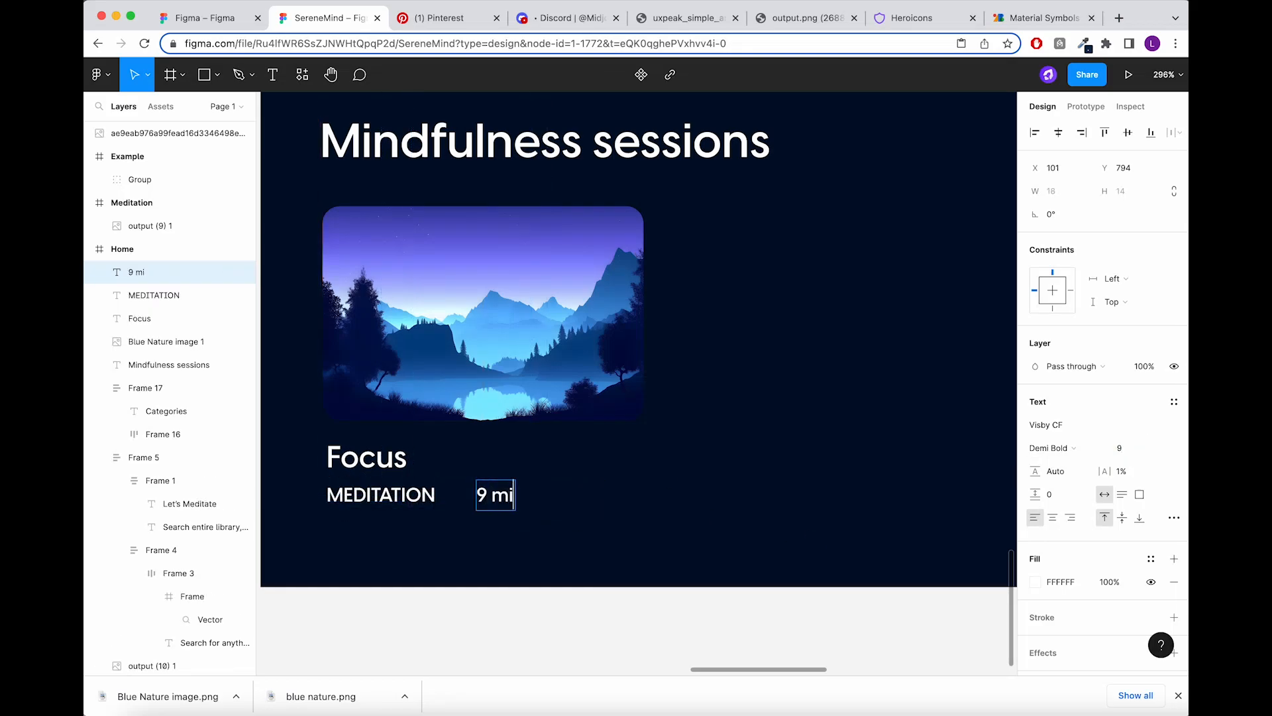
pyautogui.press('BackSpace')
pyautogui.click(561, 511)
# Draw a small dot with the Ellipse tool between the MEDITATION and 9 min labels.
pyautogui.click(217, 75)
pyautogui.click(213, 163)
pyautogui.scroll(10, 448, 508)
pyautogui.moveTo(472, 465)
pyautogui.keyDown('shift'); pyautogui.mouseDown()
pyautogui.moveTo(437, 431)
pyautogui.moveTo(493, 449)
pyautogui.mouseUp(); pyautogui.keyUp('shift')
# Combine the MEDITATION label, dot and 9 min label in a horizontal auto layout with a spacing of 6.
pyautogui.scroll(-5, 682, 457)
pyautogui.keyDown('shift'); pyautogui.click(531, 460); pyautogui.keyUp('shift')
pyautogui.keyDown('shift'); pyautogui.click(702, 464); pyautogui.keyUp('shift')
pyautogui.hotkey('shift', 'a')
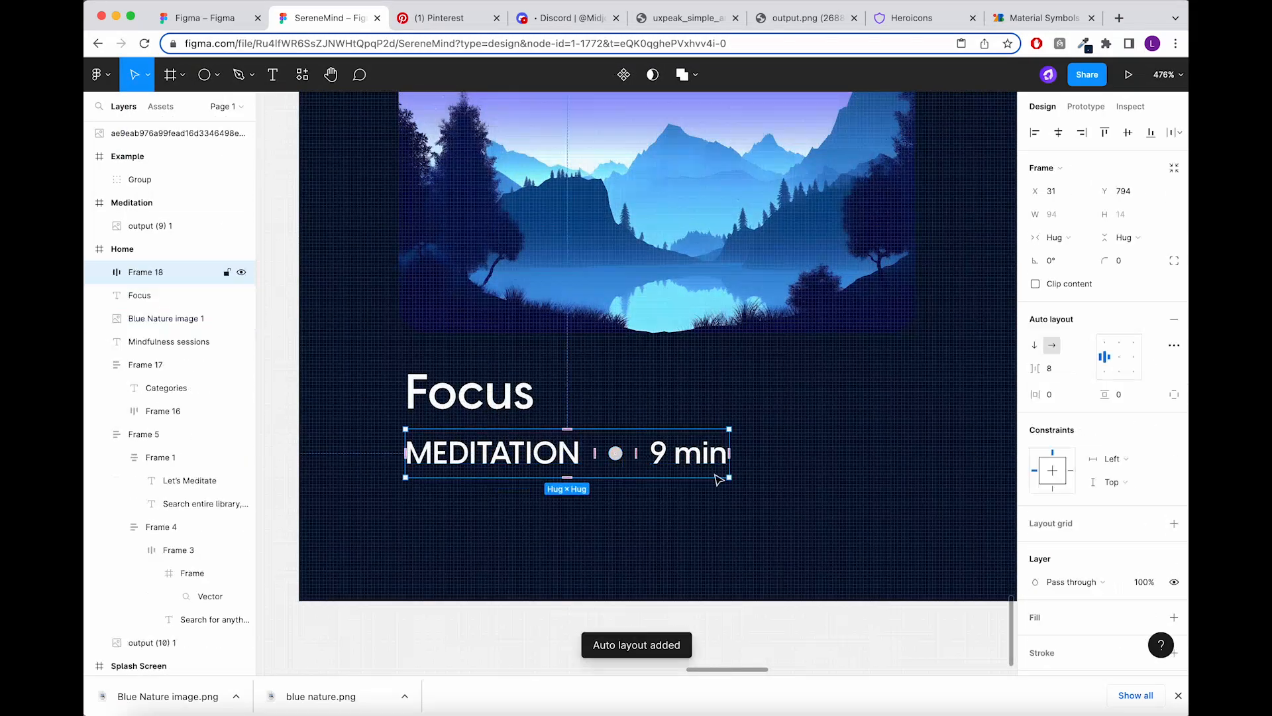
pyautogui.click(1075, 373)
pyautogui.write('6')
pyautogui.press('Return')
# Set the layer opacity of the MEDITATION and duration row to 80%.
pyautogui.scroll(-3, 1031, 424)
pyautogui.click(1036, 527)
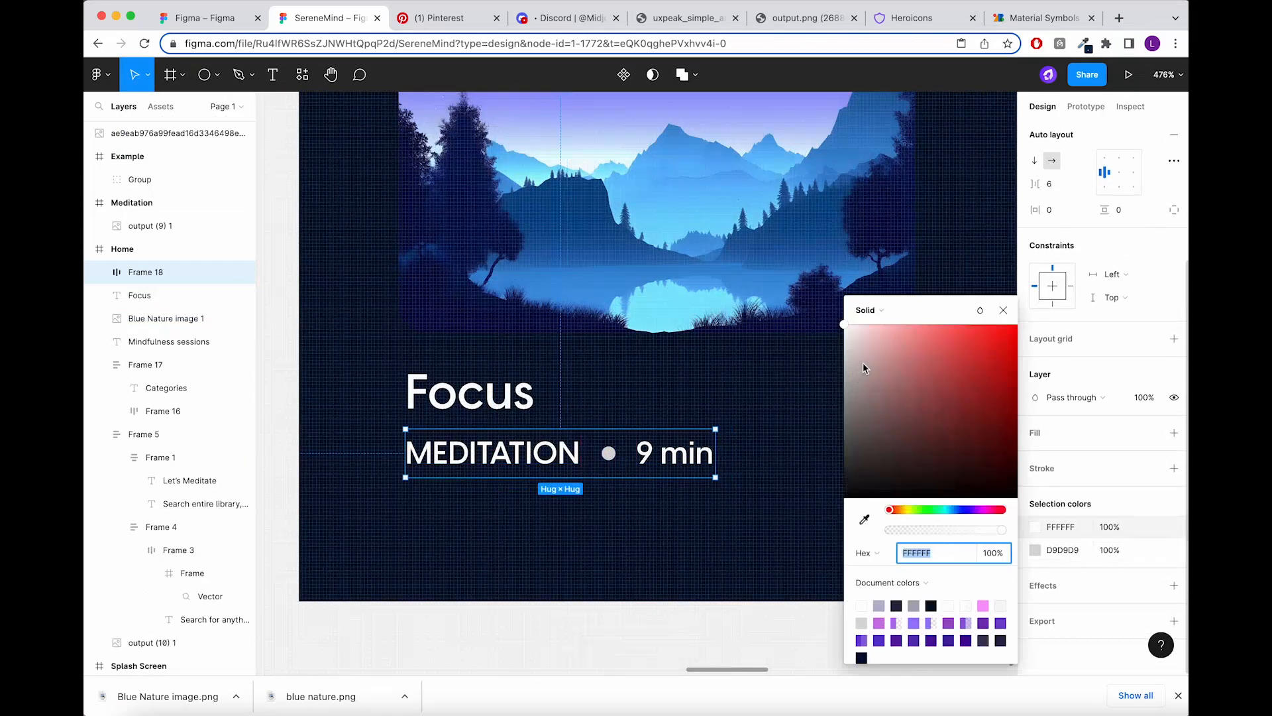
pyautogui.click(1141, 397)
pyautogui.write('80')
pyautogui.press('Return')
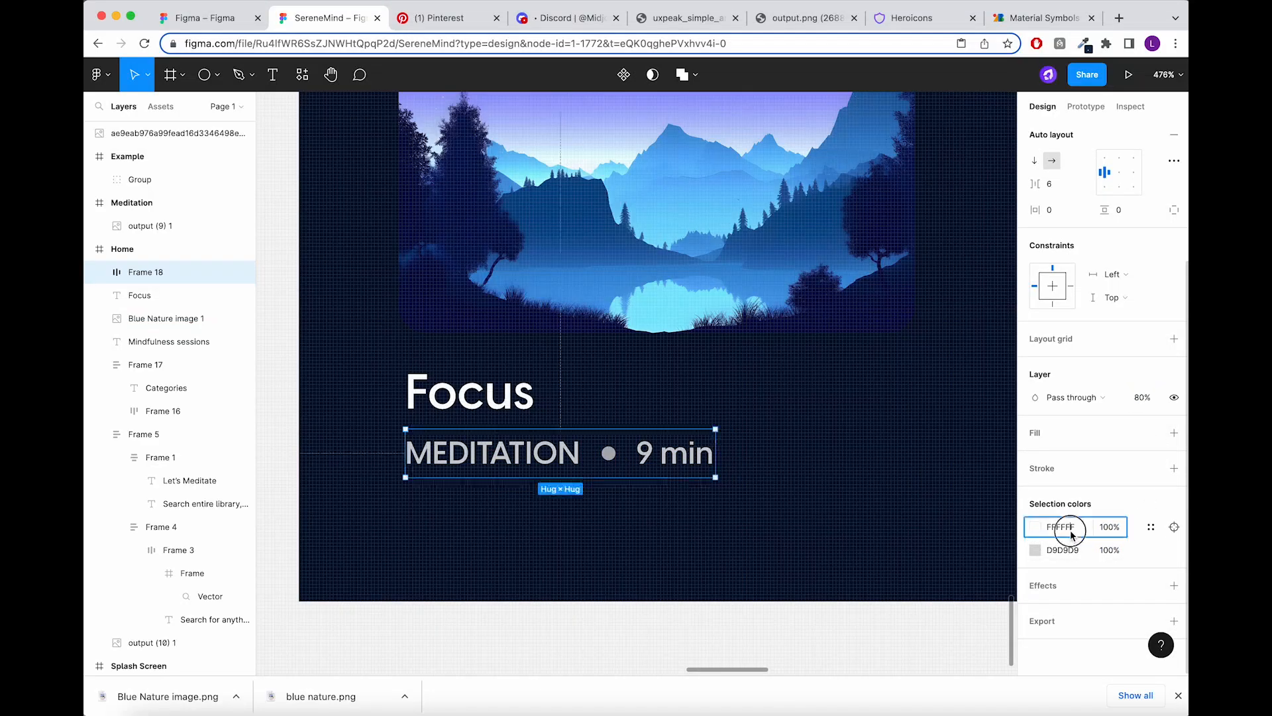
# Combine the Focus title and details row in an auto layout, and combine that with the image in a vertical one with spacing 2.
pyautogui.keyDown('shift'); pyautogui.click(484, 394); pyautogui.keyUp('shift')
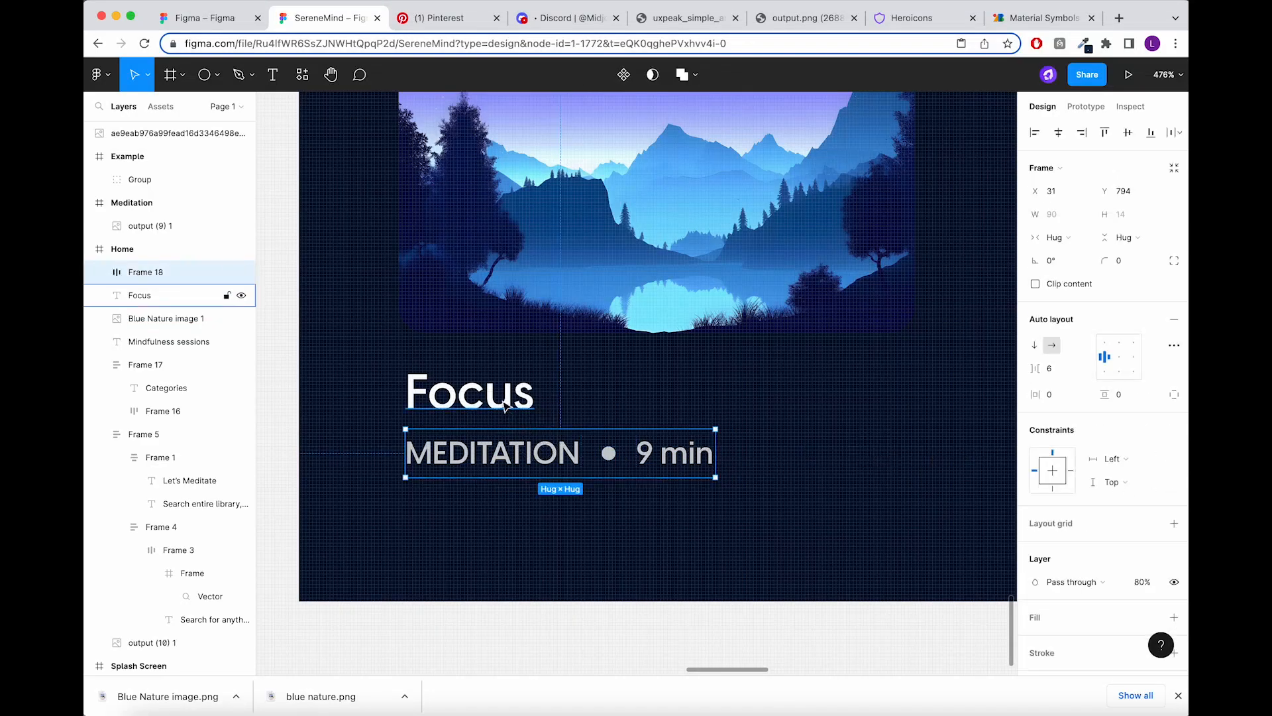
pyautogui.hotkey('shift', 'a')
pyautogui.keyDown('shift'); pyautogui.click(560, 311); pyautogui.keyUp('shift')
pyautogui.hotkey('shift', 'a')
pyautogui.write('2')
pyautogui.press('Return')
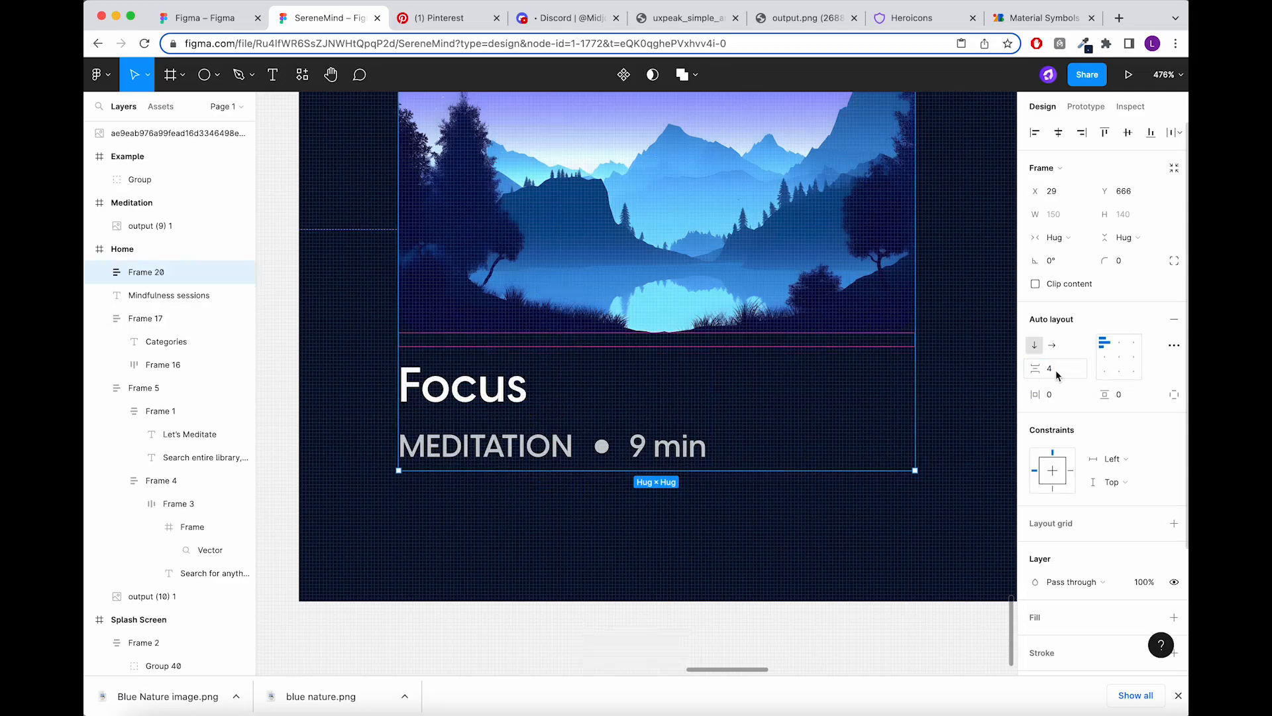
# Duplicate the Focus session card twice to the right to form a row of three cards.
pyautogui.scroll(-5, 692, 529)
pyautogui.moveTo(708, 472); pyautogui.dragTo(934, 468)
pyautogui.scroll(-3, 789, 497)
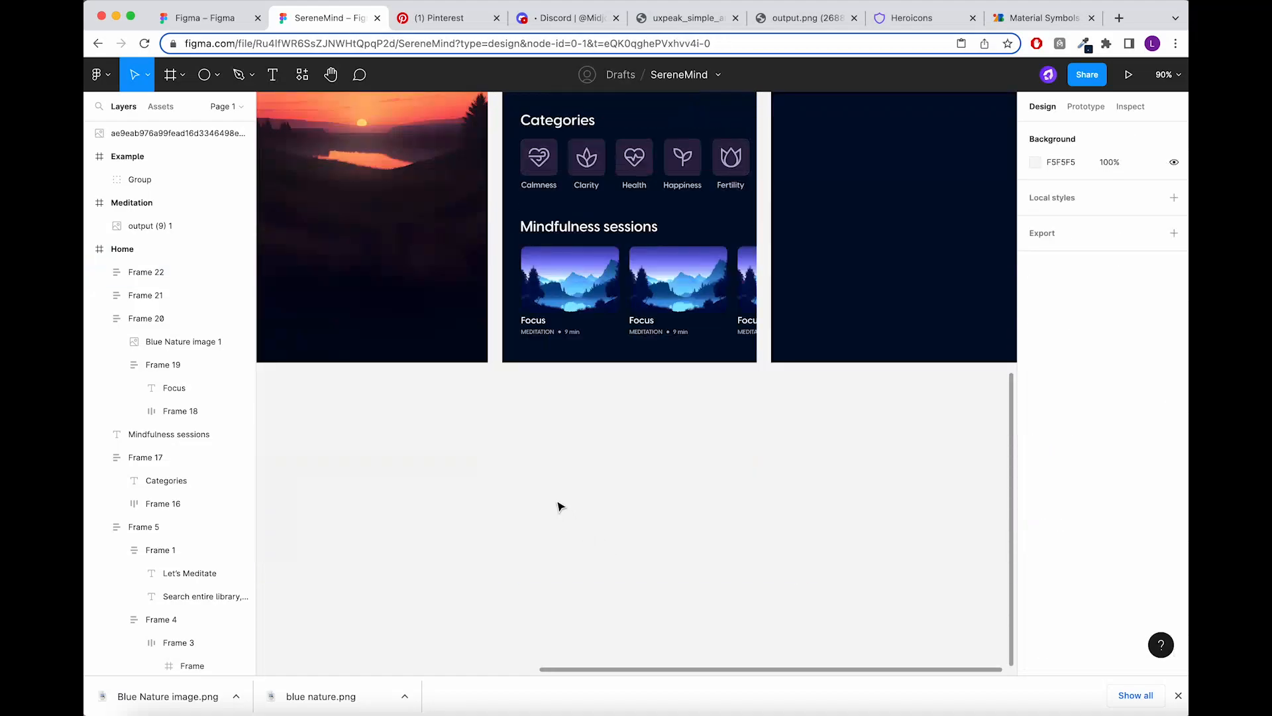
# Paste the orange sunset and green mountain images side by side on the canvas below the Home frame.
pyautogui.press('super+v')
pyautogui.moveTo(597, 406); pyautogui.dragTo(581, 445)
pyautogui.click(635, 380)
pyautogui.scroll(4, 601, 422)
# Replace the first session card's image with the orange sunset image.
pyautogui.click(603, 439)
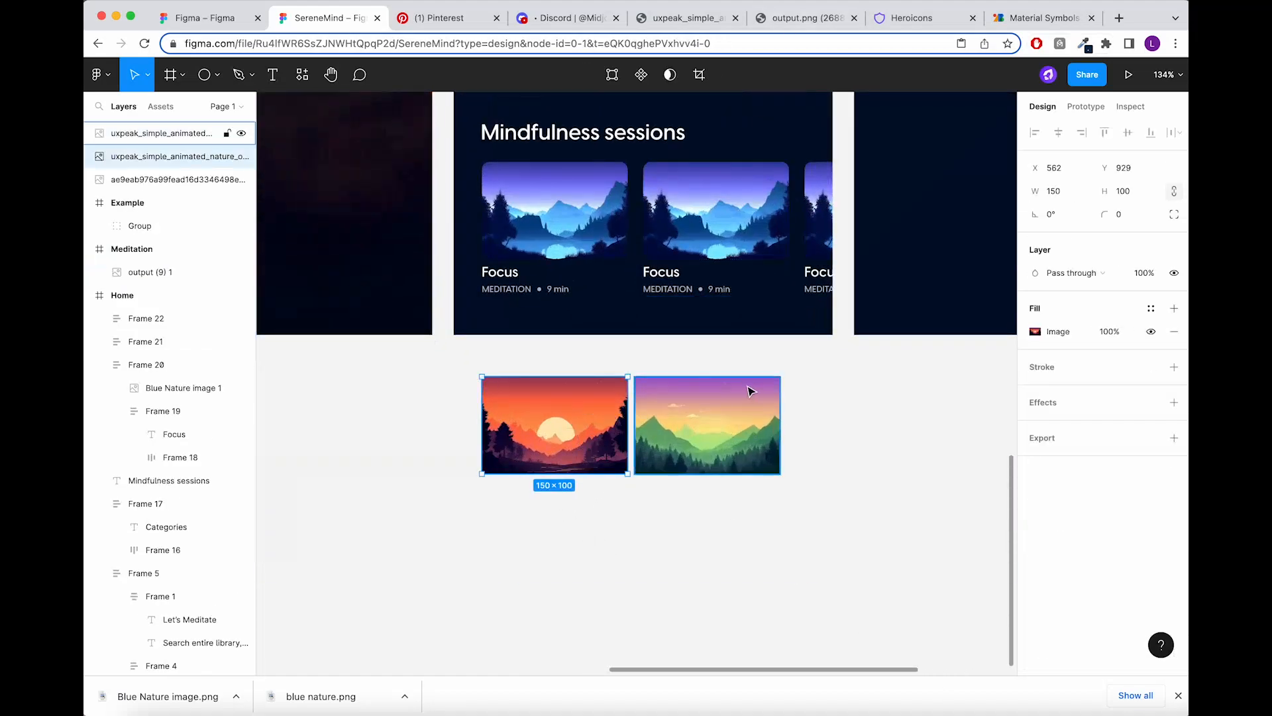
pyautogui.scroll(2, 563, 308)
pyautogui.doubleClick(554, 269)
pyautogui.rightClick(554, 269)
pyautogui.click(600, 298)
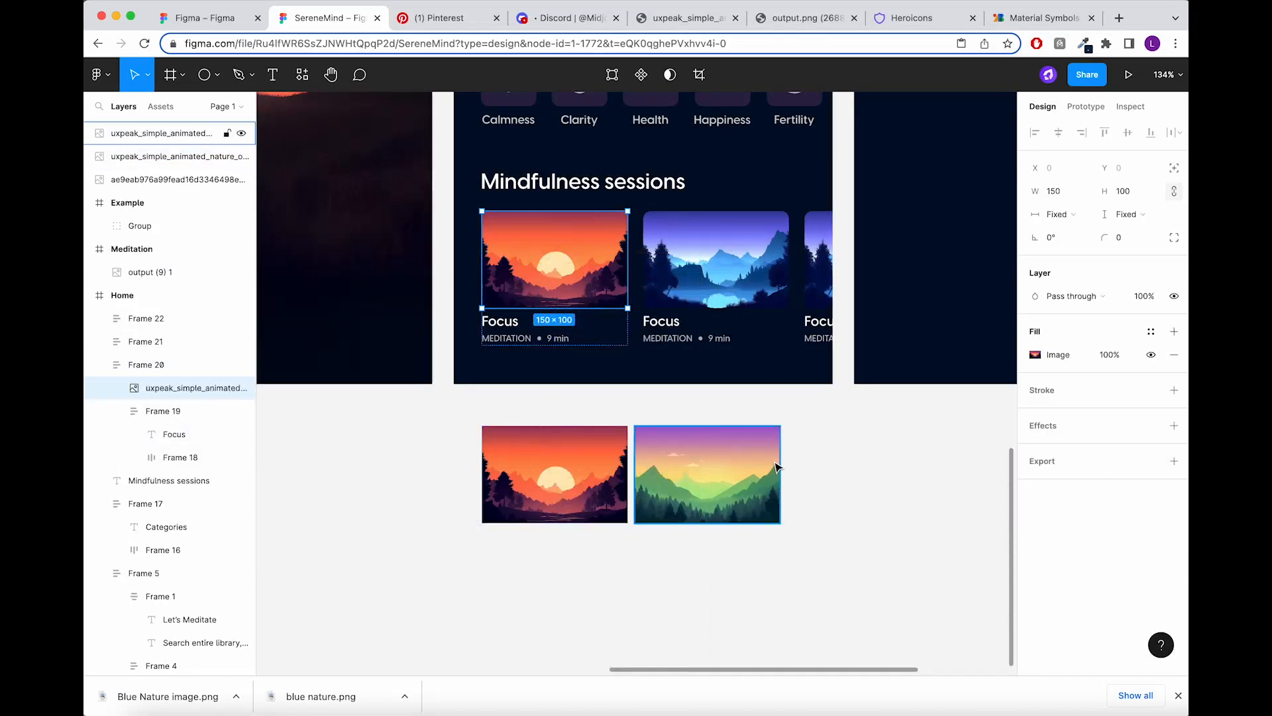
# Replace the third session card's image with the green mountain image.
pyautogui.click(705, 474)
pyautogui.doubleClick(824, 273)
pyautogui.rightClick(824, 273)
pyautogui.click(862, 295)
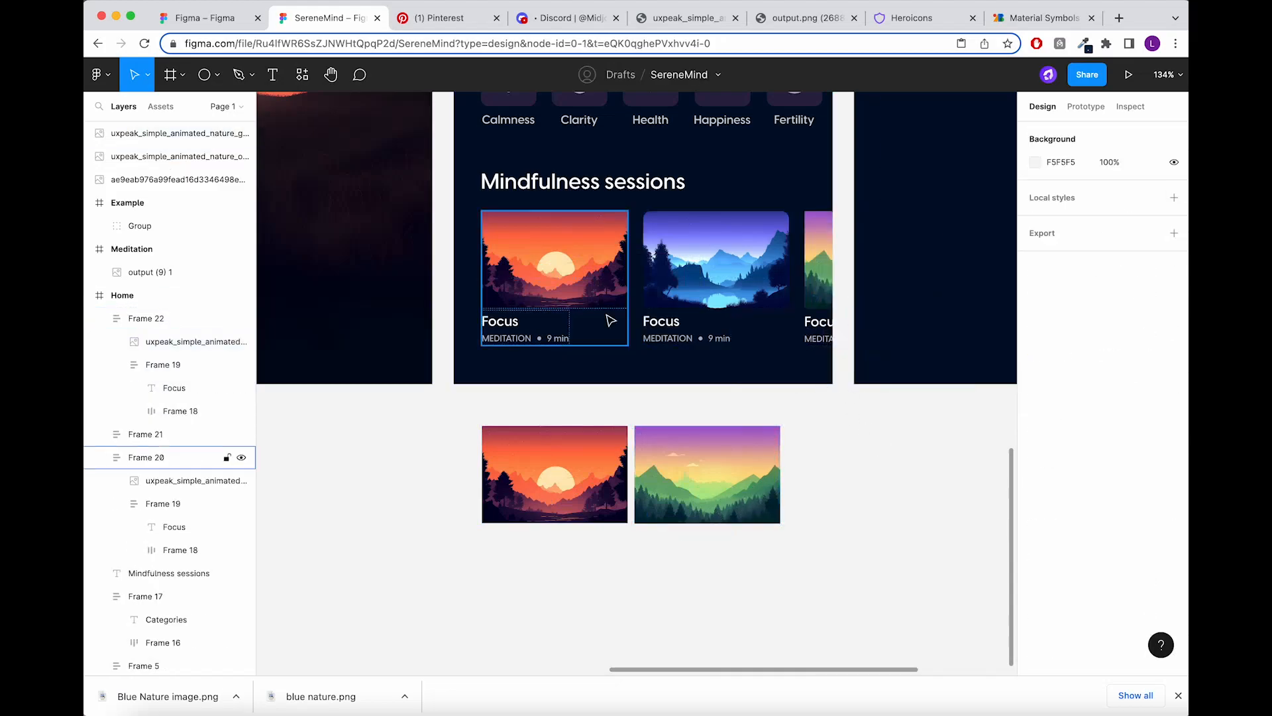
# Set the corner radius of the first and third session cards' images to 8.
pyautogui.doubleClick(575, 266)
pyautogui.keyDown('shift'); pyautogui.doubleClick(824, 263); pyautogui.keyUp('shift')
pyautogui.click(1126, 241)
pyautogui.write('8')
pyautogui.press('Return')
# Delete the two leftover landscape images below the Home frame.
pyautogui.click(905, 504)
pyautogui.moveTo(872, 572); pyautogui.dragTo(488, 448)
pyautogui.press('Delete')
pyautogui.scroll(2, 488, 447)
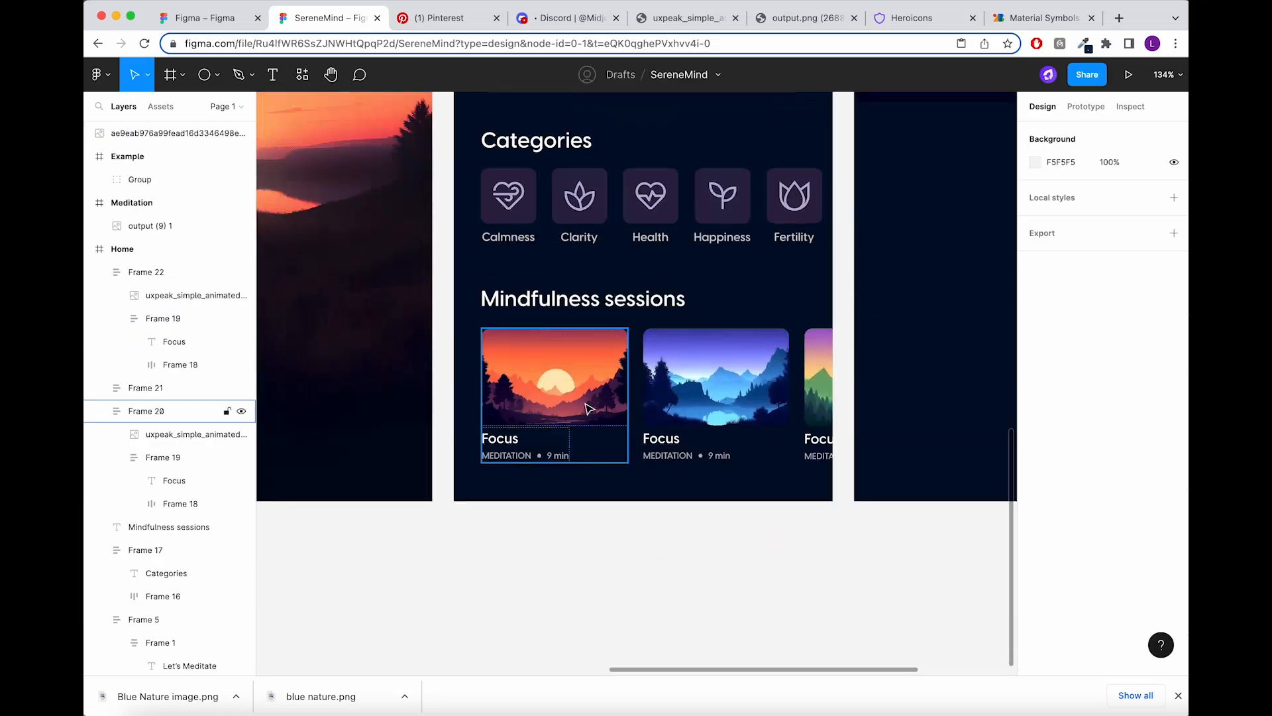
# Change the second session card's title to Relax and its duration to 4 min.
pyautogui.scroll(5, 661, 424)
pyautogui.keyDown('super'); pyautogui.doubleClick(661, 457); pyautogui.keyUp('super')
pyautogui.write('Re')
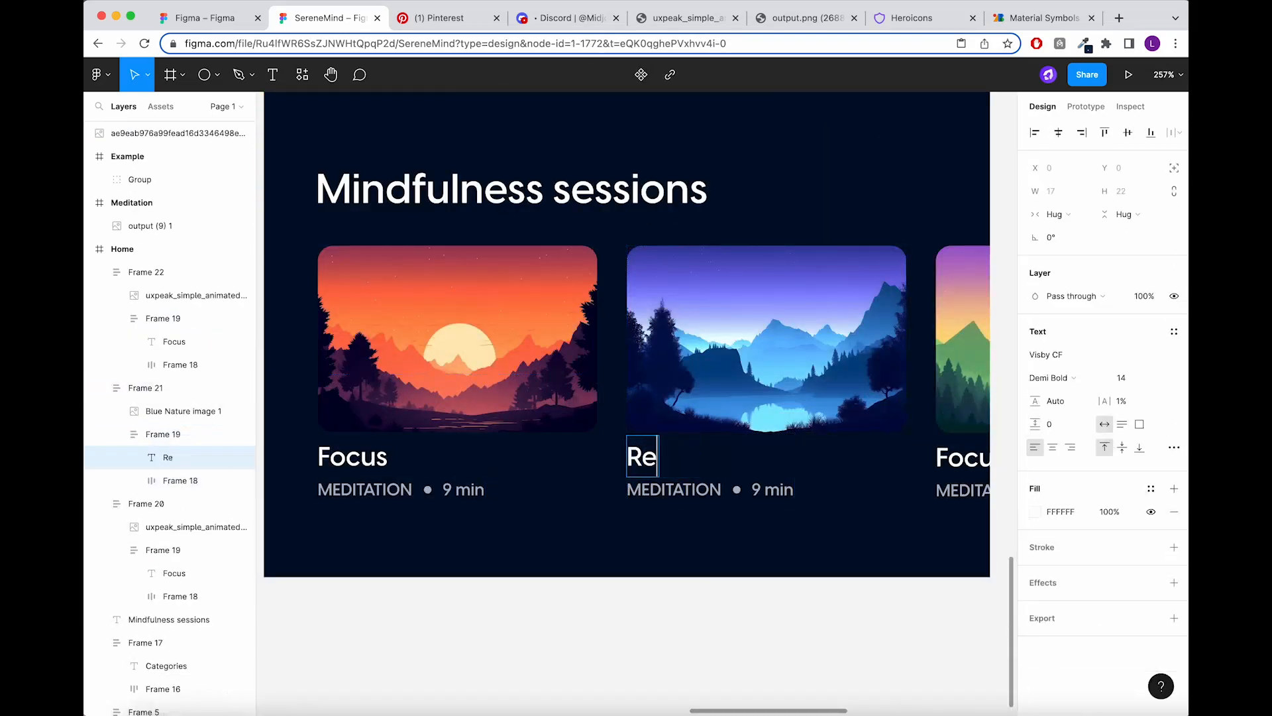
pyautogui.doubleClick(759, 488)
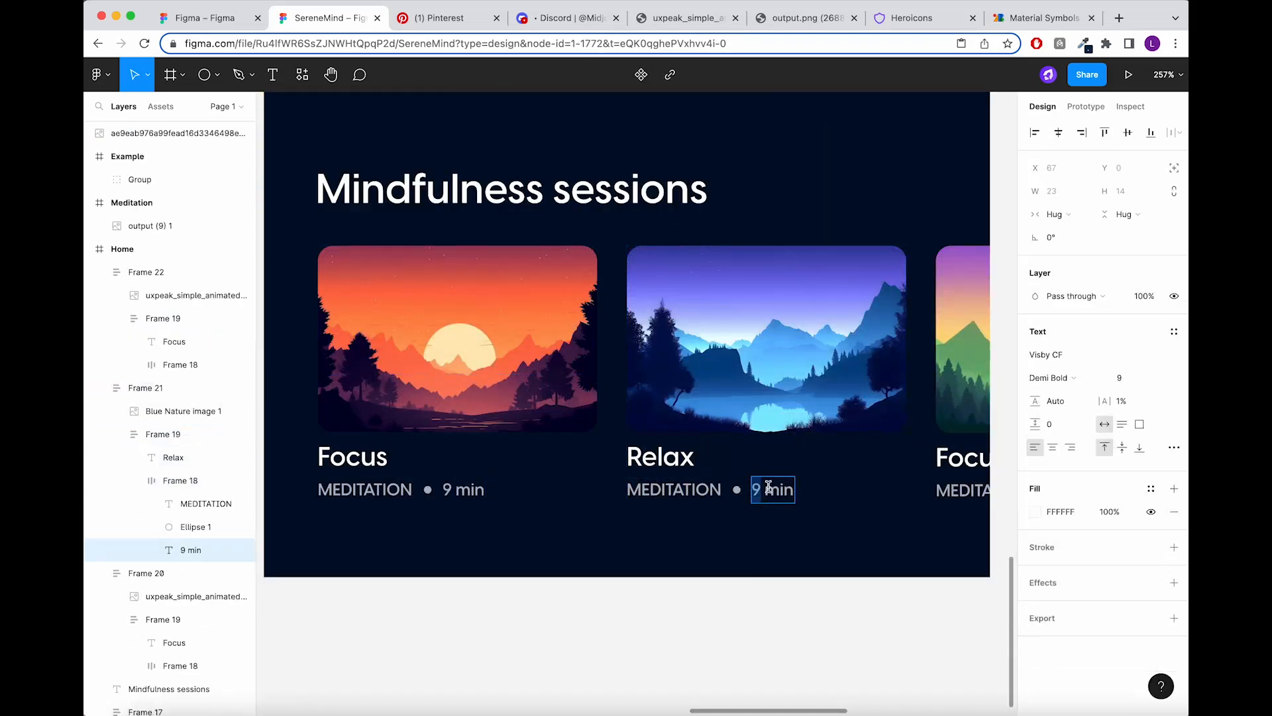
# Change the third session card's title to Mindfulness.
pyautogui.doubleClick(952, 464)
pyautogui.write('Mindfulness')
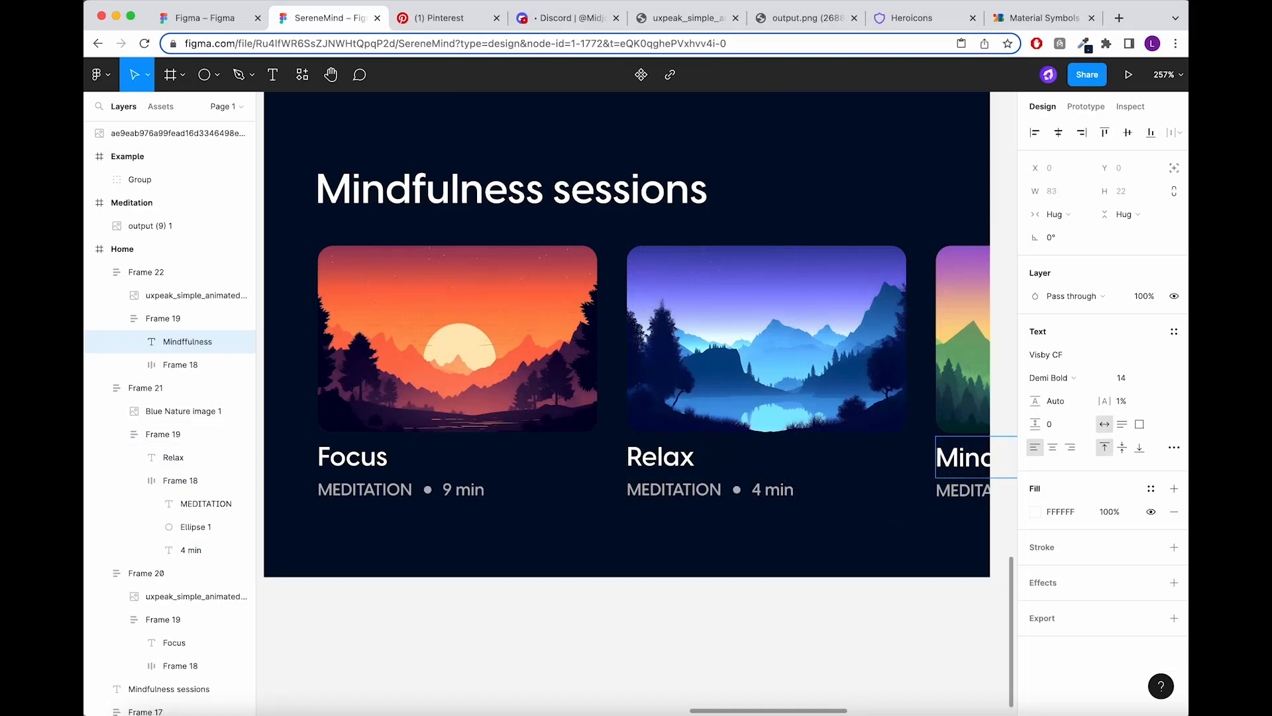
pyautogui.click(677, 593)
pyautogui.scroll(-10, 677, 583)
pyautogui.scroll(2, 676, 256)
pyautogui.moveTo(677, 275); pyautogui.dragTo(677, 276)
pyautogui.click(689, 350)
pyautogui.keyDown('shift'); pyautogui.click(665, 448); pyautogui.keyUp('shift')
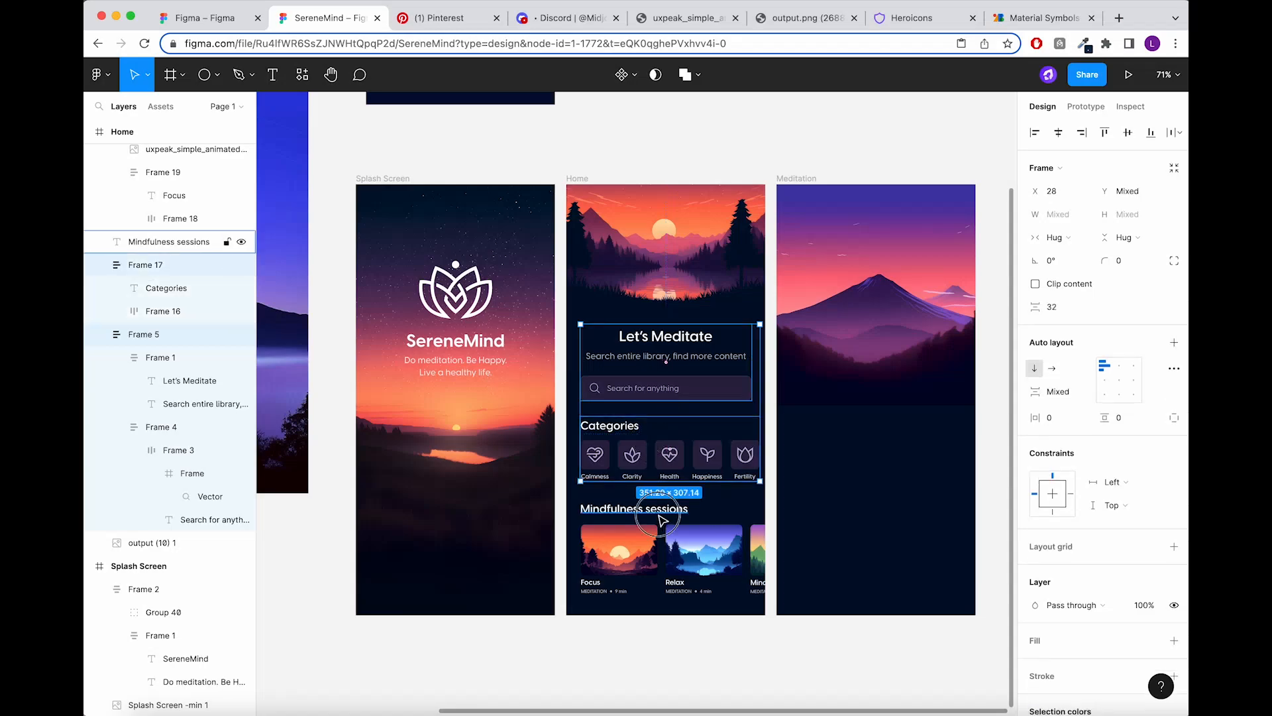
pyautogui.click(659, 516)
# Combine the three session cards in a horizontal auto layout.
pyautogui.click(640, 556)
pyautogui.keyDown('shift'); pyautogui.click(704, 555); pyautogui.keyUp('shift')
pyautogui.keyDown('shift'); pyautogui.click(761, 554); pyautogui.keyUp('shift')
pyautogui.hotkey('shift', 'a')
# Combine the Mindfulness sessions heading and the card row in a vertical auto layout with a spacing of 12.
pyautogui.keyDown('shift'); pyautogui.click(662, 512); pyautogui.keyUp('shift')
pyautogui.hotkey('shift', 'a')
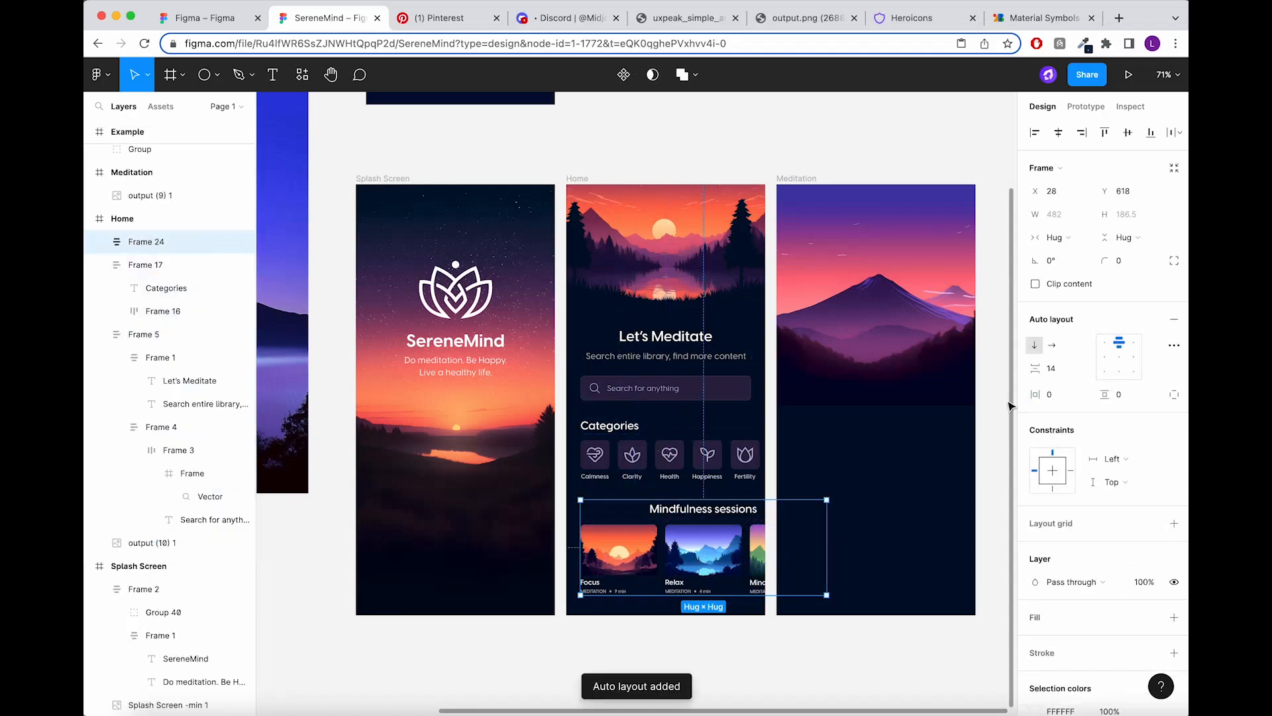
pyautogui.write('12')
pyautogui.press('Return')
# Combine the intro, Categories and Mindfulness sessions blocks in a vertical auto layout with spacing 24 and move it slightly up.
pyautogui.click(681, 458)
pyautogui.press('super+z')
pyautogui.keyDown('shift'); pyautogui.click(681, 458); pyautogui.keyUp('shift')
pyautogui.keyDown('shift'); pyautogui.click(661, 383); pyautogui.keyUp('shift')
pyautogui.hotkey('shift', 'a')
pyautogui.click(1060, 369)
pyautogui.write('2')
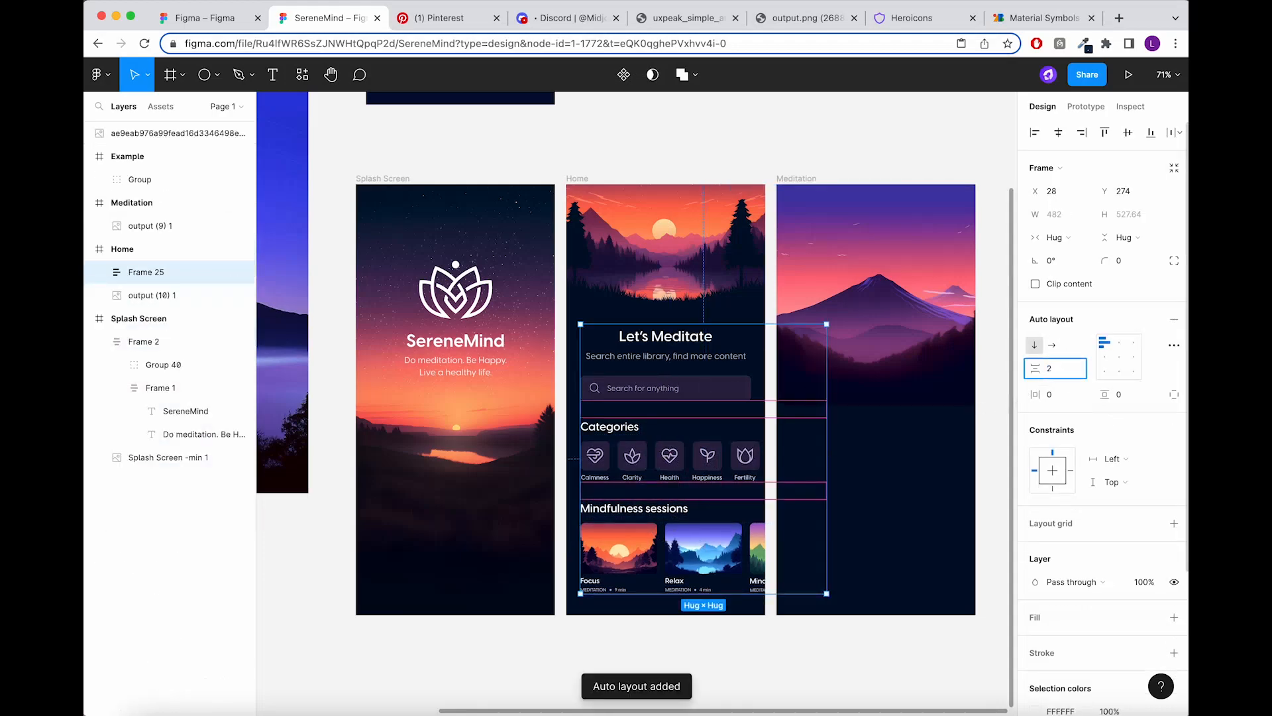
pyautogui.write('4')
pyautogui.press('Return')
pyautogui.moveTo(680, 364); pyautogui.dragTo(679, 347)
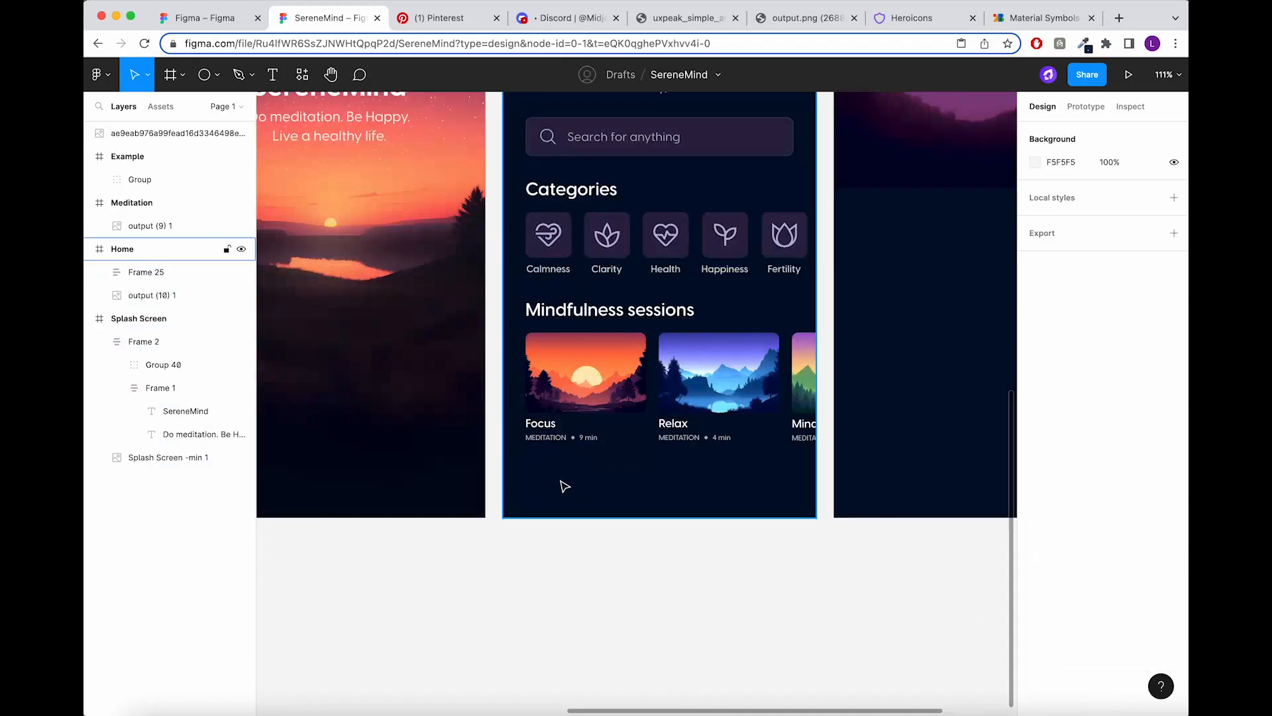
# Paste the navigation icon row into the Home frame and centre it horizontally near the frame's bottom edge.
pyautogui.press('super+v')
pyautogui.moveTo(640, 410); pyautogui.dragTo(664, 489)
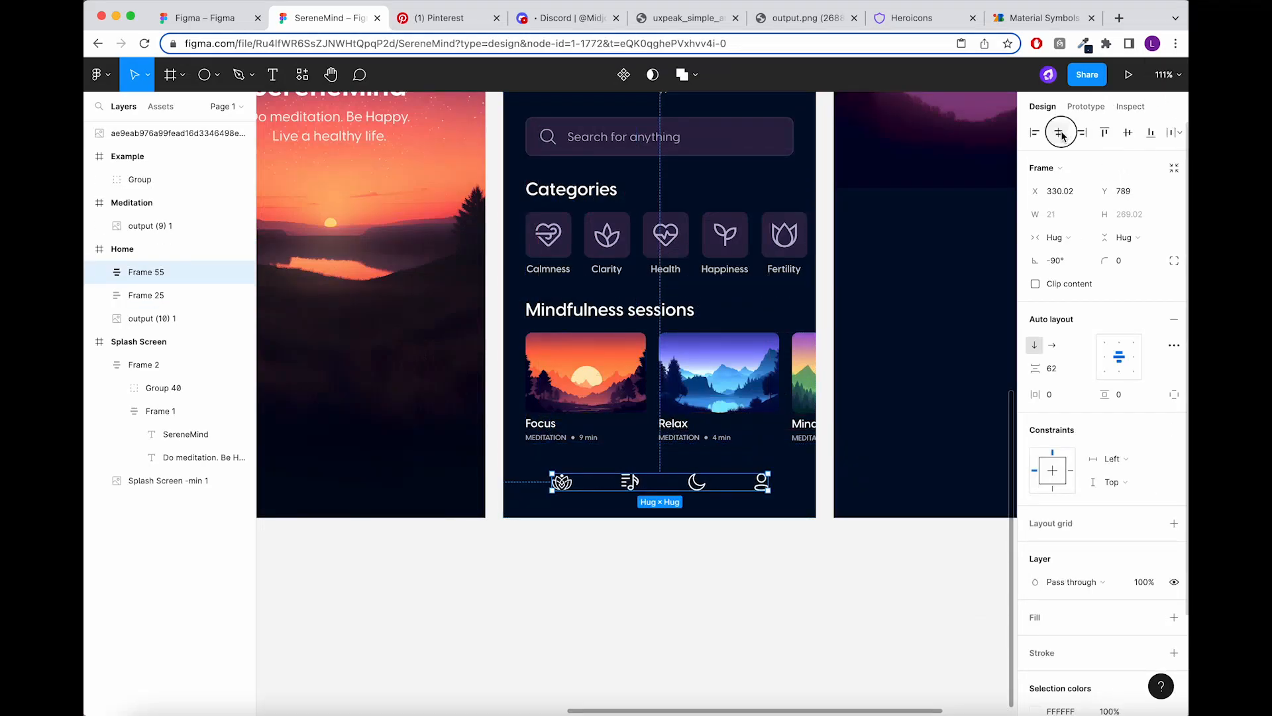
pyautogui.click(698, 579)
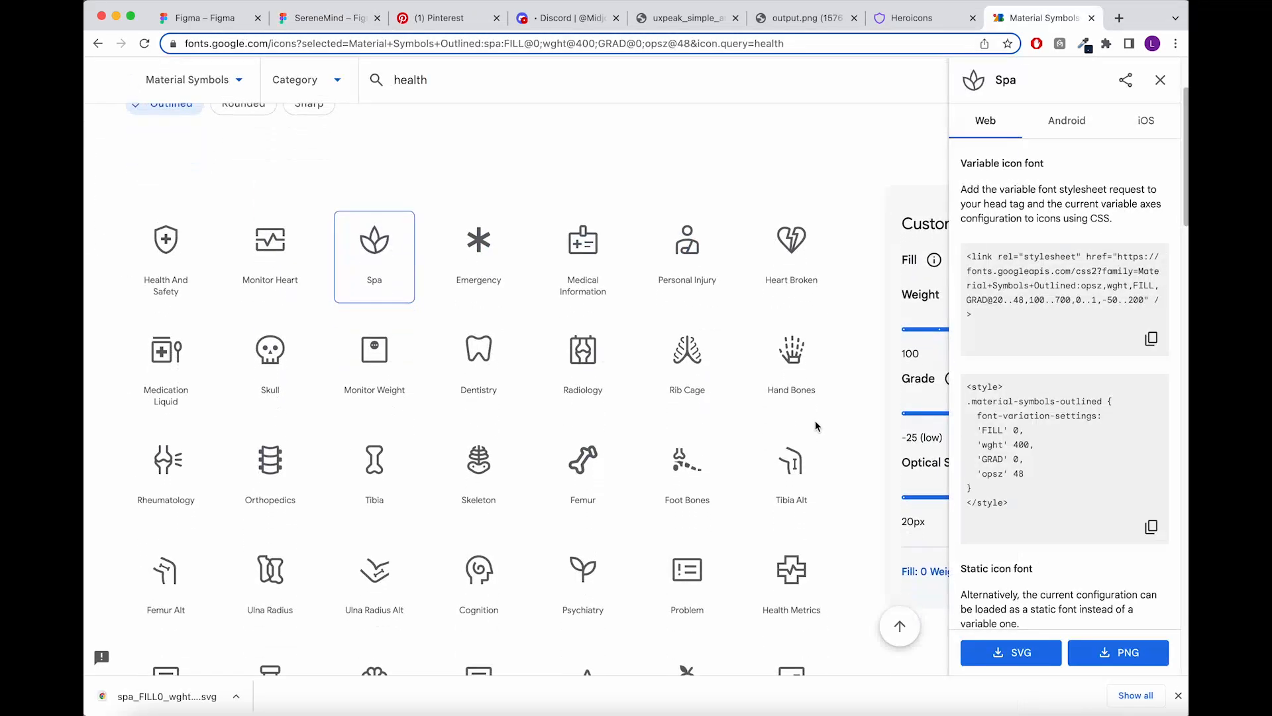
pyautogui.scroll(-9, 815, 424)
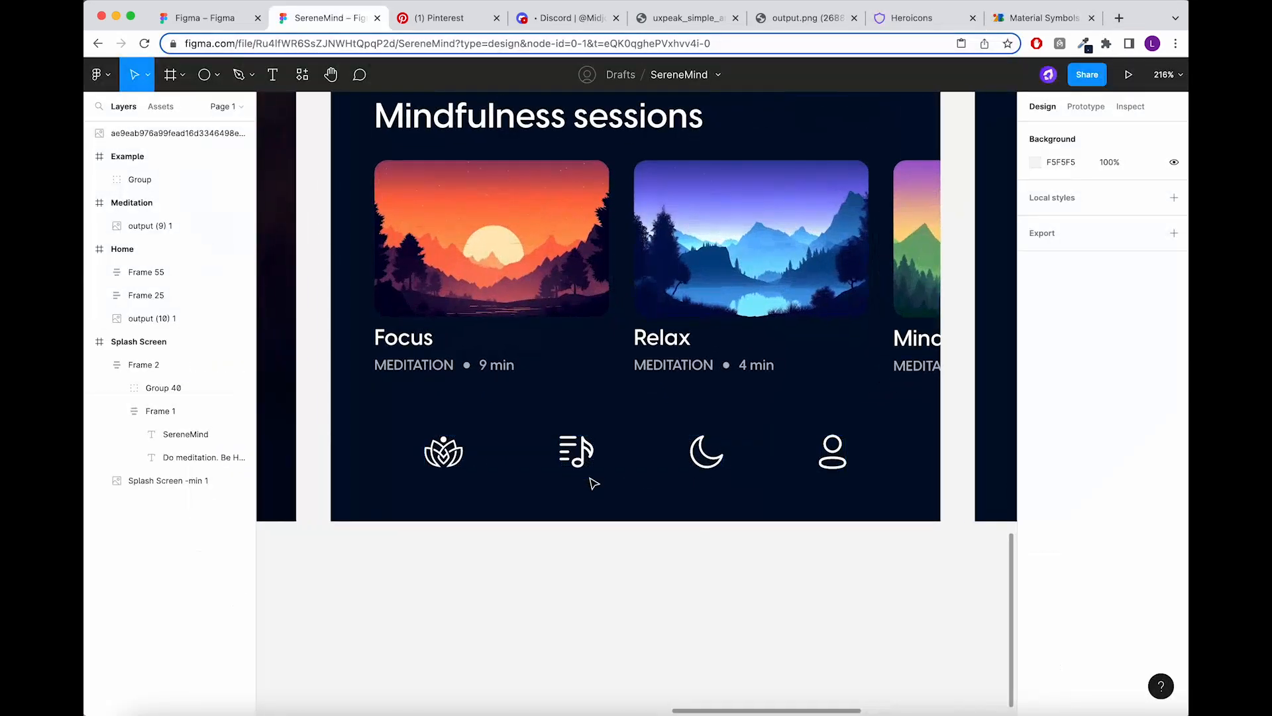
# Set the opacity of the sounds, moon and profile icons in Home's bottom navigation to 60%.
pyautogui.click(577, 456)
pyautogui.doubleClick(577, 456)
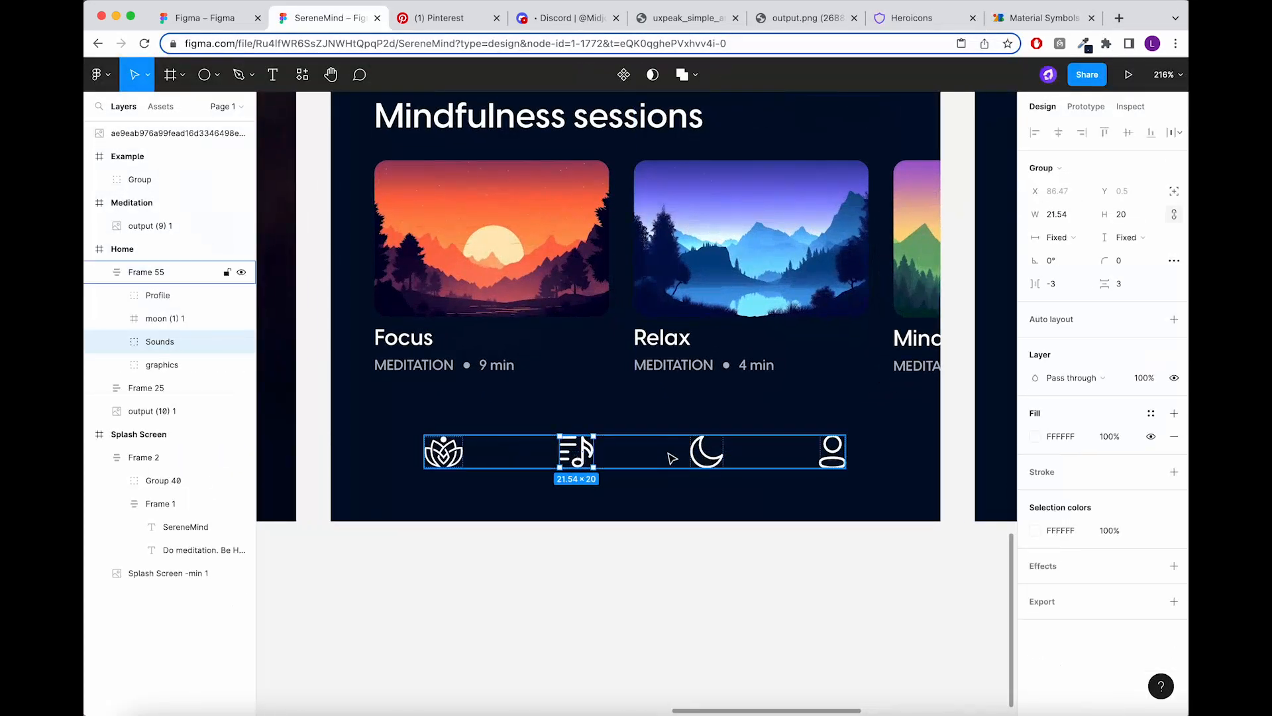
pyautogui.keyDown('shift'); pyautogui.click(706, 452); pyautogui.keyUp('shift')
pyautogui.keyDown('shift'); pyautogui.click(166, 294); pyautogui.keyUp('shift')
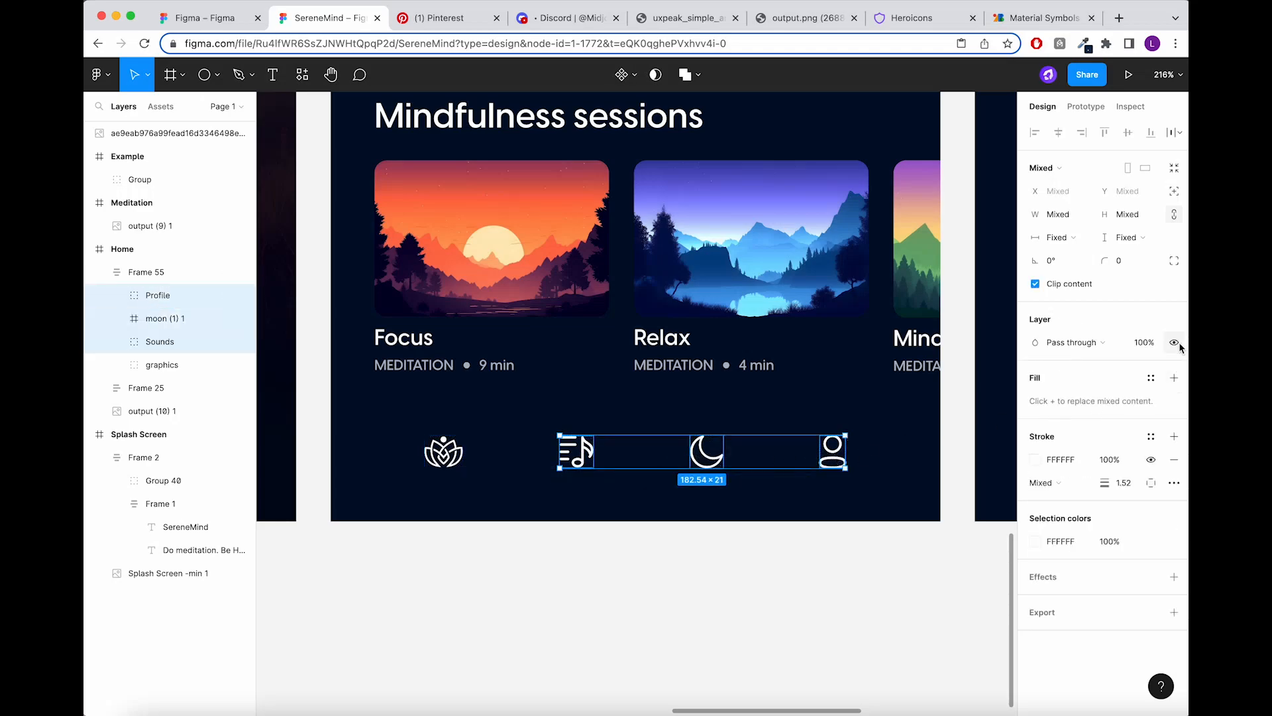
pyautogui.write('60')
pyautogui.press('Return')
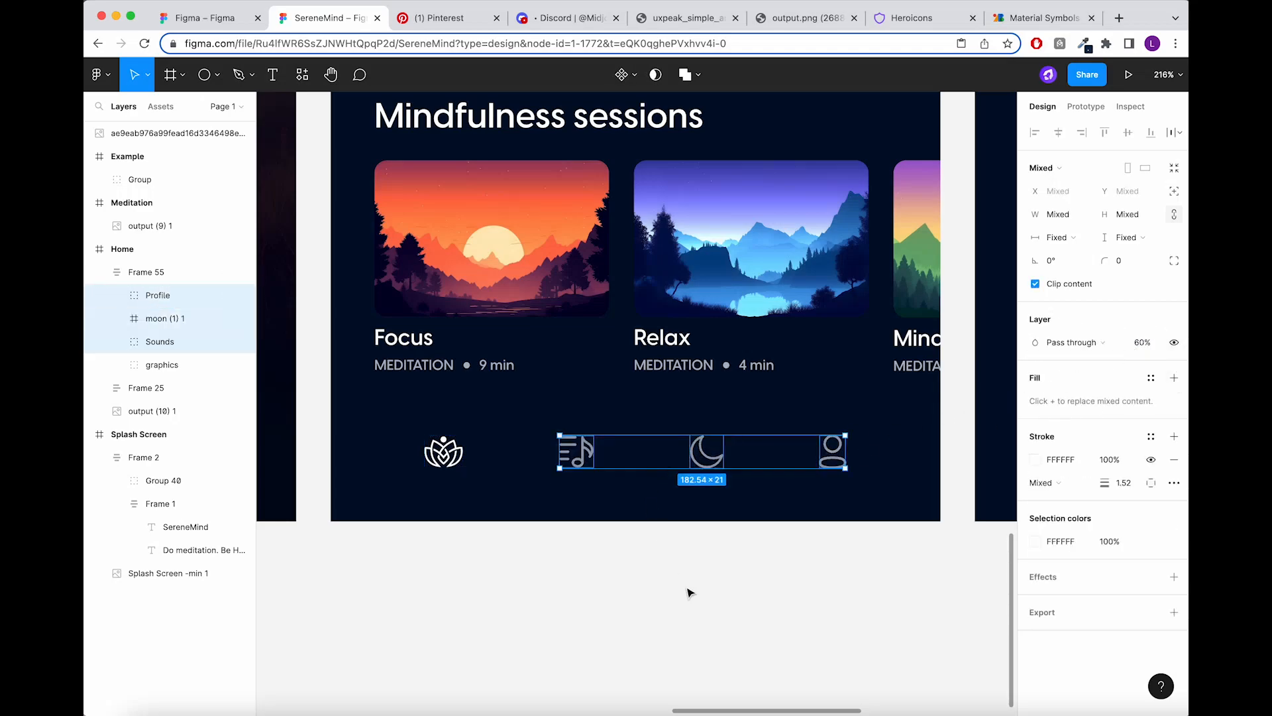
pyautogui.click(690, 592)
pyautogui.scroll(-10, 689, 592)
pyautogui.scroll(2, 908, 612)
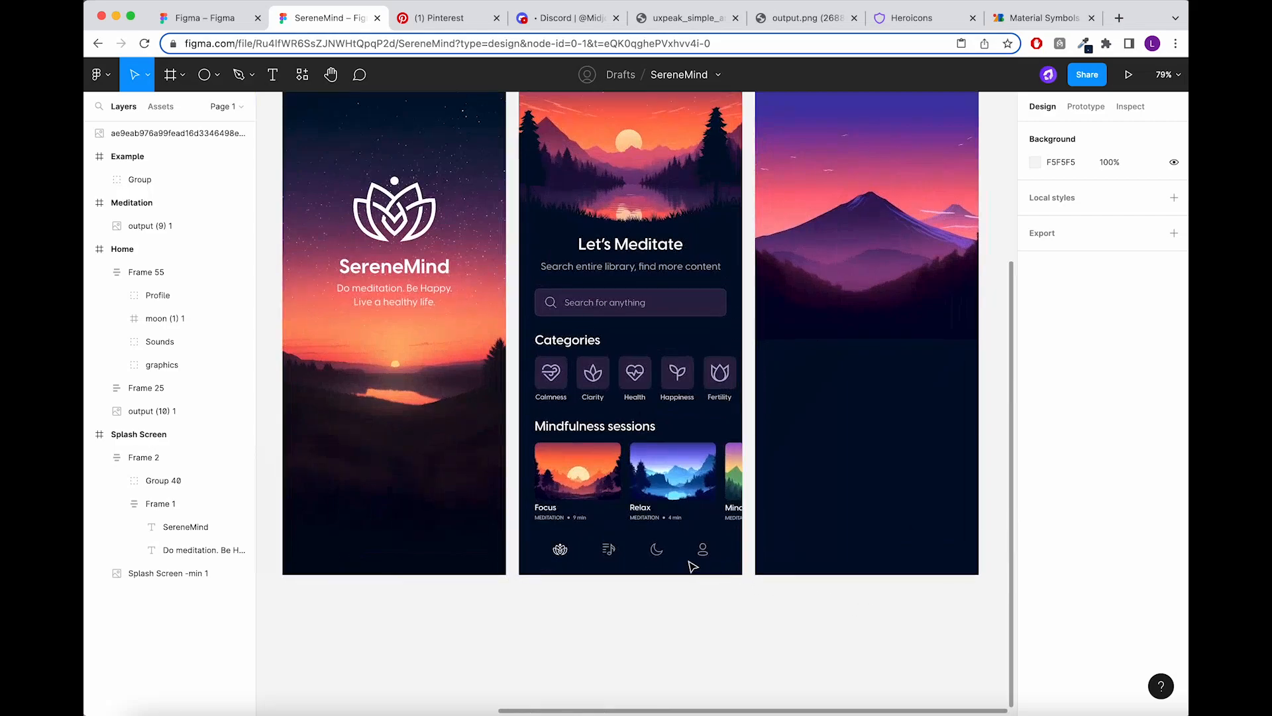
# Copy Home's navigation icon row to the same position near the bottom of the Meditation frame.
pyautogui.click(655, 554)
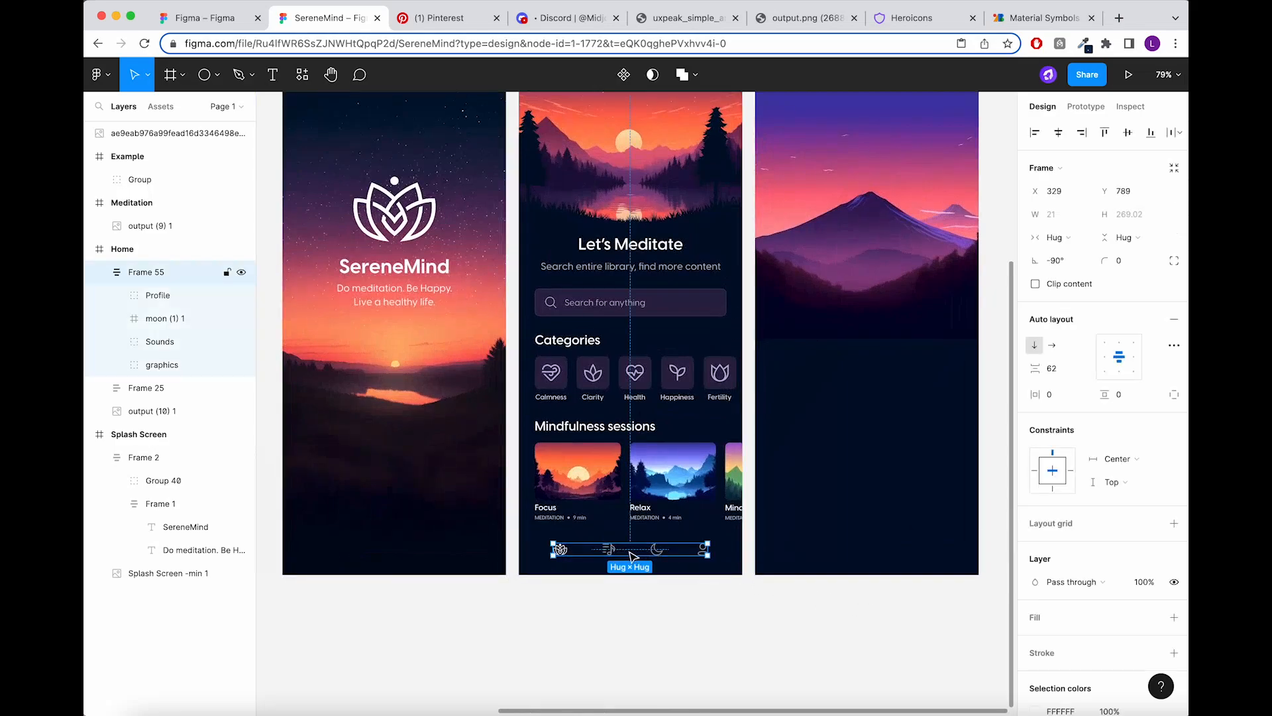
pyautogui.moveTo(626, 555); pyautogui.dragTo(861, 540)
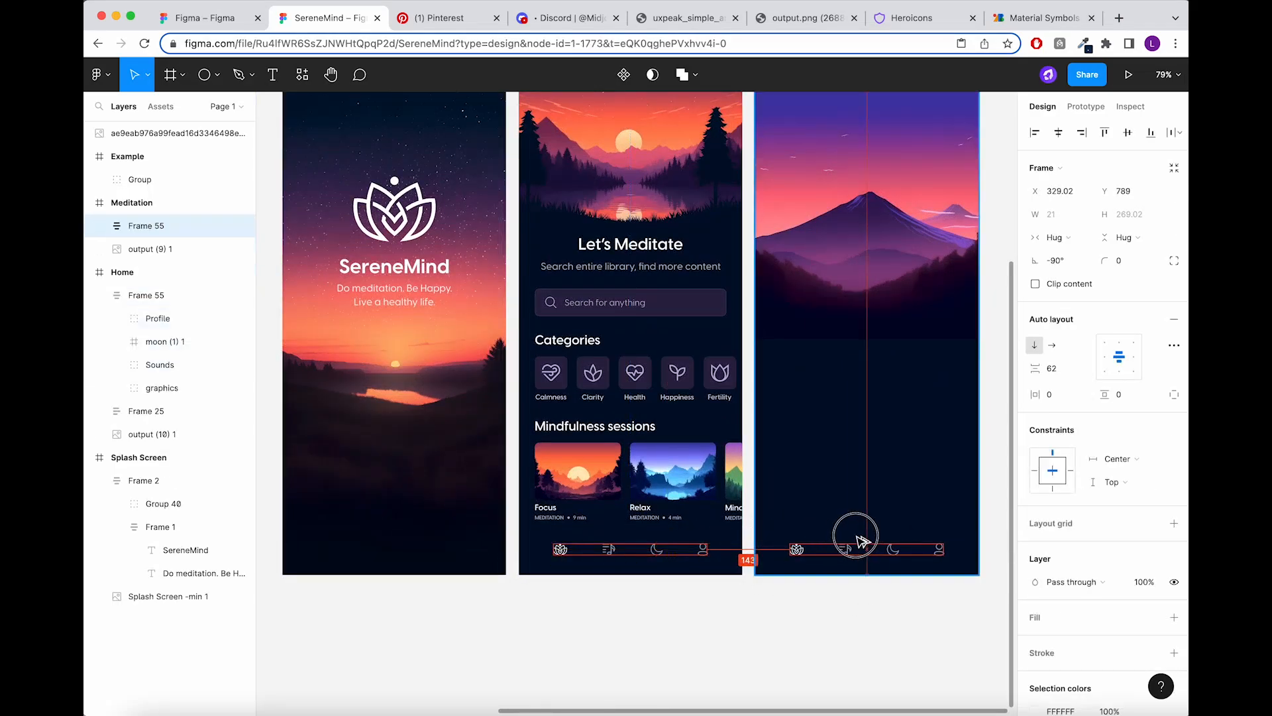
pyautogui.click(968, 630)
# In Meditation's navigation row, set the lotus icon's opacity to 60% and the sounds icon's opacity to 100%.
pyautogui.scroll(7, 974, 569)
pyautogui.click(592, 538)
pyautogui.doubleClick(591, 538)
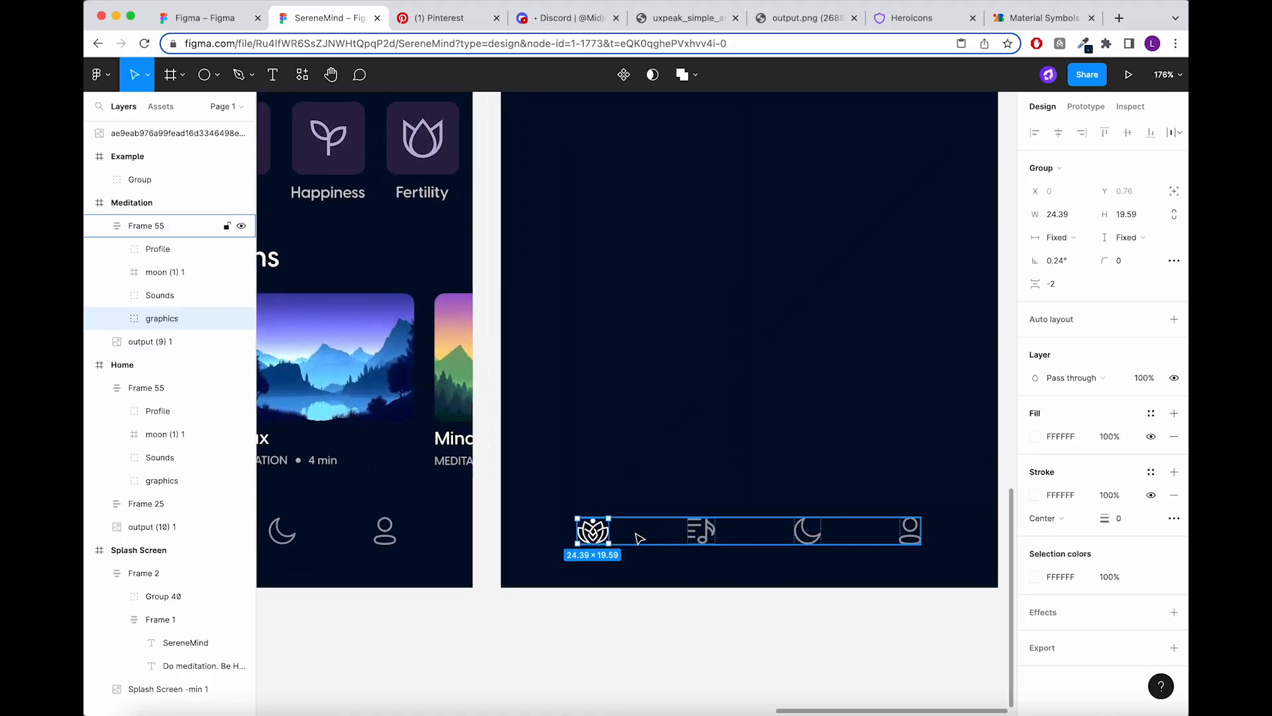
pyautogui.write('60')
pyautogui.press('Return')
pyautogui.doubleClick(698, 538)
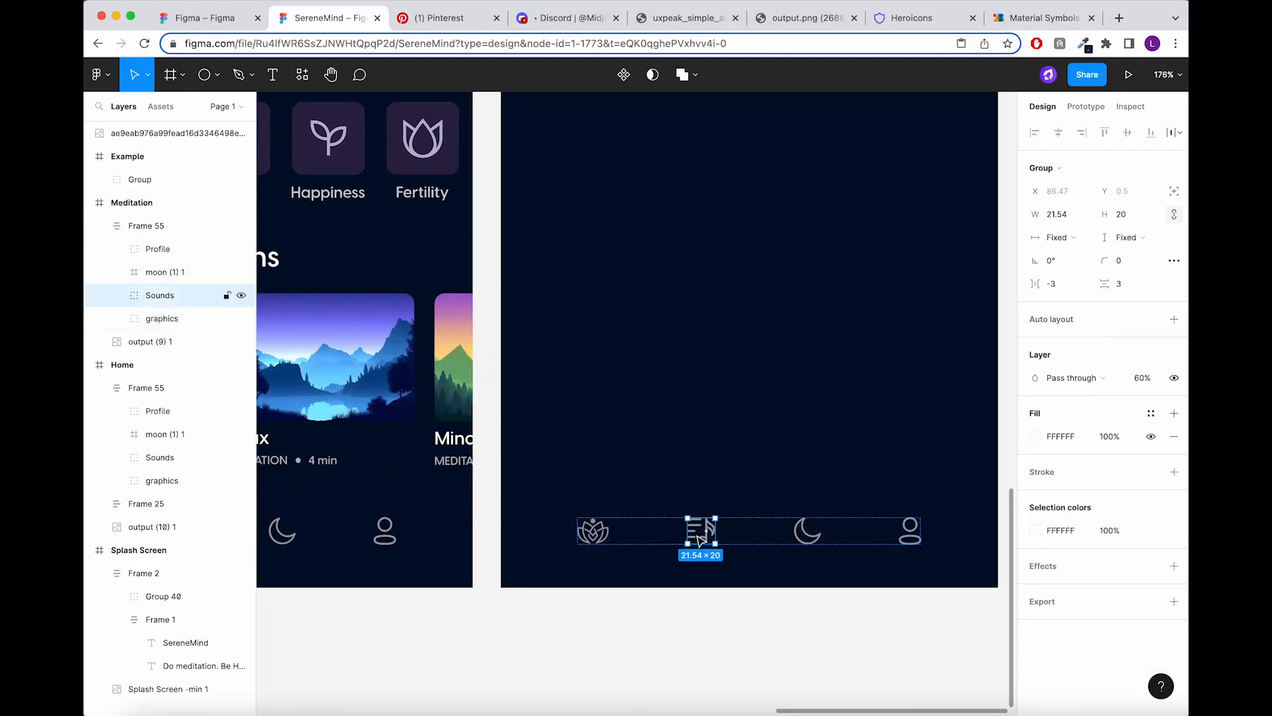
pyautogui.write('100')
pyautogui.press('Return')
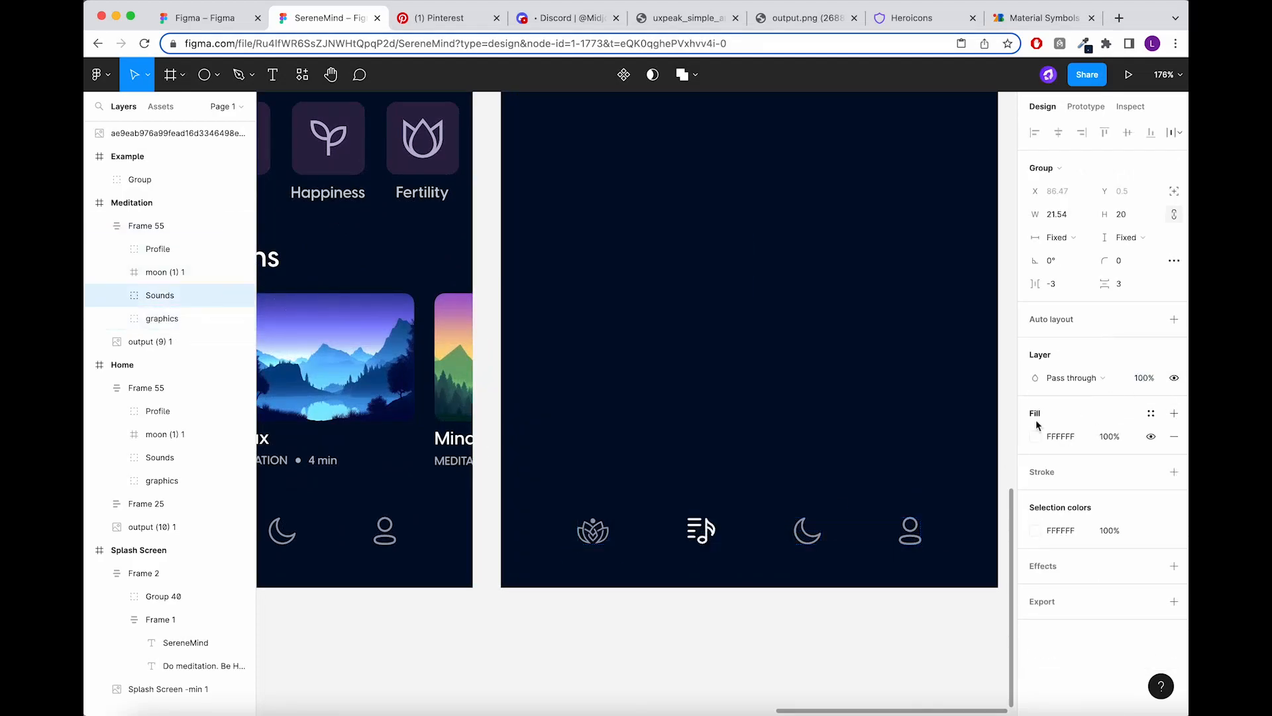
pyautogui.click(721, 622)
pyautogui.scroll(-10, 721, 621)
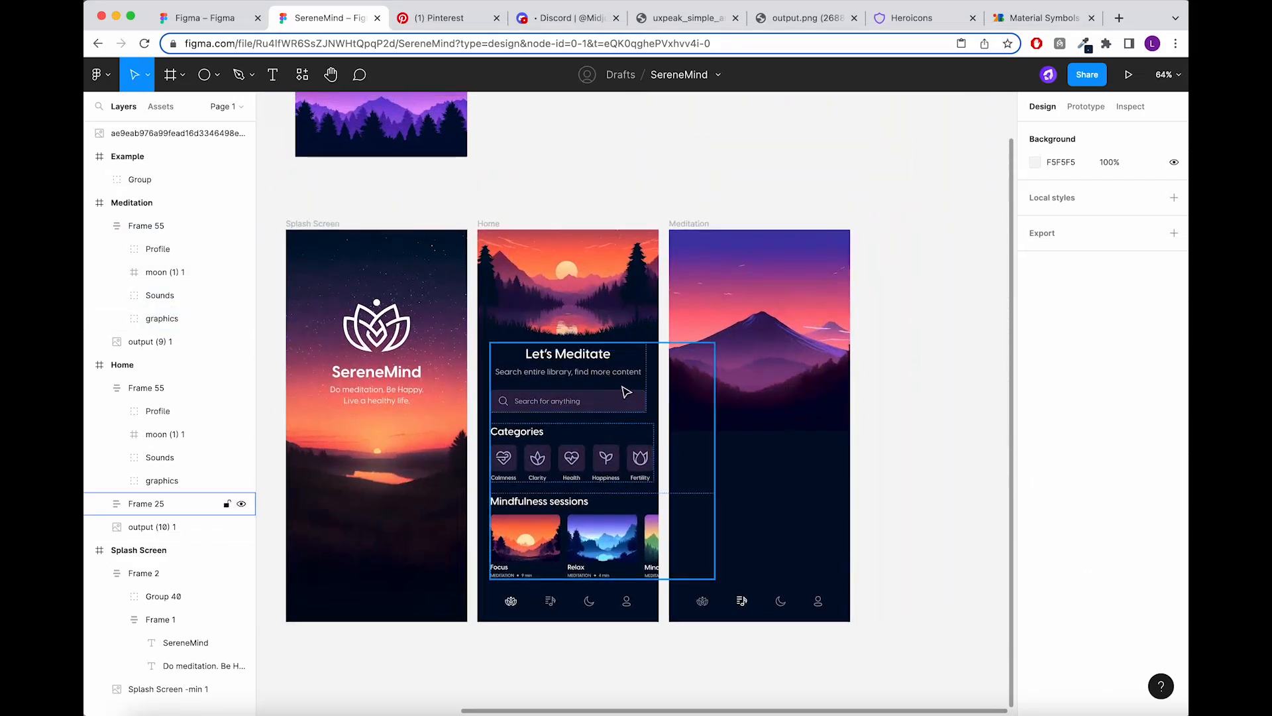
# Copy Home's "Let's Meditate" heading and subtitle block into the Meditation frame, centred at the mountain image's lower edge.
pyautogui.doubleClick(600, 373)
pyautogui.doubleClick(602, 373)
pyautogui.moveTo(622, 372); pyautogui.dragTo(759, 436)
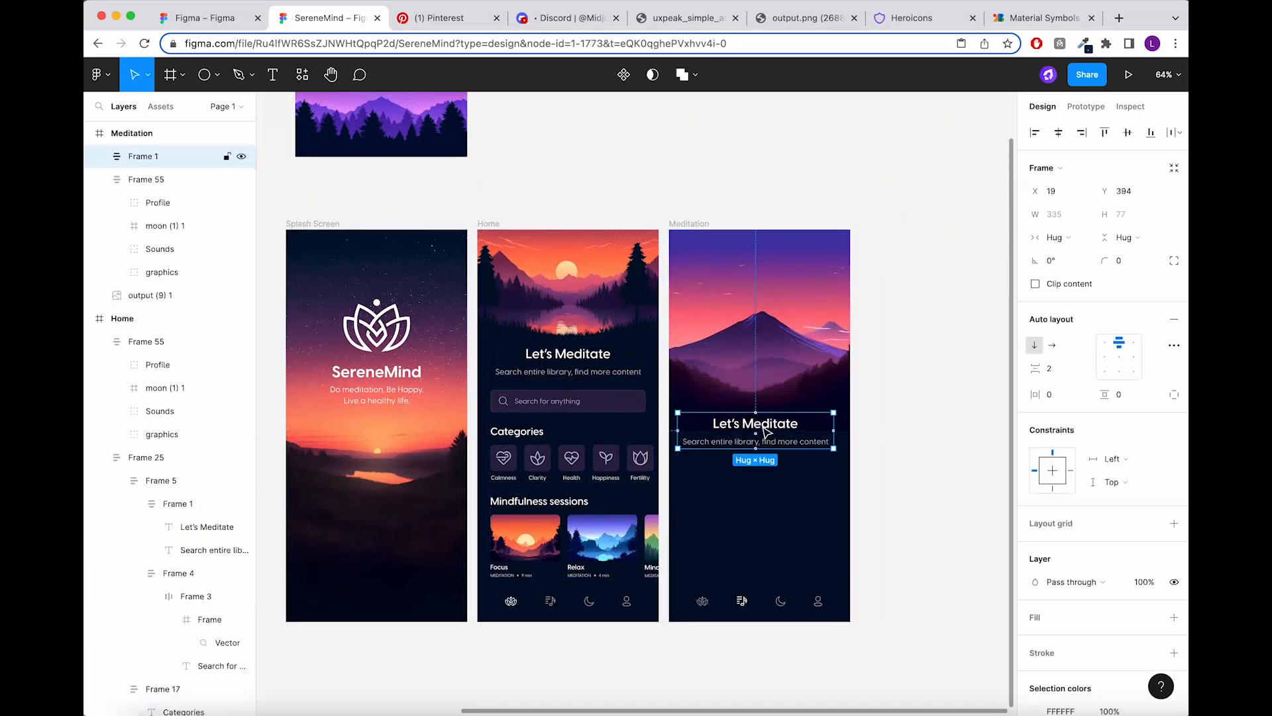
# Change the Meditation heading to "Mountain Love" and its subtitle to "Passion for Nature".
pyautogui.doubleClick(755, 424)
pyautogui.write('Mountain Lov')
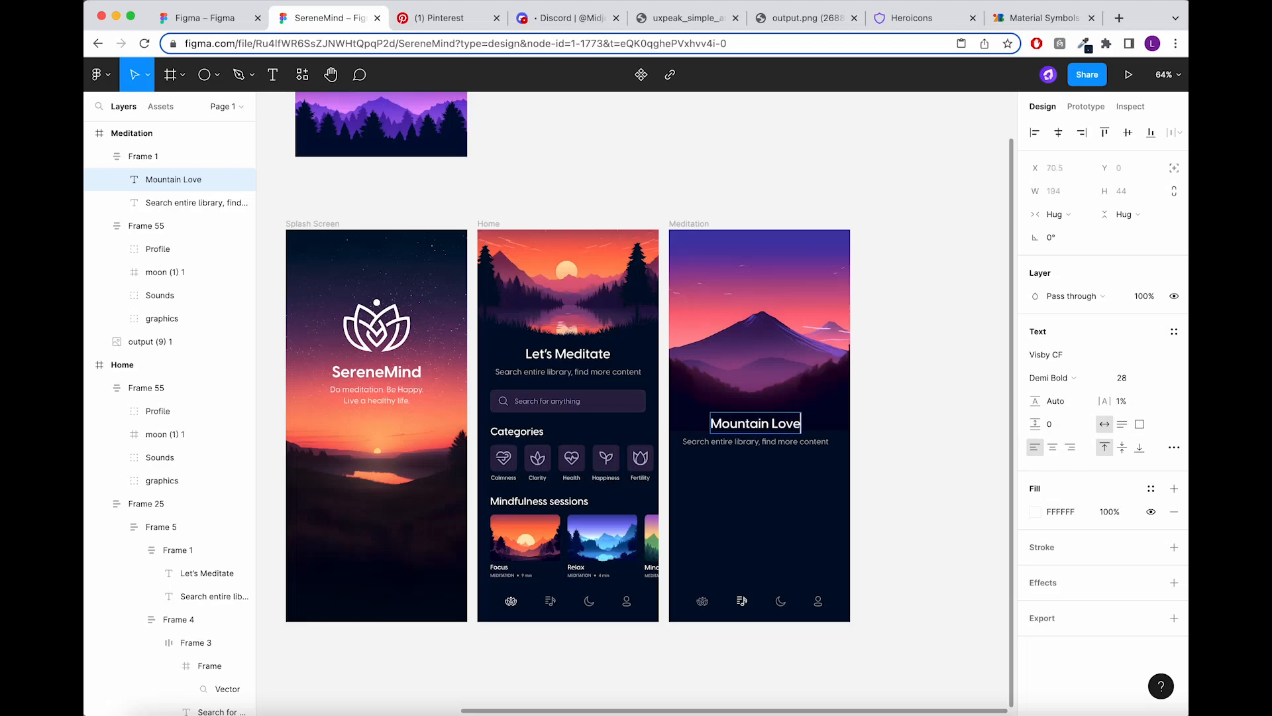
pyautogui.write('e')
pyautogui.press('Tab')
pyautogui.write('P')
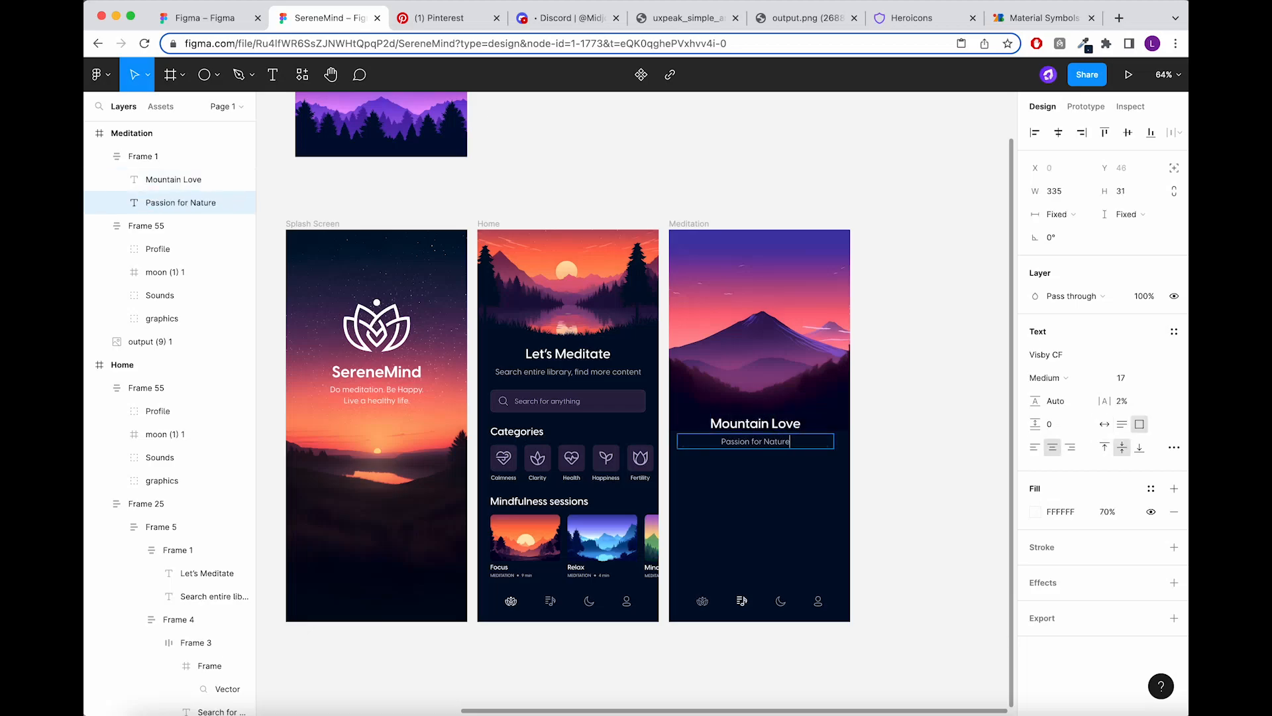
pyautogui.click(910, 468)
# Draw a vertical line about 13 px long near the Meditation frame's left side, below the subtitle.
pyautogui.scroll(5, 752, 517)
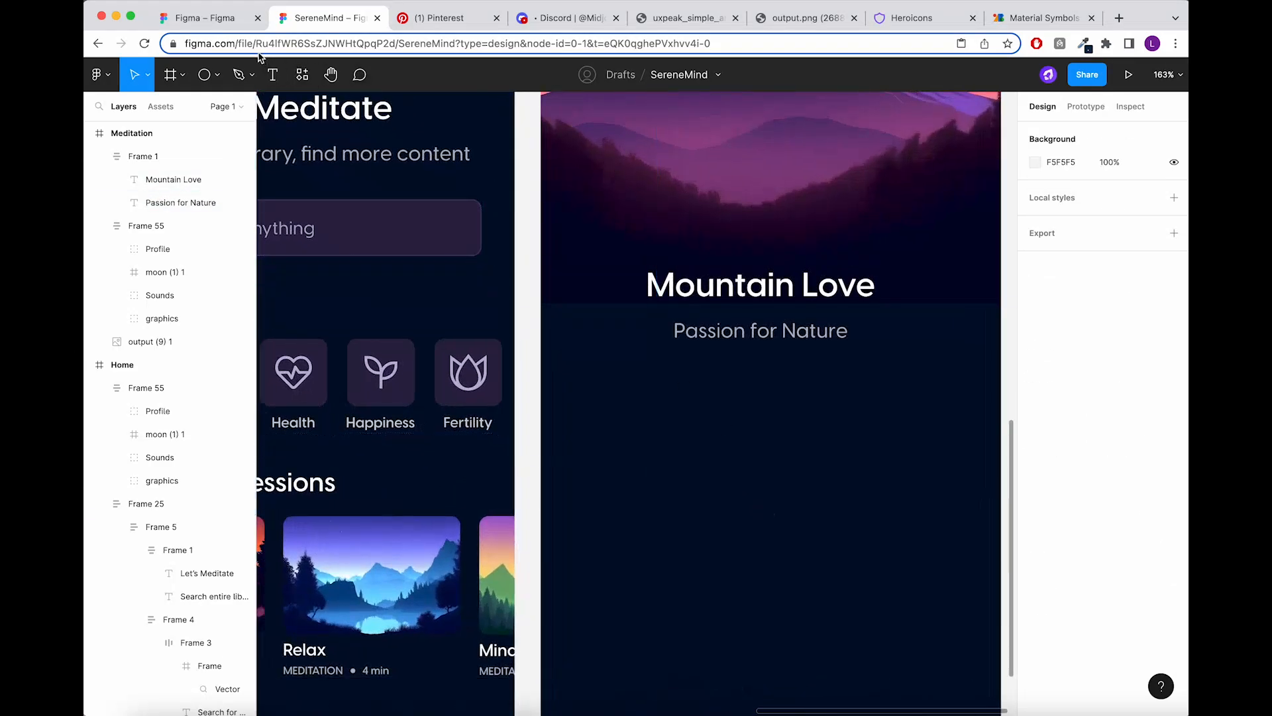
pyautogui.click(219, 80)
pyautogui.click(210, 131)
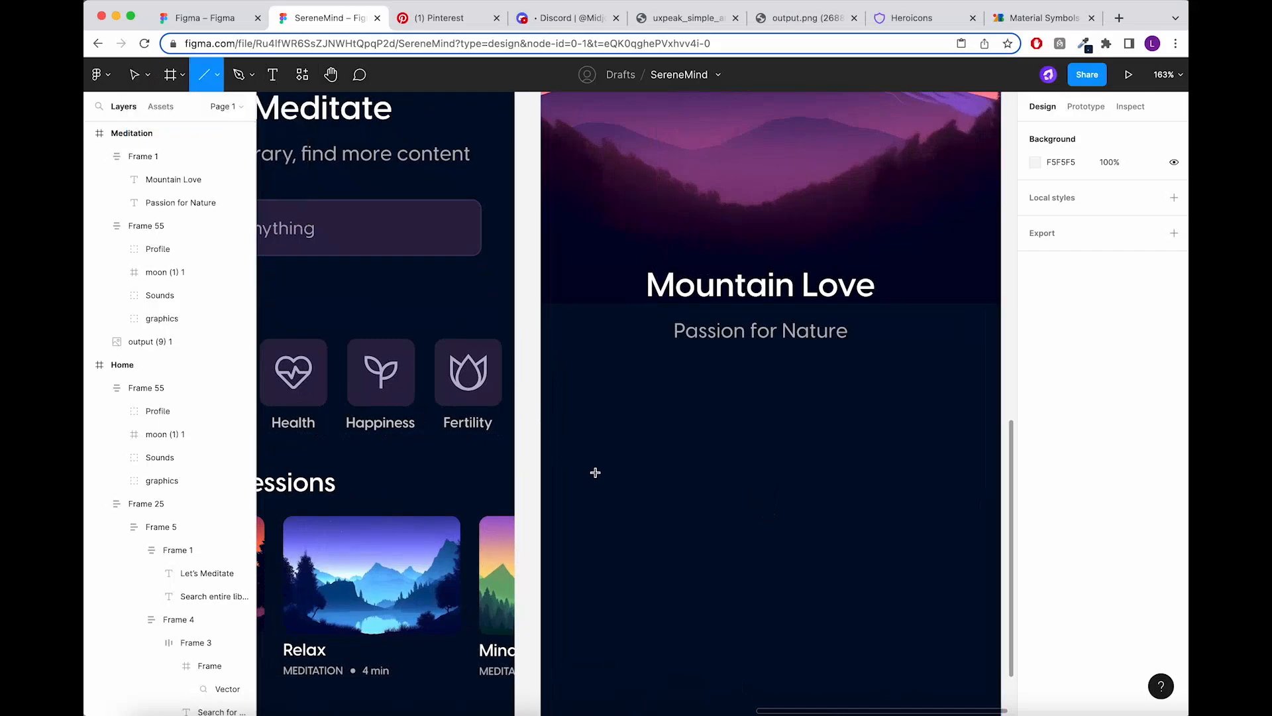
pyautogui.scroll(3, 601, 480)
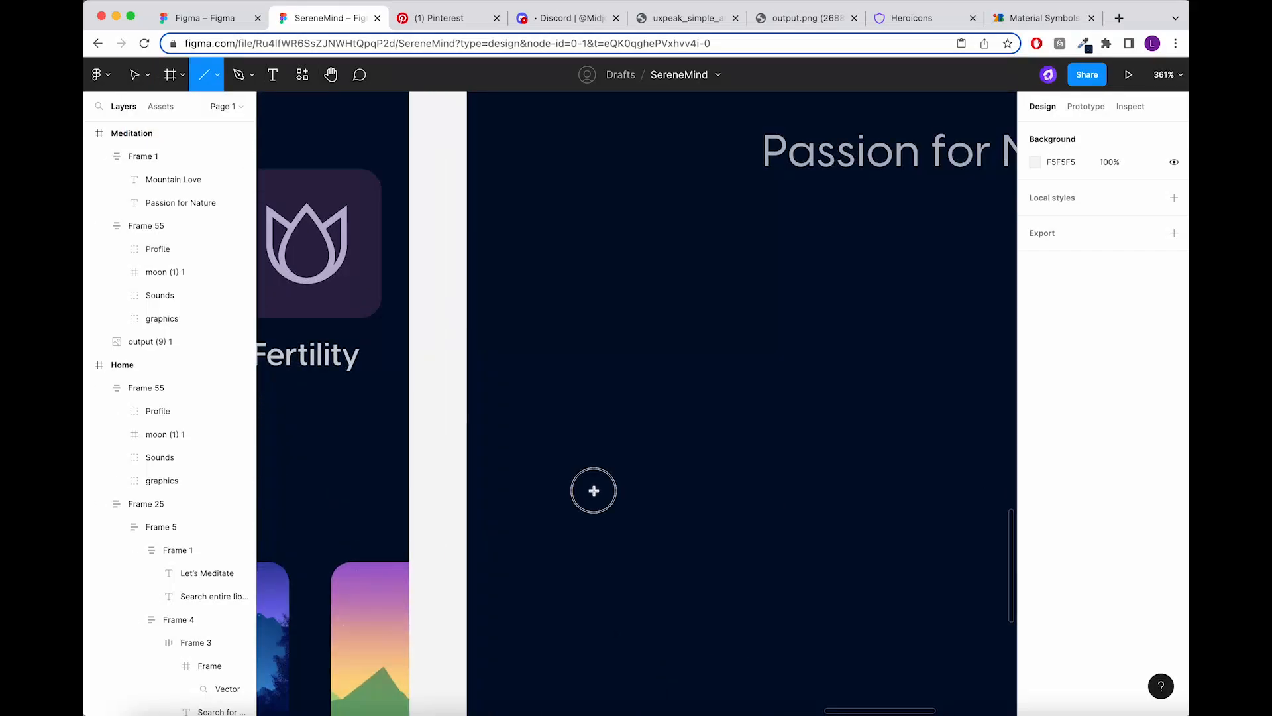
pyautogui.moveTo(594, 491); pyautogui.dragTo(593, 470)
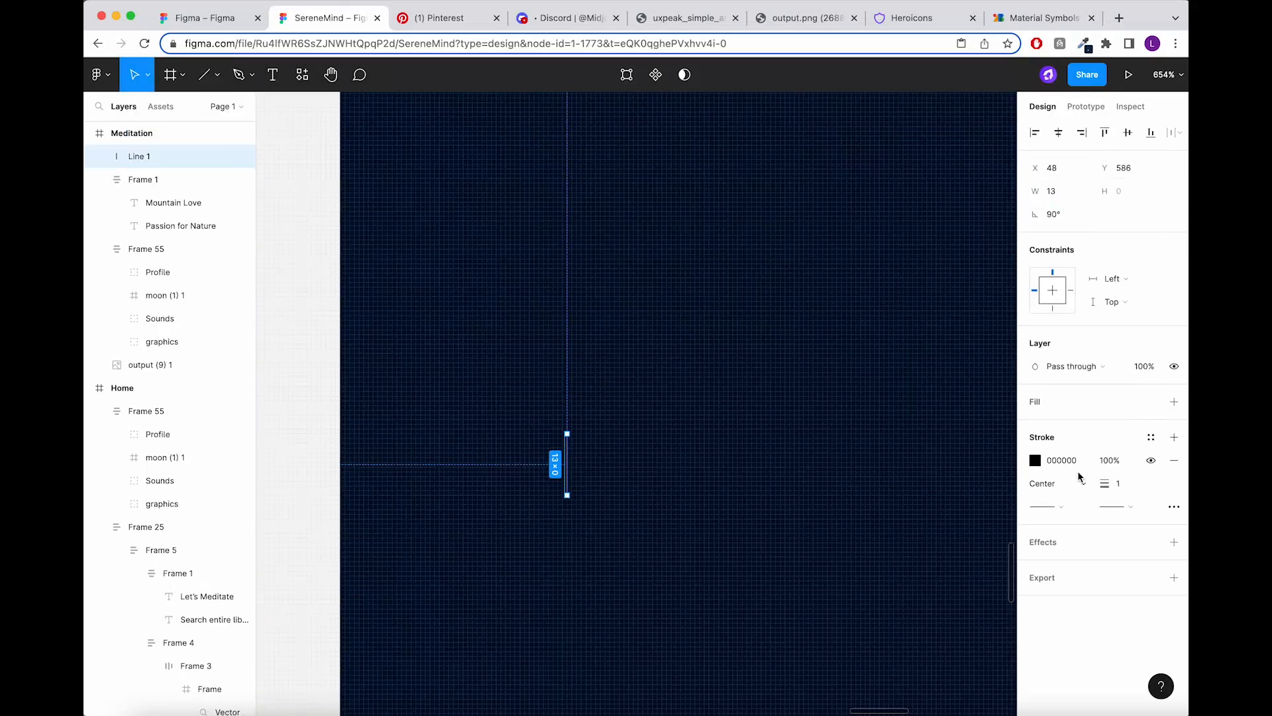
# Style the line with a 1.5 stroke in E5617E sampled from the mountain image's sky, with round caps at both ends.
pyautogui.scroll(-10, 590, 472)
pyautogui.click(1035, 460)
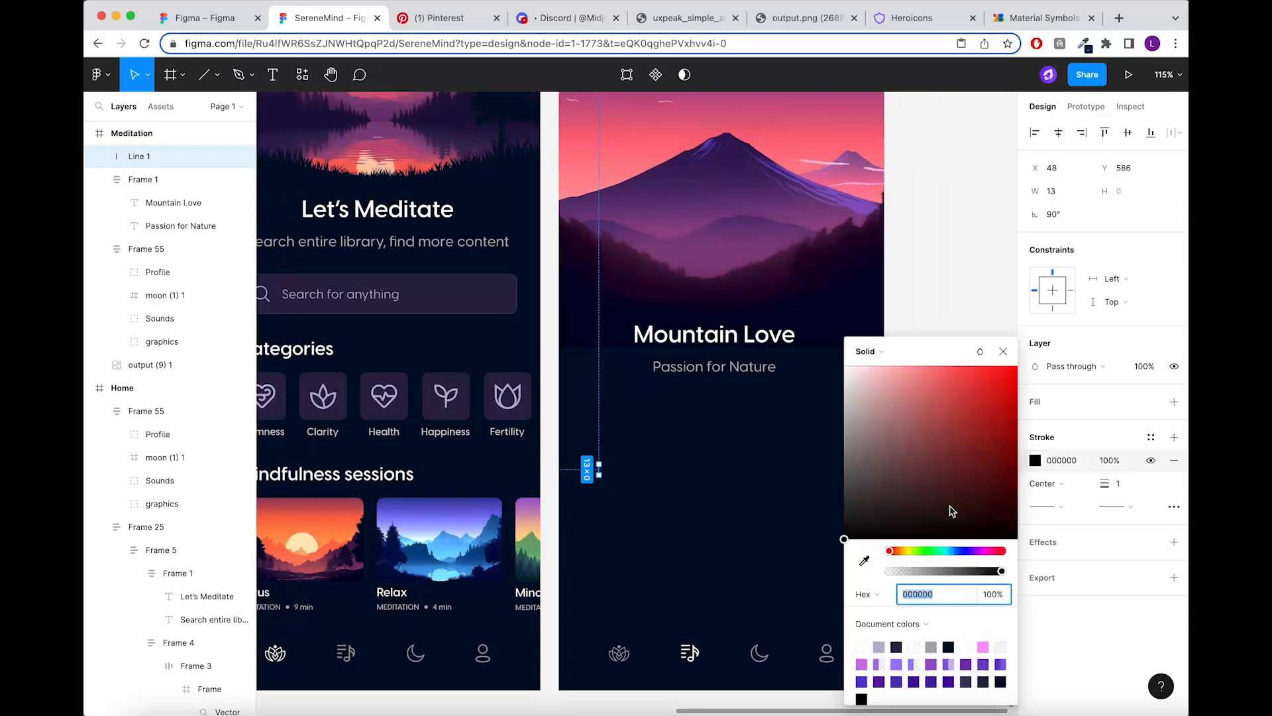
pyautogui.click(864, 560)
pyautogui.click(843, 162)
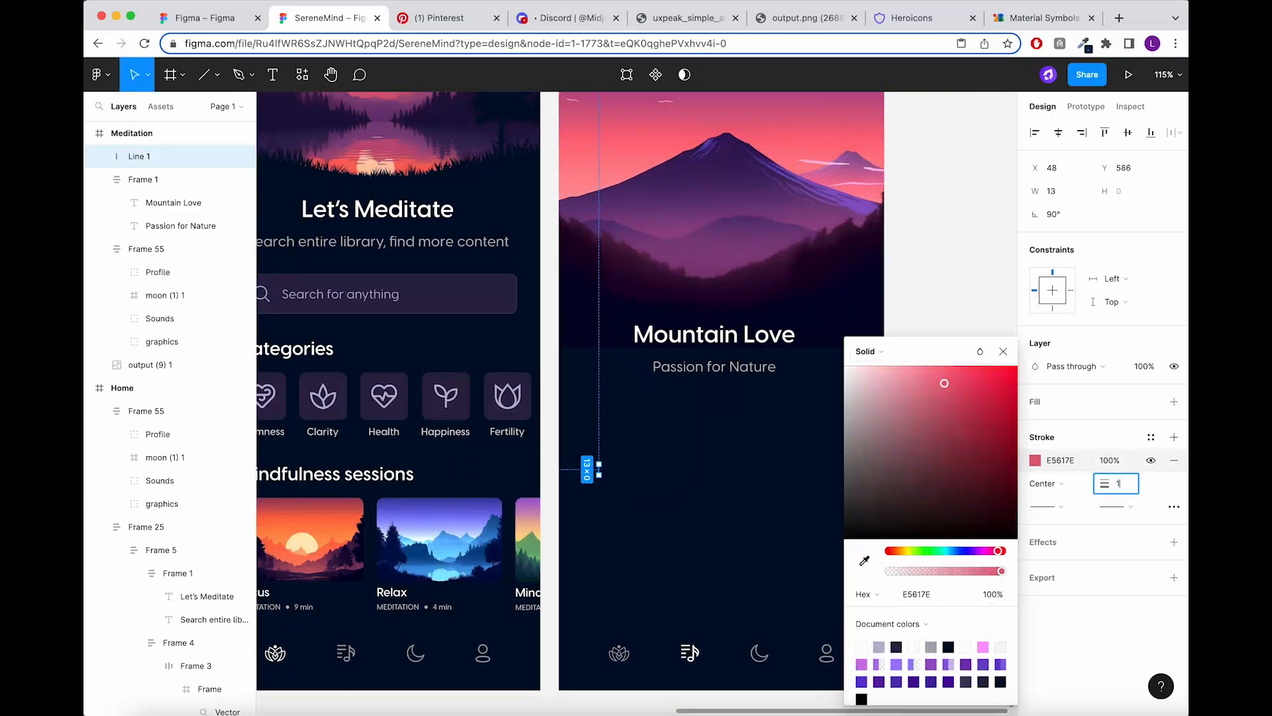
pyautogui.scroll(10, 607, 480)
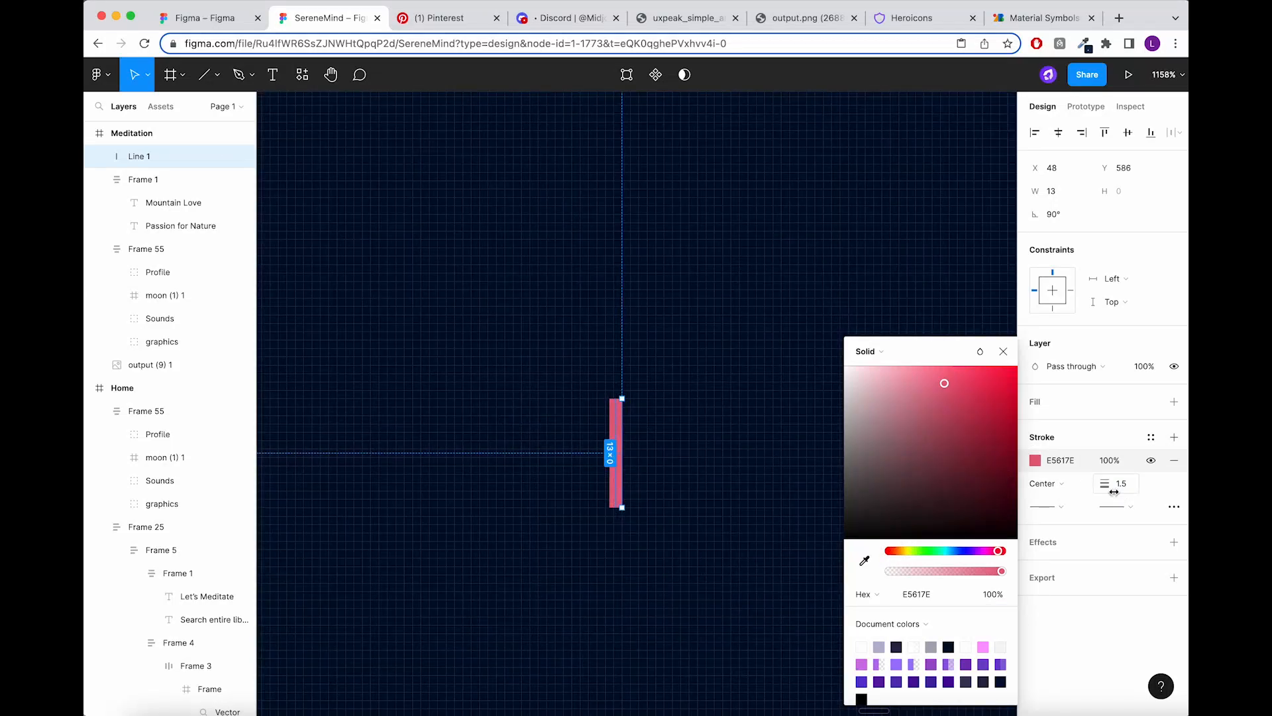
pyautogui.click(1061, 507)
pyautogui.click(1082, 624)
pyautogui.click(1128, 511)
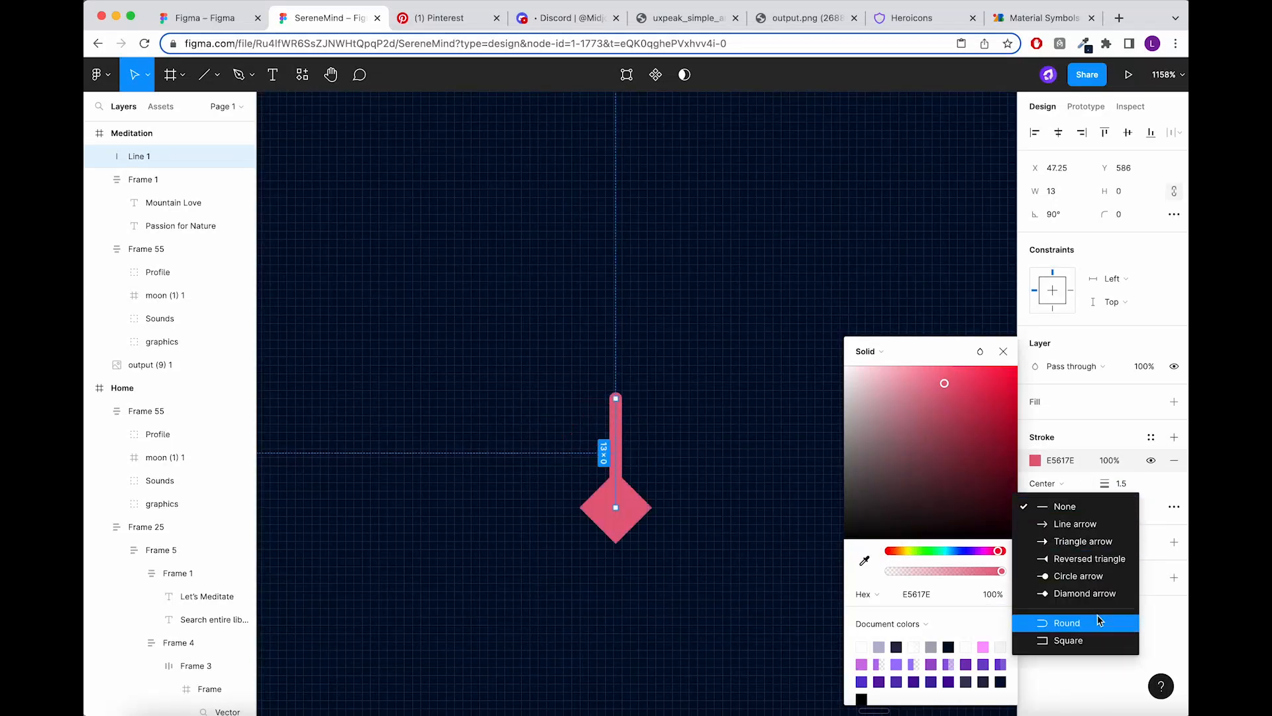
pyautogui.click(1098, 621)
pyautogui.click(813, 511)
# Duplicate the pink line three times in a row beside it, with lengths of 8, 17 and 24.
pyautogui.click(618, 456)
pyautogui.moveTo(618, 456); pyautogui.dragTo(706, 457)
pyautogui.click(1069, 192)
pyautogui.write('8')
pyautogui.press('Return')
pyautogui.write('17')
pyautogui.press('Return')
pyautogui.moveTo(704, 405); pyautogui.dragTo(750, 430)
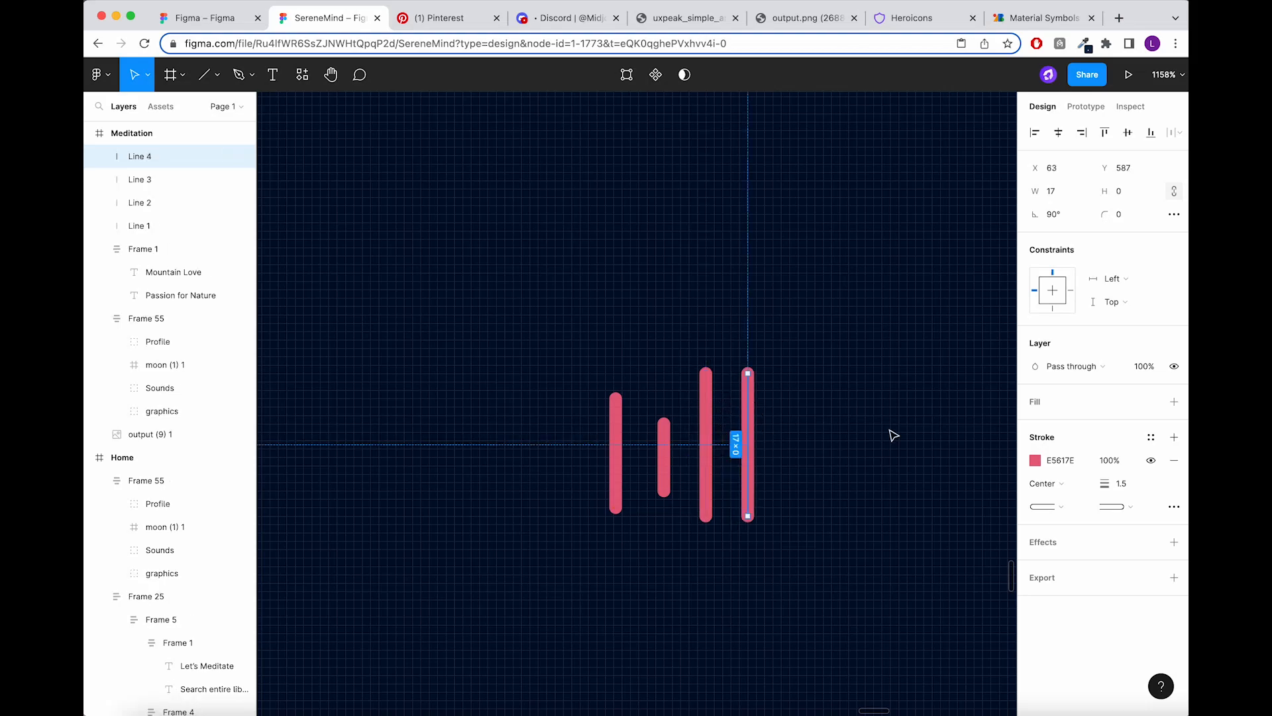
pyautogui.write('24')
pyautogui.press('Return')
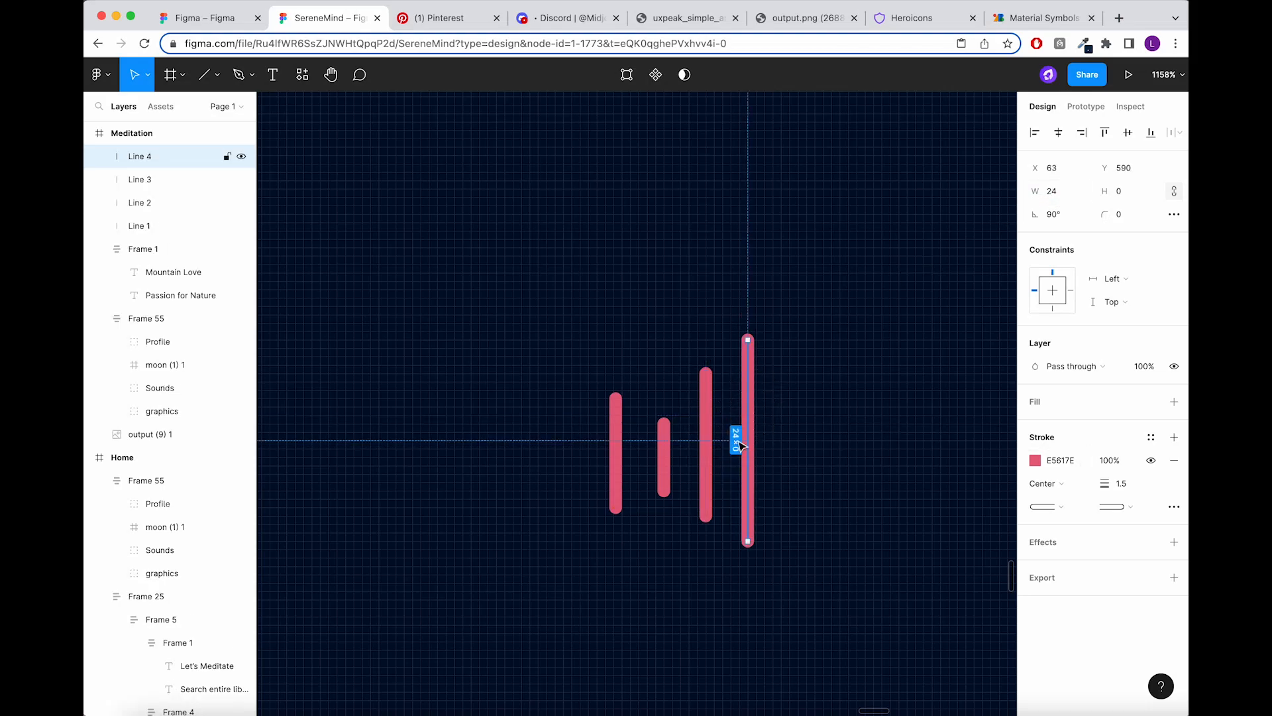
# Combine the four pink lines in a vertically centred horizontal auto layout with a spacing of 5.
pyautogui.click(616, 451)
pyautogui.keyDown('shift'); pyautogui.click(664, 458); pyautogui.keyUp('shift')
pyautogui.keyDown('shift'); pyautogui.click(706, 451); pyautogui.keyUp('shift')
pyautogui.keyDown('shift'); pyautogui.click(749, 438); pyautogui.keyUp('shift')
pyautogui.hotkey('shift', 'a')
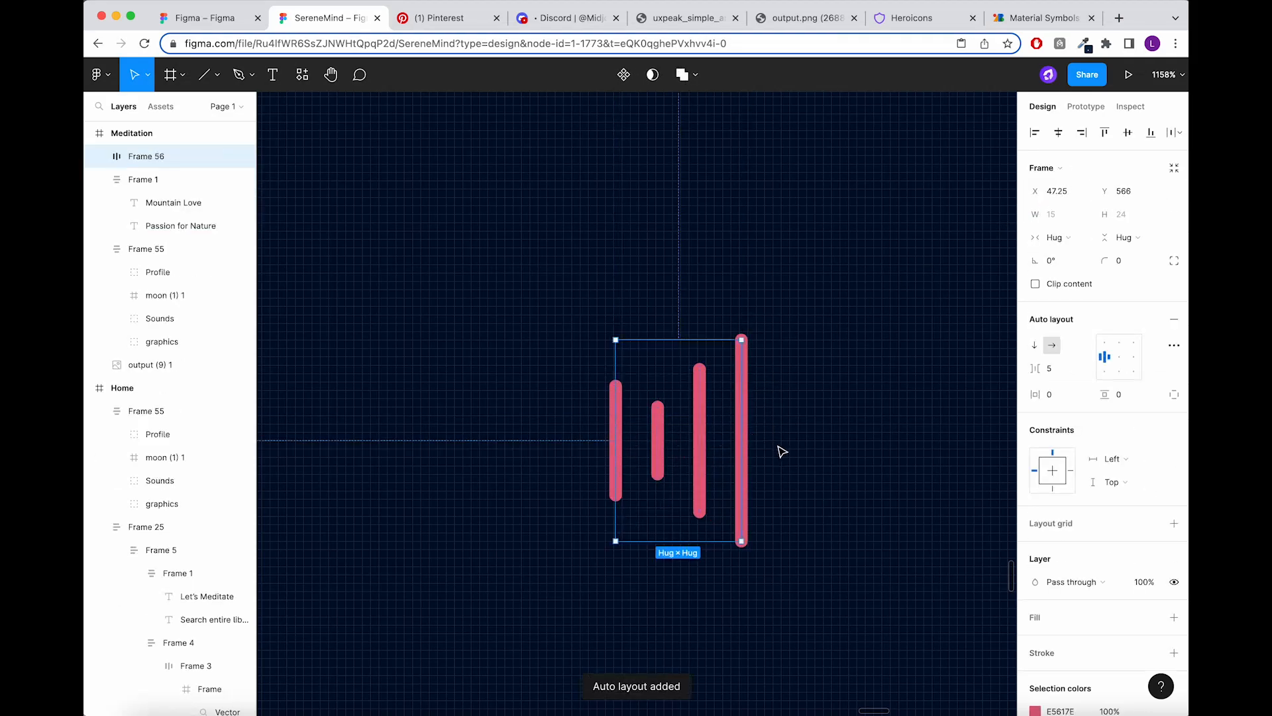
pyautogui.press('super+d')
pyautogui.press('super+z')
# Duplicate the four-line group across the frame into a row of thirteen and combine them in a horizontal auto layout.
pyautogui.scroll(-5, 616, 443)
pyautogui.scroll(-1, 615, 443)
pyautogui.moveTo(629, 439); pyautogui.dragTo(850, 439)
pyautogui.scroll(-5, 683, 464)
pyautogui.moveTo(749, 457); pyautogui.dragTo(783, 457)
pyautogui.moveTo(783, 456); pyautogui.dragTo(603, 446)
pyautogui.hotkey('shift', 'a')
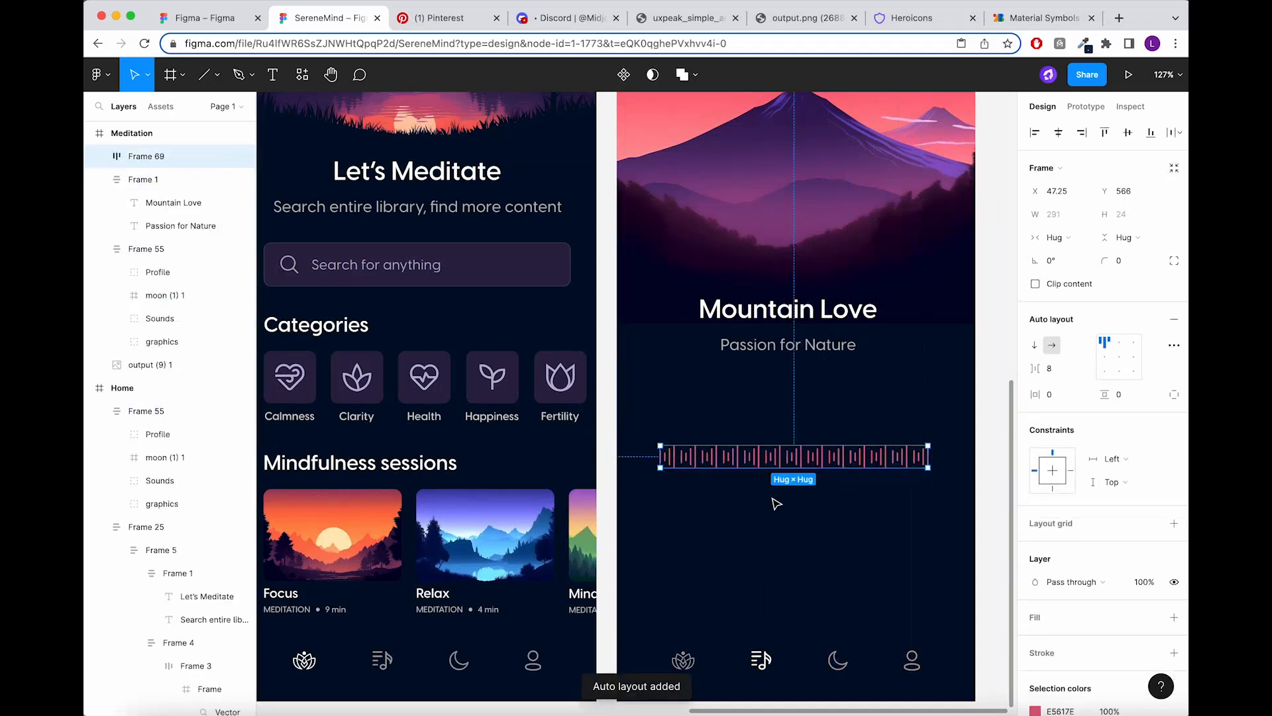
# Adjust the spacing between the waveform's line groups, trying 5 and settling on 7.
pyautogui.scroll(10, 774, 504)
pyautogui.click(750, 456)
pyautogui.doubleClick(682, 444)
pyautogui.click(663, 439)
pyautogui.click(741, 597)
pyautogui.click(829, 477)
pyautogui.click(1062, 373)
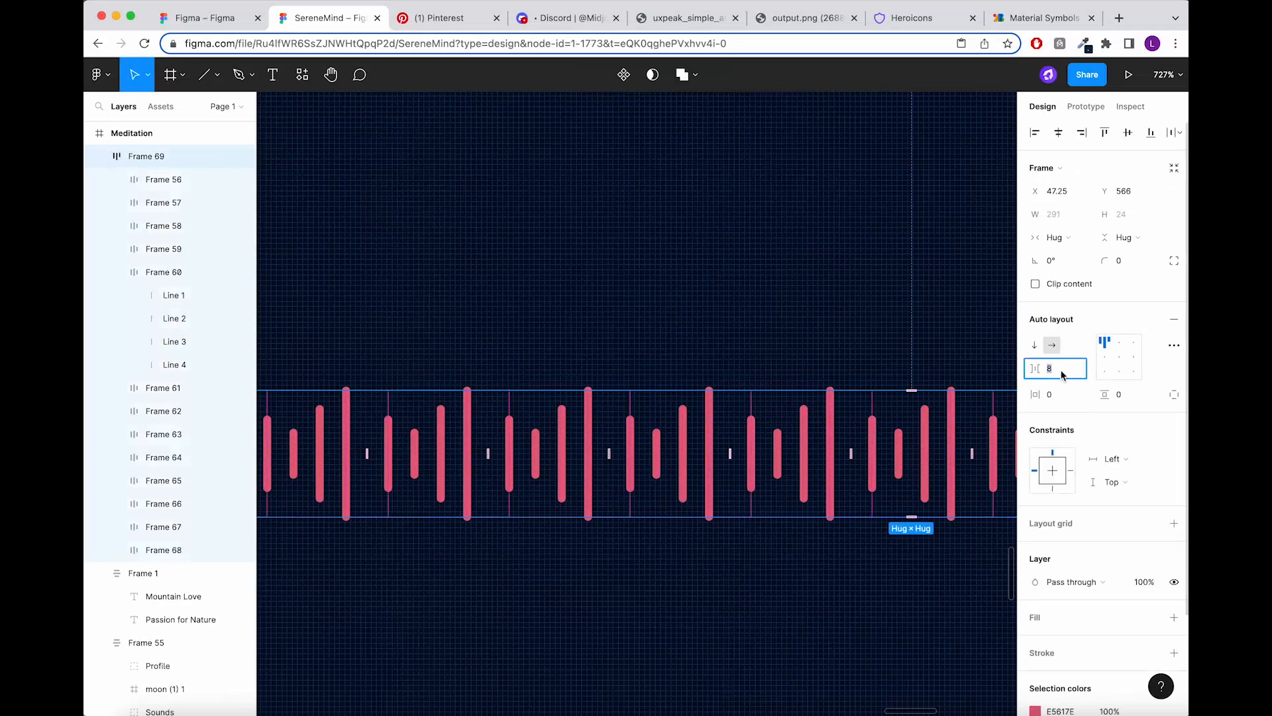
pyautogui.write('5')
pyautogui.press('Return')
pyautogui.scroll(-9, 620, 326)
pyautogui.scroll(3, 639, 297)
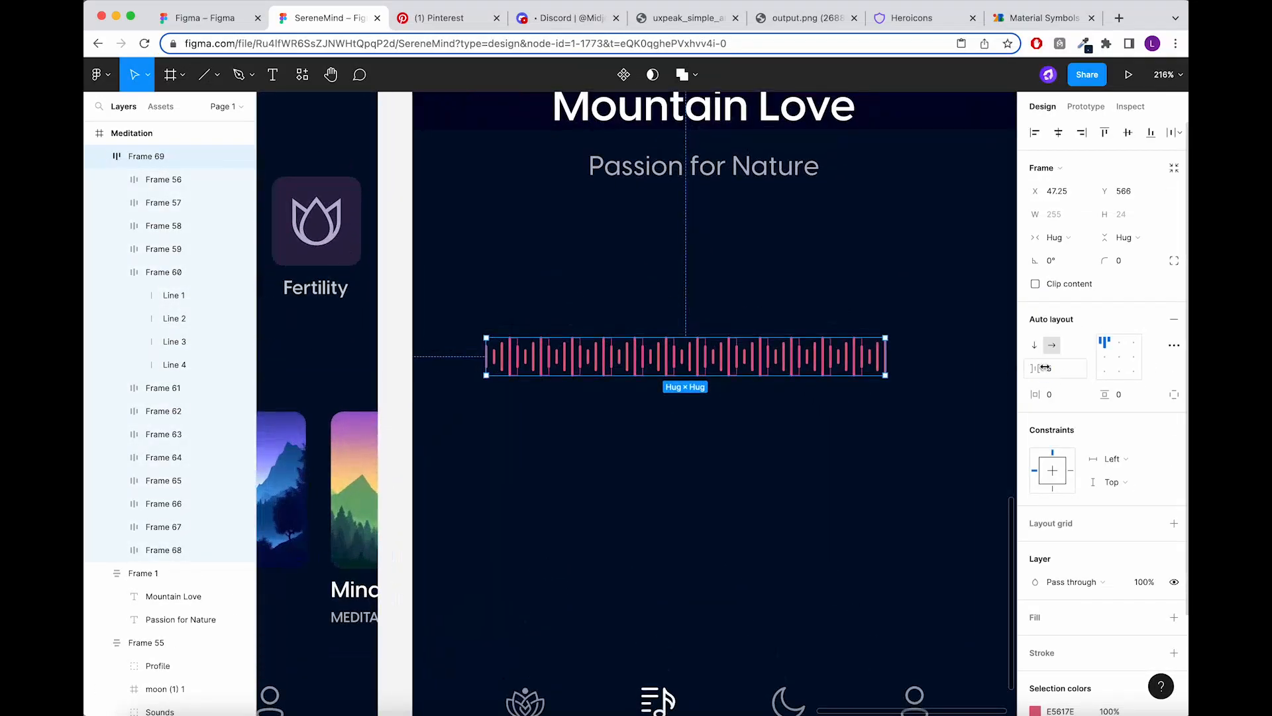
pyautogui.write('7')
pyautogui.press('Return')
pyautogui.click(818, 292)
# Recolour the waveform's last four line groups with the grey sampled from the "Passion for Nature" subtitle.
pyautogui.click(825, 358)
pyautogui.doubleClick(821, 355)
pyautogui.keyDown('shift'); pyautogui.click(846, 358); pyautogui.keyUp('shift')
pyautogui.keyDown('shift'); pyautogui.click(878, 357); pyautogui.keyUp('shift')
pyautogui.keyDown('shift'); pyautogui.click(910, 357); pyautogui.keyUp('shift')
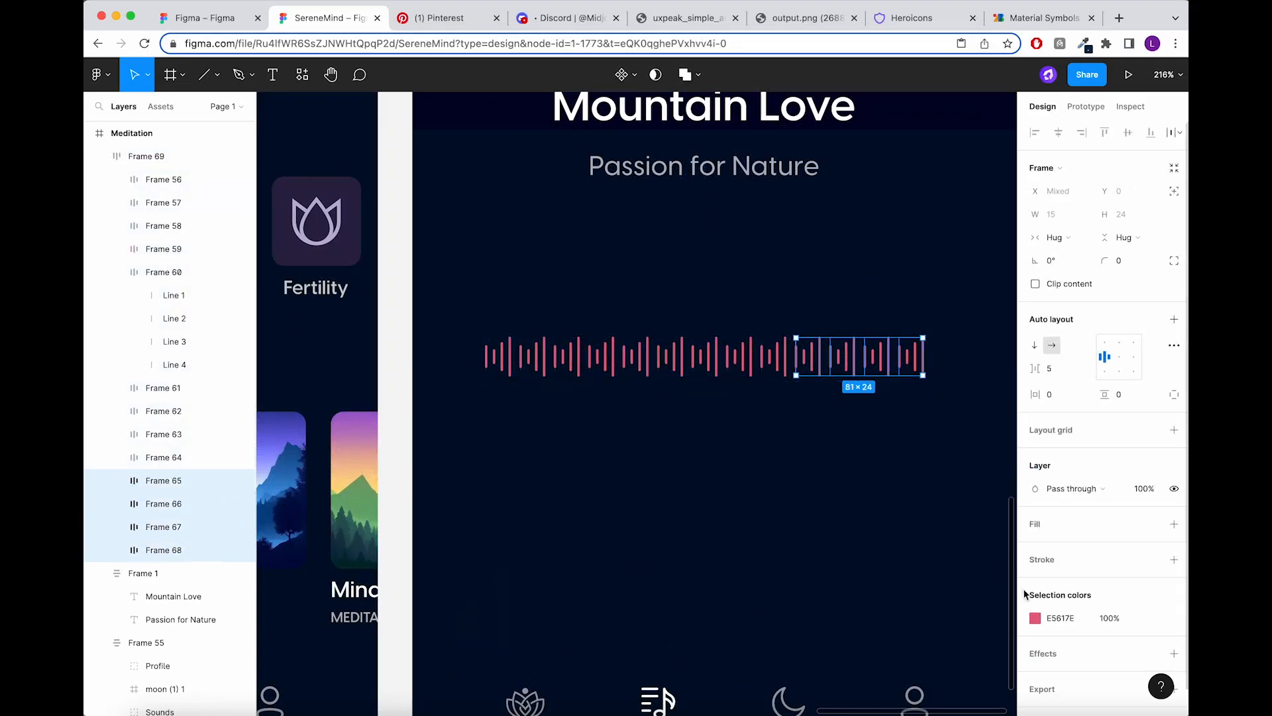
pyautogui.click(1036, 620)
pyautogui.click(864, 561)
pyautogui.scroll(5, 811, 163)
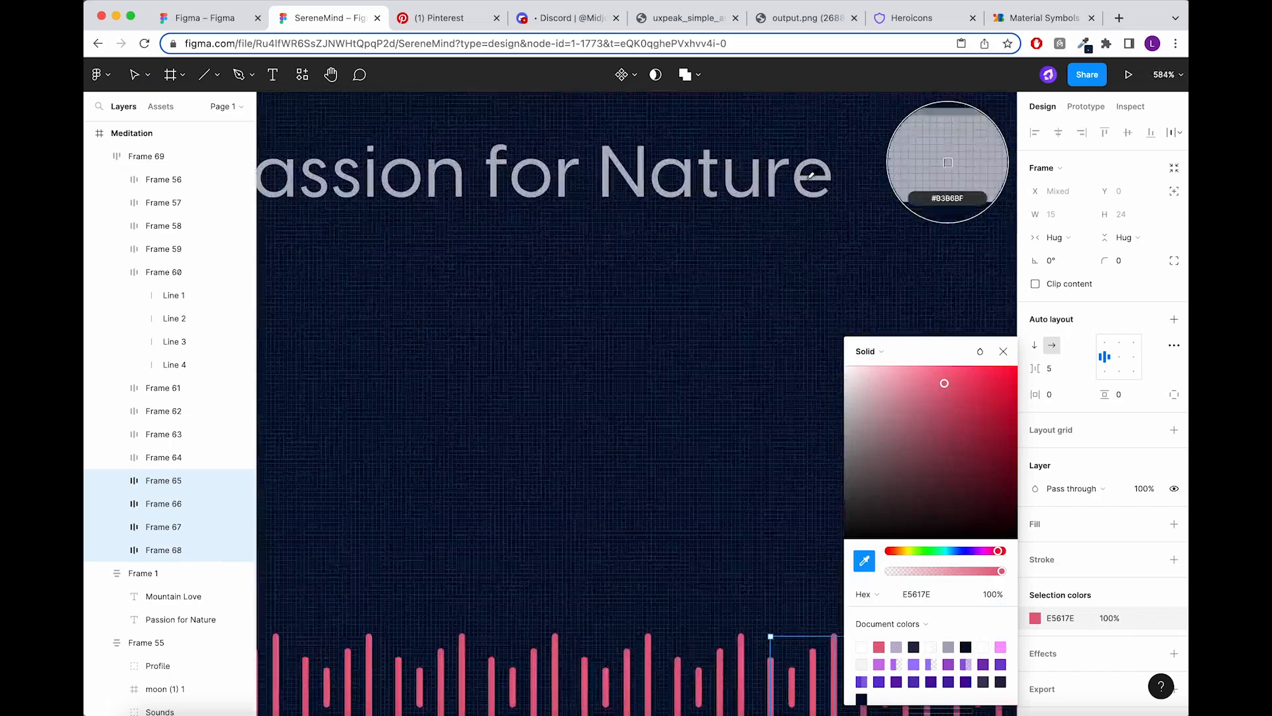
pyautogui.click(810, 163)
pyautogui.click(656, 341)
# Centre the waveform horizontally in the Meditation frame and move the "Mountain Love" heading block slightly down.
pyautogui.scroll(-10, 648, 352)
pyautogui.scroll(3, 628, 358)
pyautogui.click(634, 377)
pyautogui.click(1059, 134)
pyautogui.moveTo(655, 286); pyautogui.dragTo(656, 305)
# Move the waveform slightly up towards the "Mountain Love" heading block.
pyautogui.click(671, 201)
pyautogui.scroll(3, 683, 265)
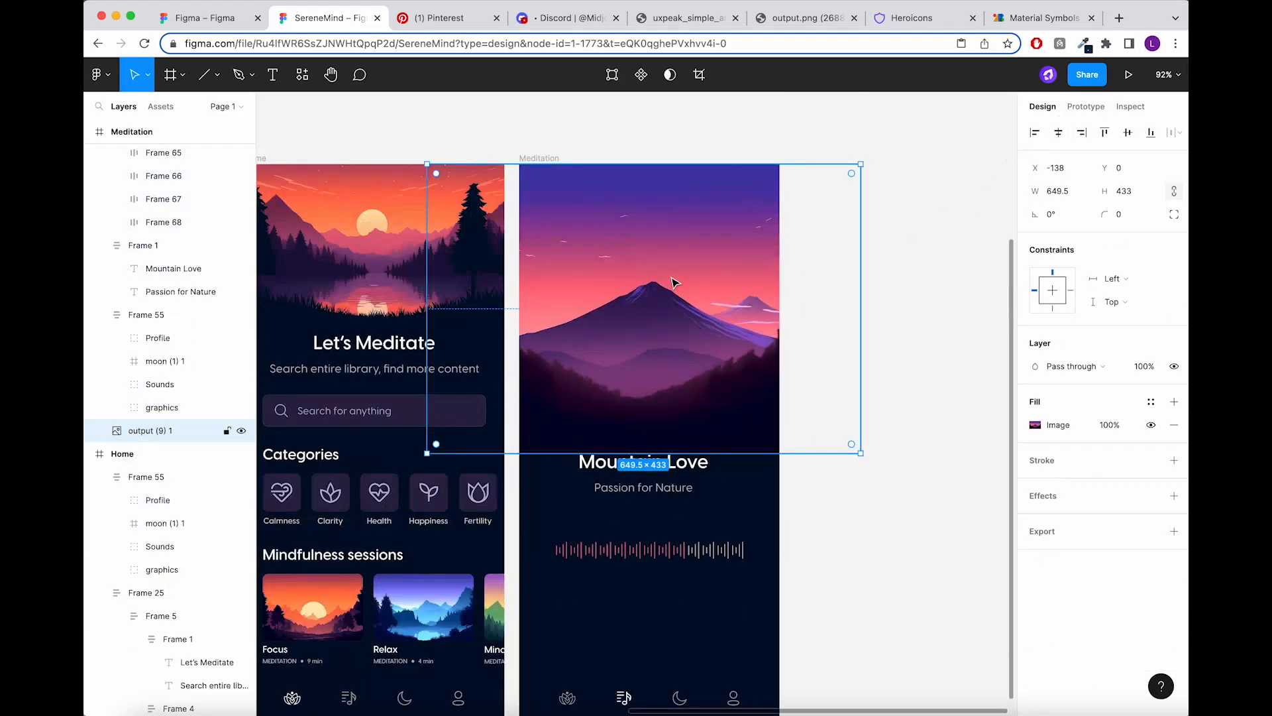
pyautogui.scroll(-1, 678, 442)
pyautogui.click(669, 449)
pyautogui.moveTo(662, 505); pyautogui.dragTo(658, 502)
# Add the time text "8:13" just past the waveform's right end, vertically aligned with it.
pyautogui.click(272, 75)
pyautogui.scroll(5, 740, 494)
pyautogui.click(758, 496)
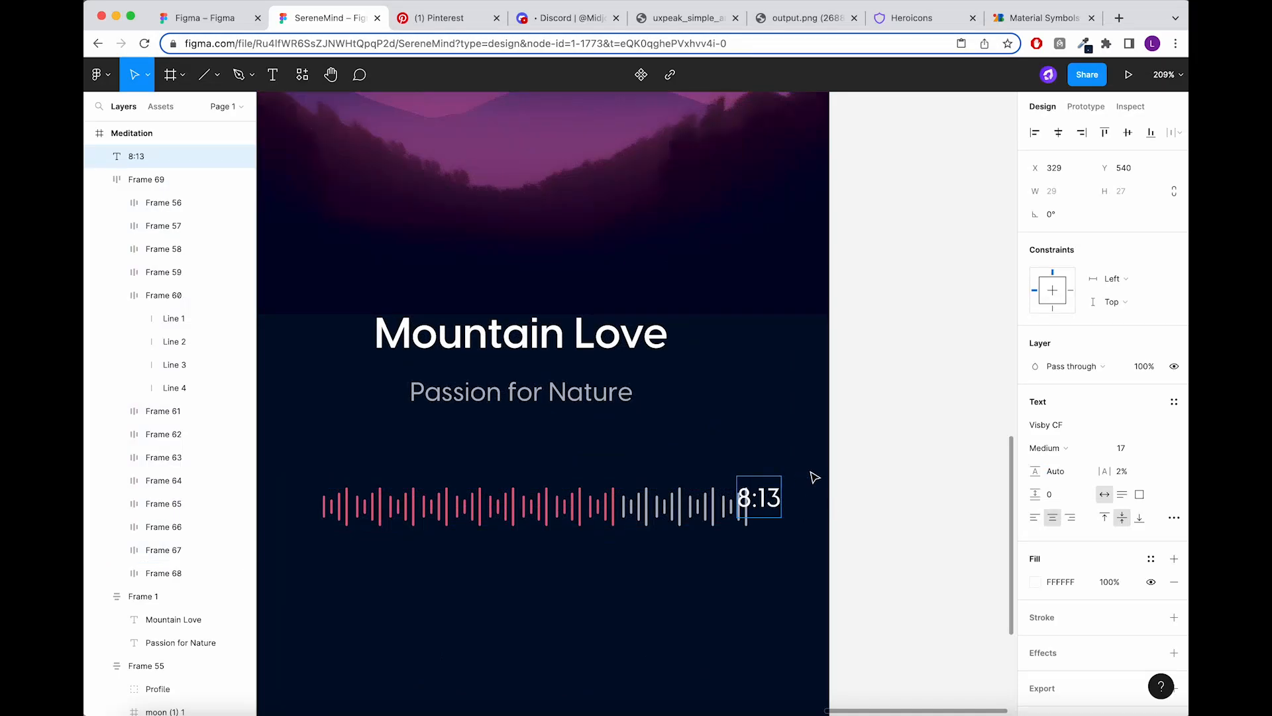
pyautogui.moveTo(780, 498); pyautogui.dragTo(800, 508)
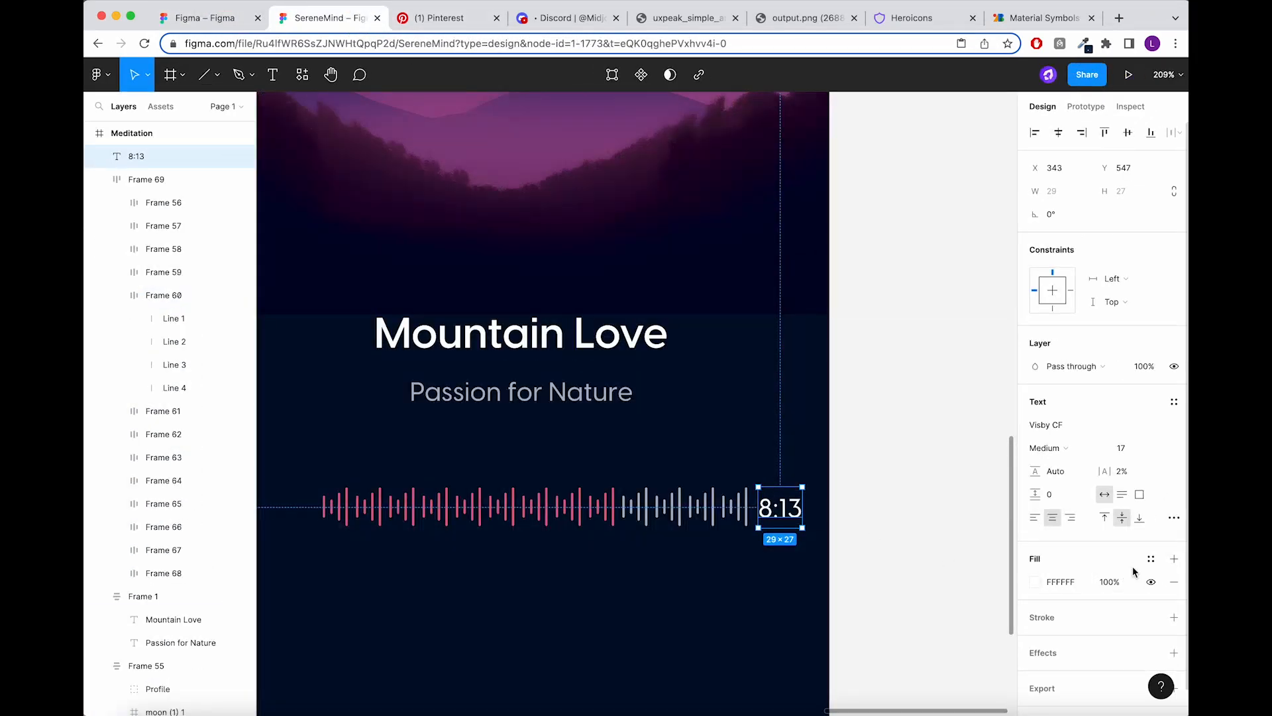
# Format the "8:13" text with font size 9, 80% fill opacity and Demi Bold weight.
pyautogui.write('9')
pyautogui.press('Return')
pyautogui.write('80')
pyautogui.press('Return')
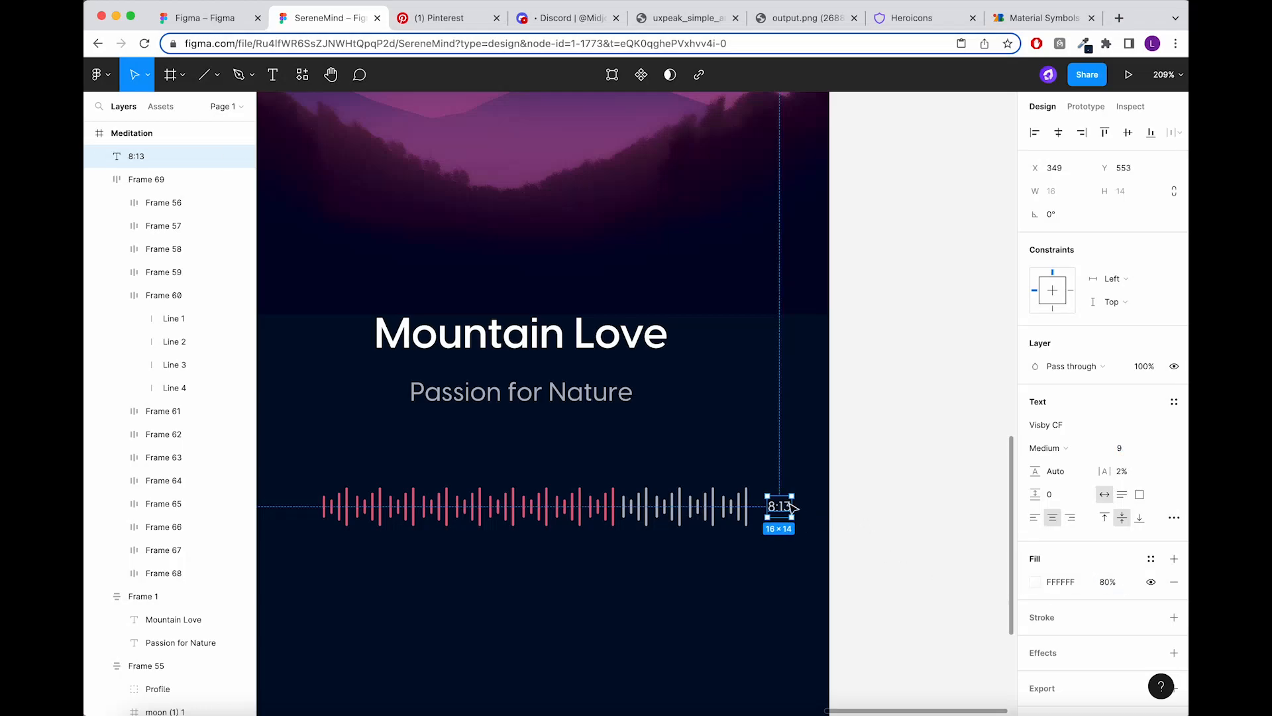
pyautogui.scroll(-2, 789, 502)
pyautogui.click(1050, 448)
pyautogui.click(1060, 464)
# Copy the "8:13" text to the waveform's left end and change the copy to "5:19".
pyautogui.moveTo(794, 489); pyautogui.dragTo(323, 484)
pyautogui.doubleClick(338, 488)
pyautogui.scroll(7, 333, 489)
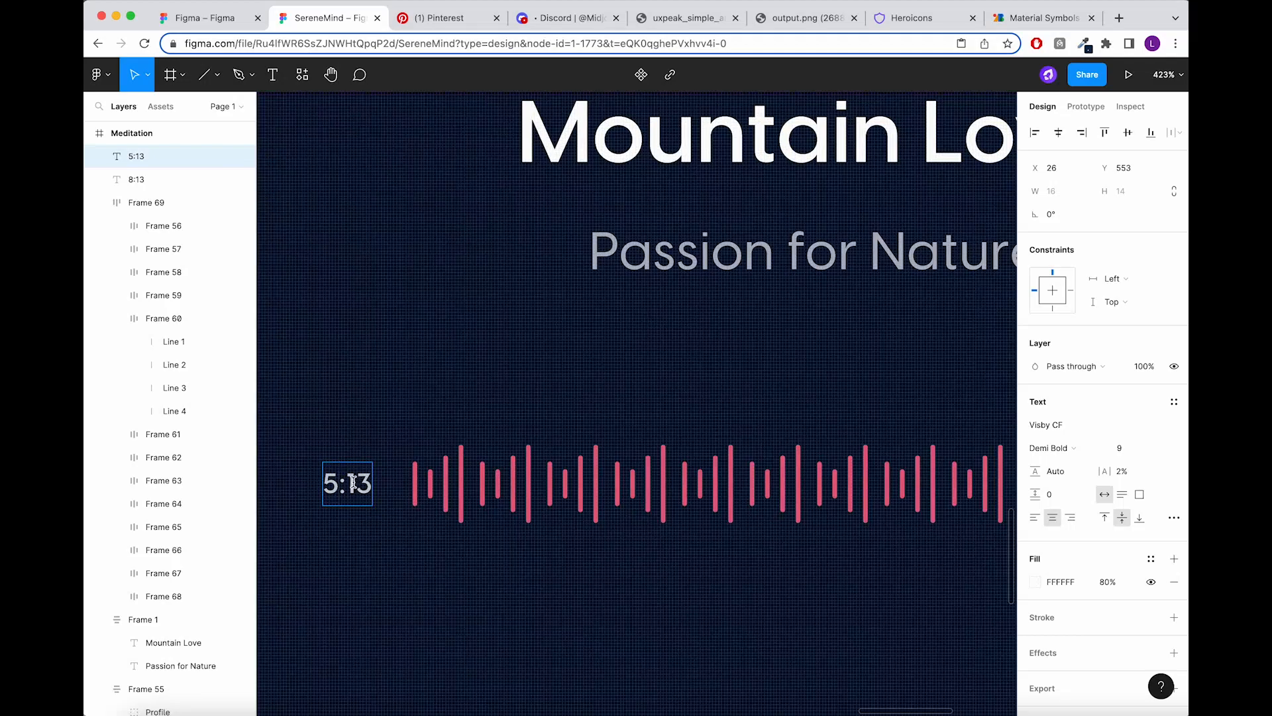
pyautogui.scroll(-5, 357, 545)
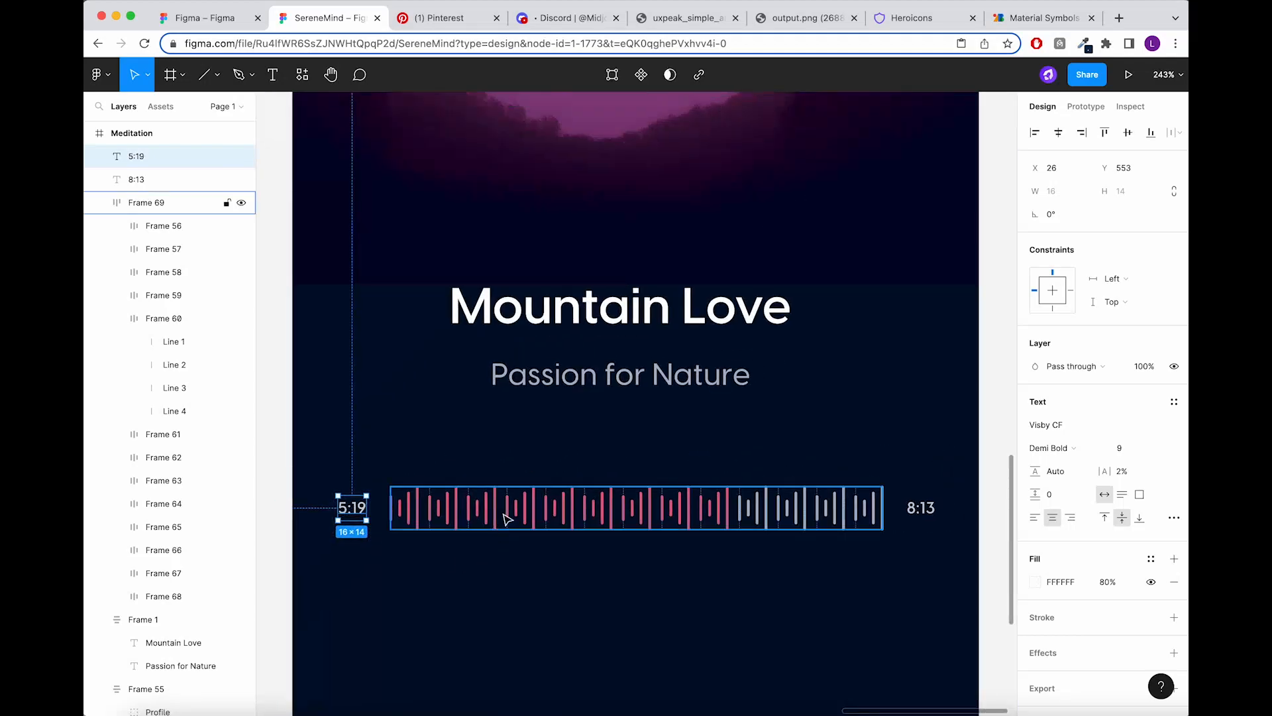
# Wrap the waveform and both time labels in a horizontal auto layout with 12 spacing and centre it horizontally on the screen.
pyautogui.keyDown('shift'); pyautogui.click(506, 520); pyautogui.keyUp('shift')
pyautogui.scroll(-5, 506, 524)
pyautogui.keyDown('shift'); pyautogui.click(696, 528); pyautogui.keyUp('shift')
pyautogui.hotkey('shift', 'a')
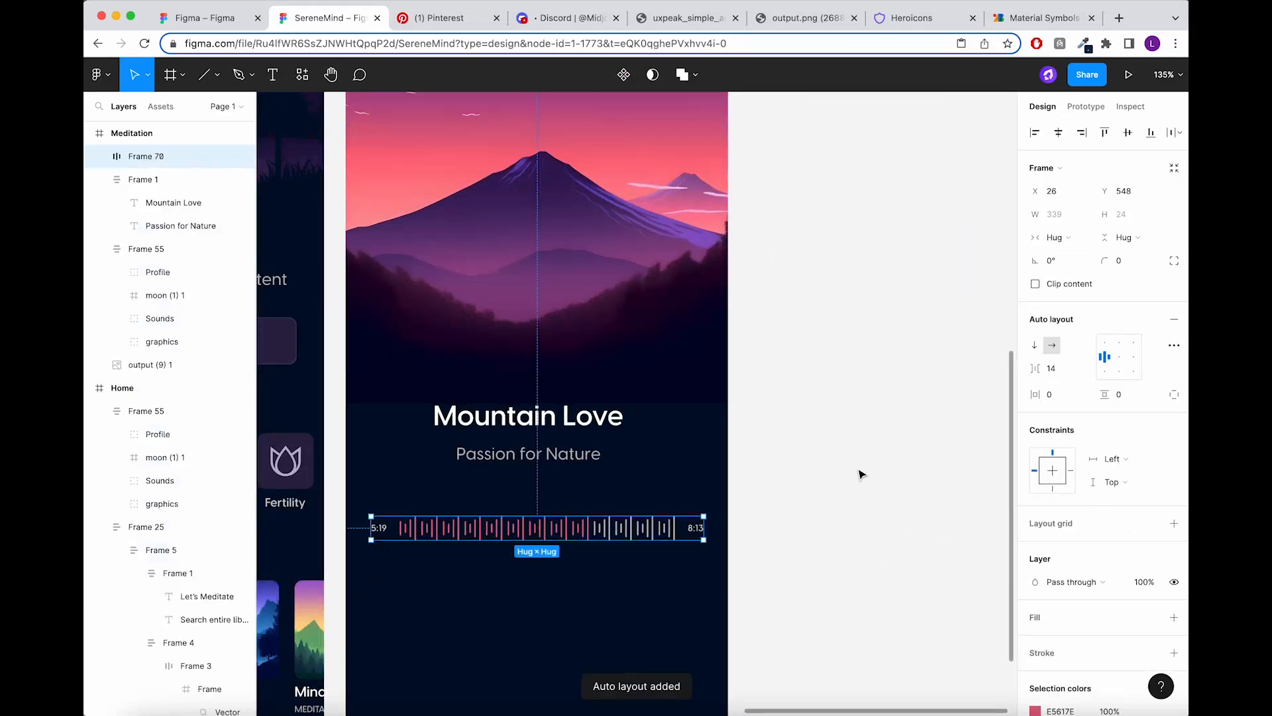
pyautogui.click(1064, 374)
pyautogui.write('12')
pyautogui.press('Return')
pyautogui.click(1058, 134)
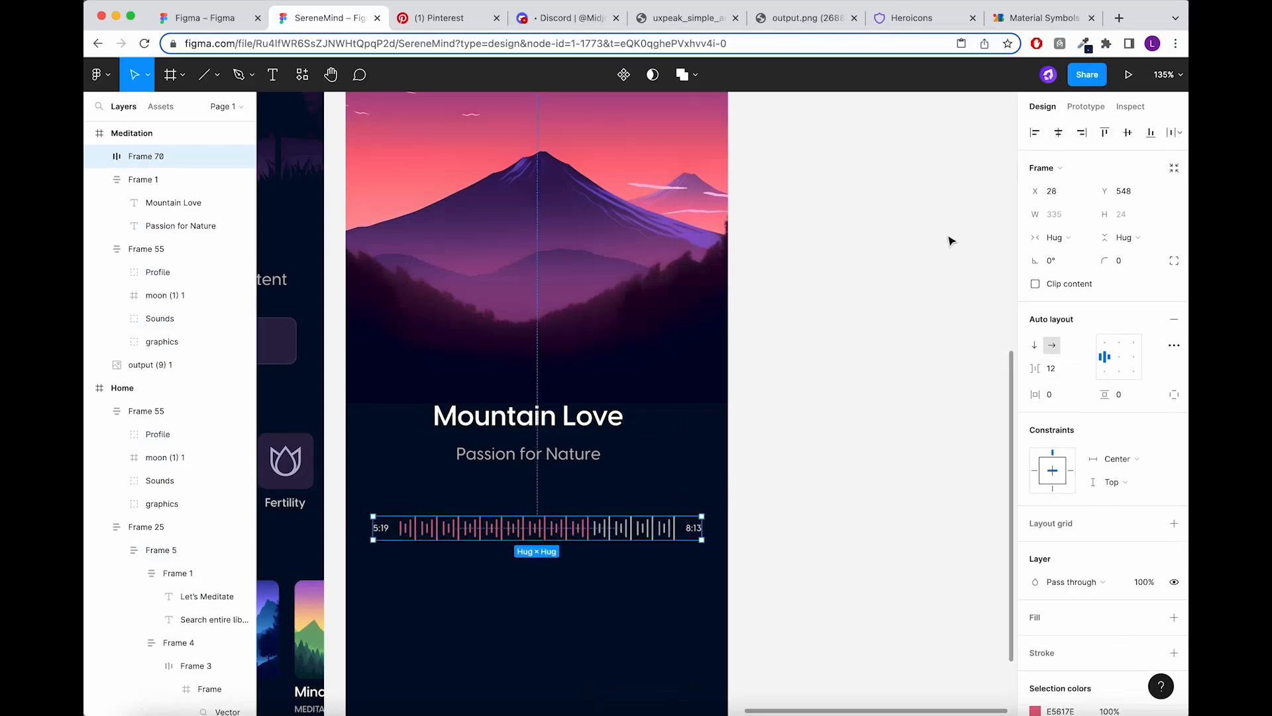
# Paste the playback controls beneath the waveform and centre them horizontally as one auto layout row.
pyautogui.press('Escape')
pyautogui.scroll(-5, 611, 523)
pyautogui.hotkey('ctrl', 'v')
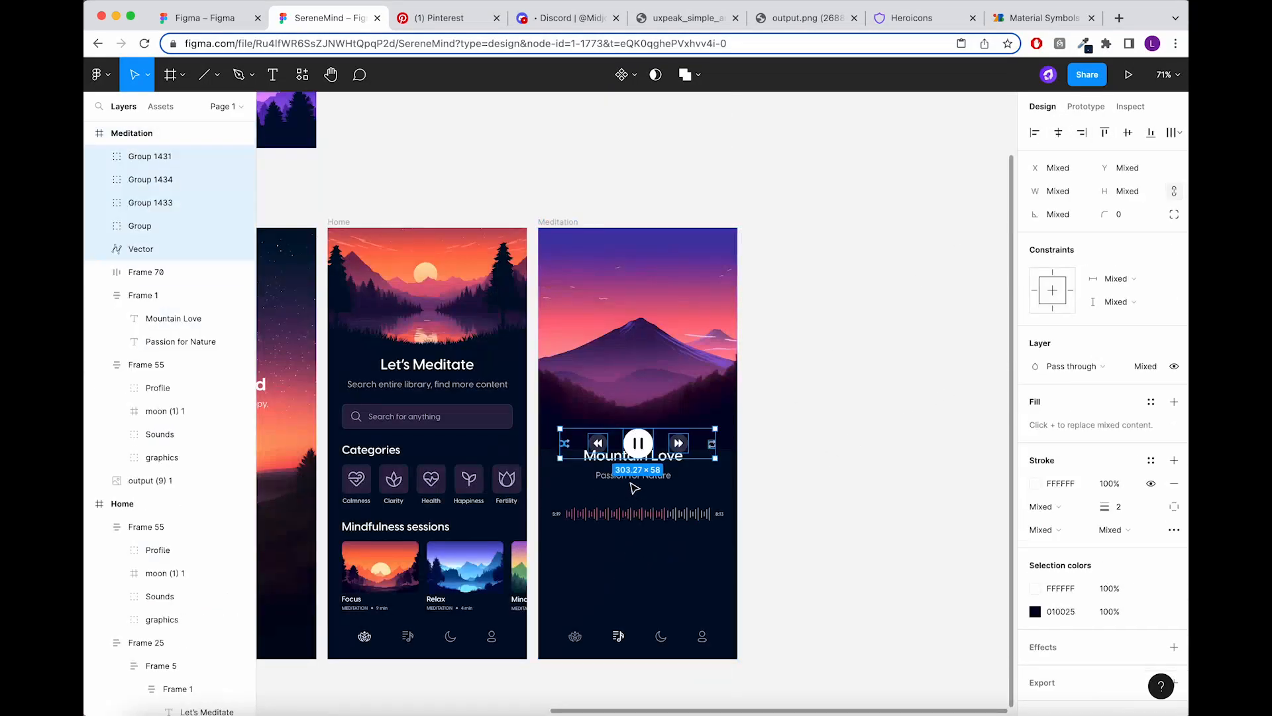
pyautogui.moveTo(631, 545); pyautogui.dragTo(628, 565)
pyautogui.moveTo(638, 569); pyautogui.dragTo(640, 564)
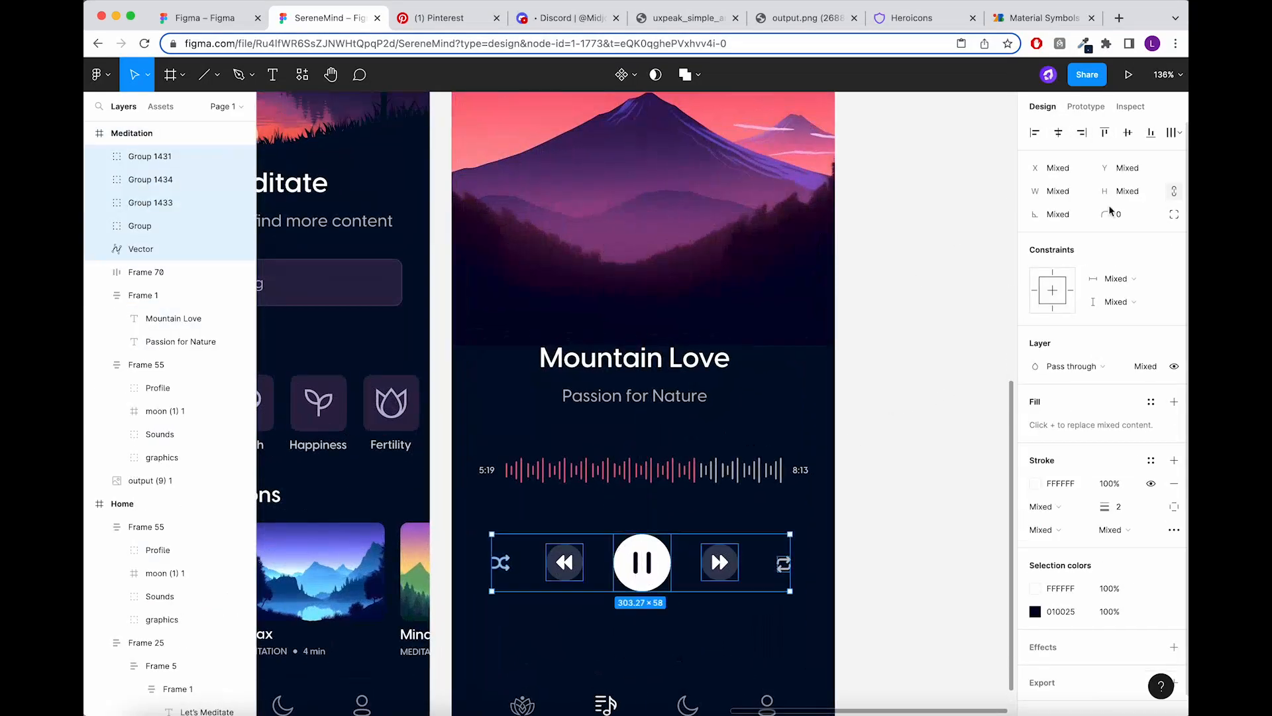
pyautogui.hotkey('shift', 'a')
pyautogui.click(1062, 137)
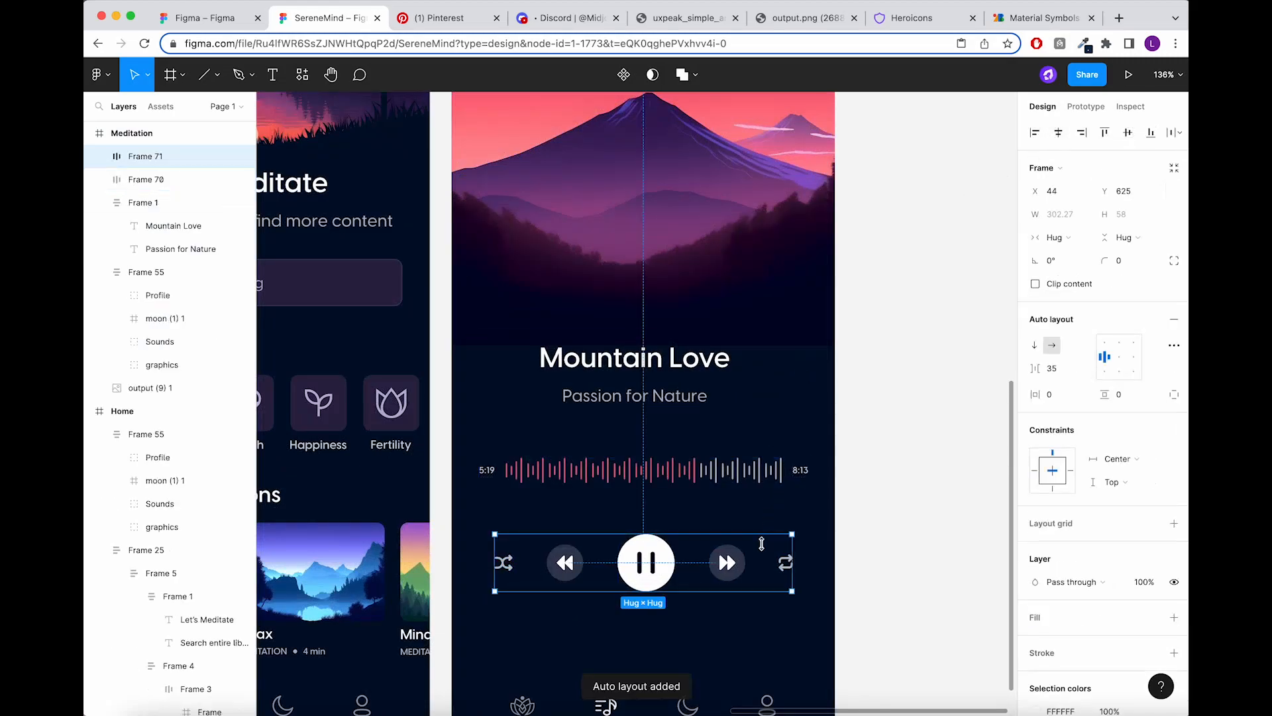
# Recolour the white parts of the rewind, pause and fast-forward buttons with pink sampled from the mountain artwork, brightened to FF546E.
pyautogui.scroll(-1, 762, 540)
pyautogui.doubleClick(647, 534)
pyautogui.keyDown('shift'); pyautogui.click(727, 534); pyautogui.keyUp('shift')
pyautogui.keyDown('shift'); pyautogui.click(565, 533); pyautogui.keyUp('shift')
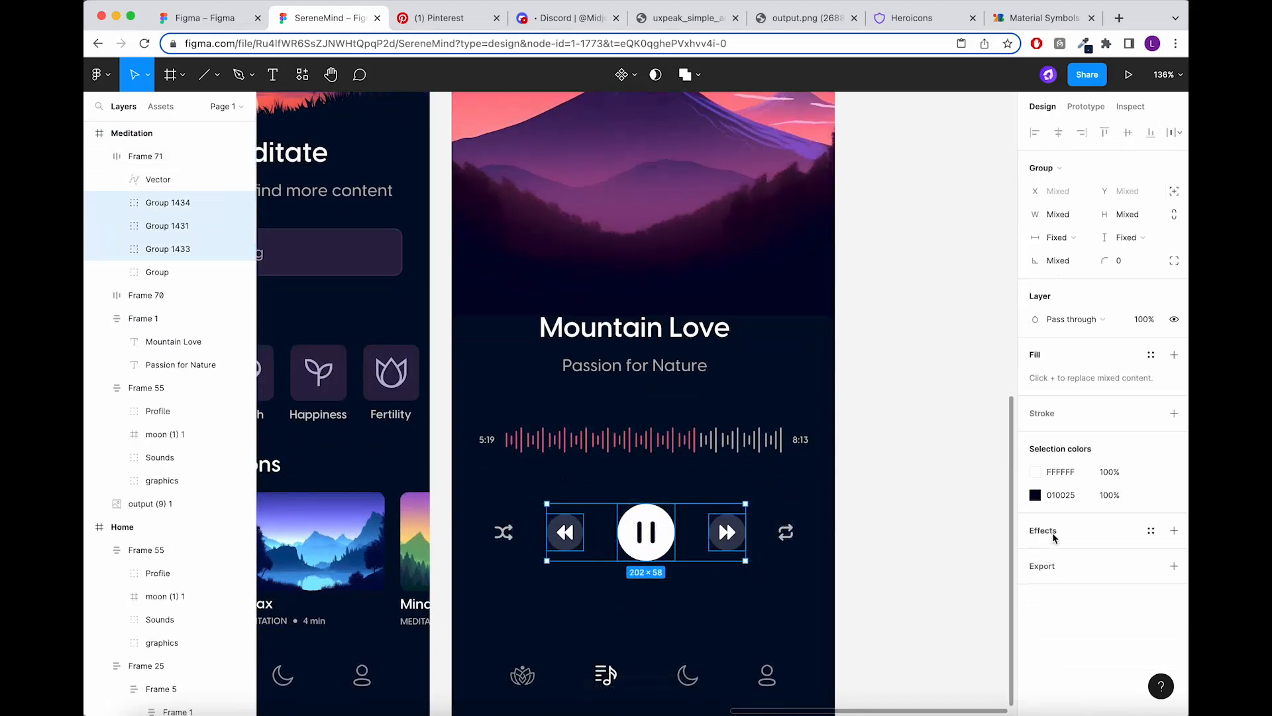
pyautogui.click(1035, 471)
pyautogui.click(864, 561)
pyautogui.scroll(-3, 641, 534)
pyautogui.click(685, 261)
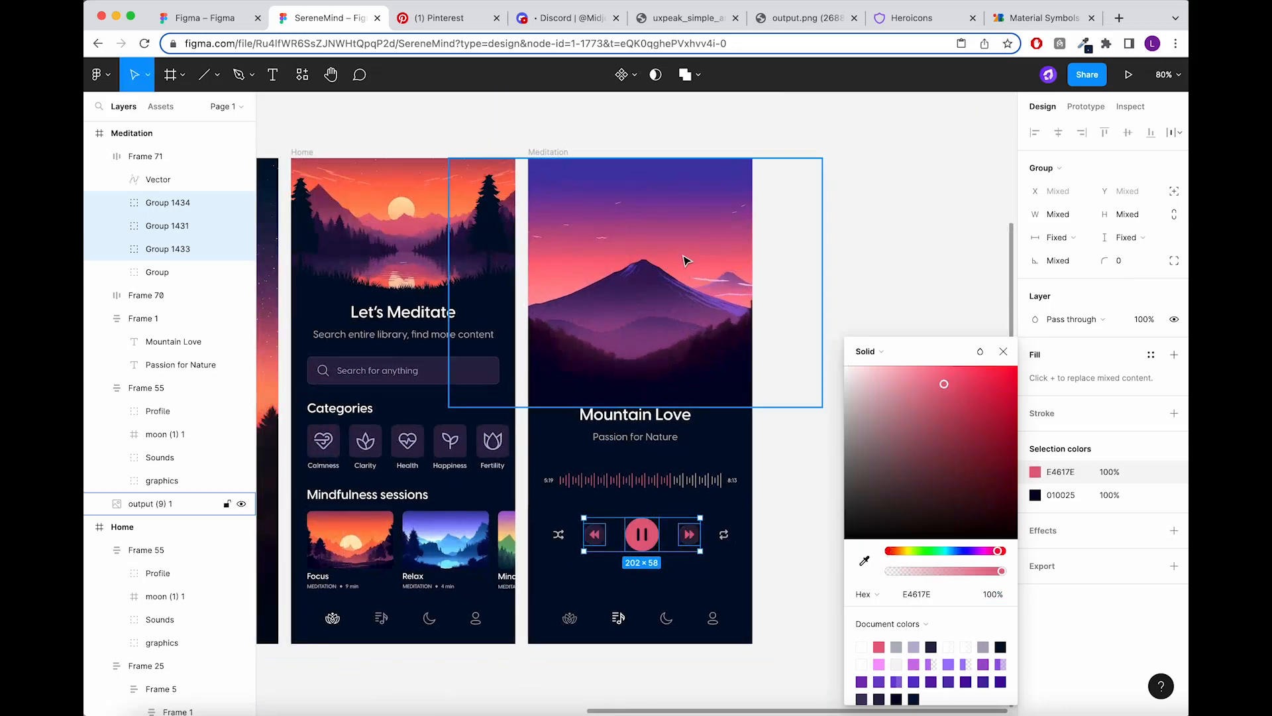
pyautogui.click(864, 560)
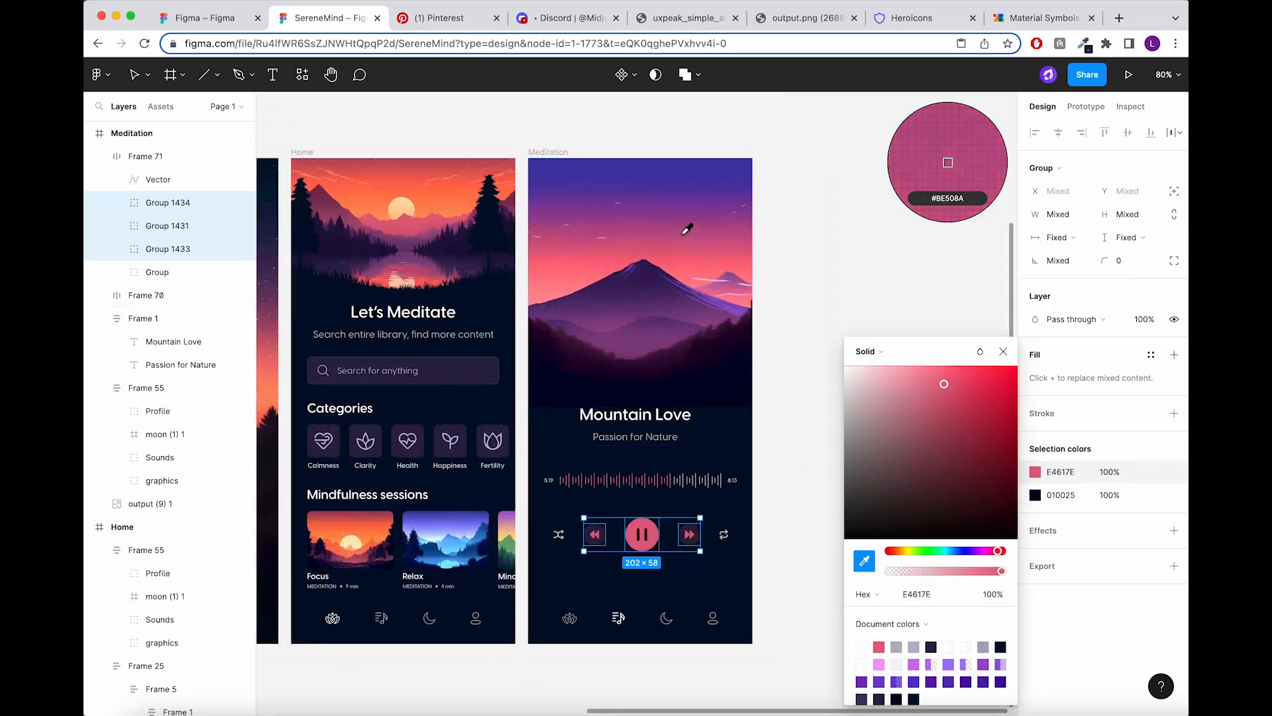
pyautogui.click(690, 250)
pyautogui.scroll(3, 656, 484)
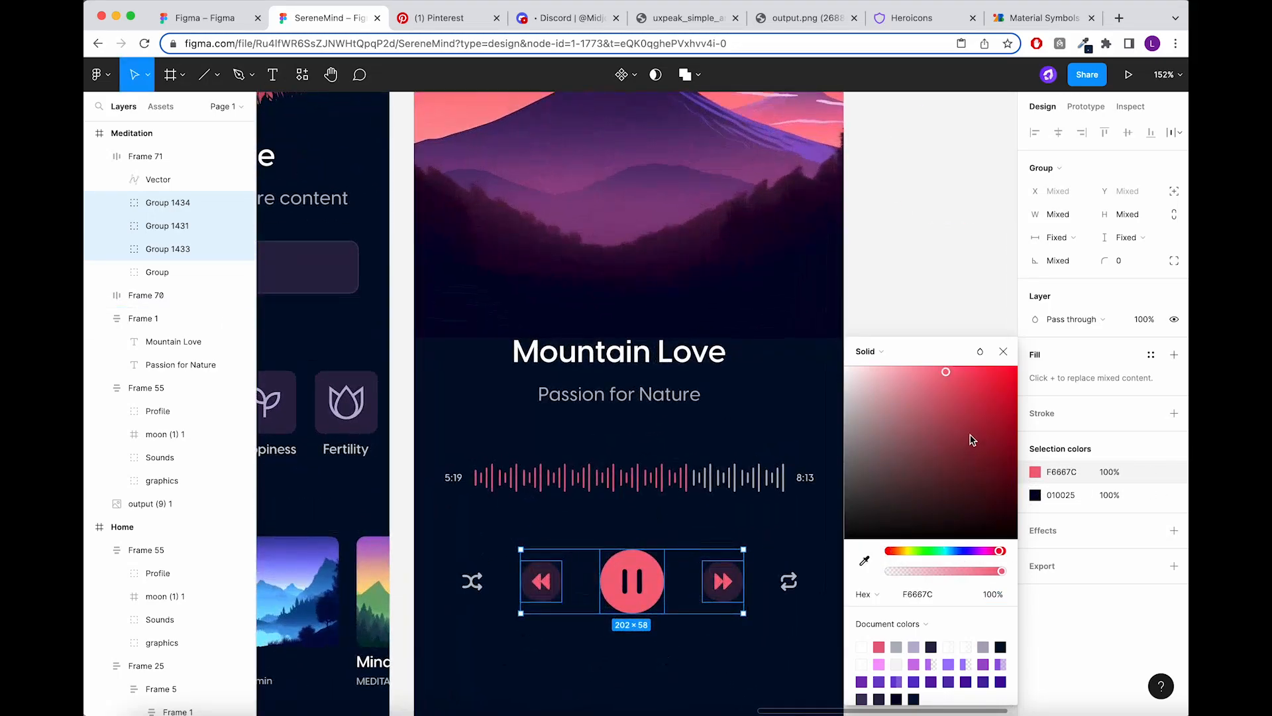
pyautogui.moveTo(946, 371); pyautogui.dragTo(935, 361)
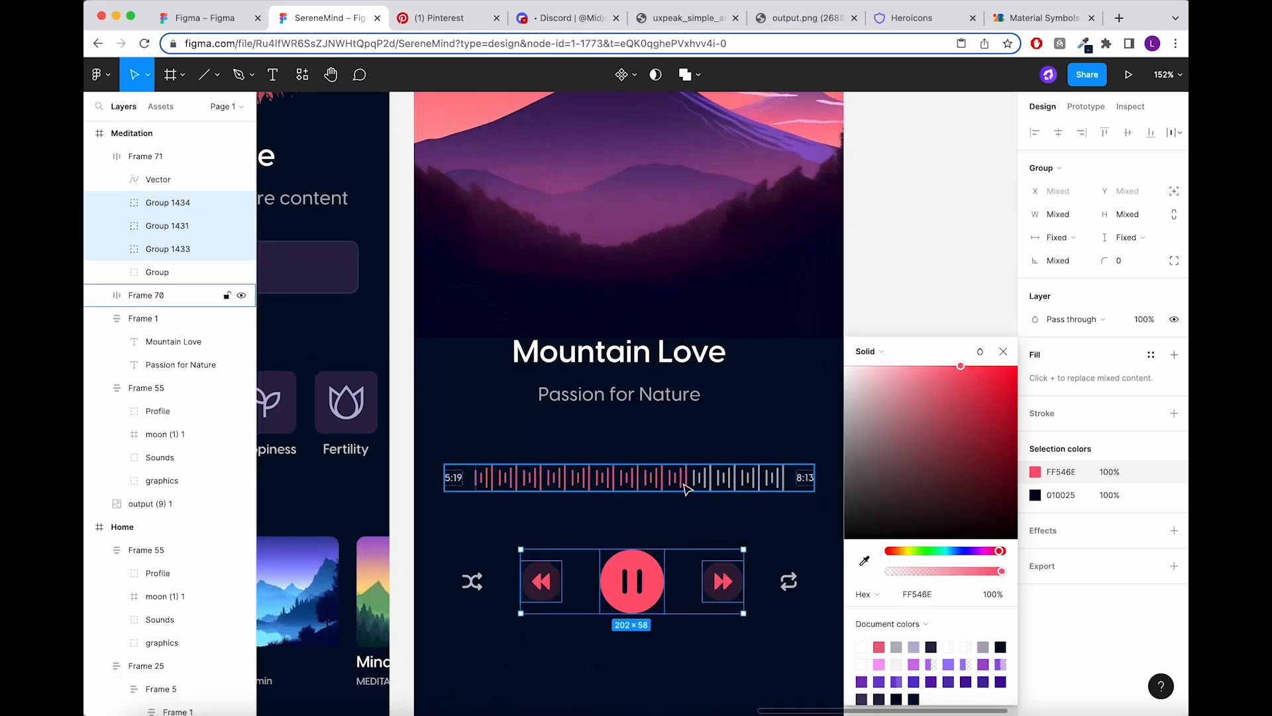
# Recolour the waveform's pink bars with the FF546E sampled from the pause button.
pyautogui.click(688, 486)
pyautogui.click(1035, 710)
pyautogui.click(864, 561)
pyautogui.click(654, 584)
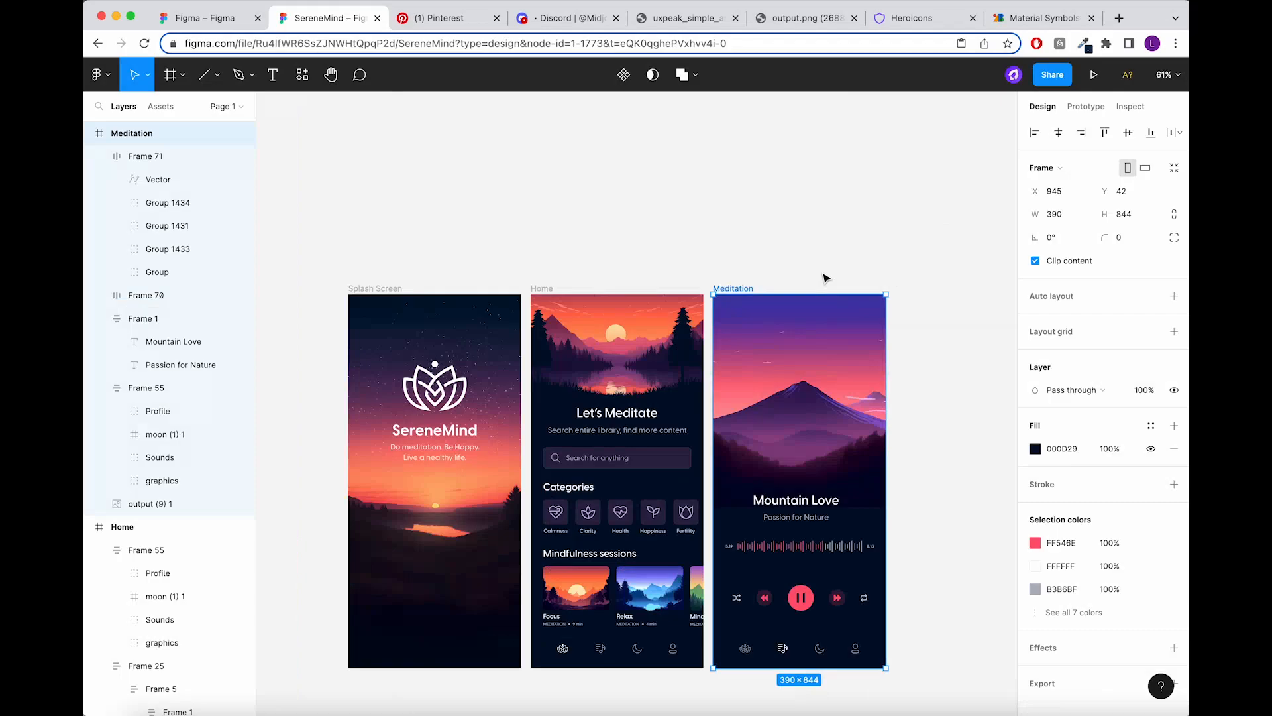
# Paste the light status bar at the top of the Meditation, Home and Splash Screen frames.
pyautogui.press('super+v')
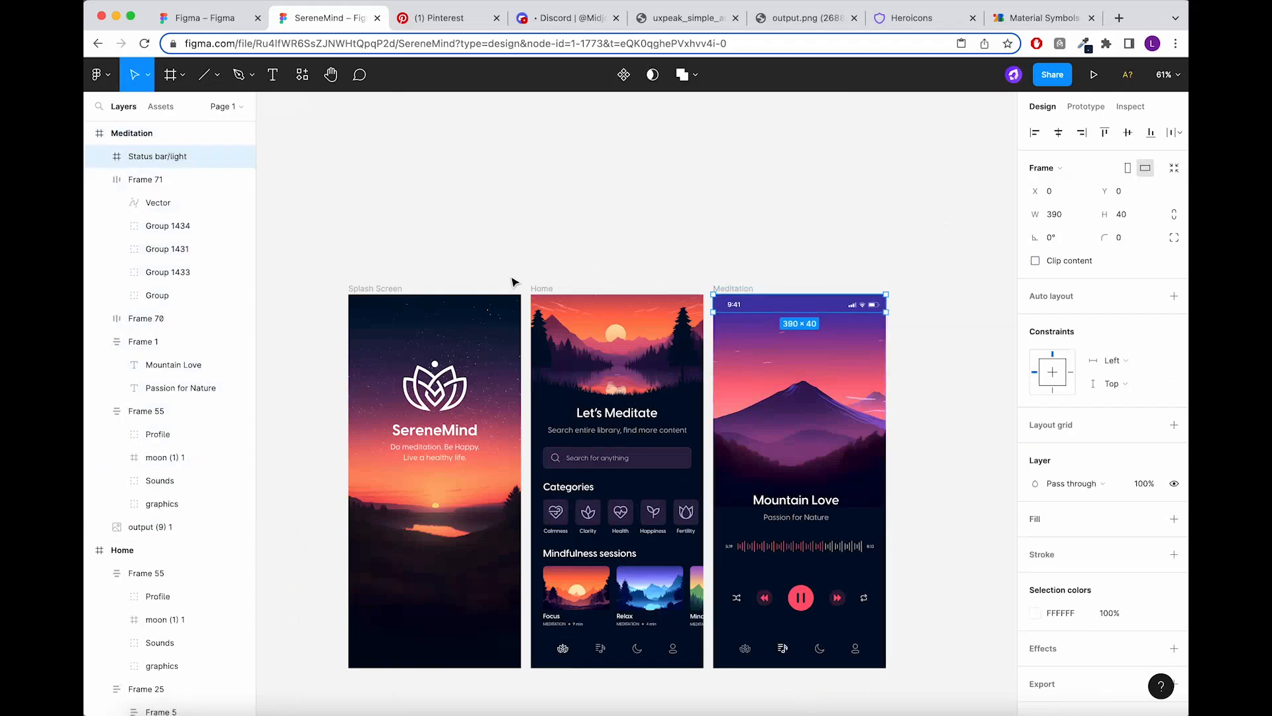
pyautogui.click(552, 289)
pyautogui.press('super+v')
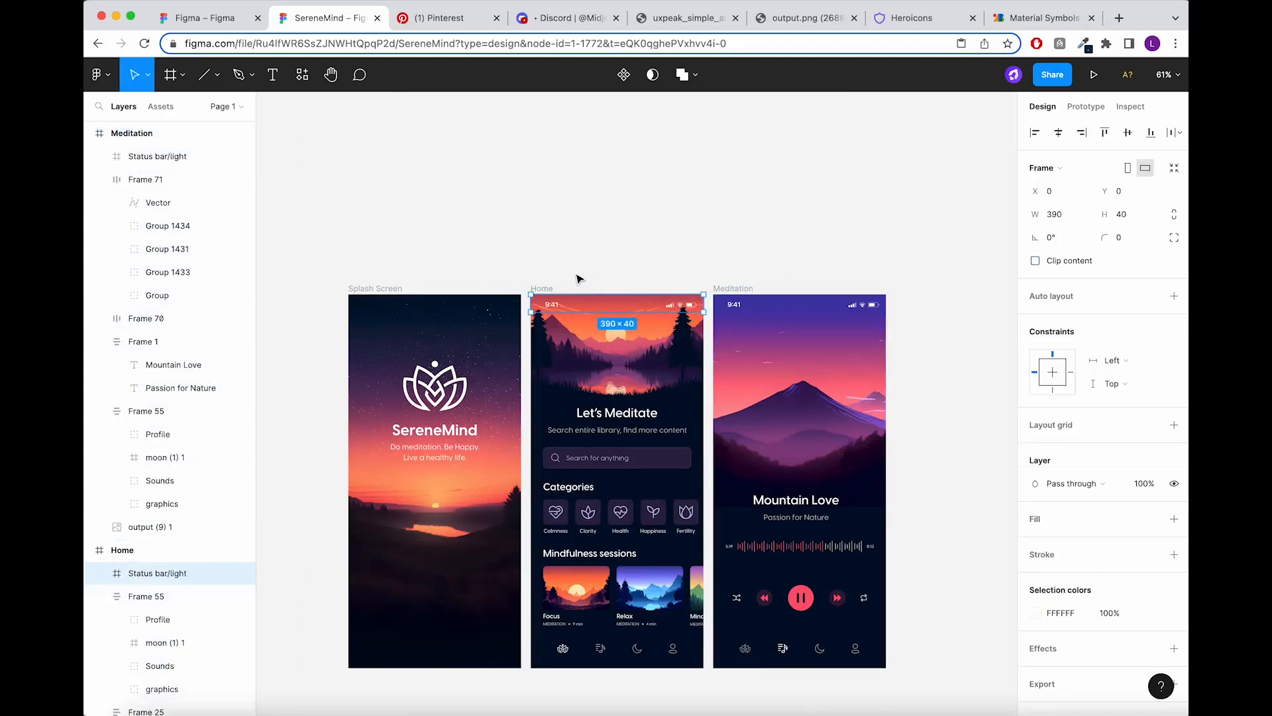
pyautogui.click(393, 289)
pyautogui.press('super+v')
pyautogui.click(551, 256)
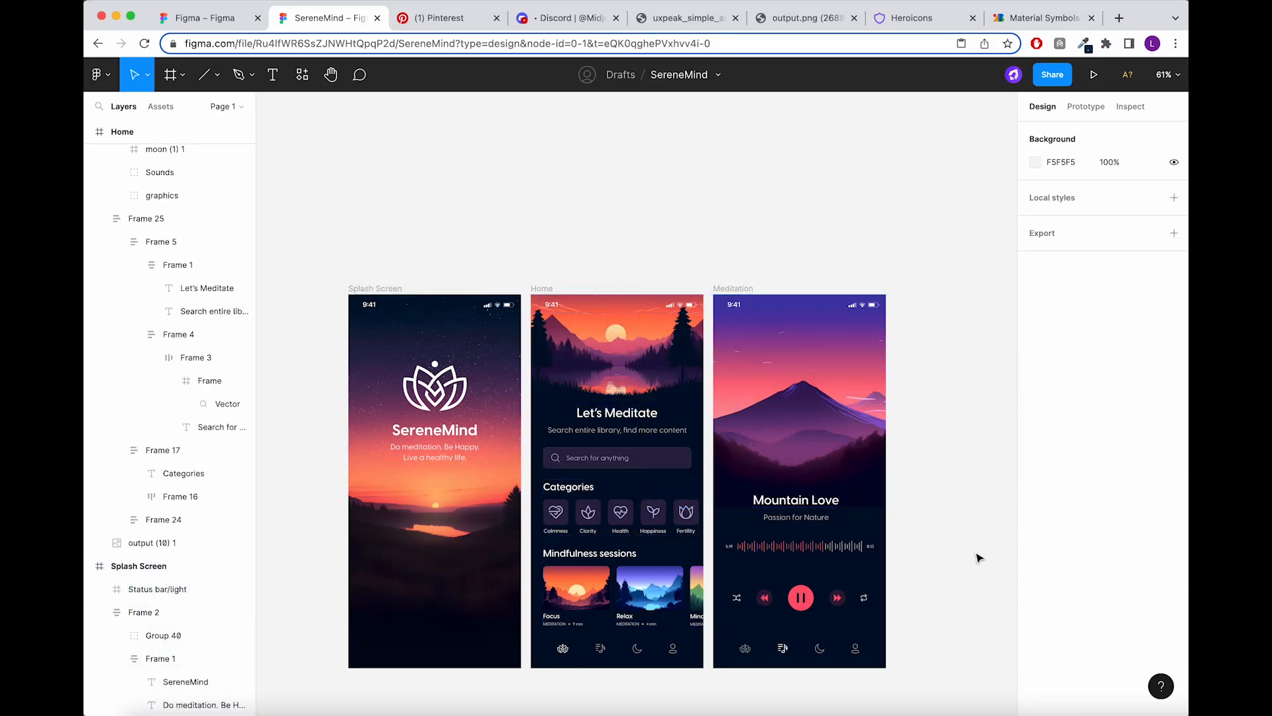
pyautogui.scroll(-1, 1002, 585)
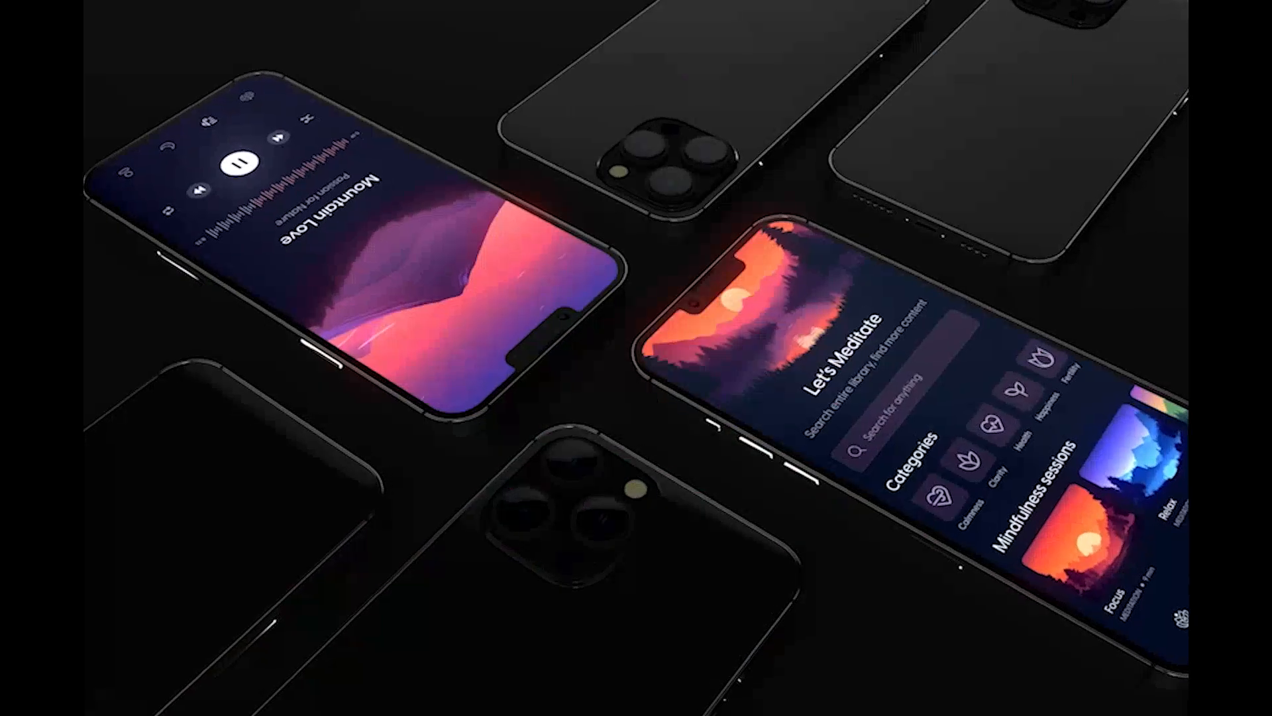